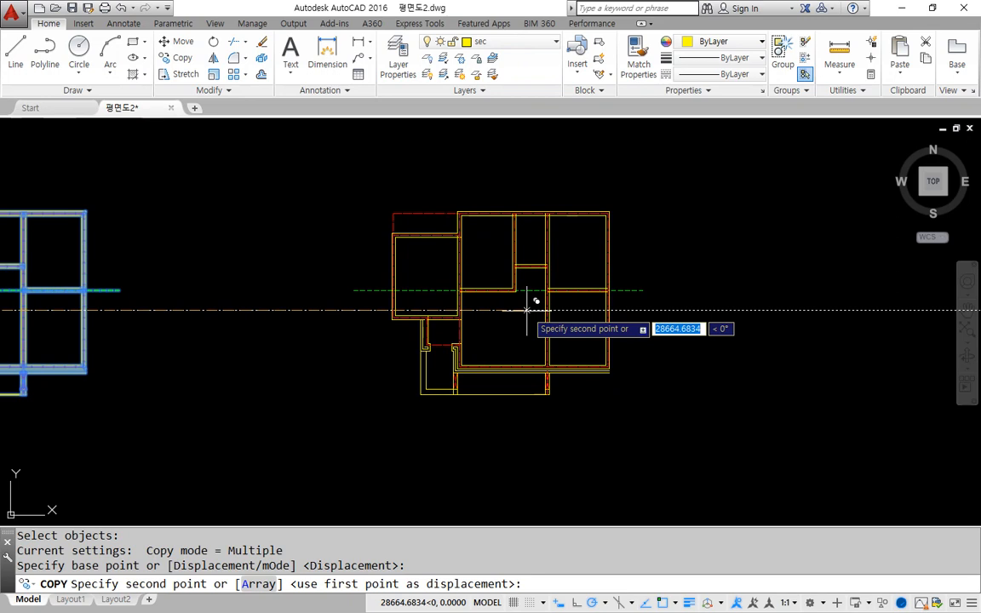
# Finish copying the floor plan, and draw a vertical cutting line through the copy, just left of its right-hand rooms
pyautogui.press('Escape')
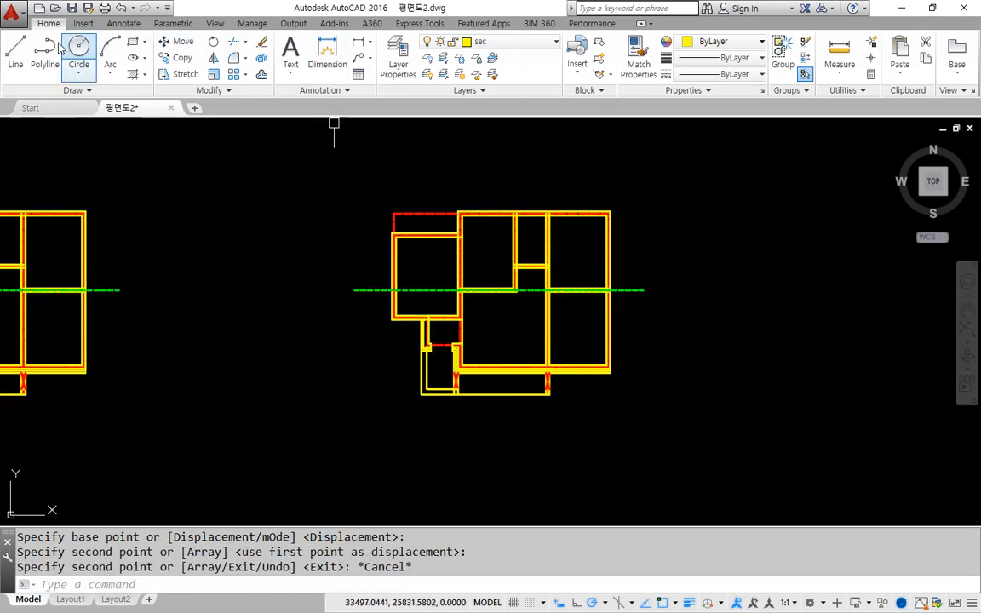
pyautogui.click(16, 50)
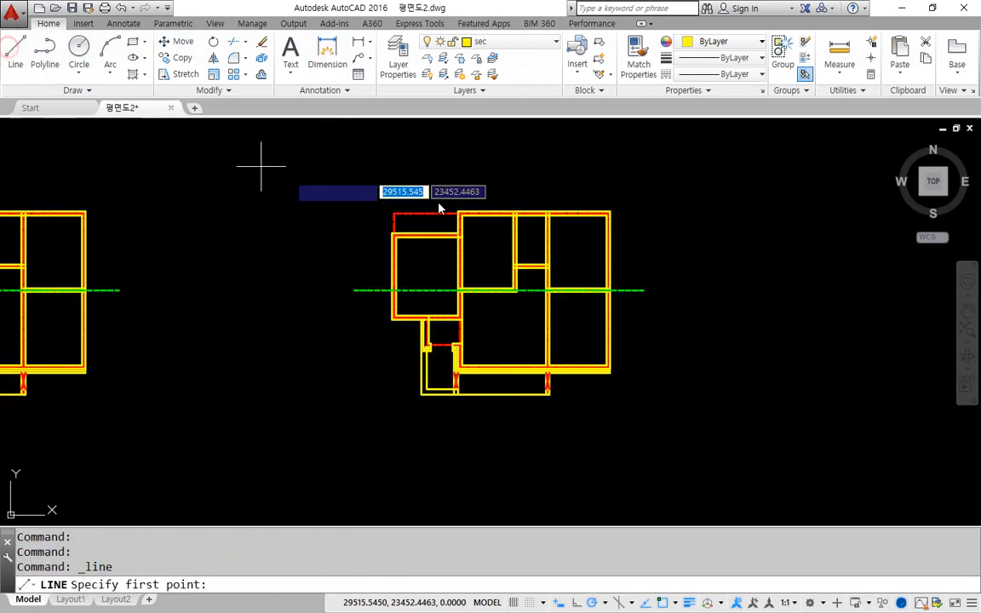
pyautogui.click(533, 185)
pyautogui.click(534, 445)
pyautogui.press('Escape')
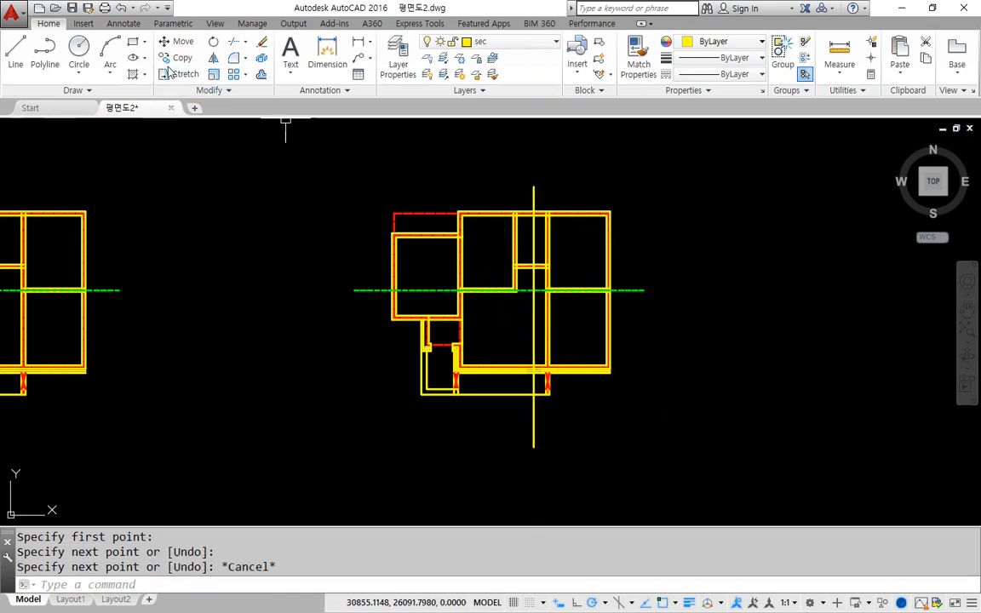
# Trim the wall and centre lines crossing to the right of the cutting line, using that line as the cutting edge
pyautogui.click(231, 45)
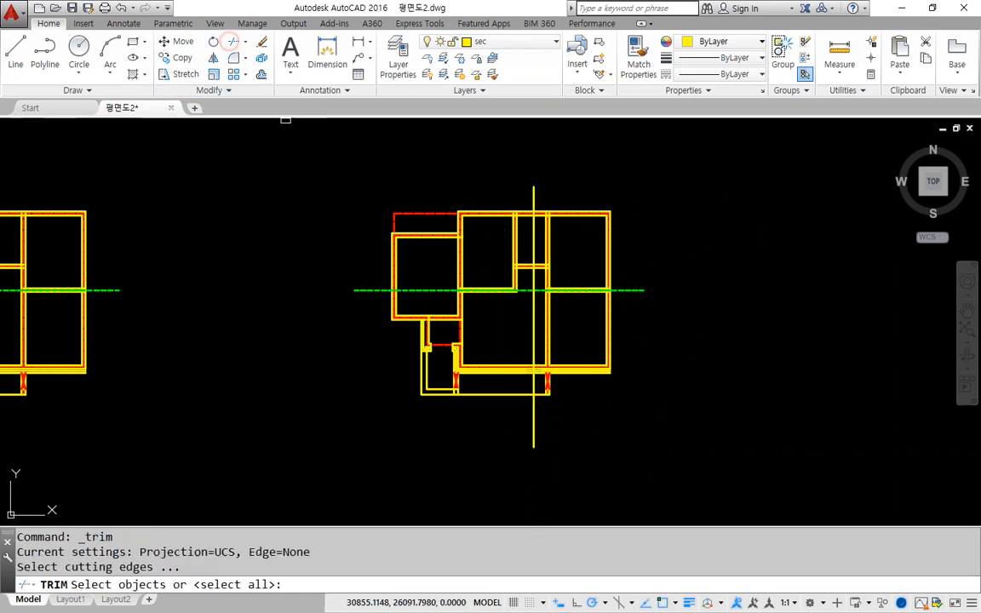
pyautogui.click(534, 325)
pyautogui.press('Return')
pyautogui.click(700, 170)
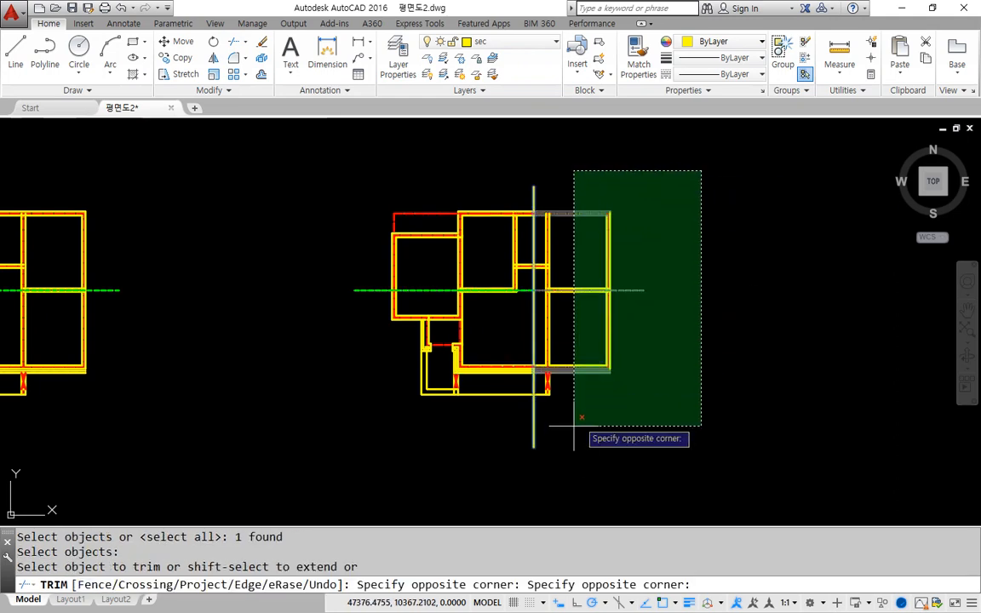
pyautogui.click(543, 463)
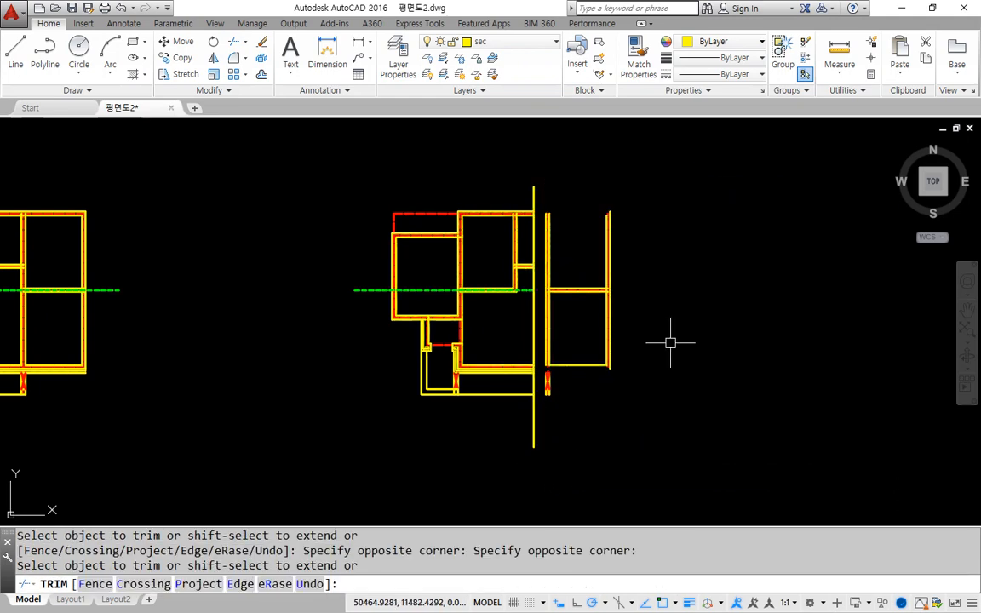
# Erase all the leftover wall pieces to the right of the cutting line
pyautogui.click(694, 186)
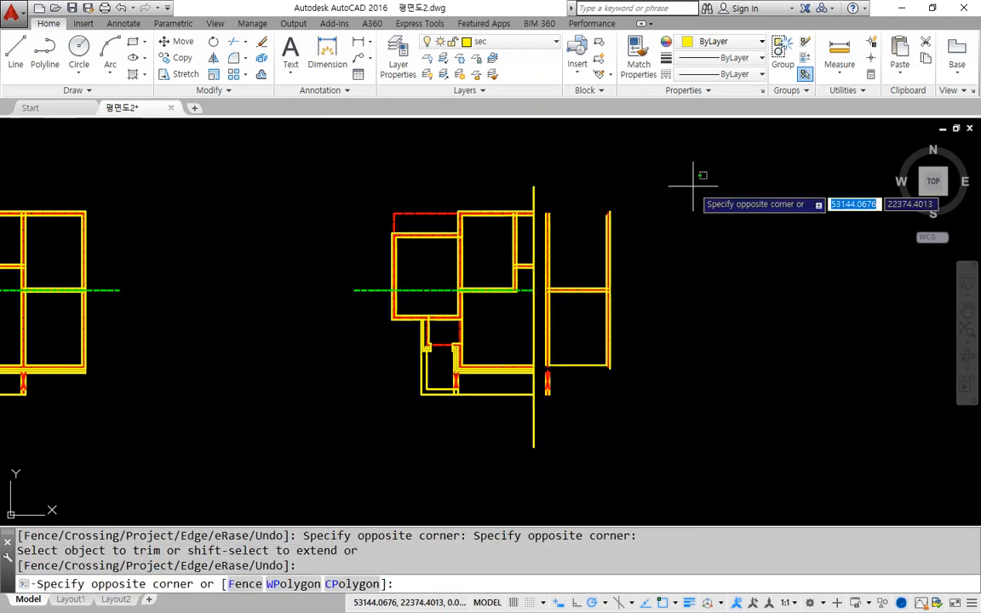
pyautogui.click(534, 450)
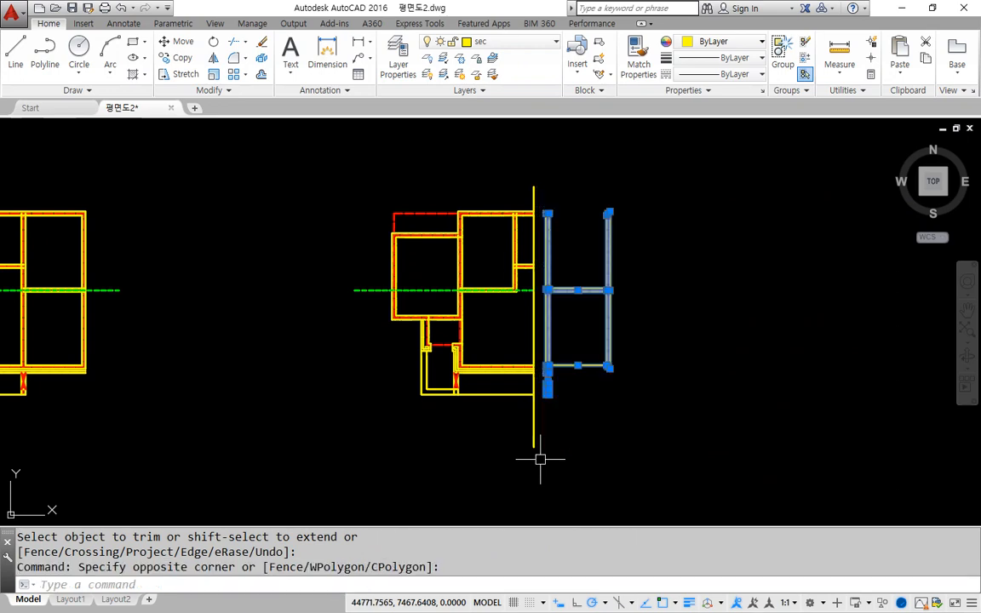
pyautogui.click(261, 44)
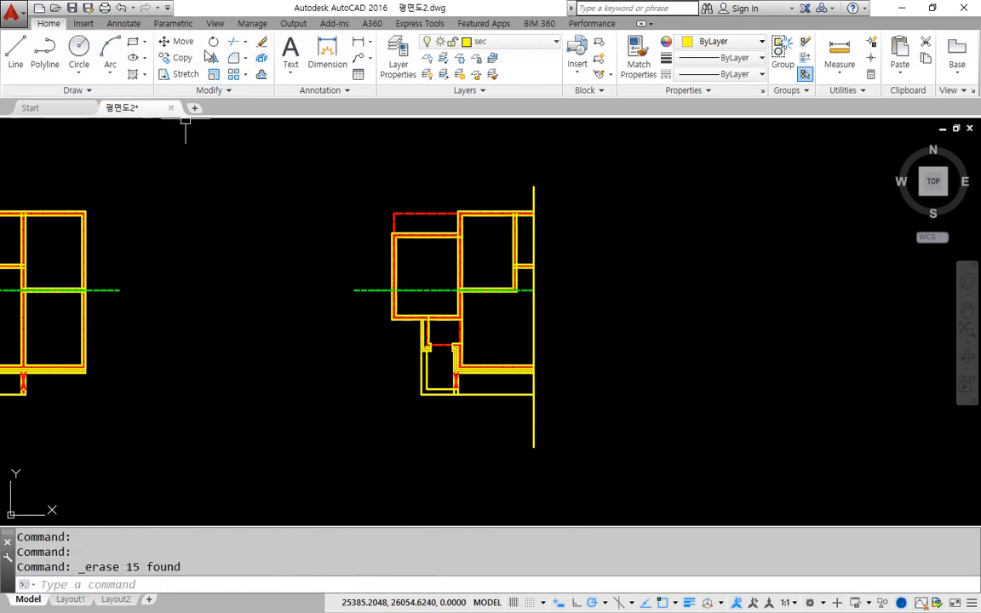
# Rotate the trimmed plan and cutting line 90° clockwise about the cutting line's intersection with the bottom edge, laying the cutting line horizontal
pyautogui.click(213, 42)
pyautogui.click(290, 158)
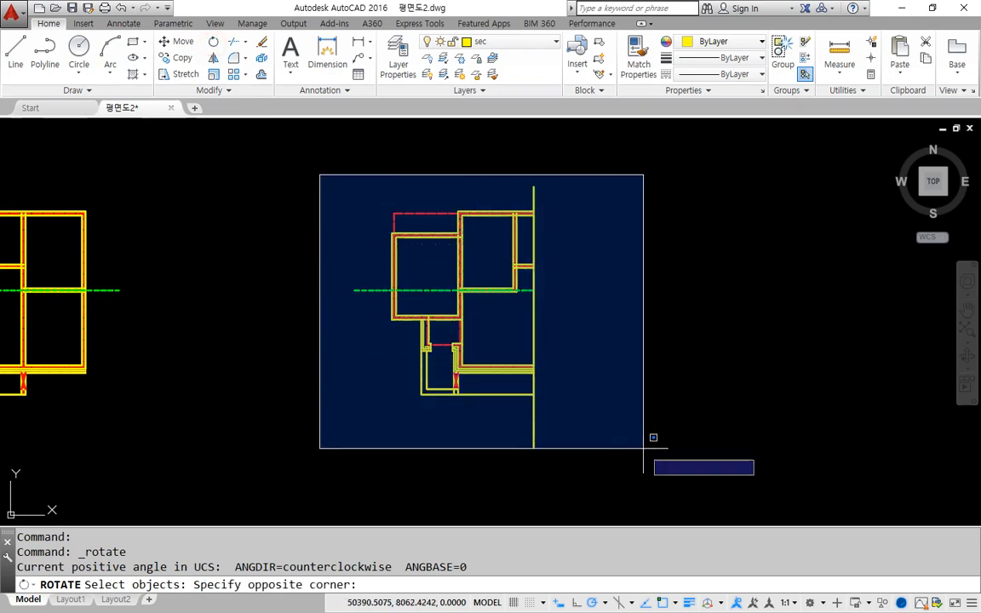
pyautogui.click(580, 427)
pyautogui.press('Return')
pyautogui.click(533, 394)
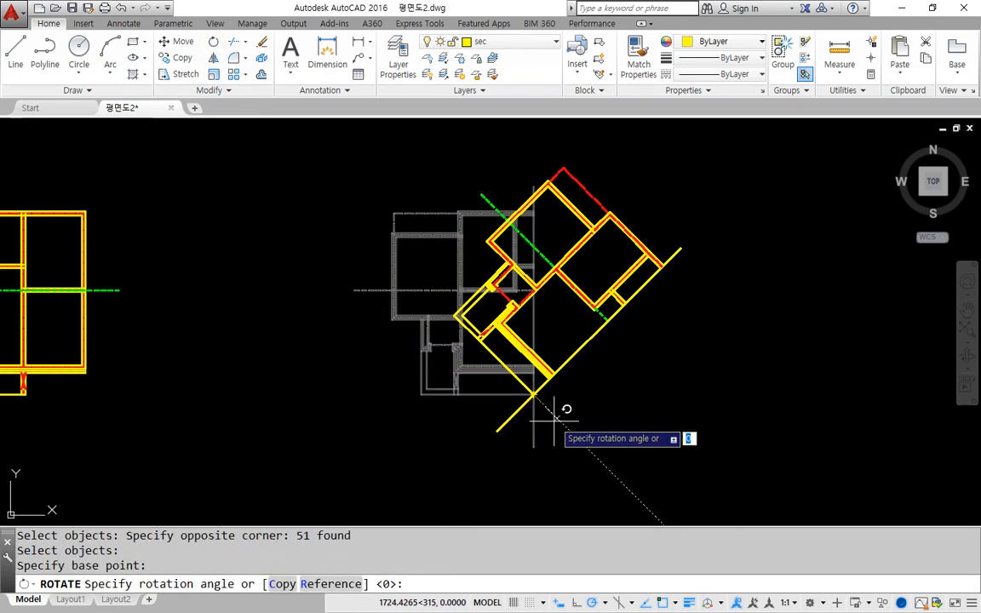
pyautogui.click(533, 447)
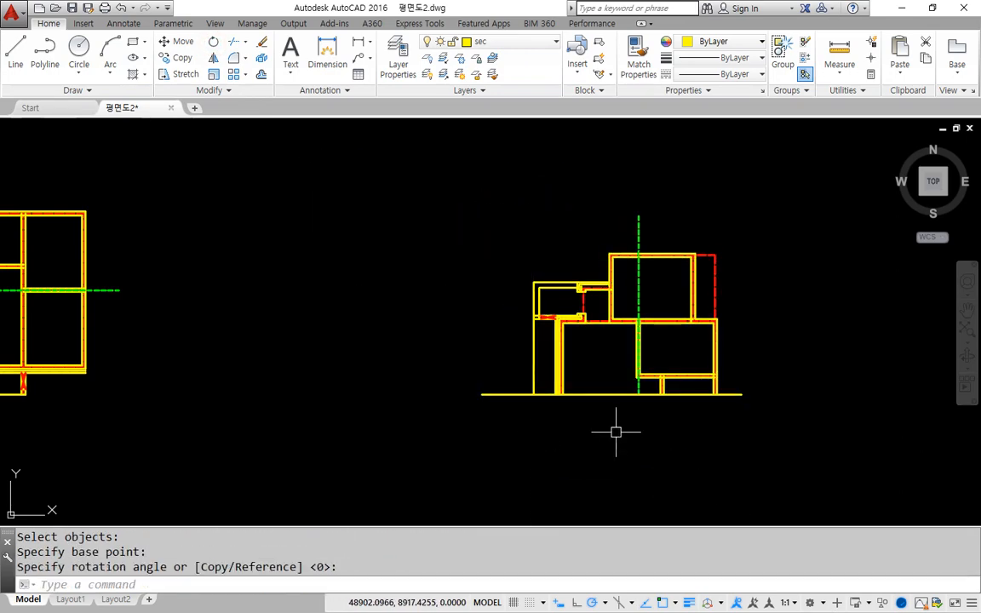
# Delete the old section drawing located below the rotated plan
pyautogui.moveTo(616, 431); pyautogui.dragTo(469, 329, button='middle')
pyautogui.scroll(2, 468, 322)
pyautogui.scroll(-2, 468, 324)
pyautogui.moveTo(494, 408); pyautogui.dragTo(465, 320, button='middle')
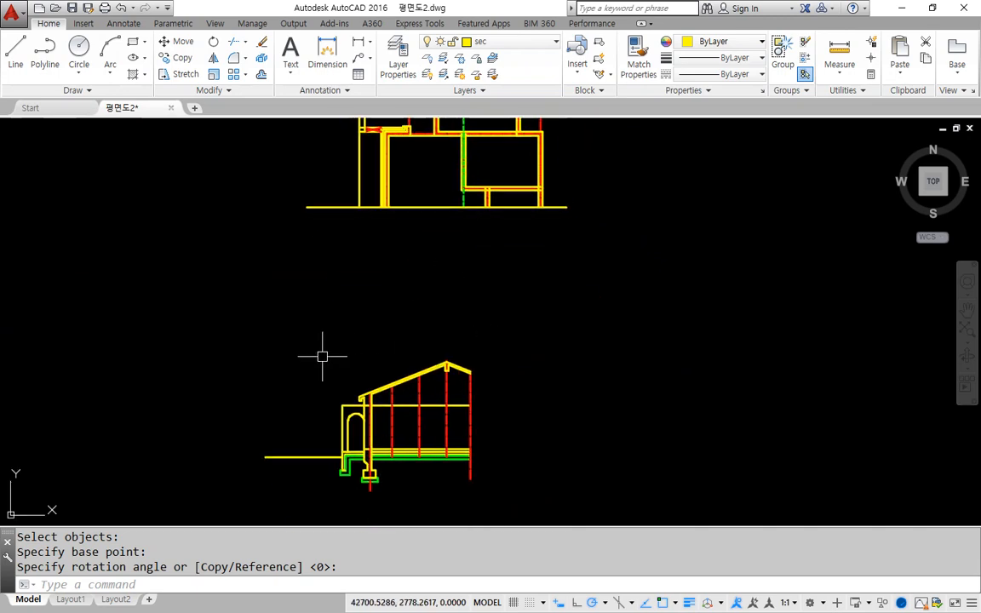
pyautogui.click(192, 329)
pyautogui.click(545, 502)
pyautogui.press('Delete')
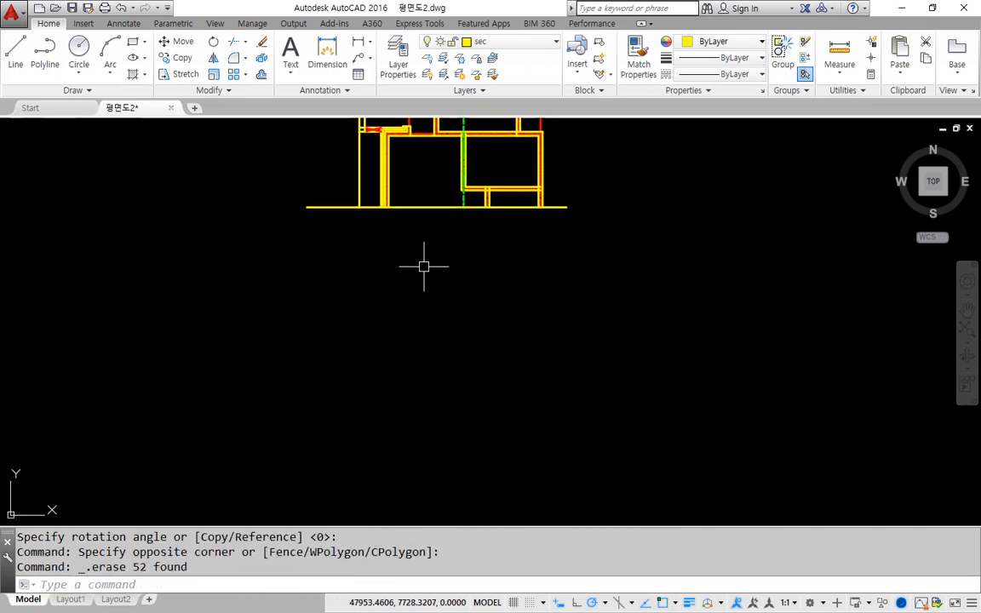
pyautogui.moveTo(407, 290); pyautogui.dragTo(395, 365, button='middle')
pyautogui.moveTo(397, 344)
pyautogui.mouseDown()
pyautogui.moveTo(398, 279)
pyautogui.moveTo(386, 274)
pyautogui.mouseUp()
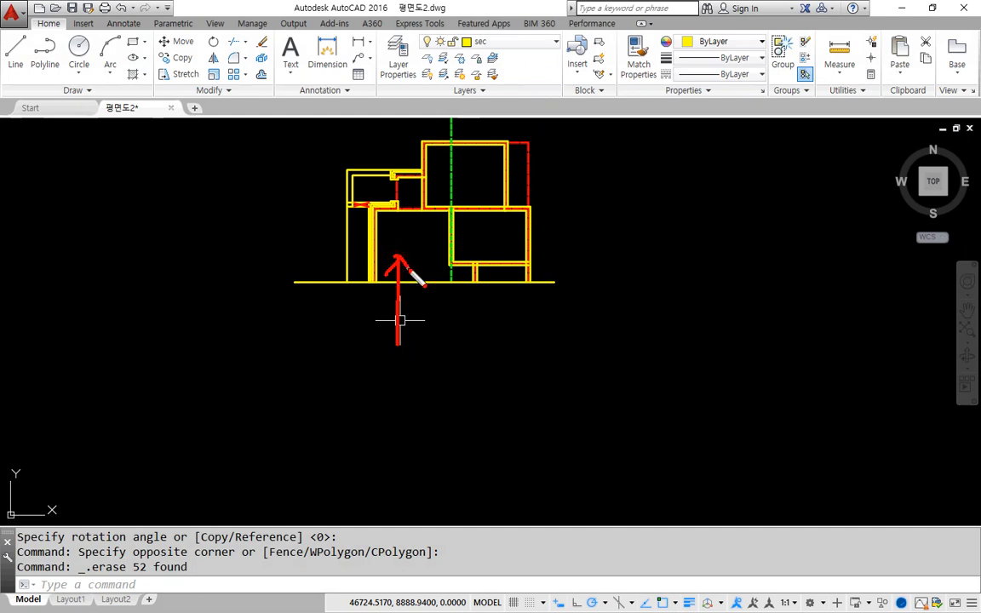
pyautogui.moveTo(421, 372)
pyautogui.mouseDown()
pyautogui.moveTo(423, 278)
pyautogui.moveTo(410, 278)
pyautogui.mouseUp()
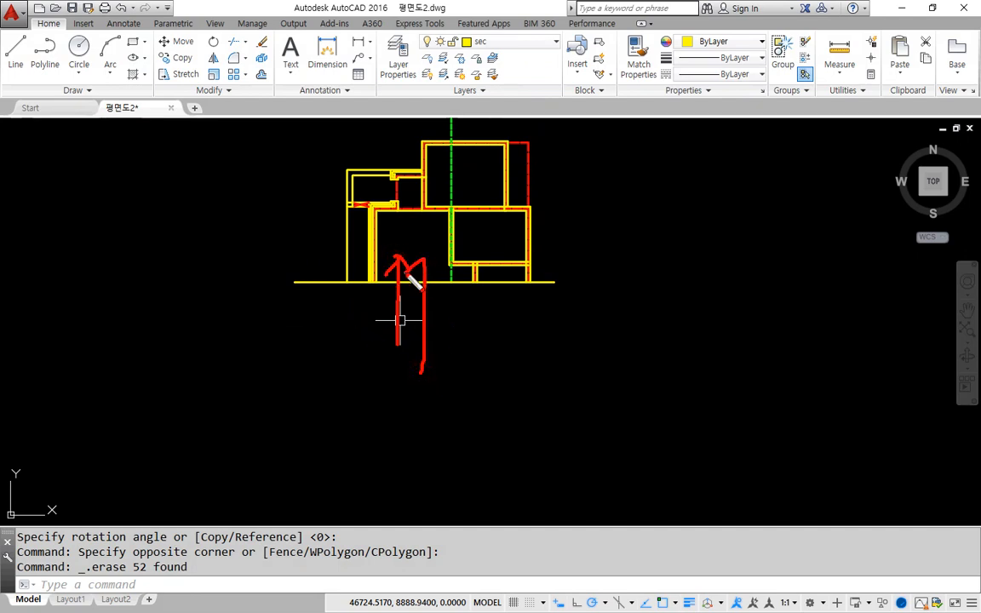
# Draw a vertical projection line downward from where the left outer wall's centre line meets the horizontal cutting line
pyautogui.scroll(2, 413, 329)
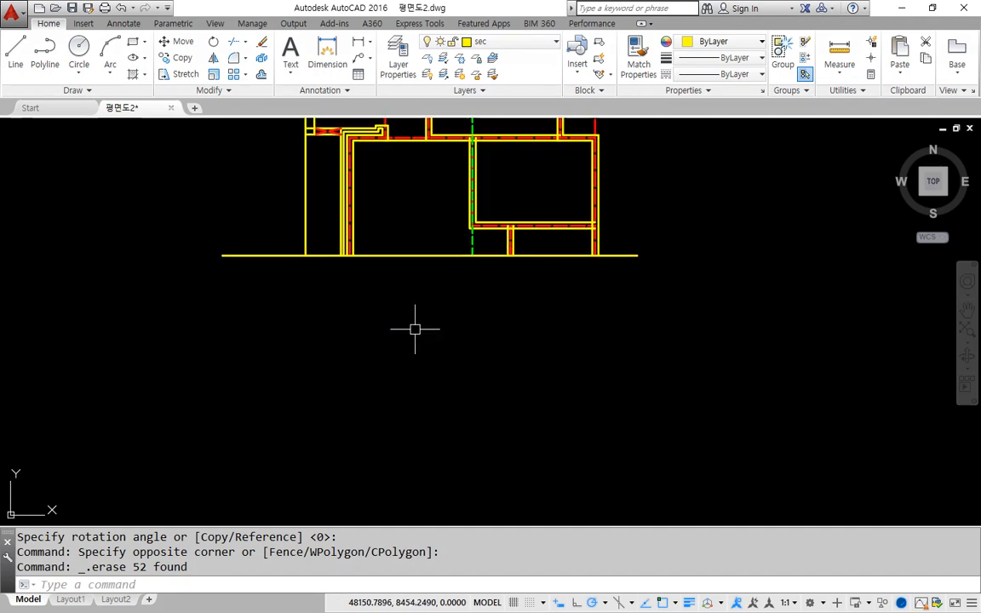
pyautogui.moveTo(414, 329); pyautogui.dragTo(405, 304, button='middle')
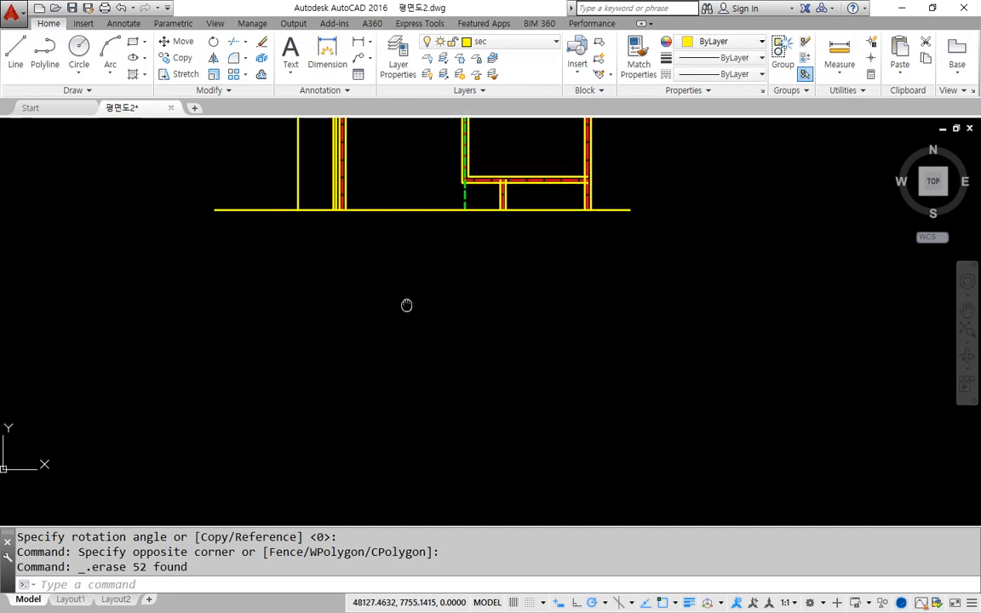
pyautogui.click(16, 52)
pyautogui.scroll(2, 359, 228)
pyautogui.scroll(2, 359, 228)
pyautogui.click(317, 180)
pyautogui.scroll(-4, 331, 282)
pyautogui.scroll(-4, 331, 290)
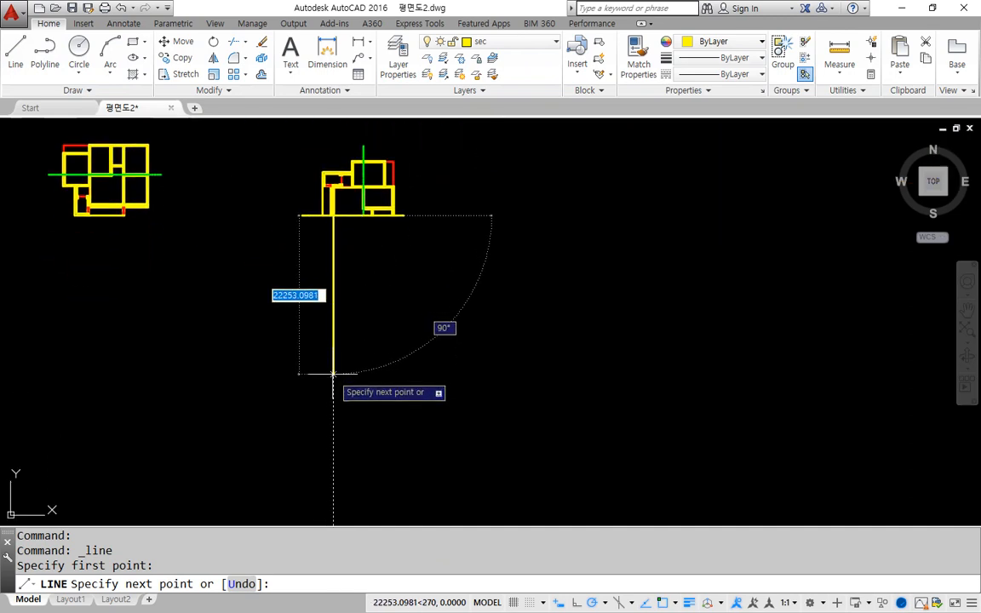
pyautogui.click(331, 290)
pyautogui.press('Escape')
# Draw a second projection line downward from the centre-line corner of the lower-right room, ending level with the first
pyautogui.scroll(4, 372, 236)
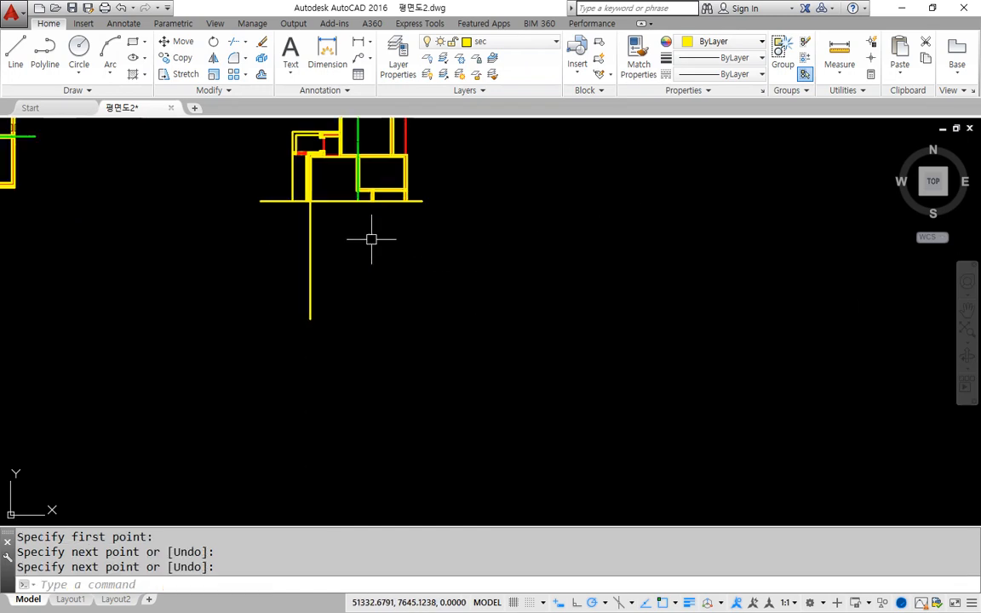
pyautogui.moveTo(363, 204); pyautogui.dragTo(345, 332, button='middle')
pyautogui.scroll(4, 345, 332)
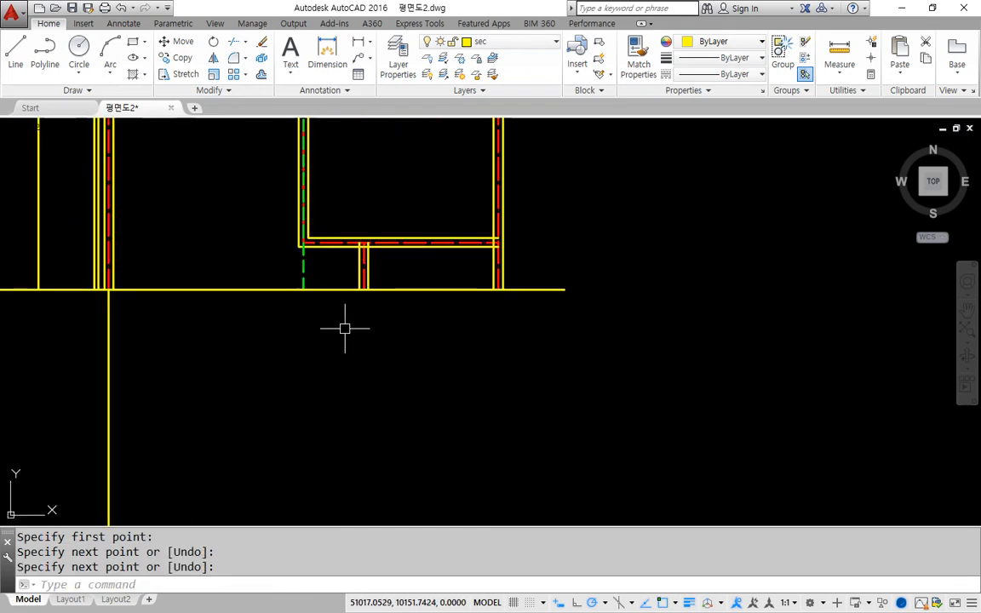
pyautogui.scroll(5, 295, 256)
pyautogui.press('Return')
pyautogui.click(309, 244)
pyautogui.scroll(-10, 311, 337)
pyautogui.moveTo(312, 370); pyautogui.dragTo(311, 292, button='middle')
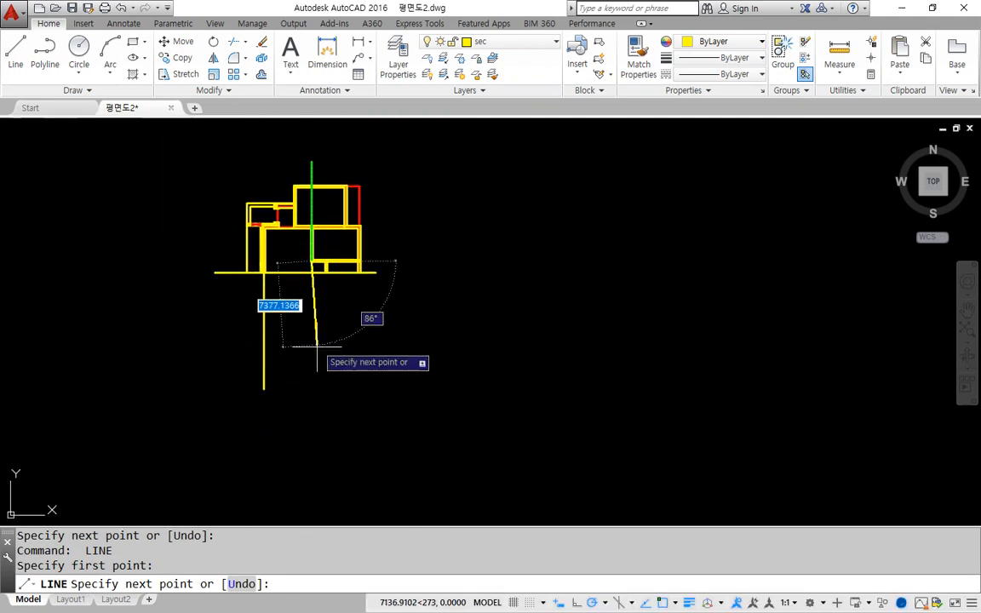
pyautogui.click(311, 390)
pyautogui.press('Return')
pyautogui.scroll(6, 324, 256)
pyautogui.moveTo(316, 283); pyautogui.dragTo(441, 284, button='middle')
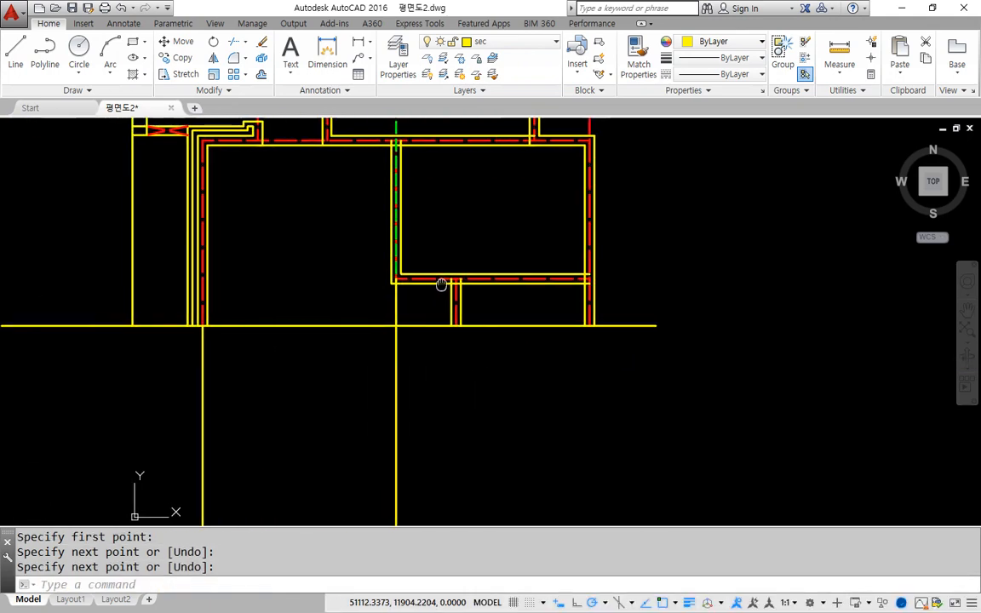
pyautogui.moveTo(587, 361)
pyautogui.mouseDown()
pyautogui.moveTo(458, 343)
pyautogui.moveTo(558, 265)
pyautogui.moveTo(564, 369)
pyautogui.mouseUp()
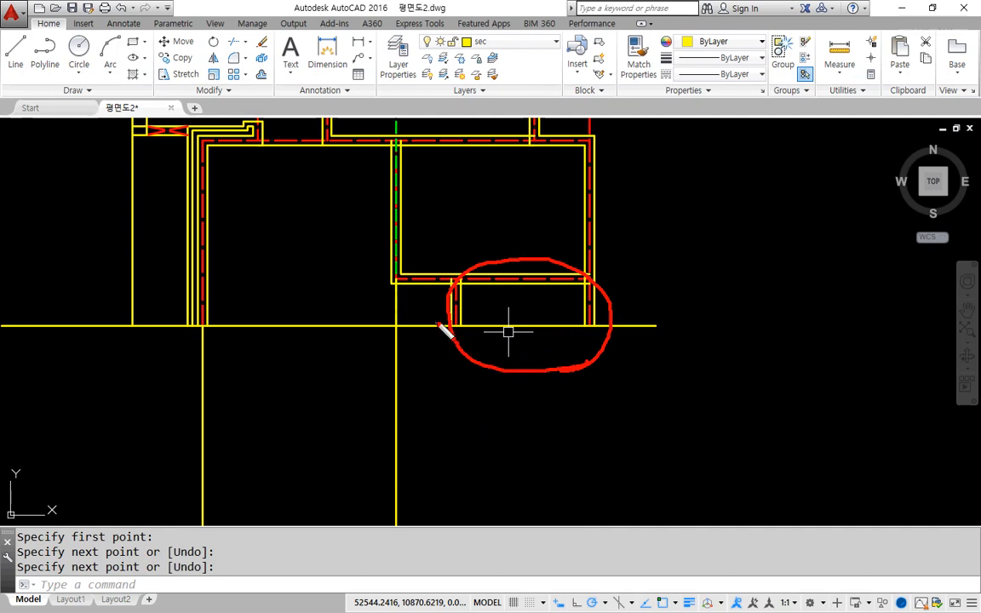
pyautogui.moveTo(430, 300); pyautogui.dragTo(41, 279)
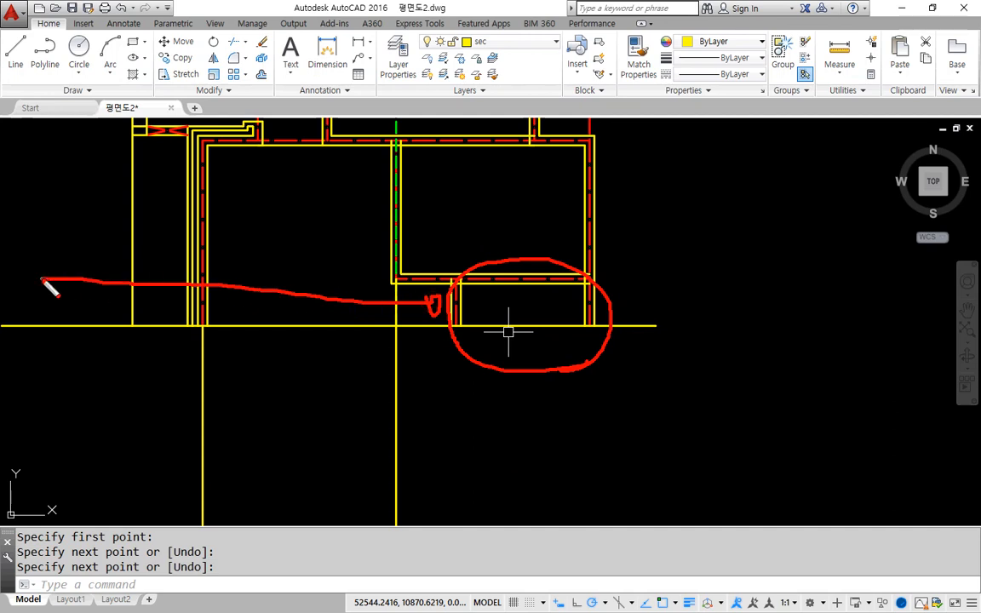
pyautogui.press('Escape')
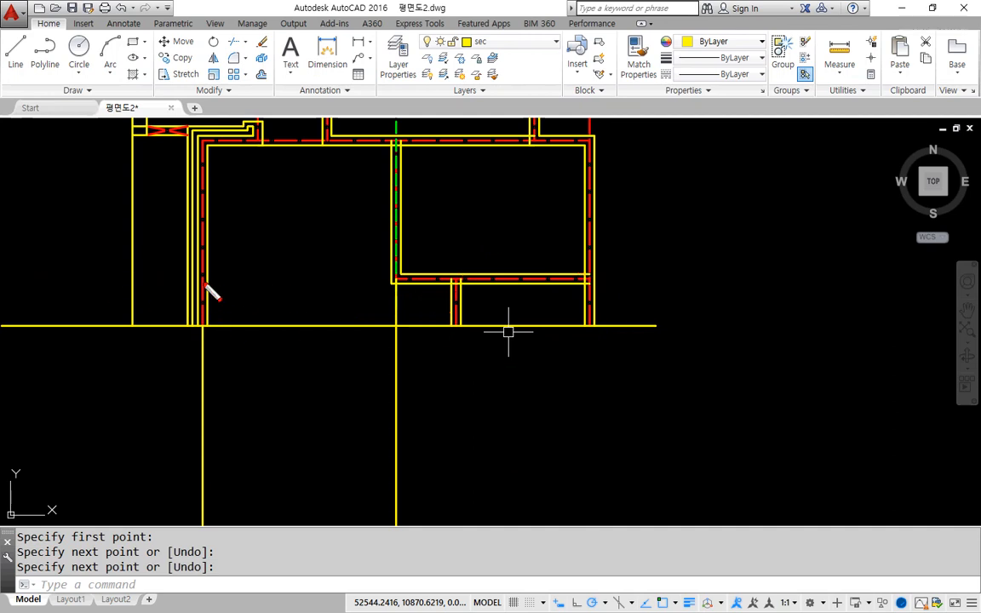
pyautogui.moveTo(203, 257); pyautogui.dragTo(204, 361)
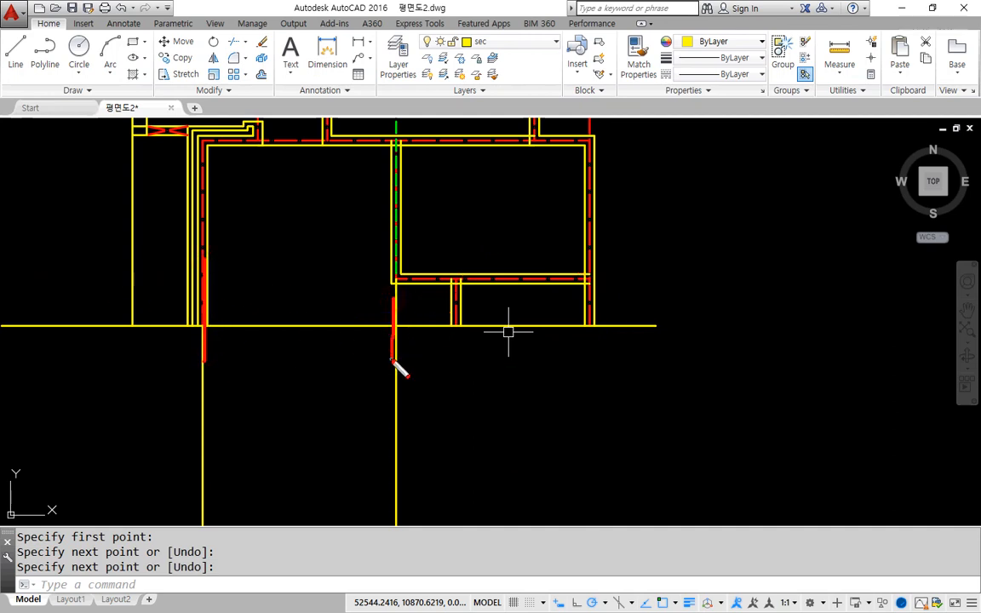
pyautogui.moveTo(590, 292); pyautogui.dragTo(584, 368)
pyautogui.moveTo(398, 307); pyautogui.dragTo(399, 350)
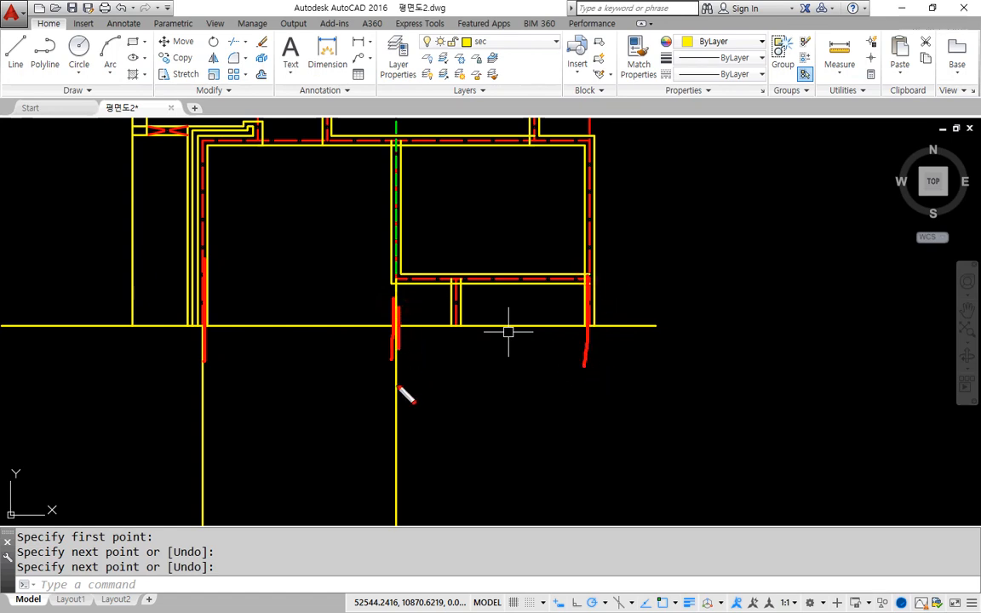
pyautogui.moveTo(397, 383)
pyautogui.mouseDown()
pyautogui.moveTo(211, 369)
pyautogui.moveTo(213, 360)
pyautogui.mouseUp()
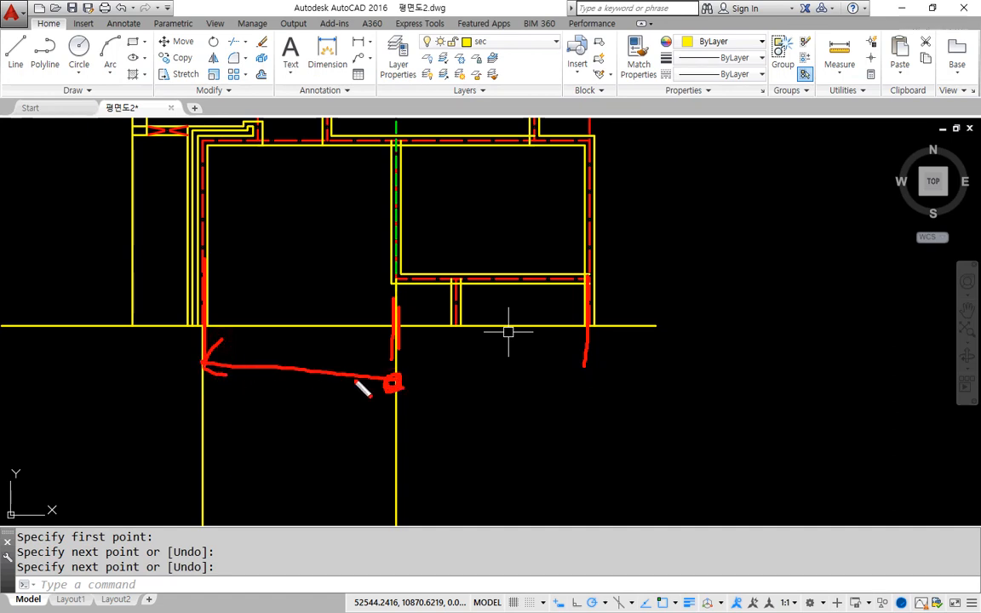
pyautogui.moveTo(400, 383)
pyautogui.mouseDown()
pyautogui.moveTo(598, 385)
pyautogui.moveTo(589, 394)
pyautogui.mouseUp()
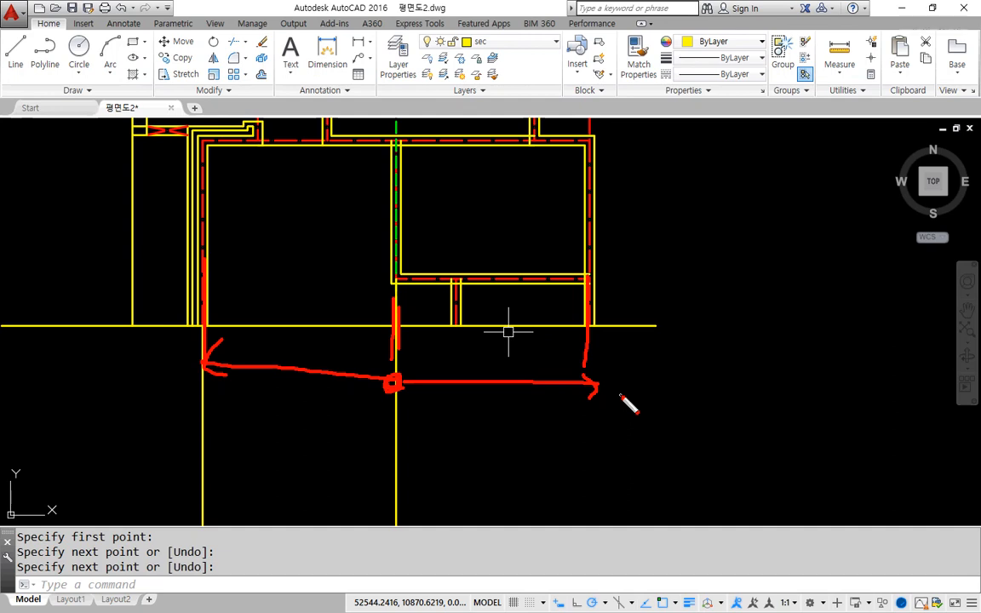
pyautogui.press('Escape')
# Draw a projection line downward from where the short partition wall's centre line meets the cutting line
pyautogui.scroll(-2, 484, 388)
pyautogui.moveTo(485, 389); pyautogui.dragTo(451, 246, button='middle')
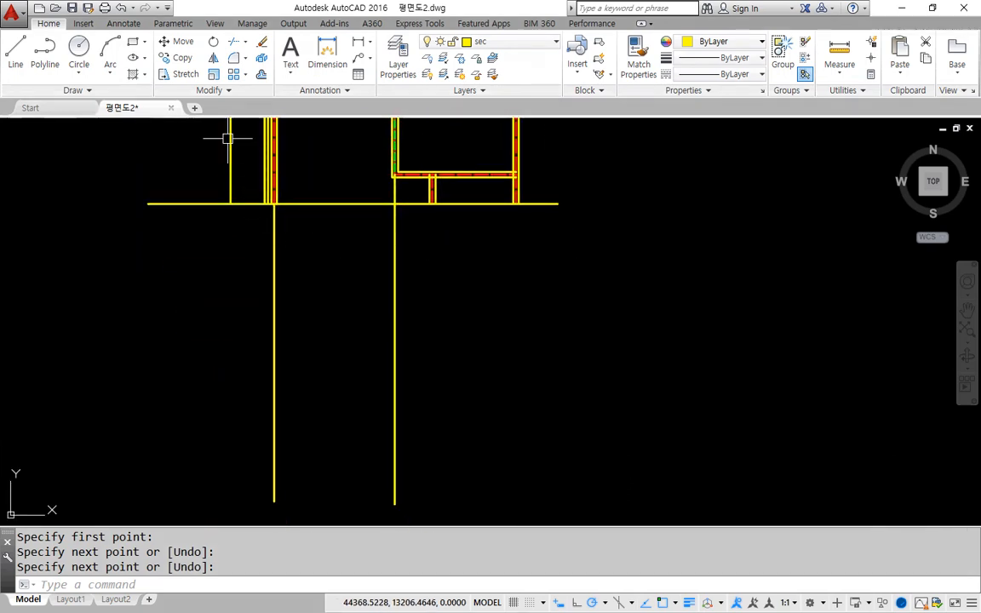
pyautogui.click(15, 49)
pyautogui.scroll(4, 432, 204)
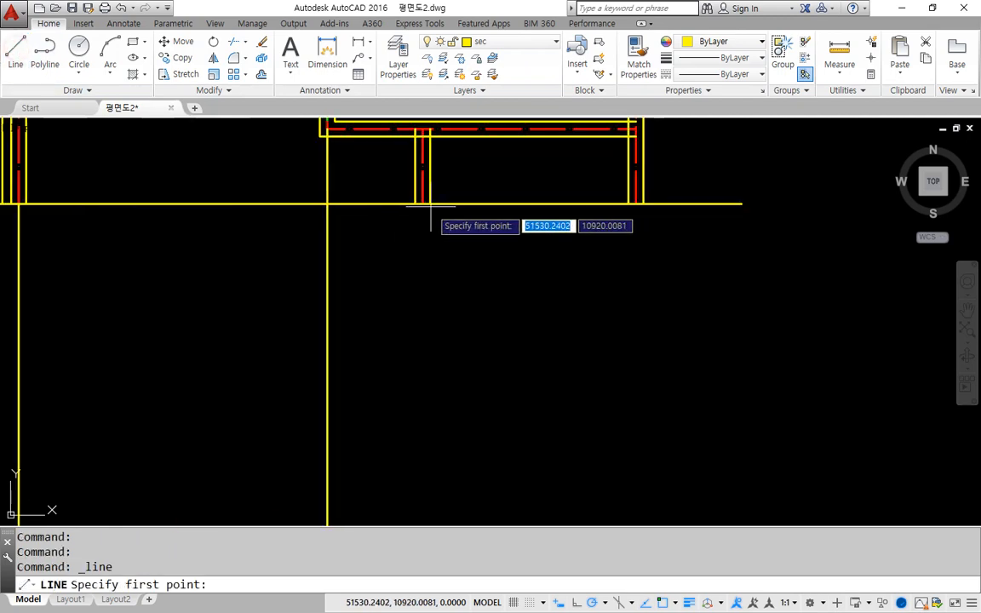
pyautogui.click(423, 204)
pyautogui.scroll(-3, 418, 272)
pyautogui.moveTo(417, 374); pyautogui.dragTo(441, 255, button='middle')
pyautogui.click(453, 414)
pyautogui.press('Escape')
# Draw a projection line downward from the centre-line intersection at the wall end beside the entrance
pyautogui.moveTo(347, 212); pyautogui.dragTo(348, 476, button='middle')
pyautogui.press('space')
pyautogui.scroll(4, 318, 234)
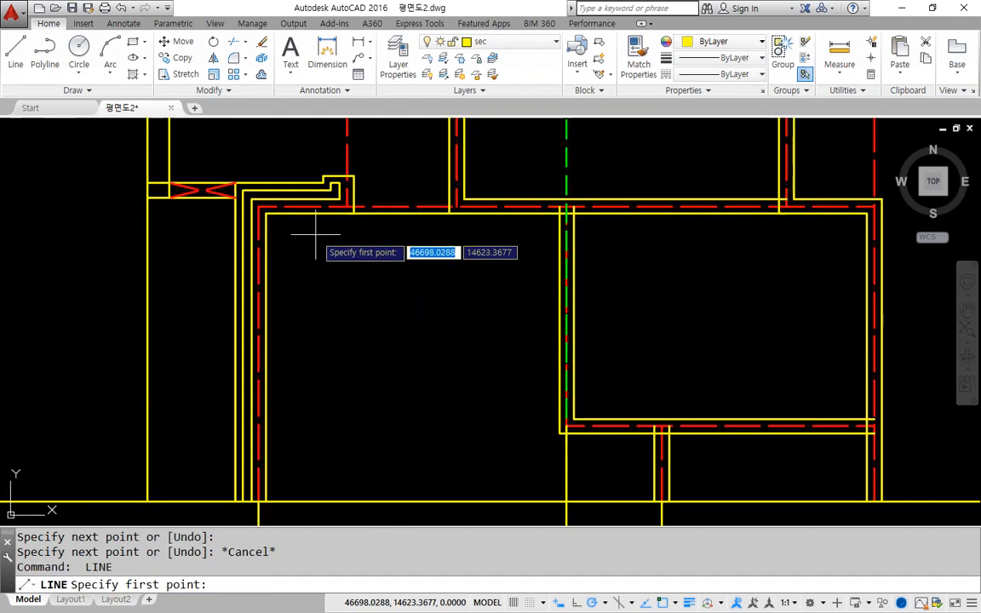
pyautogui.scroll(2, 315, 234)
pyautogui.click(364, 188)
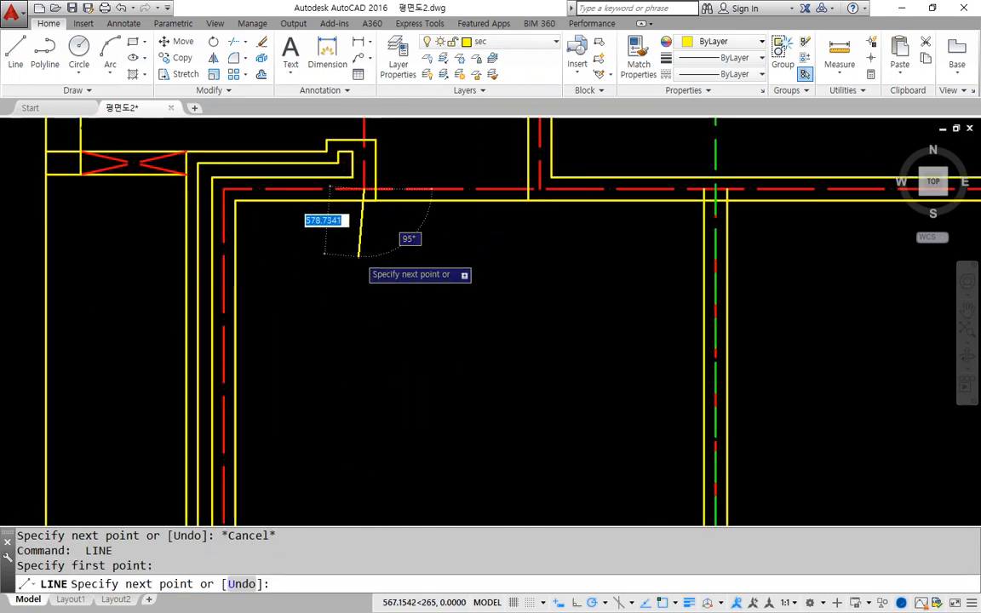
pyautogui.scroll(-4, 358, 255)
pyautogui.moveTo(352, 388); pyautogui.dragTo(383, 205, button='middle')
pyautogui.moveTo(385, 344); pyautogui.dragTo(393, 469, button='middle')
pyautogui.click(383, 398)
pyautogui.press('Escape')
# Draw a vertical projection line downward from the centre-line intersection at the lower-left corner of the upper room
pyautogui.moveTo(426, 215); pyautogui.dragTo(409, 422, button='middle')
pyautogui.press('space')
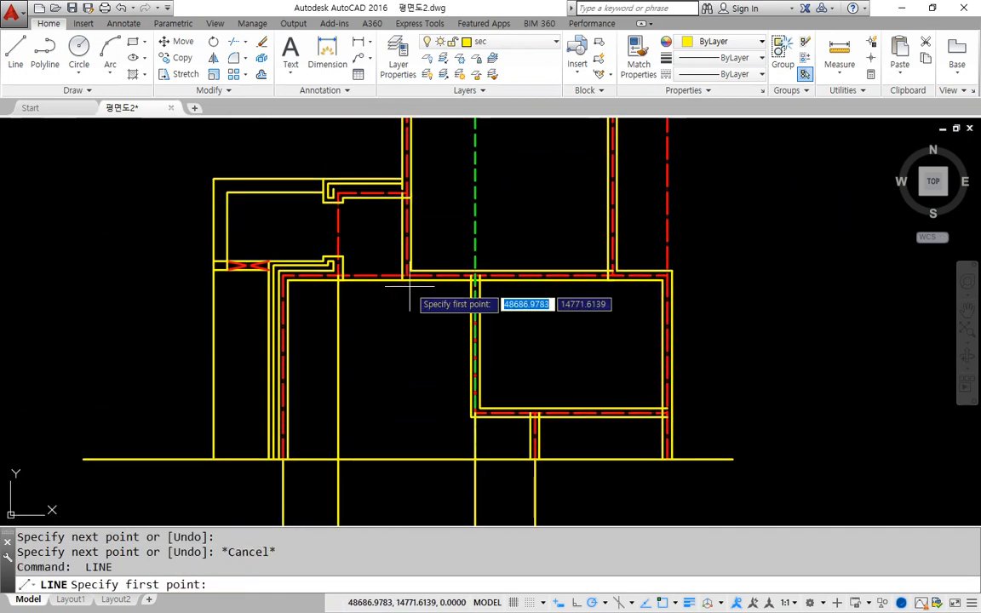
pyautogui.scroll(2, 409, 290)
pyautogui.click(400, 269)
pyautogui.scroll(-4, 400, 375)
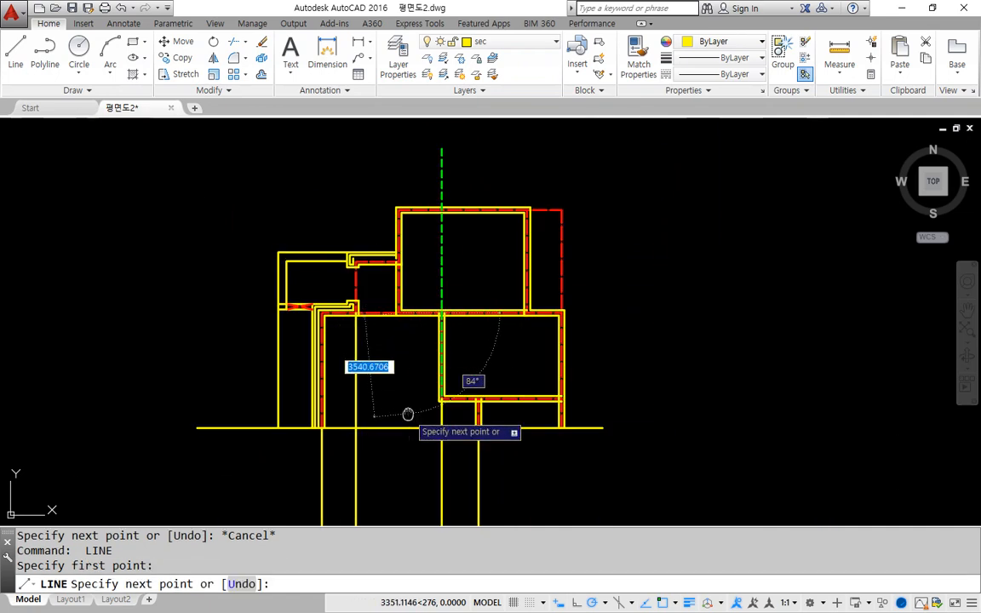
pyautogui.moveTo(408, 414); pyautogui.dragTo(400, 208, button='middle')
pyautogui.moveTo(396, 372); pyautogui.dragTo(416, 202, button='middle')
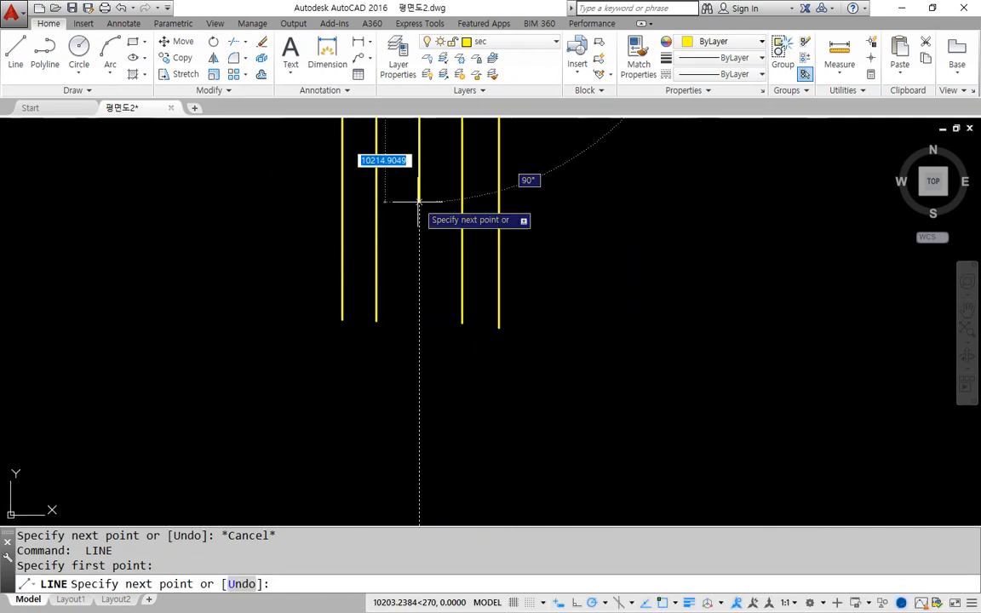
pyautogui.click(423, 328)
pyautogui.press('Escape')
pyautogui.moveTo(421, 246); pyautogui.dragTo(424, 294, button='middle')
pyautogui.scroll(-2, 408, 324)
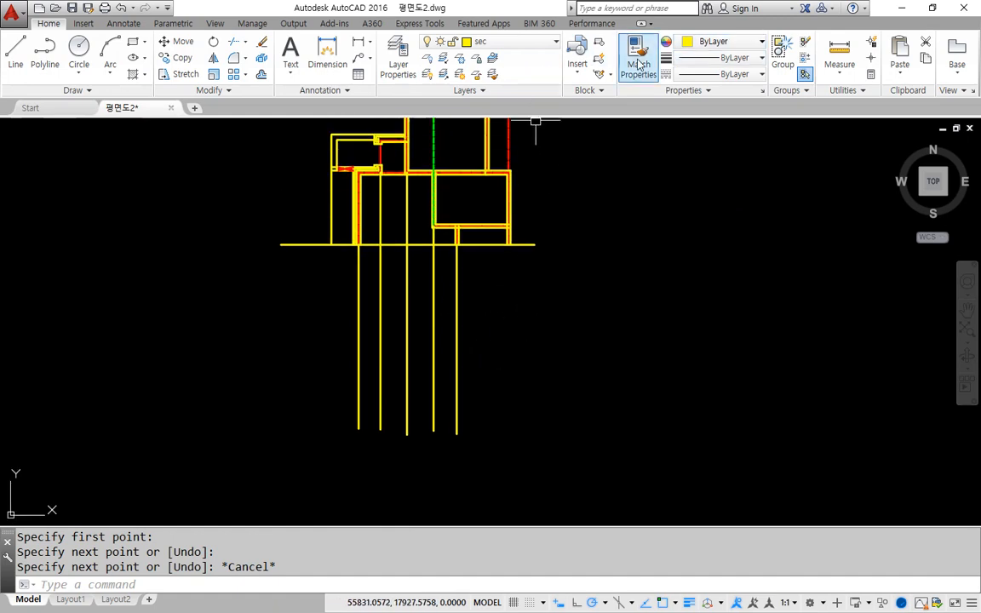
# Match the properties of a red dashed wall centre line onto all five vertical projection lines
pyautogui.scroll(5, 413, 258)
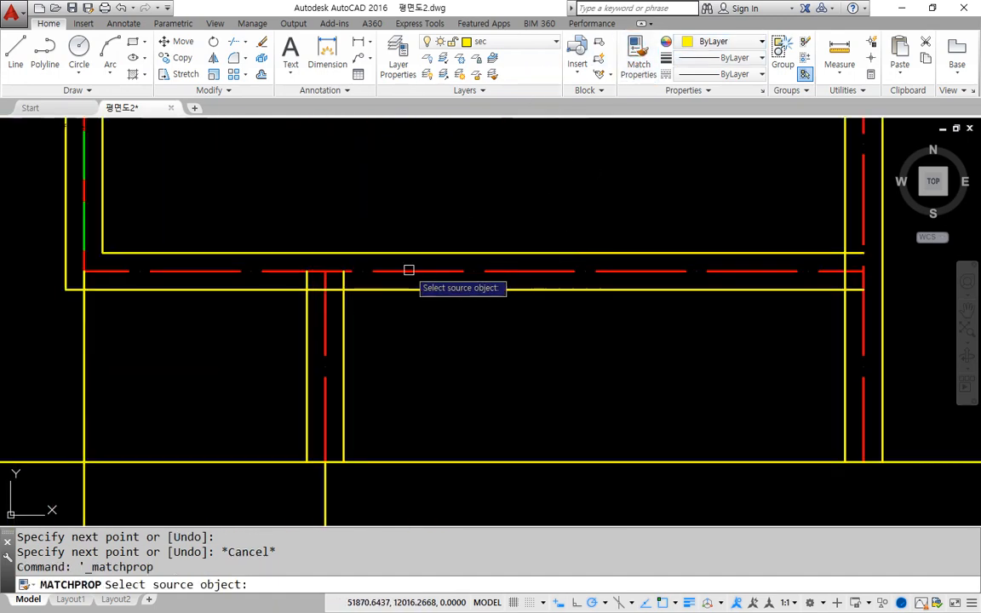
pyautogui.click(409, 270)
pyautogui.scroll(-5, 408, 270)
pyautogui.moveTo(442, 285); pyautogui.dragTo(542, 166, button='middle')
pyautogui.click(574, 273)
pyautogui.click(188, 421)
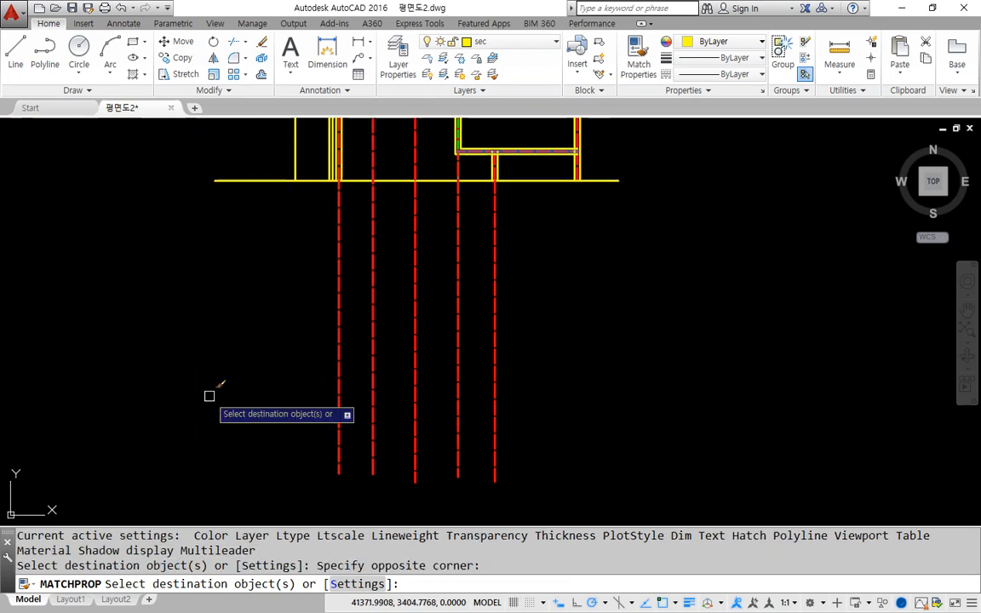
pyautogui.press('Escape')
pyautogui.scroll(2, 353, 333)
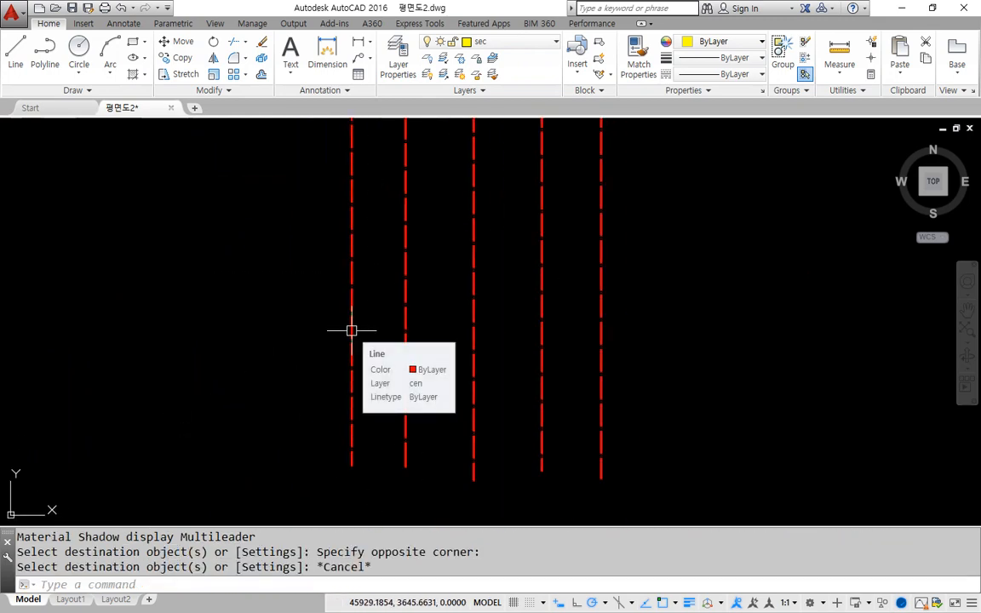
# Draw a horizontal line across the lower part of the projection lines, starting well left of them and ending just short of the rightmost one
pyautogui.scroll(-2, 390, 252)
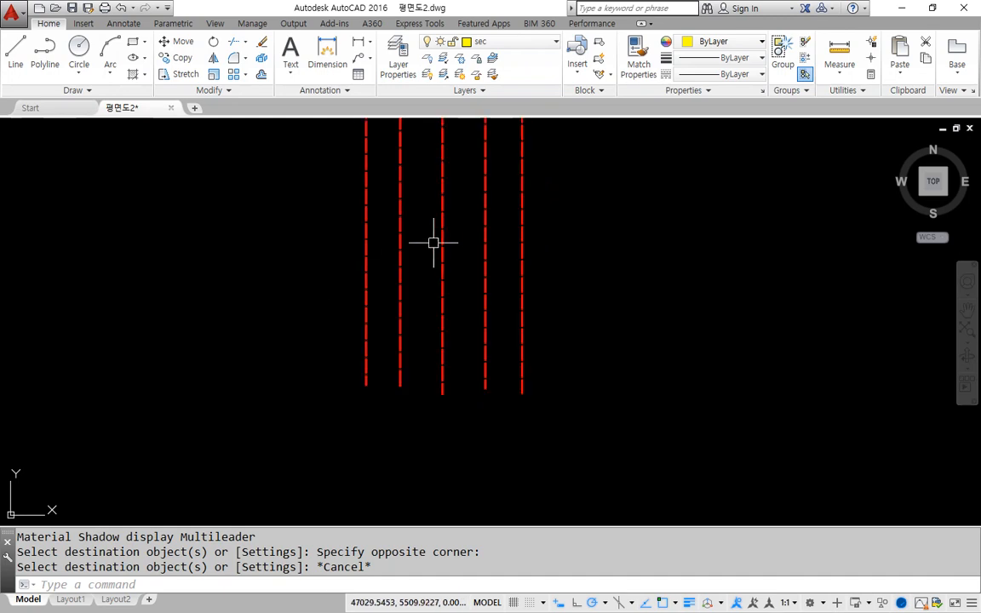
pyautogui.moveTo(436, 241); pyautogui.dragTo(416, 297, button='middle')
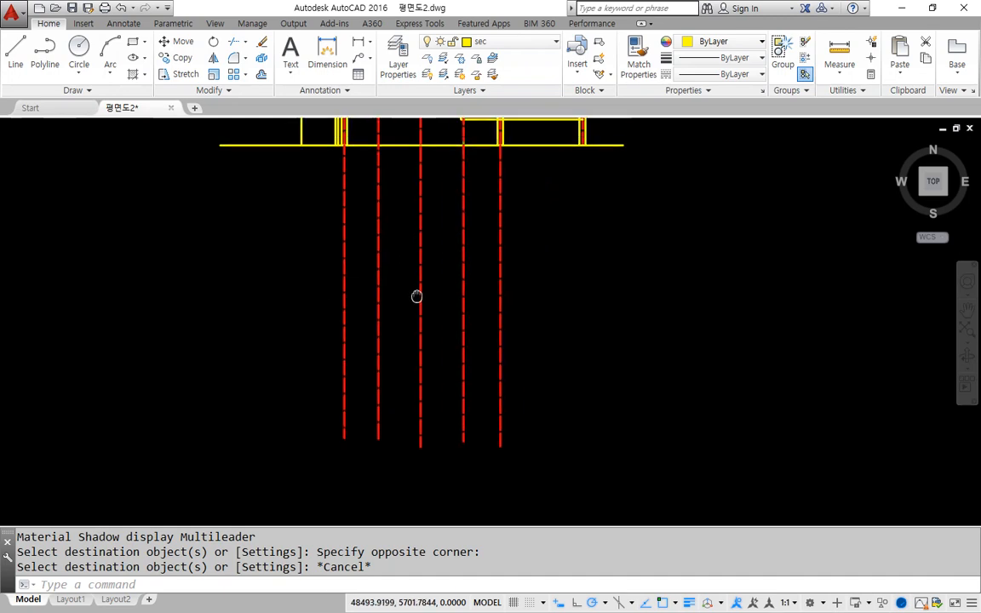
pyautogui.click(16, 53)
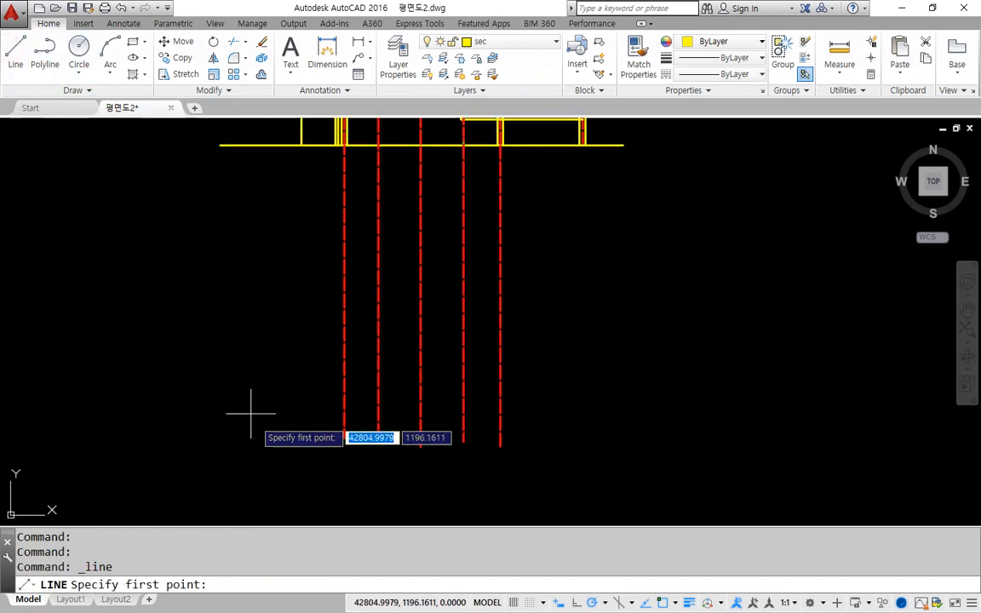
pyautogui.click(203, 406)
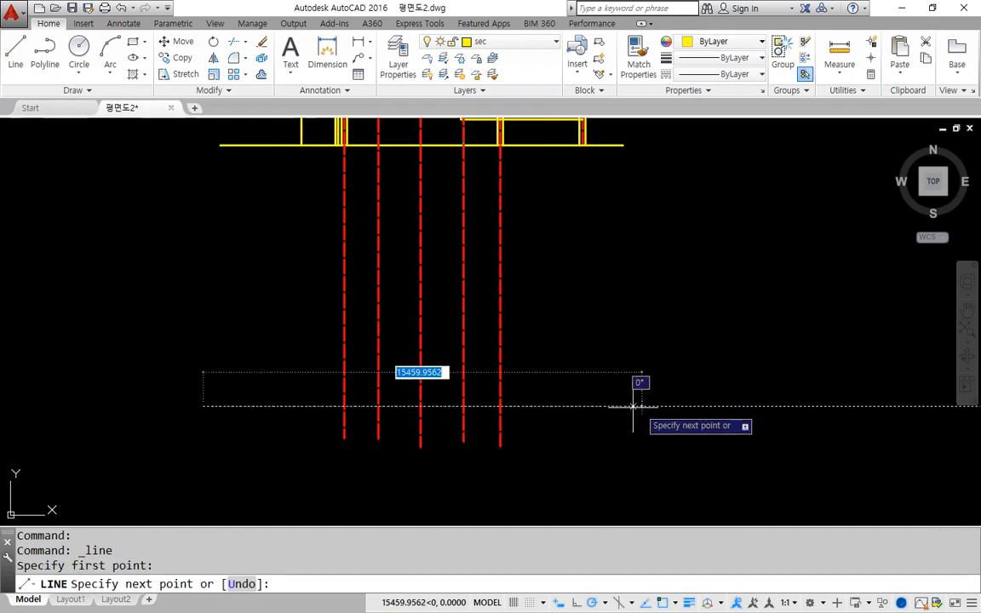
pyautogui.click(491, 406)
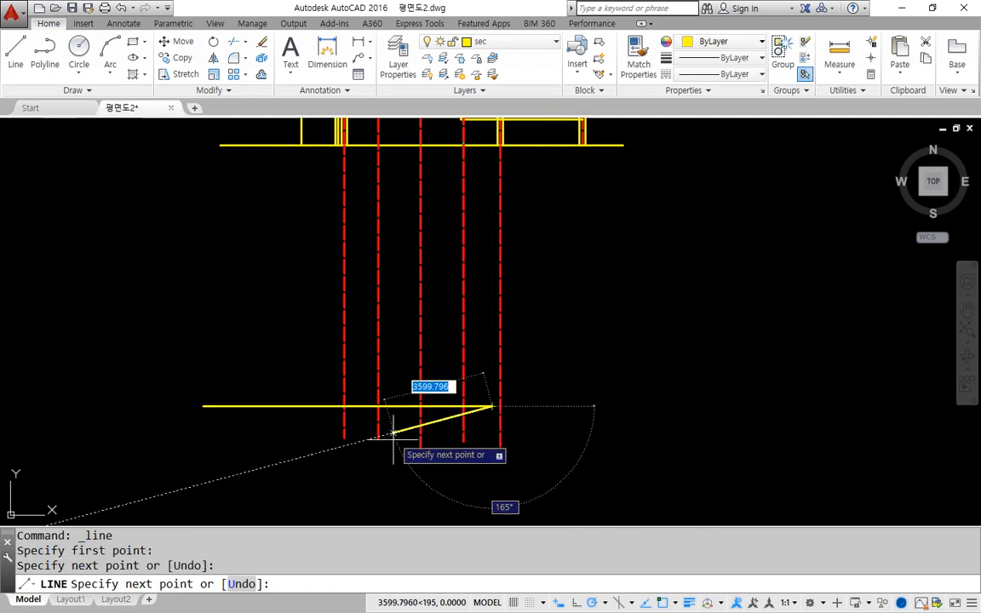
pyautogui.press('Escape')
# Examine which walls the horizontal cutting line passes through and which walls stand behind it
pyautogui.moveTo(409, 460)
pyautogui.mouseDown(button='middle')
pyautogui.moveTo(416, 350)
pyautogui.moveTo(464, 268)
pyautogui.mouseUp(button='middle')
pyautogui.scroll(4, 409, 319)
pyautogui.scroll(-4, 463, 268)
pyautogui.moveTo(449, 226)
pyautogui.mouseDown(button='middle')
pyautogui.moveTo(436, 578)
pyautogui.moveTo(423, 292)
pyautogui.mouseUp(button='middle')
pyautogui.scroll(4, 350, 356)
pyautogui.scroll(-4, 350, 356)
pyautogui.moveTo(340, 281); pyautogui.dragTo(308, 608, button='middle')
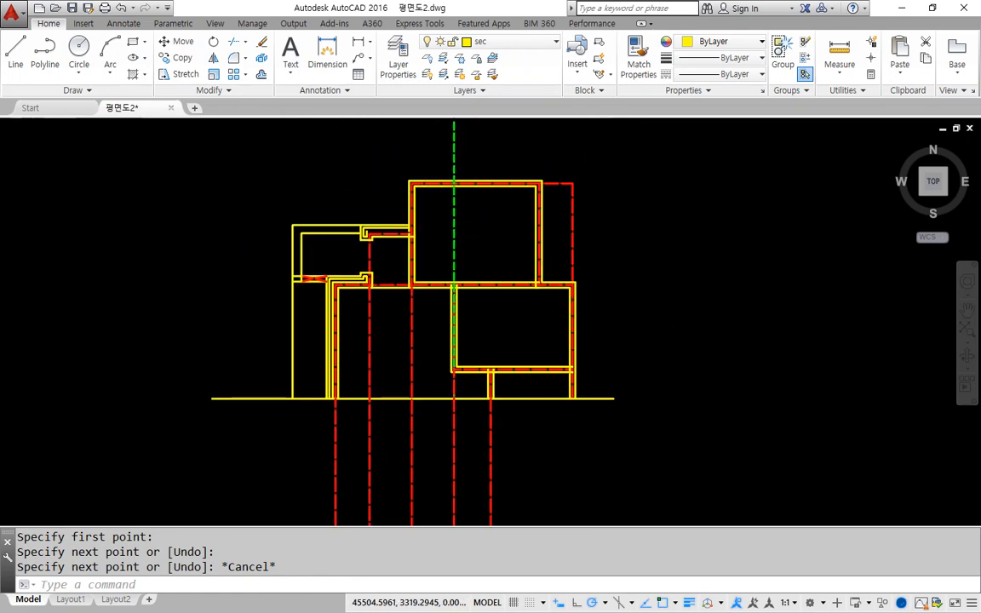
pyautogui.scroll(2, 371, 466)
pyautogui.moveTo(330, 385)
pyautogui.mouseDown()
pyautogui.moveTo(285, 355)
pyautogui.moveTo(339, 365)
pyautogui.moveTo(328, 384)
pyautogui.mouseUp()
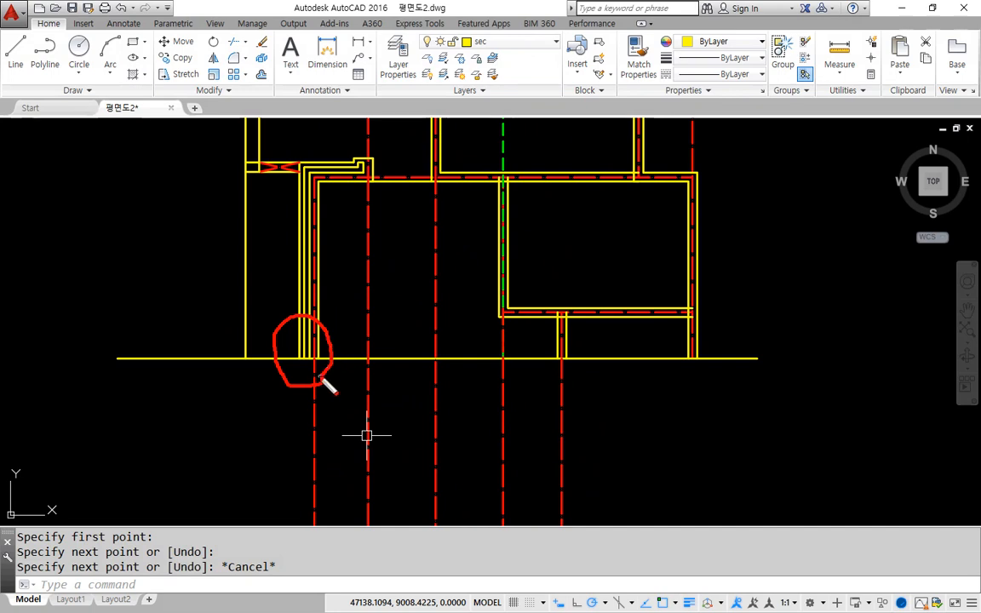
pyautogui.moveTo(562, 378); pyautogui.dragTo(556, 335)
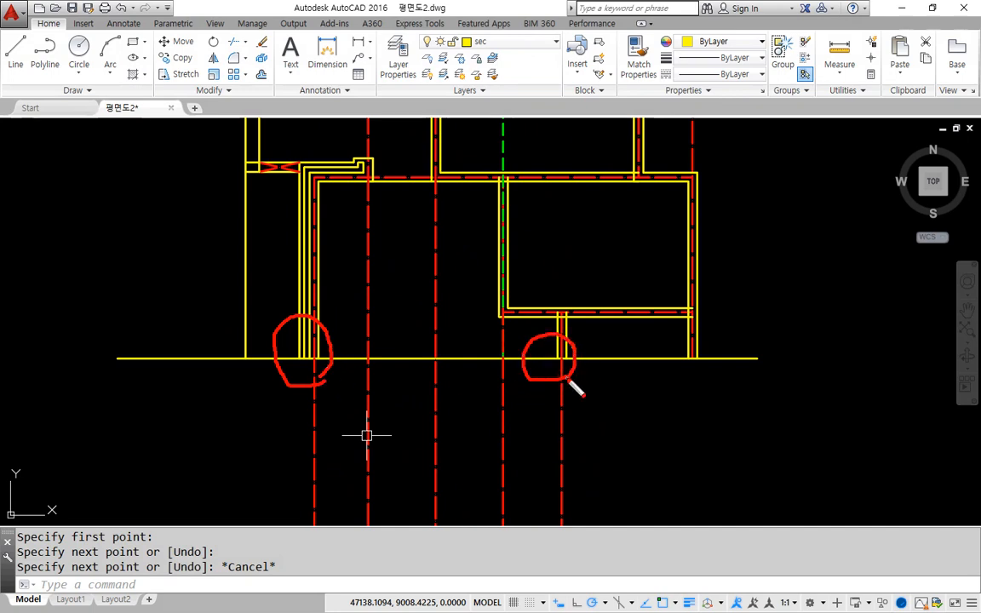
pyautogui.moveTo(692, 374)
pyautogui.mouseDown()
pyautogui.moveTo(672, 340)
pyautogui.moveTo(698, 377)
pyautogui.mouseUp()
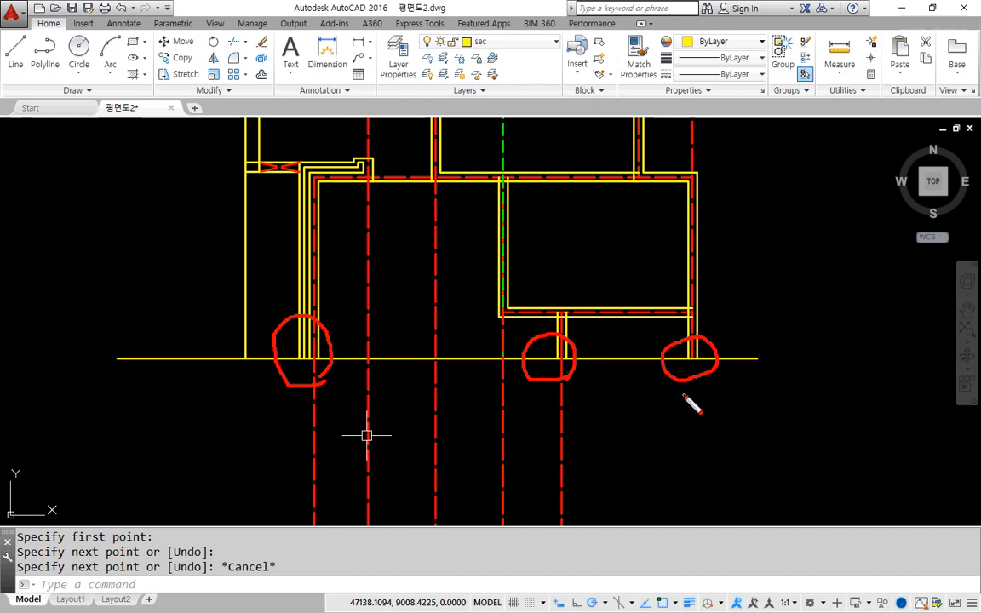
pyautogui.moveTo(513, 250)
pyautogui.mouseDown()
pyautogui.moveTo(504, 222)
pyautogui.moveTo(500, 262)
pyautogui.mouseUp()
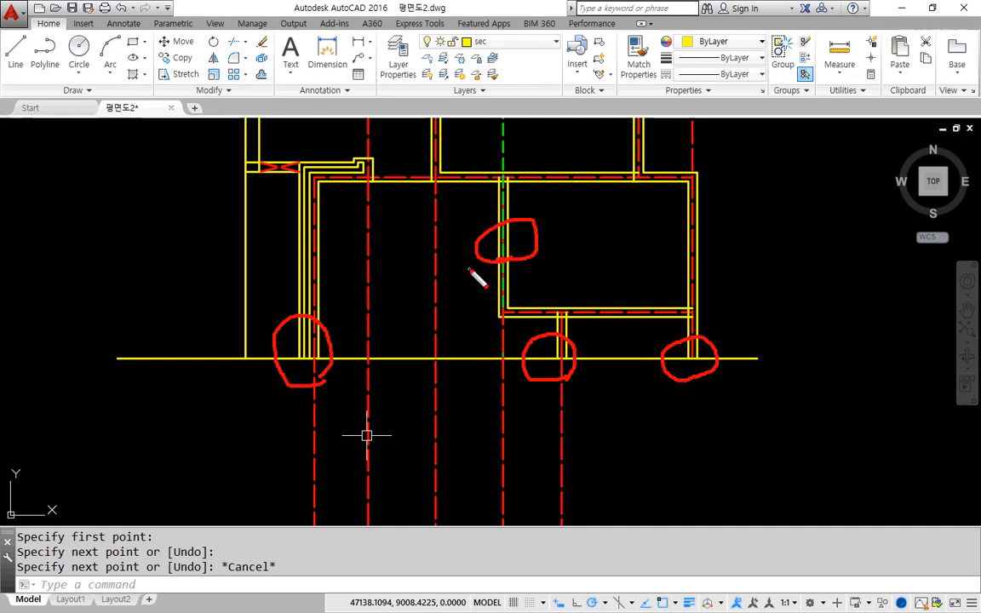
pyautogui.moveTo(507, 209)
pyautogui.mouseDown()
pyautogui.moveTo(591, 271)
pyautogui.moveTo(502, 211)
pyautogui.mouseUp()
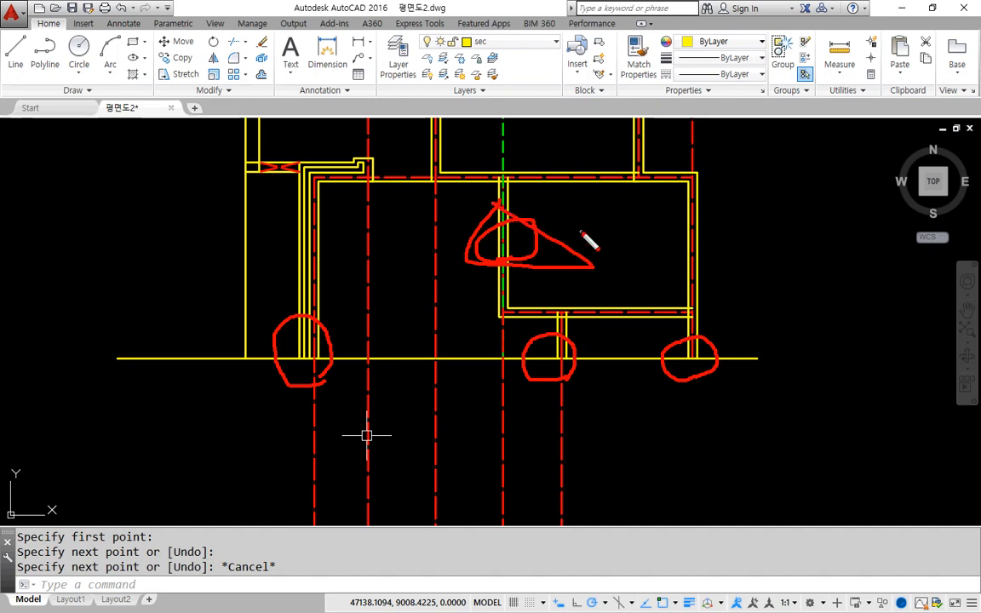
pyautogui.moveTo(545, 352); pyautogui.dragTo(481, 354)
pyautogui.moveTo(481, 354)
pyautogui.mouseDown()
pyautogui.moveTo(521, 356)
pyautogui.moveTo(448, 351)
pyautogui.mouseUp()
pyautogui.moveTo(448, 352); pyautogui.dragTo(525, 355)
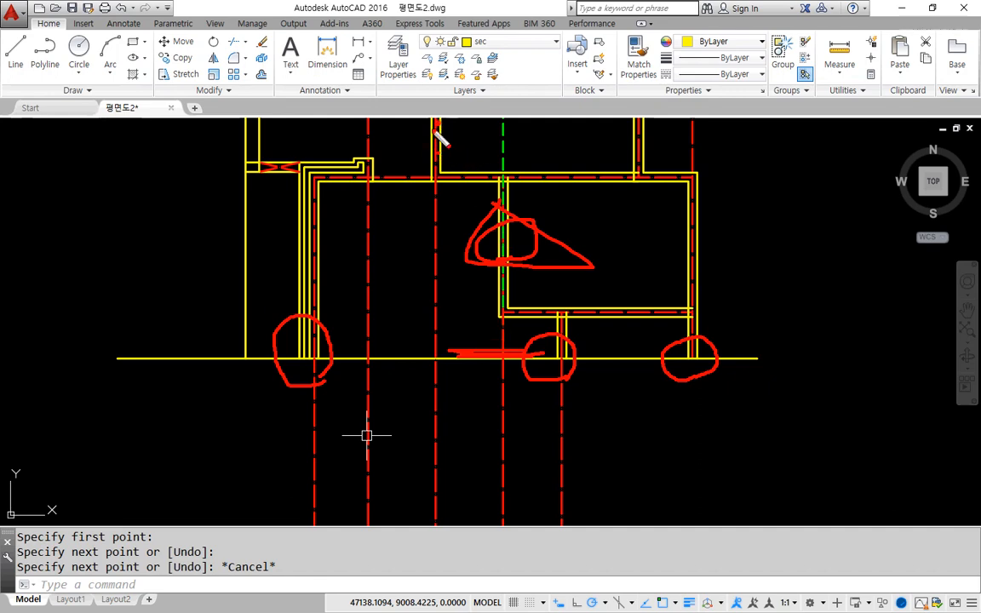
pyautogui.moveTo(426, 158); pyautogui.dragTo(430, 118)
pyautogui.moveTo(368, 121)
pyautogui.mouseDown()
pyautogui.moveTo(390, 150)
pyautogui.moveTo(365, 106)
pyautogui.mouseUp()
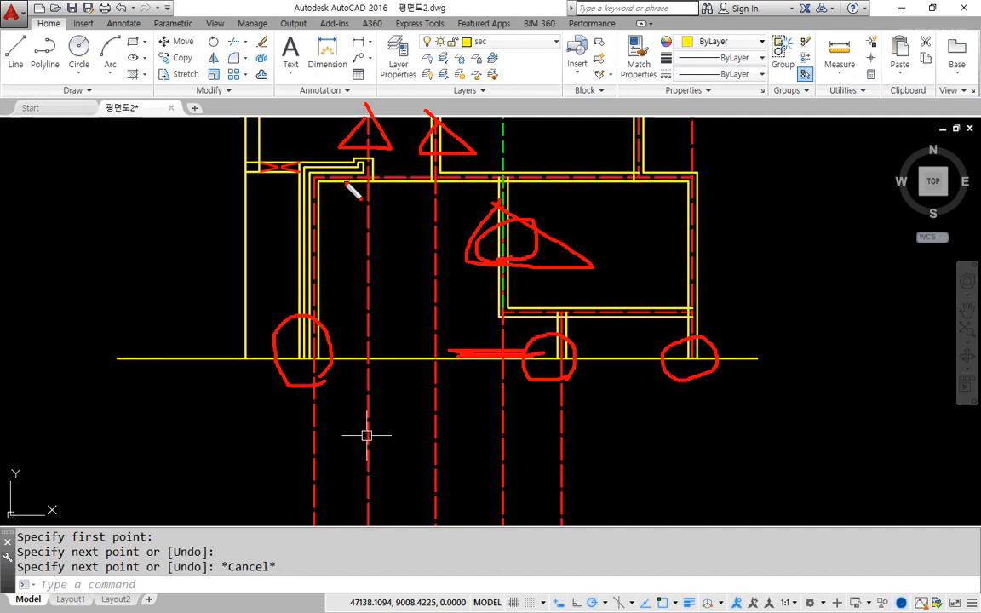
# Examine the wall outline and corners behind the cutting line in relation to the projection lines below
pyautogui.press('e')
pyautogui.moveTo(308, 176)
pyautogui.mouseDown()
pyautogui.moveTo(516, 178)
pyautogui.moveTo(449, 182)
pyautogui.moveTo(441, 121)
pyautogui.mouseUp()
pyautogui.press('e')
pyautogui.moveTo(368, 116)
pyautogui.mouseDown()
pyautogui.moveTo(329, 188)
pyautogui.moveTo(297, 315)
pyautogui.mouseUp()
pyautogui.moveTo(449, 183)
pyautogui.mouseDown()
pyautogui.moveTo(490, 180)
pyautogui.moveTo(489, 305)
pyautogui.moveTo(598, 308)
pyautogui.mouseUp()
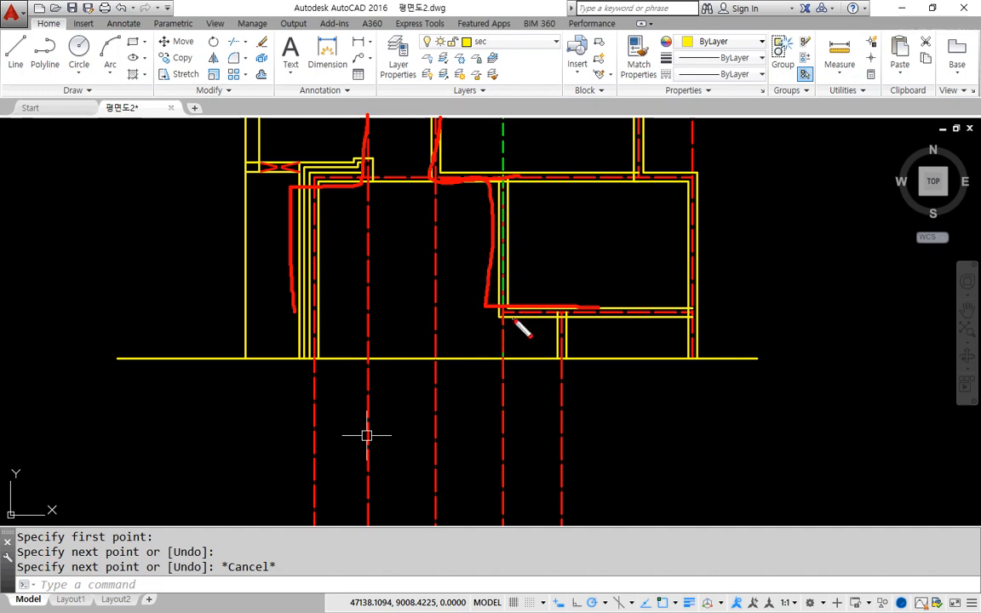
pyautogui.moveTo(503, 311)
pyautogui.mouseDown()
pyautogui.moveTo(501, 328)
pyautogui.moveTo(522, 327)
pyautogui.mouseUp()
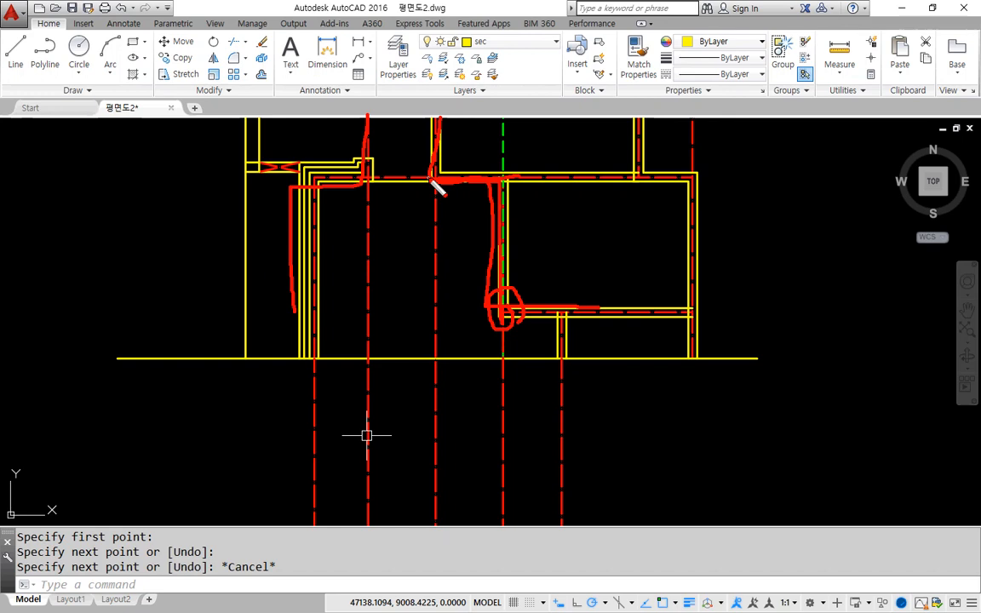
pyautogui.moveTo(433, 181); pyautogui.dragTo(453, 192)
pyautogui.moveTo(358, 115)
pyautogui.mouseDown()
pyautogui.moveTo(362, 185)
pyautogui.moveTo(379, 175)
pyautogui.moveTo(331, 180)
pyautogui.mouseUp()
pyautogui.moveTo(320, 277)
pyautogui.mouseDown()
pyautogui.moveTo(285, 268)
pyautogui.moveTo(308, 289)
pyautogui.mouseUp()
pyautogui.moveTo(383, 176)
pyautogui.mouseDown()
pyautogui.moveTo(351, 178)
pyautogui.moveTo(429, 183)
pyautogui.moveTo(455, 200)
pyautogui.mouseUp()
pyautogui.press('Escape')
pyautogui.scroll(-2, 406, 419)
pyautogui.moveTo(406, 420); pyautogui.dragTo(406, 220, button='middle')
pyautogui.scroll(2, 404, 419)
pyautogui.moveTo(354, 449); pyautogui.dragTo(369, 268, button='middle')
pyautogui.scroll(2, 349, 284)
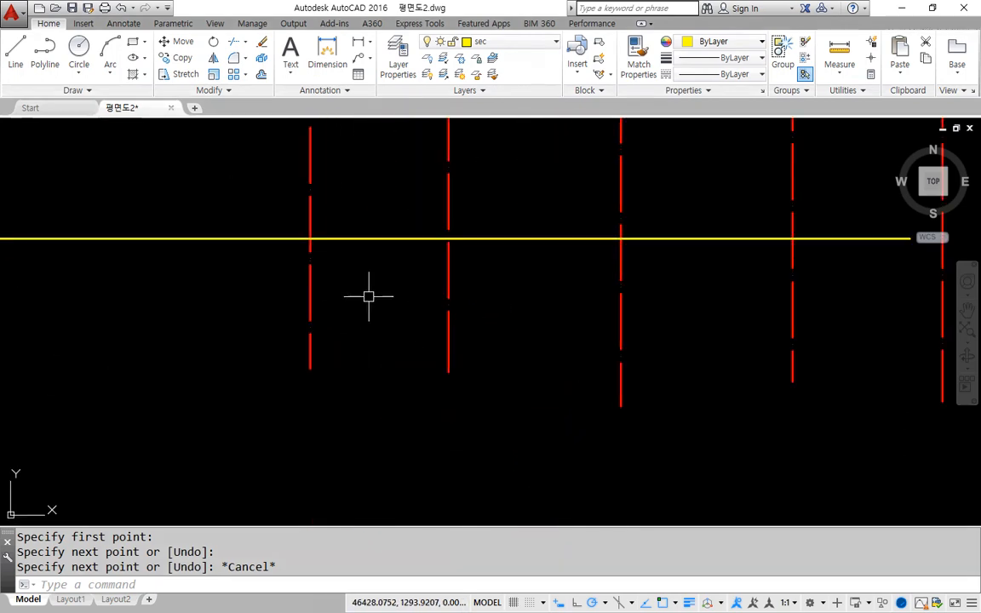
# Draw a vertical line downward from where the plan's outermost left edge meets the cutting line, extending below the lower horizontal line
pyautogui.scroll(-1, 369, 297)
pyautogui.scroll(-3, 377, 234)
pyautogui.moveTo(324, 145); pyautogui.dragTo(339, 247, button='middle')
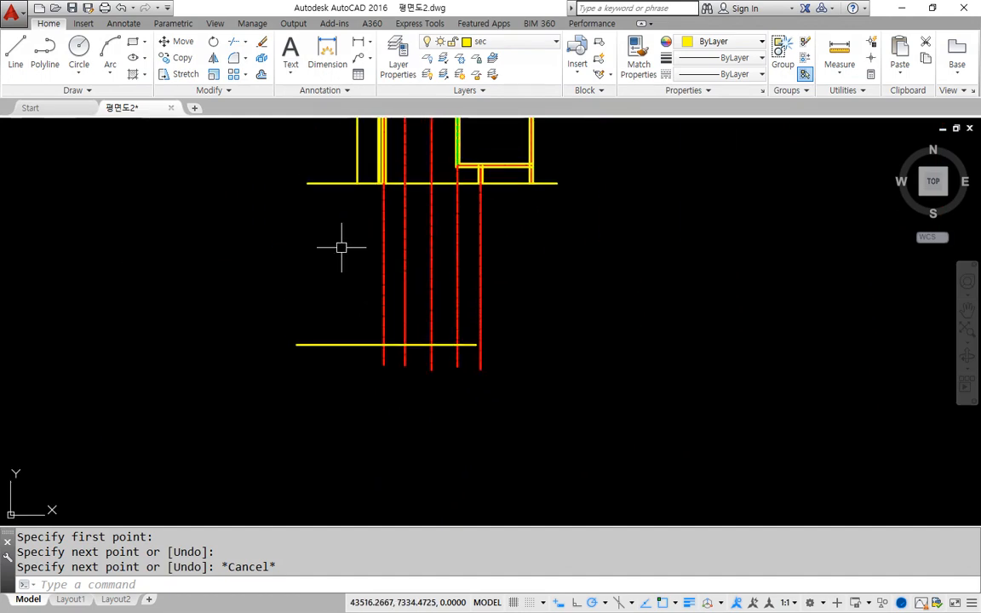
pyautogui.scroll(1, 339, 247)
pyautogui.press('Escape')
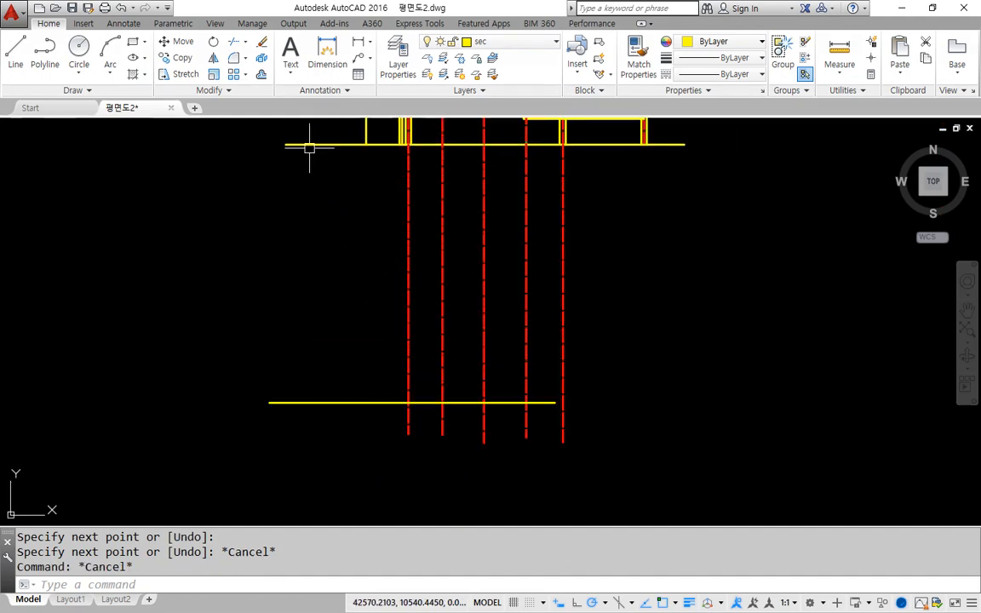
pyautogui.press('Escape')
pyautogui.click(9, 47)
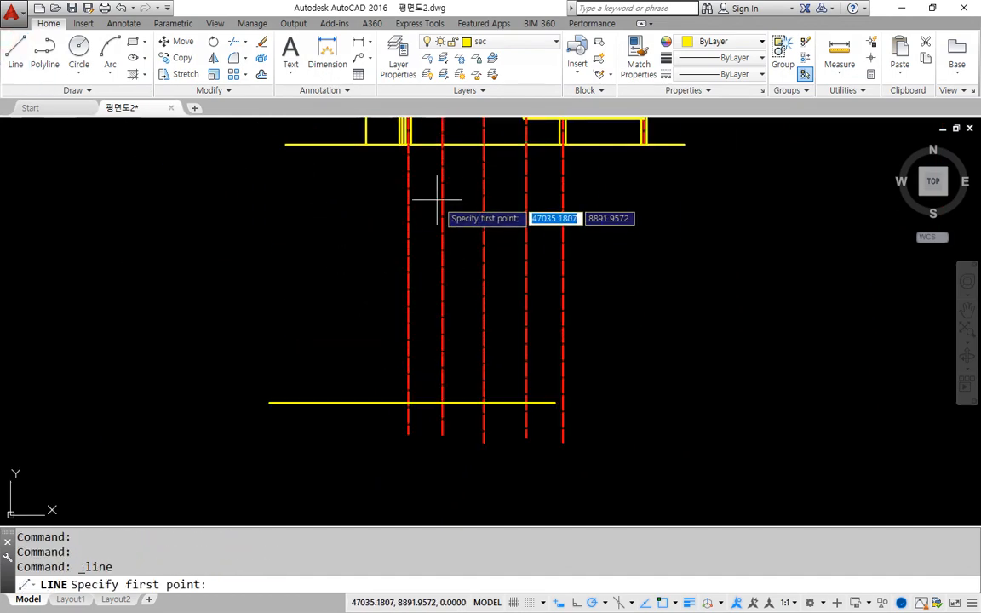
pyautogui.click(364, 144)
pyautogui.scroll(-3, 355, 313)
pyautogui.moveTo(356, 316); pyautogui.dragTo(358, 258, button='middle')
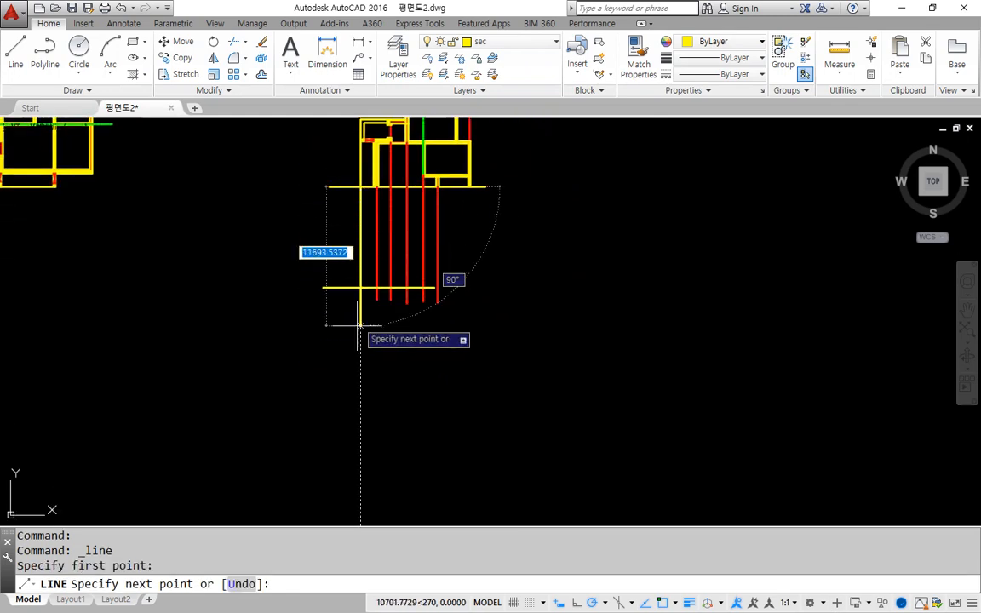
pyautogui.click(360, 393)
pyautogui.press('Escape')
# Examine the plan's outer left corner and the spaces on both sides of its outer and inner walls
pyautogui.scroll(6, 372, 160)
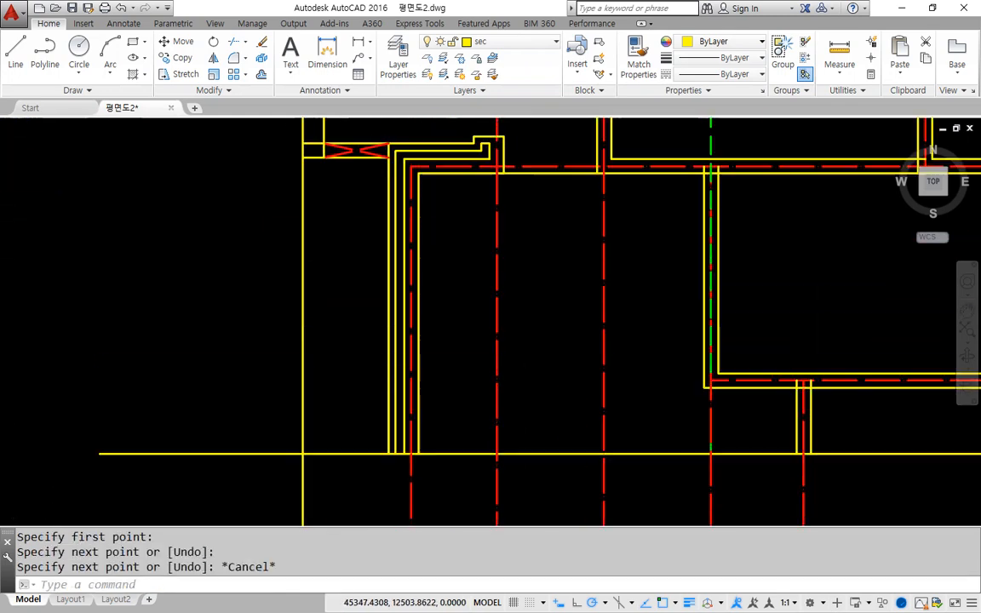
pyautogui.moveTo(326, 330); pyautogui.dragTo(349, 346)
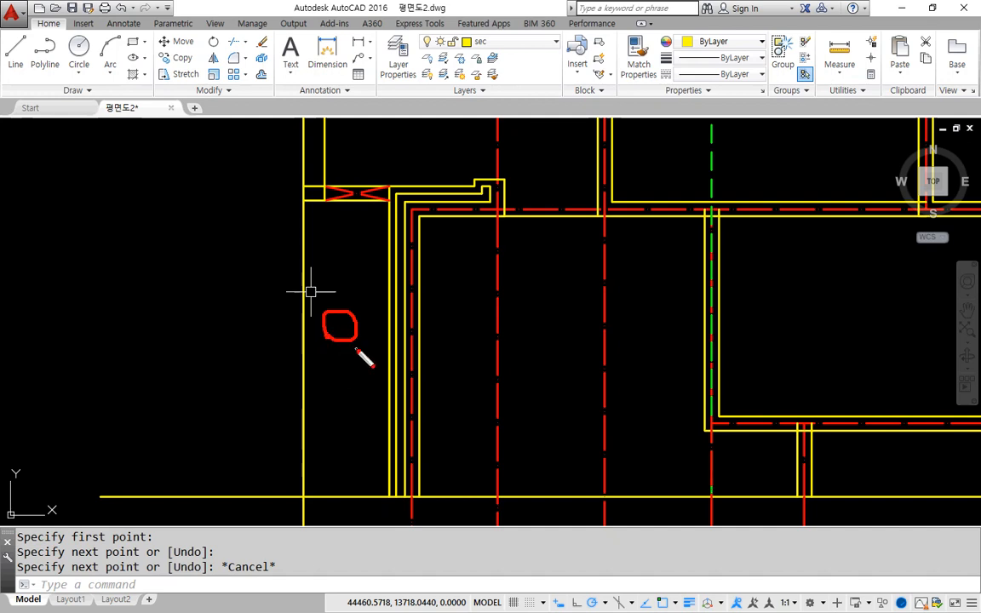
pyautogui.press('Escape')
pyautogui.moveTo(363, 235); pyautogui.dragTo(363, 442, button='middle')
pyautogui.moveTo(348, 317)
pyautogui.mouseDown()
pyautogui.moveTo(324, 325)
pyautogui.moveTo(353, 292)
pyautogui.moveTo(347, 311)
pyautogui.mouseUp()
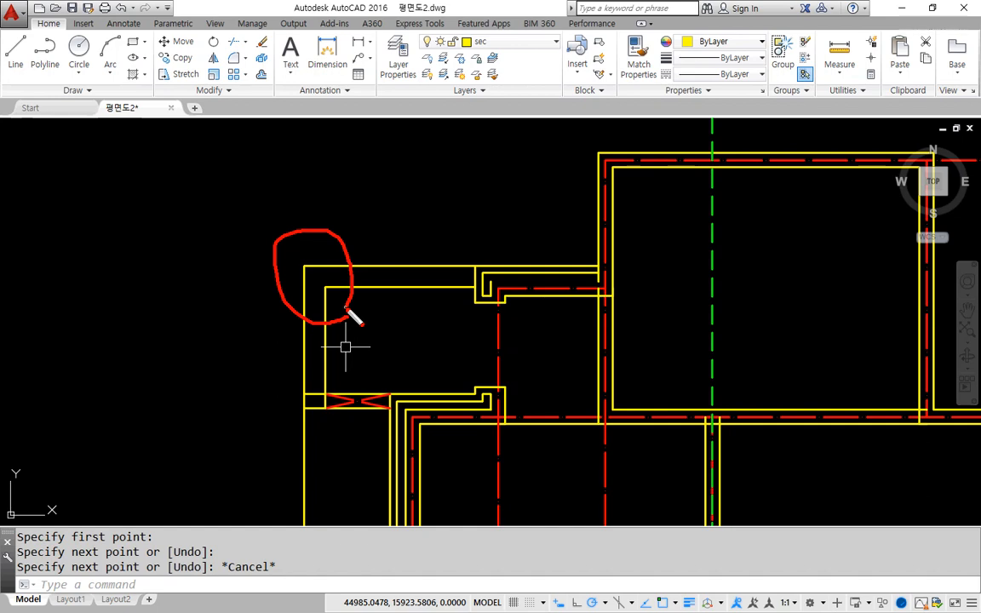
pyautogui.moveTo(223, 335); pyautogui.dragTo(226, 329)
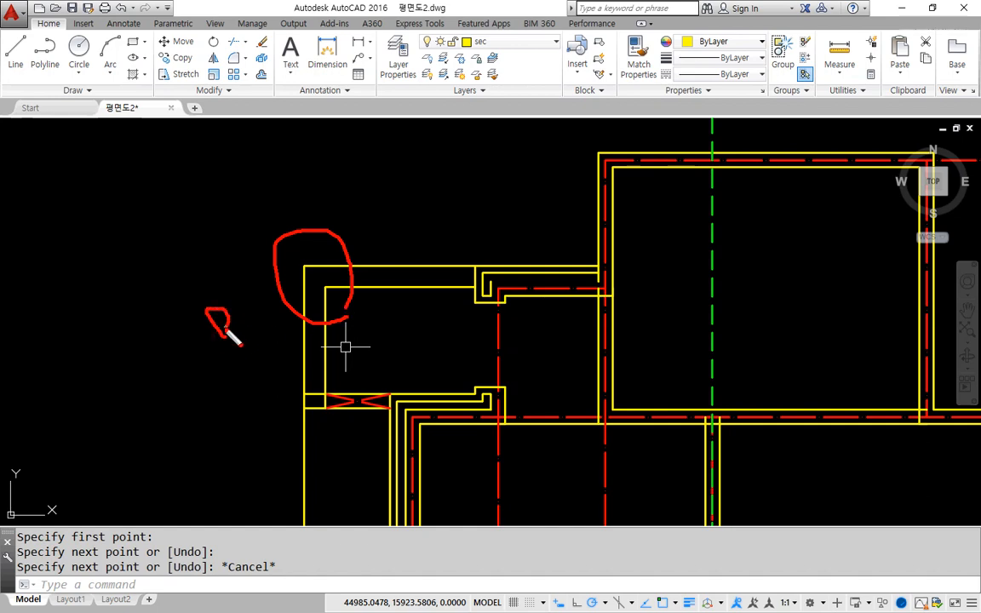
pyautogui.moveTo(395, 332)
pyautogui.mouseDown()
pyautogui.moveTo(410, 348)
pyautogui.moveTo(402, 338)
pyautogui.mouseUp()
pyautogui.moveTo(661, 342); pyautogui.dragTo(657, 349)
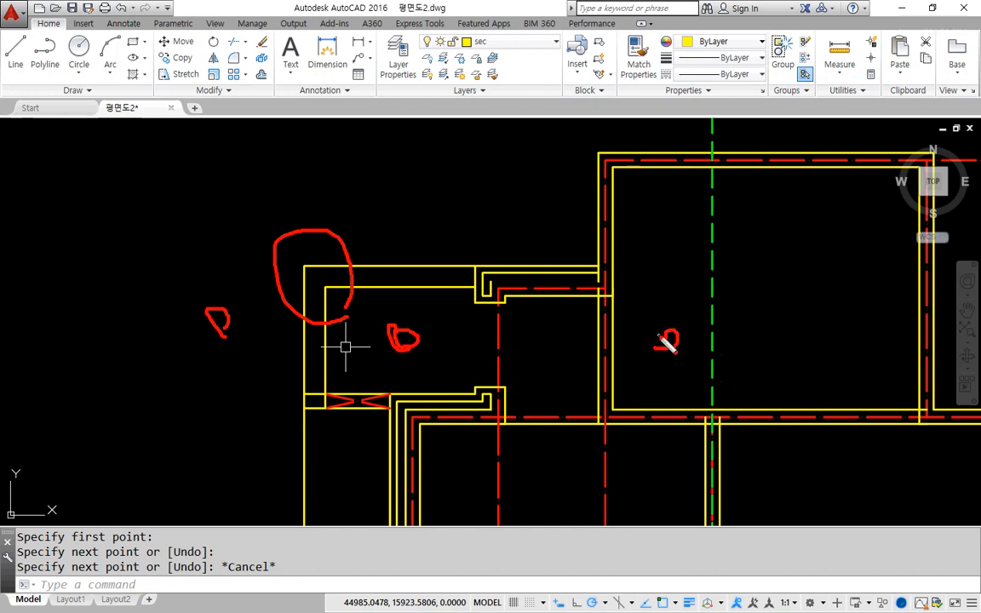
pyautogui.press('Escape')
# Offset the lower horizontal line 700 downward
pyautogui.scroll(-2, 551, 366)
pyautogui.moveTo(502, 396); pyautogui.dragTo(457, 171, button='middle')
pyautogui.moveTo(448, 375); pyautogui.dragTo(448, 124, button='middle')
pyautogui.moveTo(437, 410); pyautogui.dragTo(430, 241, button='middle')
pyautogui.scroll(2, 403, 385)
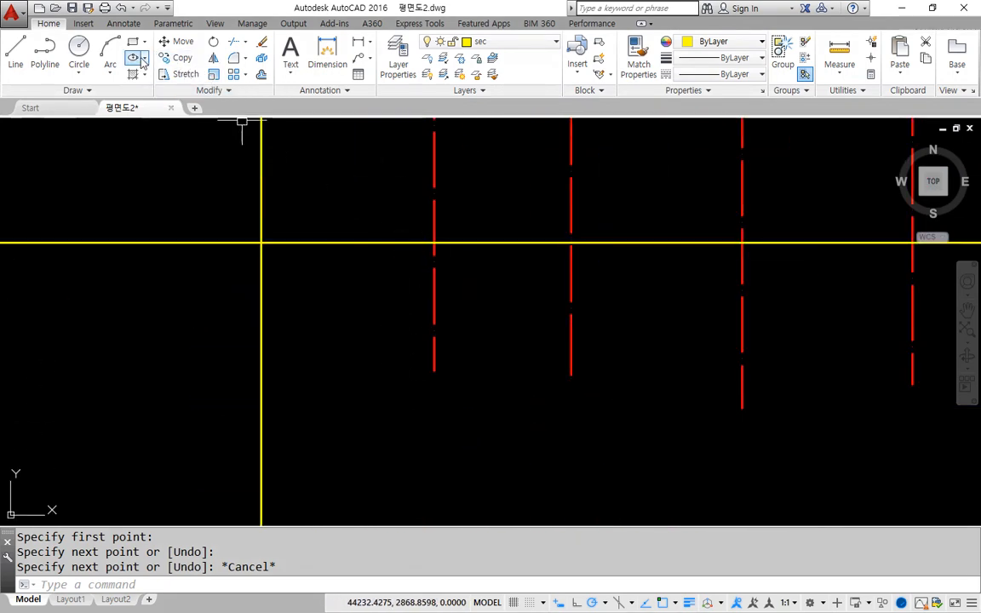
pyautogui.click(262, 75)
pyautogui.write('7')
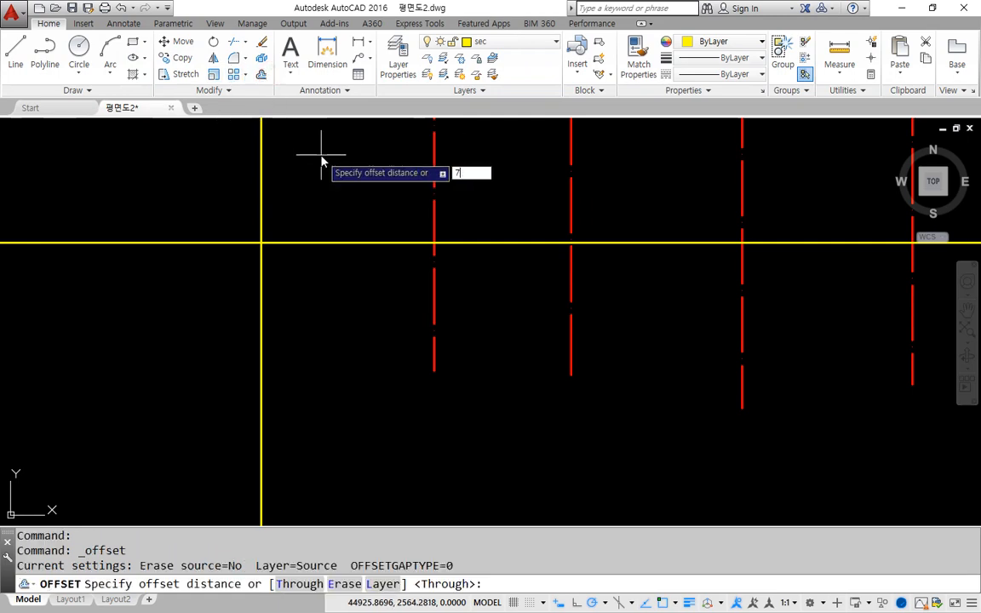
pyautogui.write('00')
pyautogui.press('Return')
pyautogui.click(490, 242)
pyautogui.click(493, 294)
pyautogui.press('Return')
# Offset the lowest horizontal level line 400 downward
pyautogui.press('Return')
pyautogui.write('400')
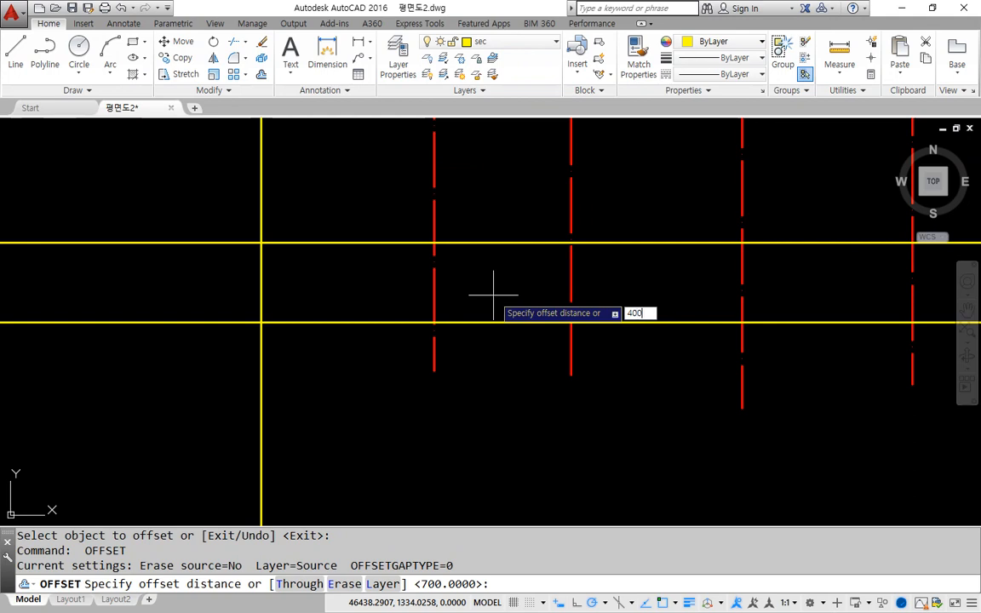
pyautogui.press('Return')
pyautogui.click(485, 322)
pyautogui.click(492, 395)
pyautogui.press('Return')
# Offset the newly created lowest level line 50 downward
pyautogui.press('Return')
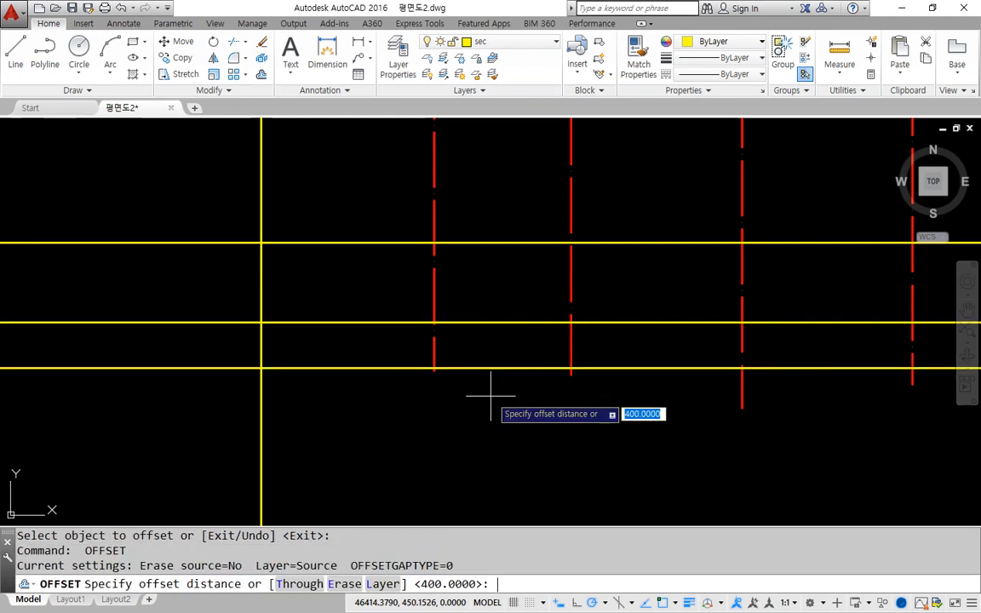
pyautogui.write('50')
pyautogui.press('Return')
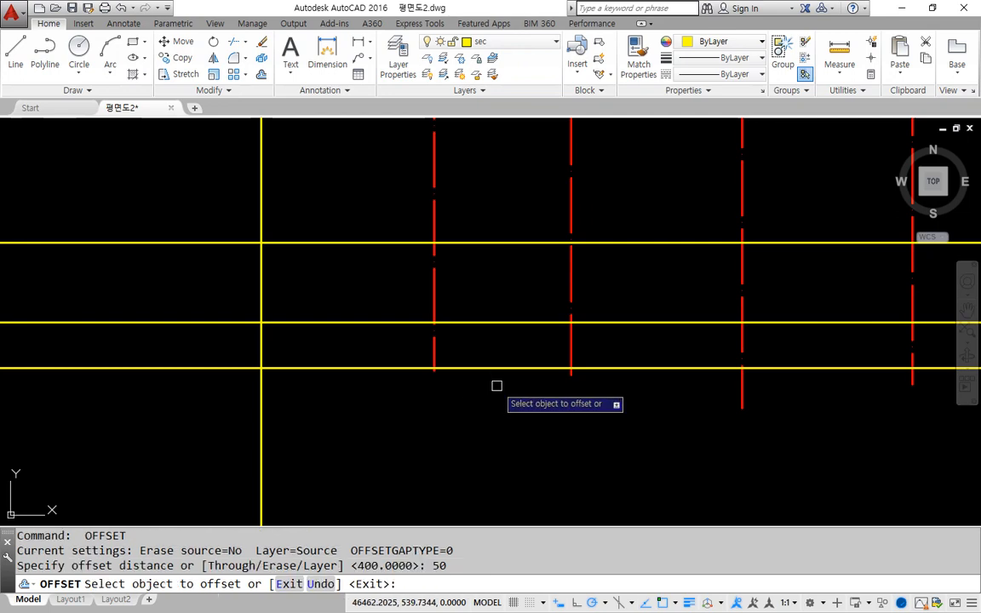
pyautogui.click(449, 367)
pyautogui.click(492, 423)
pyautogui.press('Return')
# Offset the lowest level line another 200 downward
pyautogui.press('Return')
pyautogui.scroll(4, 458, 401)
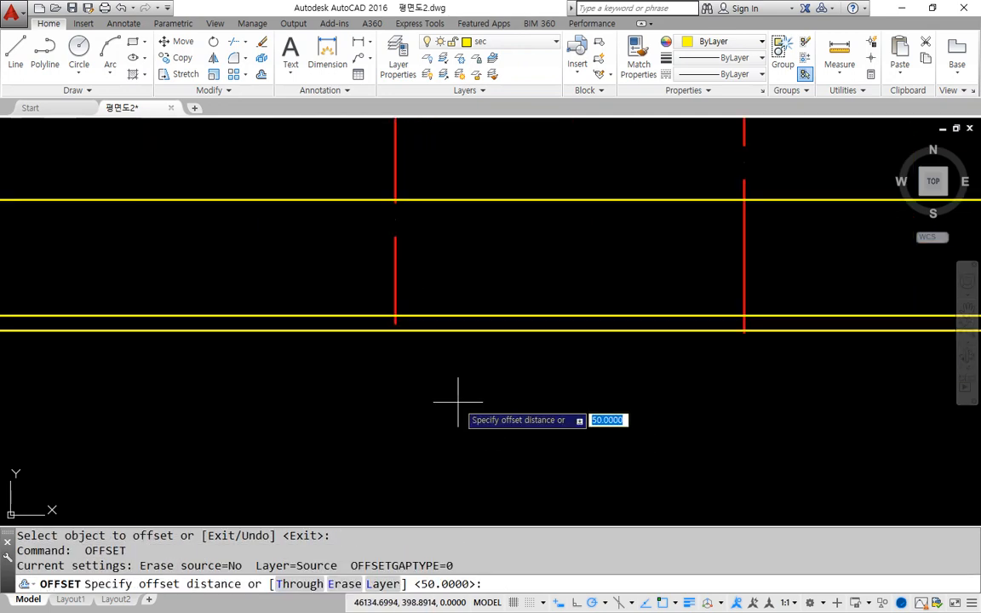
pyautogui.write('200')
pyautogui.press('Return')
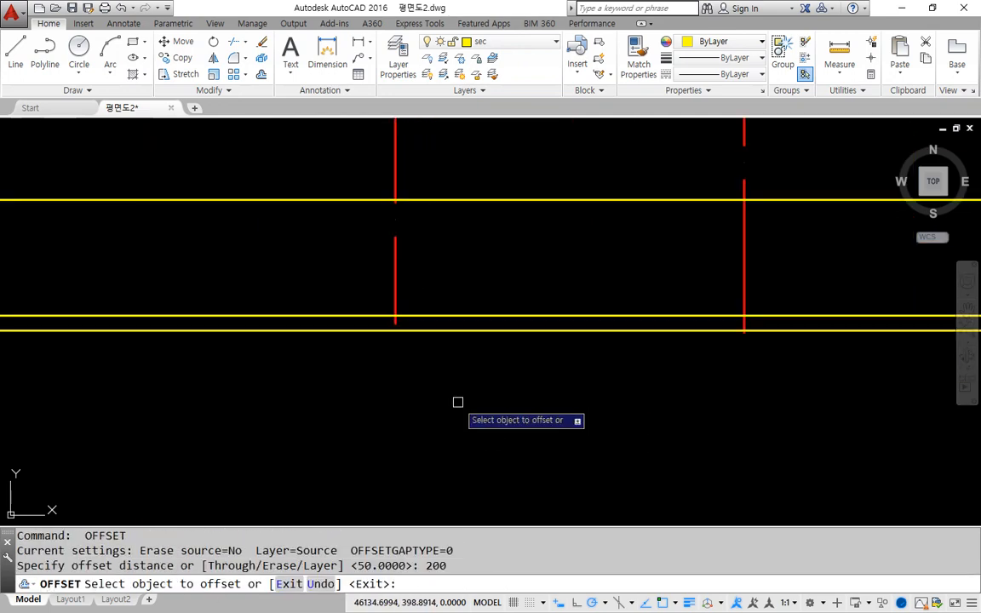
pyautogui.click(455, 331)
pyautogui.click(444, 416)
pyautogui.press('Return')
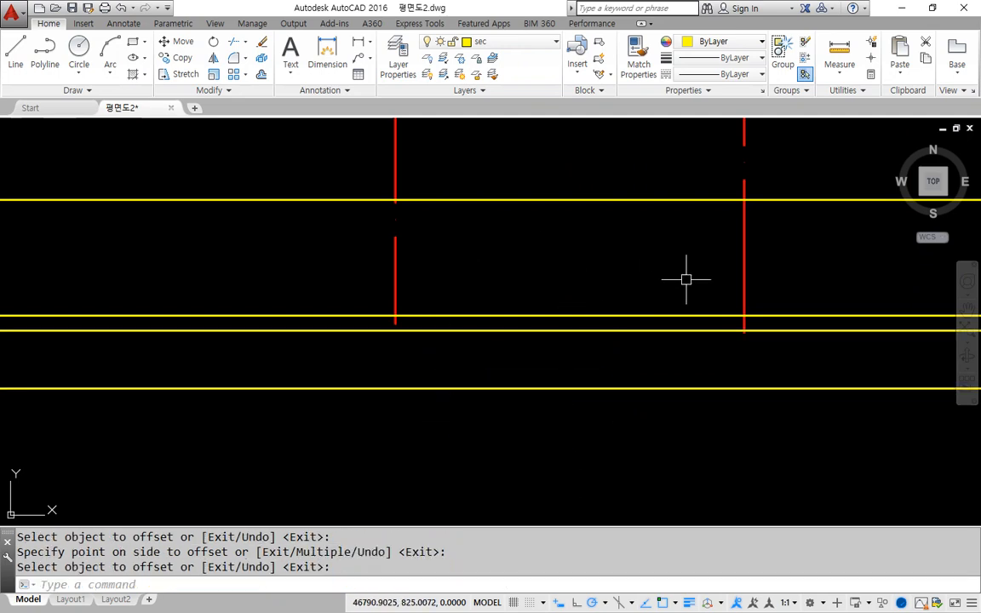
# Draw a temporary horizontal boundary line just below the lowest level line, running across all the vertical centre lines
pyautogui.scroll(-3, 605, 392)
pyautogui.moveTo(529, 427); pyautogui.dragTo(460, 344, button='middle')
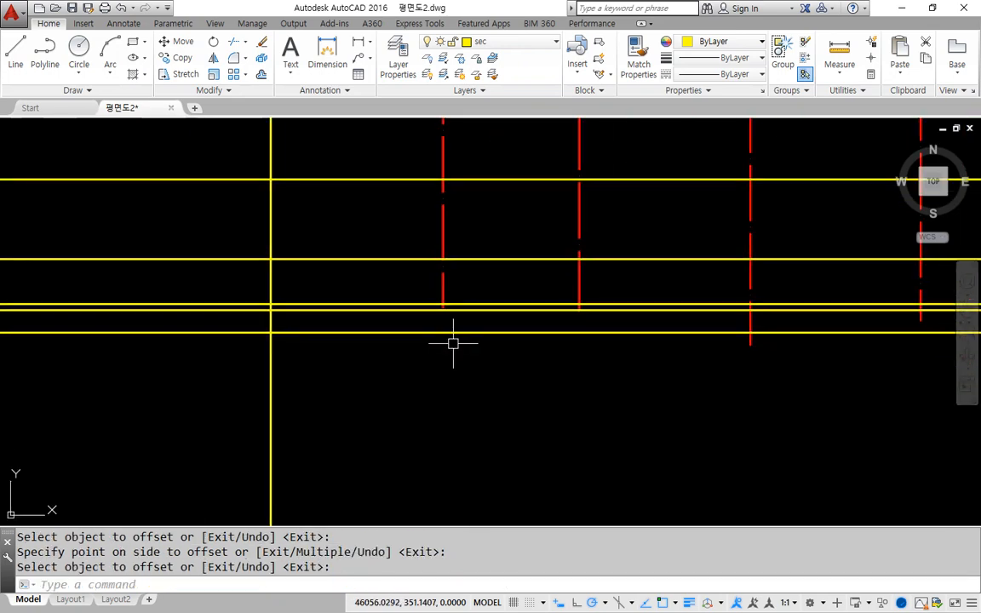
pyautogui.write('l')
pyautogui.press('Return')
pyautogui.click(203, 373)
pyautogui.moveTo(693, 392); pyautogui.dragTo(508, 393, button='middle')
pyautogui.scroll(-2, 804, 392)
pyautogui.scroll(2, 851, 388)
pyautogui.click(900, 377)
pyautogui.press('Escape')
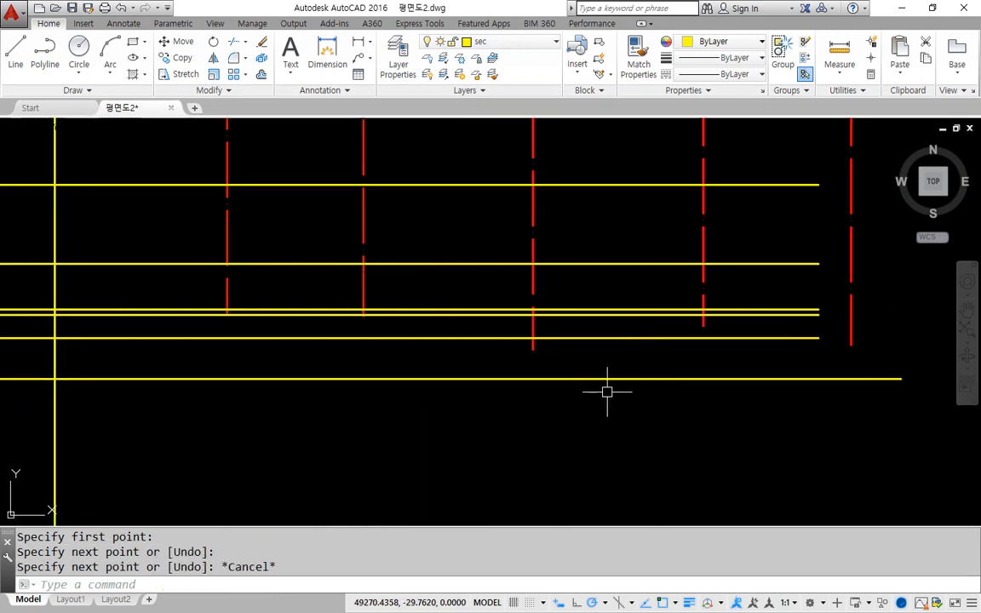
# Extend the red vertical centre lines down to the temporary horizontal boundary line
pyautogui.write('ex')
pyautogui.press('Return')
pyautogui.click(606, 385)
pyautogui.click(606, 361)
pyautogui.press('Return')
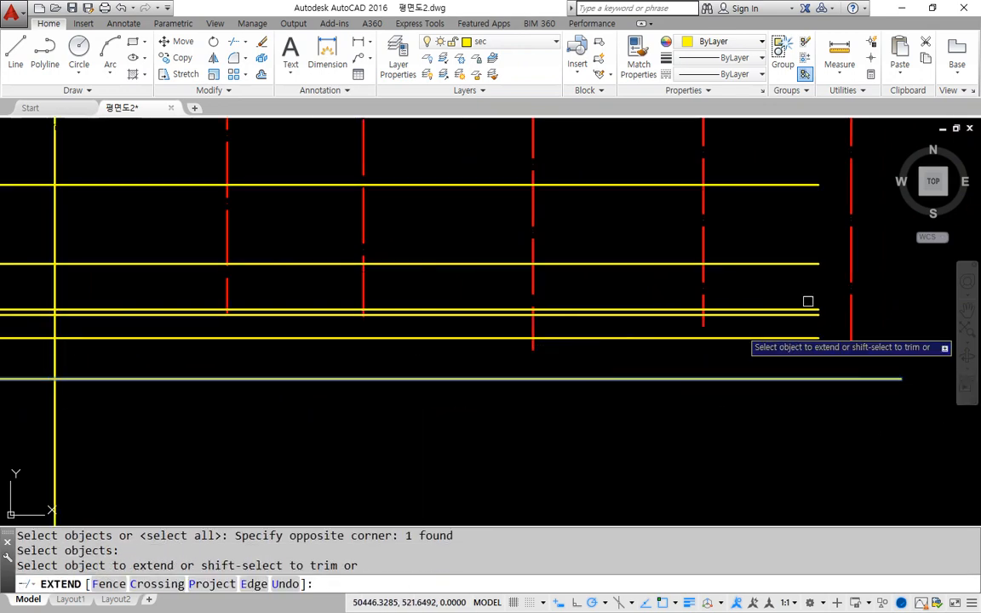
pyautogui.click(886, 295)
pyautogui.click(142, 287)
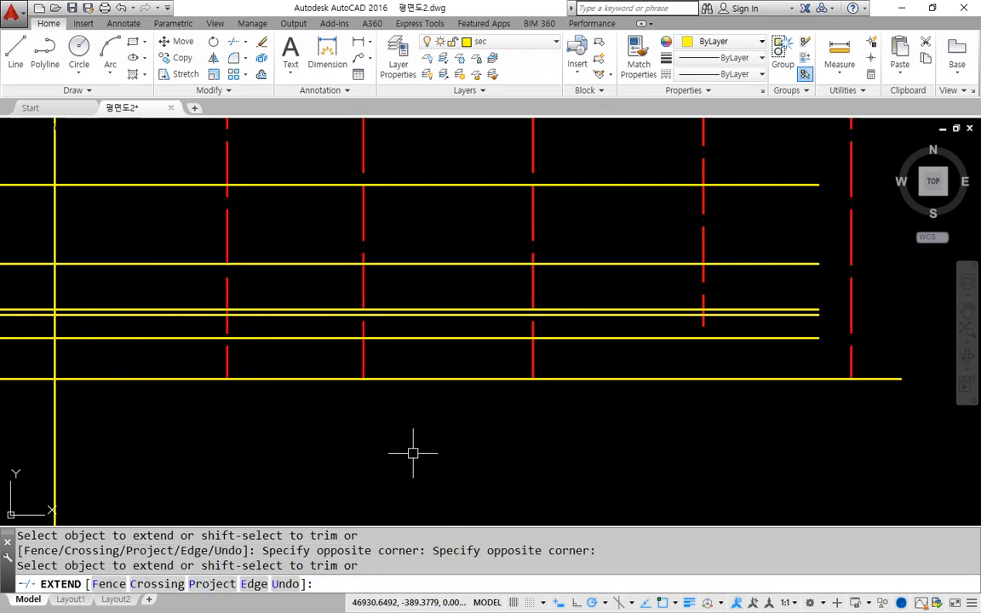
pyautogui.press('Escape')
# Erase the temporary horizontal boundary line below the level lines
pyautogui.click(443, 379)
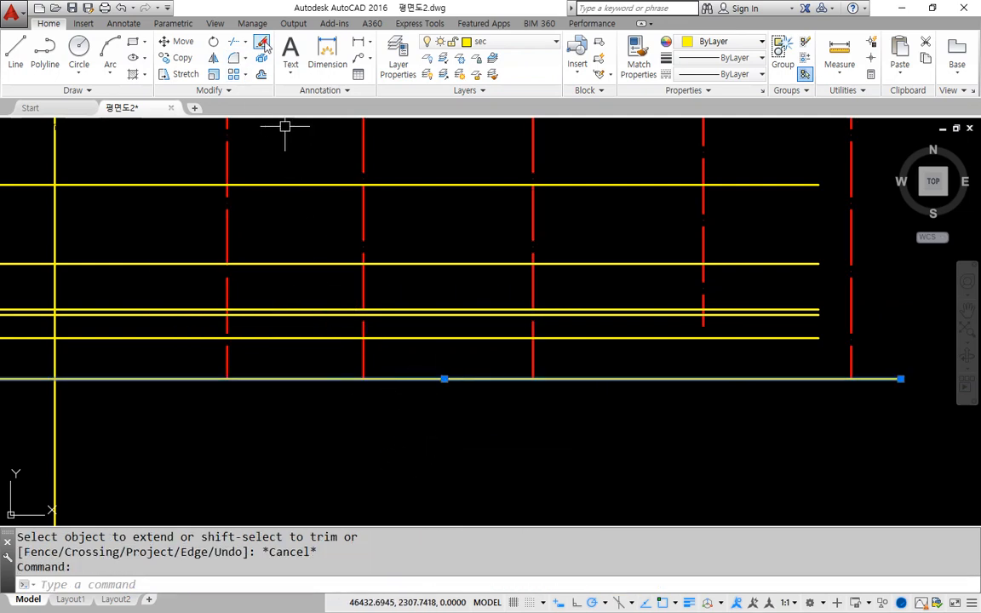
pyautogui.press('Delete')
pyautogui.moveTo(290, 432); pyautogui.dragTo(460, 477, button='middle')
pyautogui.moveTo(395, 252); pyautogui.dragTo(395, 310, button='middle')
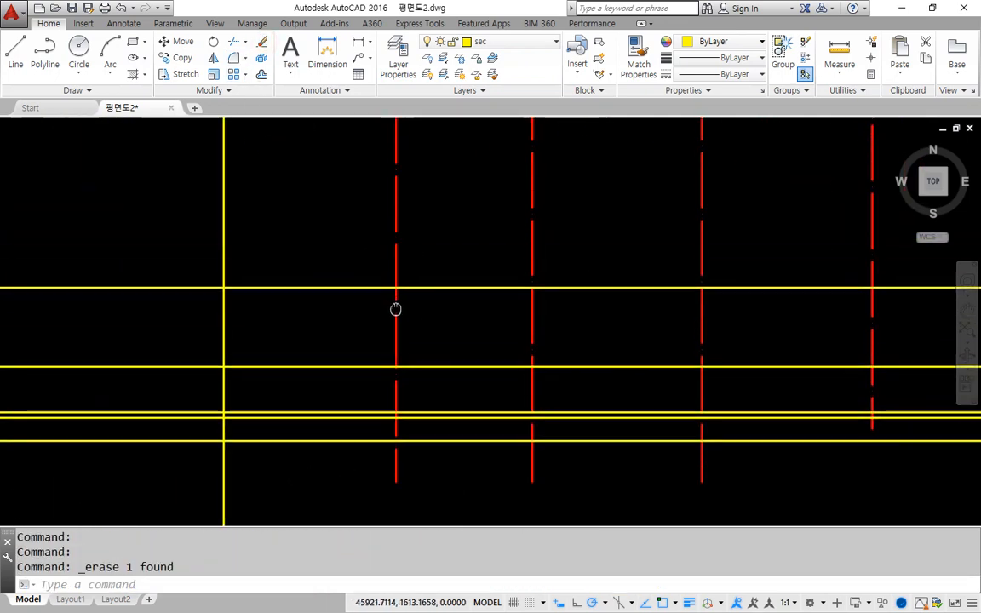
# Examine the foundation depth from the ground line (GL) to the lowest level line and the wall extents beside the first centre line
pyautogui.moveTo(396, 128); pyautogui.dragTo(397, 396)
pyautogui.press('Escape')
pyautogui.scroll(2, 396, 402)
pyautogui.moveTo(383, 358); pyautogui.dragTo(384, 300, button='middle')
pyautogui.hotkey('ctrl', '2')
pyautogui.moveTo(350, 195); pyautogui.dragTo(510, 196)
pyautogui.moveTo(538, 138)
pyautogui.mouseDown()
pyautogui.moveTo(534, 177)
pyautogui.moveTo(563, 175)
pyautogui.moveTo(552, 203)
pyautogui.mouseUp()
pyautogui.moveTo(572, 147)
pyautogui.mouseDown()
pyautogui.moveTo(573, 170)
pyautogui.moveTo(585, 180)
pyautogui.mouseUp()
pyautogui.moveTo(476, 204)
pyautogui.mouseDown()
pyautogui.moveTo(485, 250)
pyautogui.moveTo(478, 389)
pyautogui.moveTo(489, 412)
pyautogui.moveTo(520, 415)
pyautogui.moveTo(527, 429)
pyautogui.mouseUp()
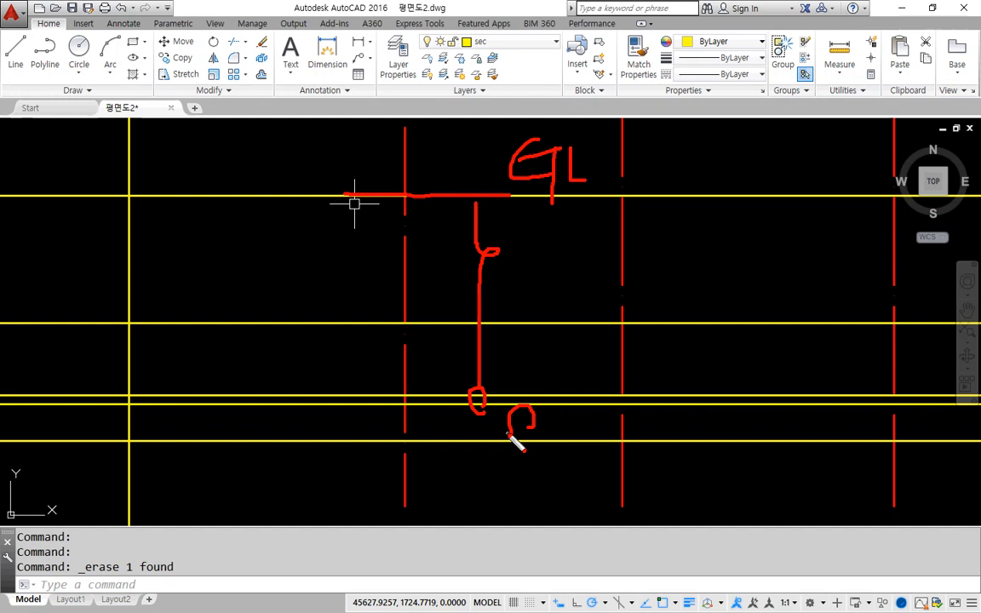
pyautogui.press('e')
pyautogui.moveTo(477, 189)
pyautogui.mouseDown()
pyautogui.moveTo(498, 242)
pyautogui.moveTo(485, 312)
pyautogui.moveTo(528, 333)
pyautogui.moveTo(528, 389)
pyautogui.moveTo(562, 407)
pyautogui.moveTo(475, 398)
pyautogui.mouseUp()
pyautogui.press('e')
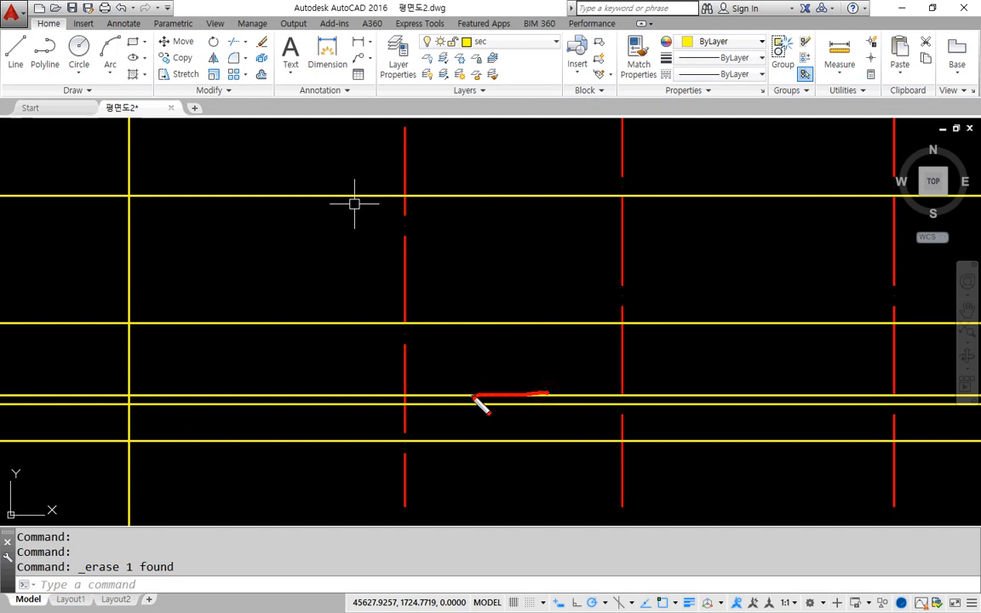
pyautogui.moveTo(567, 403)
pyautogui.mouseDown()
pyautogui.moveTo(586, 405)
pyautogui.moveTo(576, 411)
pyautogui.mouseUp()
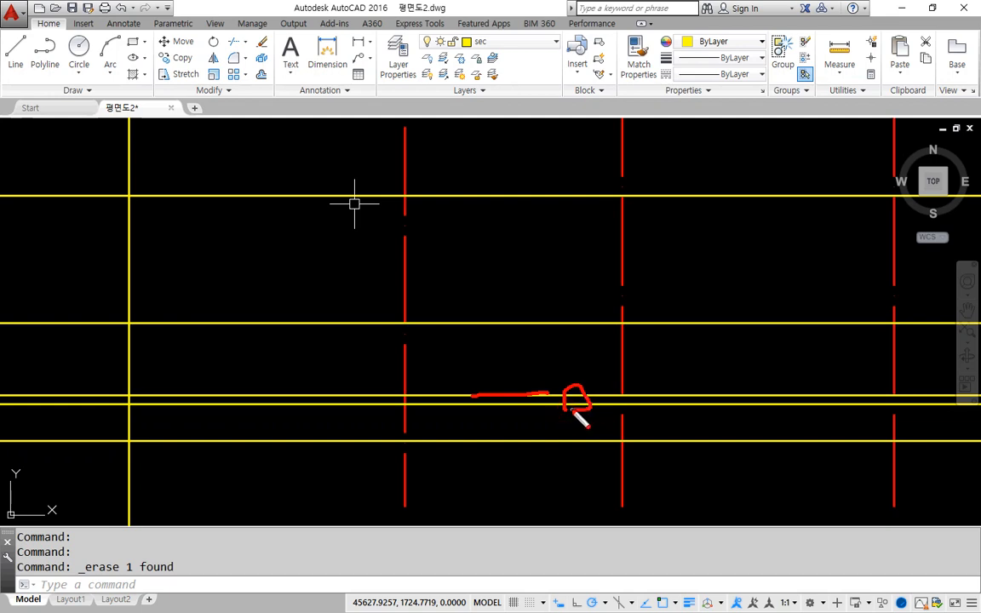
pyautogui.moveTo(516, 420)
pyautogui.mouseDown()
pyautogui.moveTo(502, 425)
pyautogui.moveTo(531, 429)
pyautogui.mouseUp()
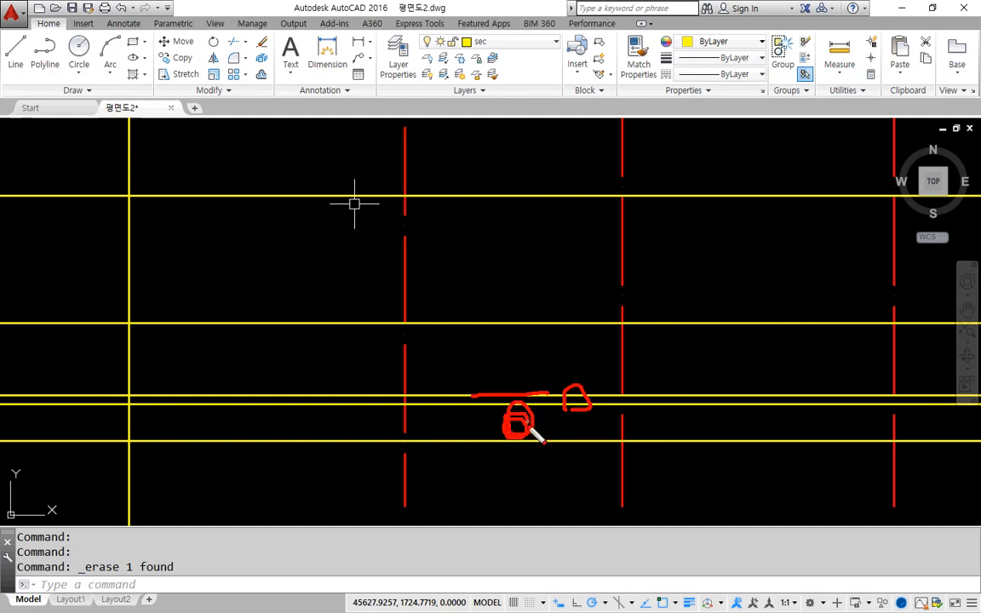
pyautogui.moveTo(490, 199)
pyautogui.mouseDown()
pyautogui.moveTo(549, 202)
pyautogui.moveTo(538, 434)
pyautogui.moveTo(562, 448)
pyautogui.mouseUp()
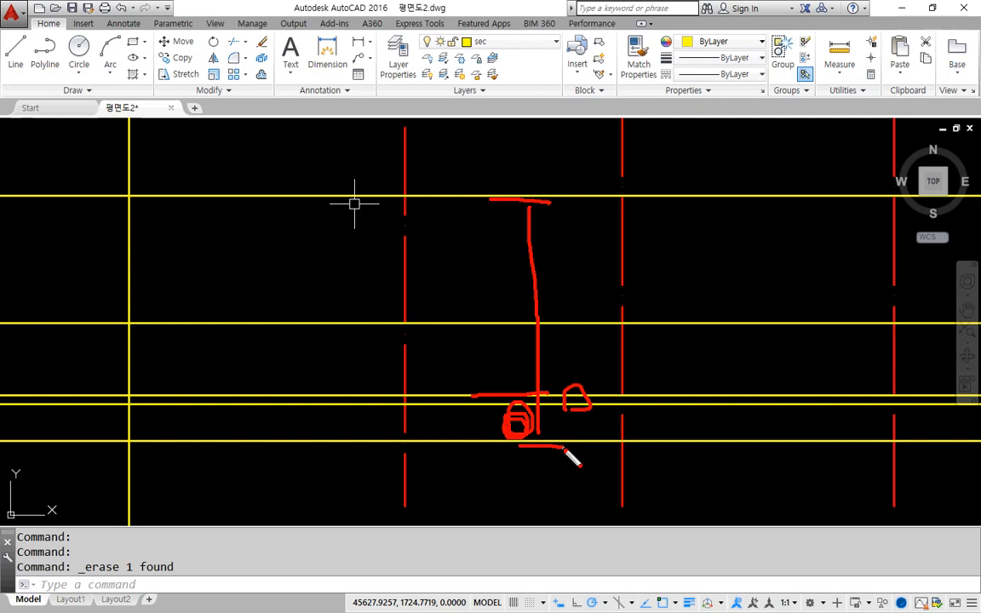
pyautogui.moveTo(404, 266)
pyautogui.mouseDown()
pyautogui.moveTo(430, 258)
pyautogui.moveTo(413, 269)
pyautogui.moveTo(389, 265)
pyautogui.moveTo(377, 280)
pyautogui.mouseUp()
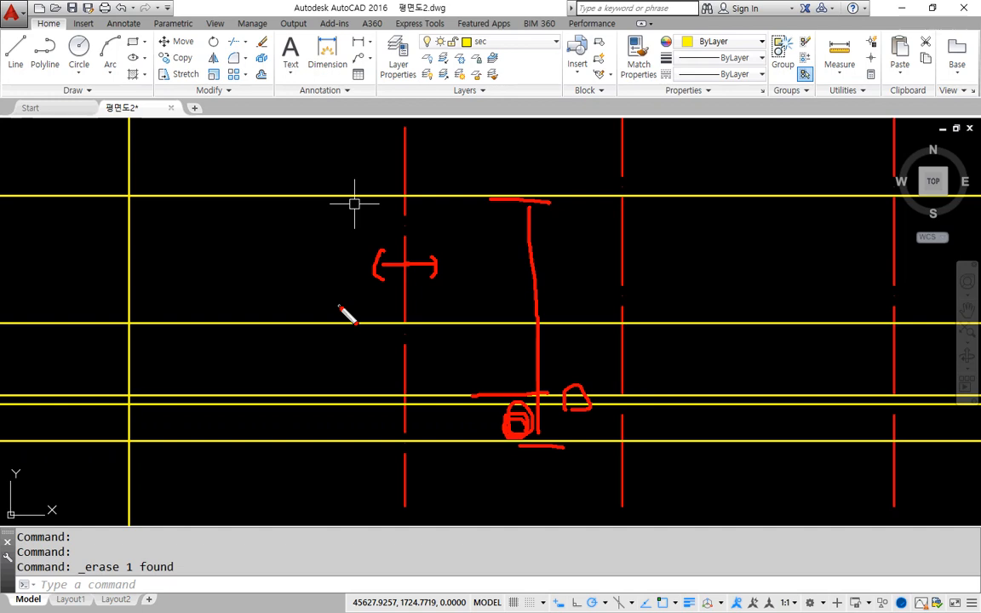
pyautogui.moveTo(409, 168)
pyautogui.mouseDown()
pyautogui.moveTo(451, 163)
pyautogui.moveTo(447, 179)
pyautogui.moveTo(338, 162)
pyautogui.moveTo(342, 178)
pyautogui.mouseUp()
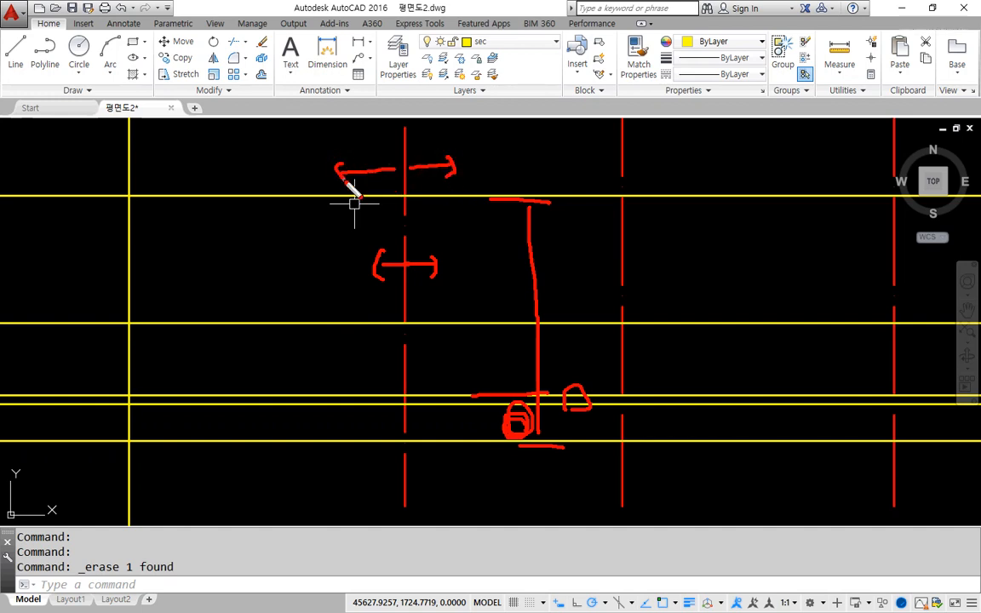
pyautogui.press('Escape')
# Offset the leftmost red wall centre line 100 to the right
pyautogui.click(262, 74)
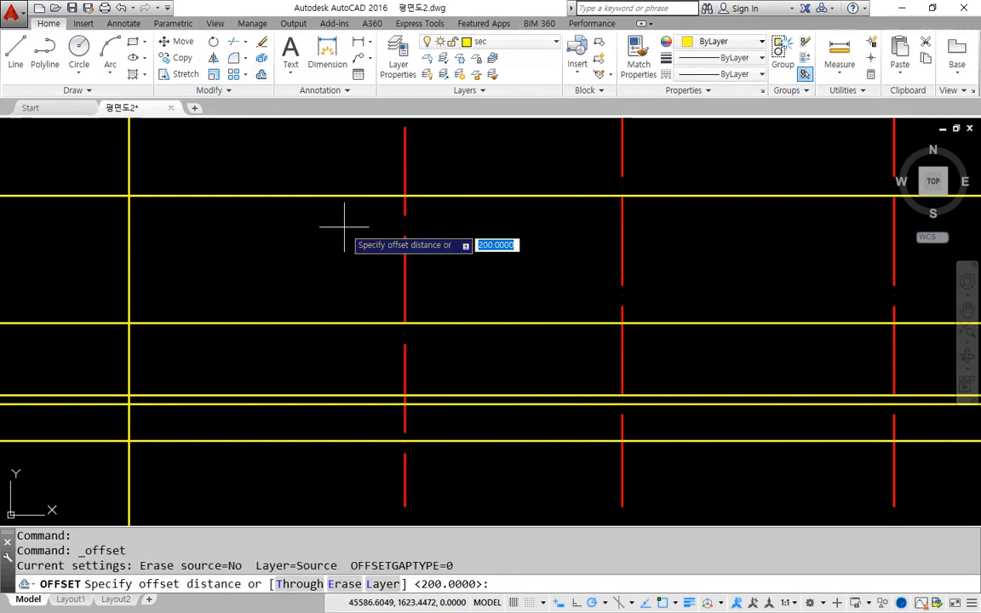
pyautogui.write('100')
pyautogui.press('Return')
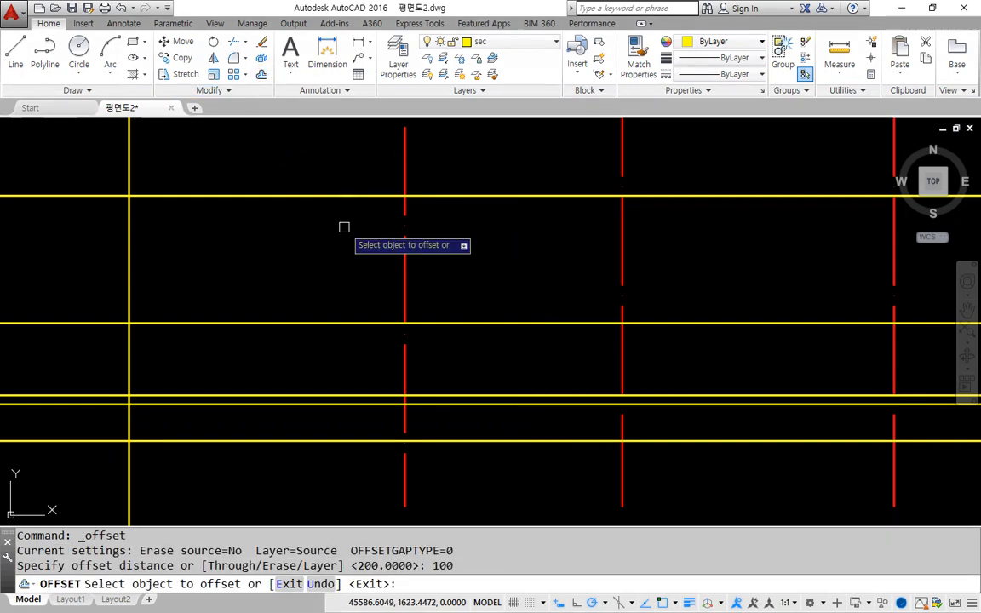
pyautogui.click(406, 266)
pyautogui.click(461, 267)
pyautogui.press('Return')
pyautogui.press('Return')
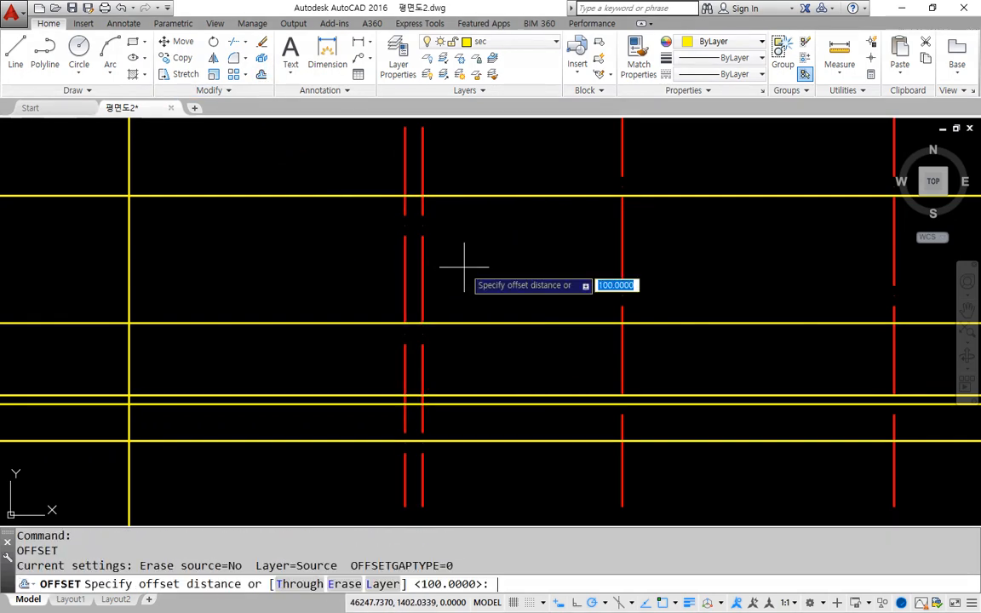
pyautogui.press('Escape')
# Offset the leftmost wall's original centre line 320 to the left
pyautogui.click(262, 74)
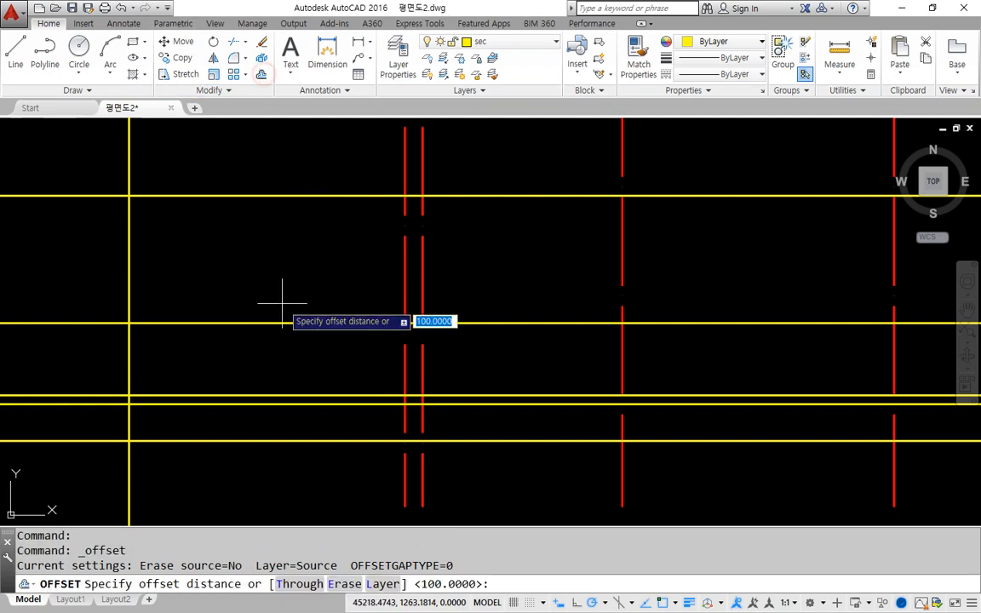
pyautogui.write('320')
pyautogui.press('Return')
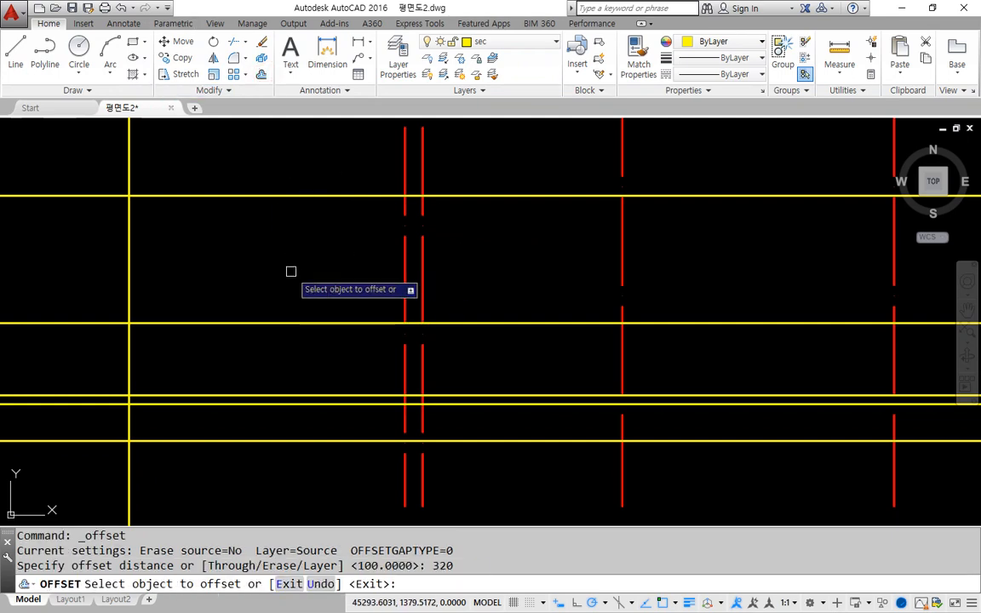
pyautogui.click(405, 264)
pyautogui.click(332, 273)
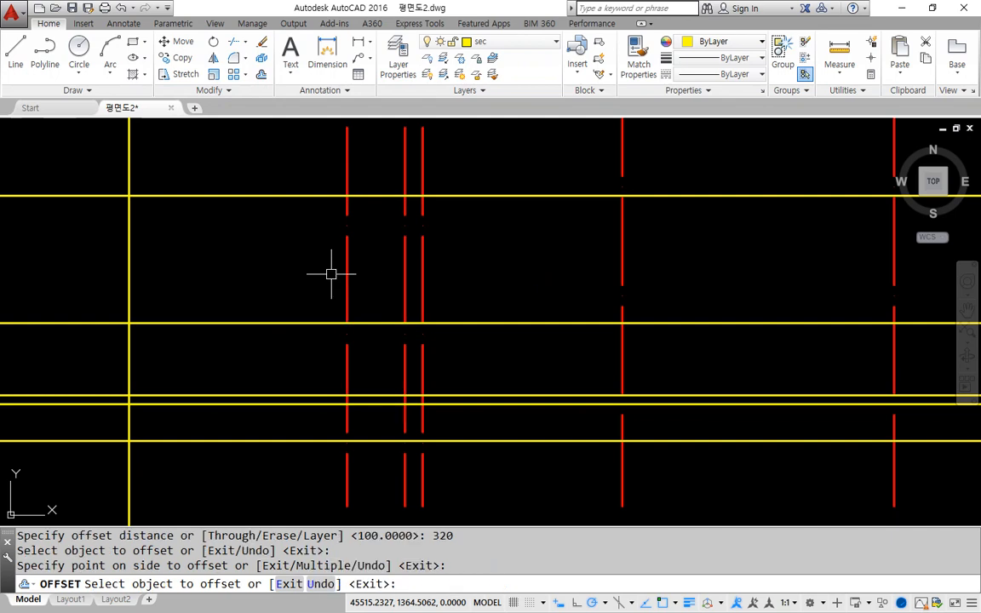
pyautogui.press('Escape')
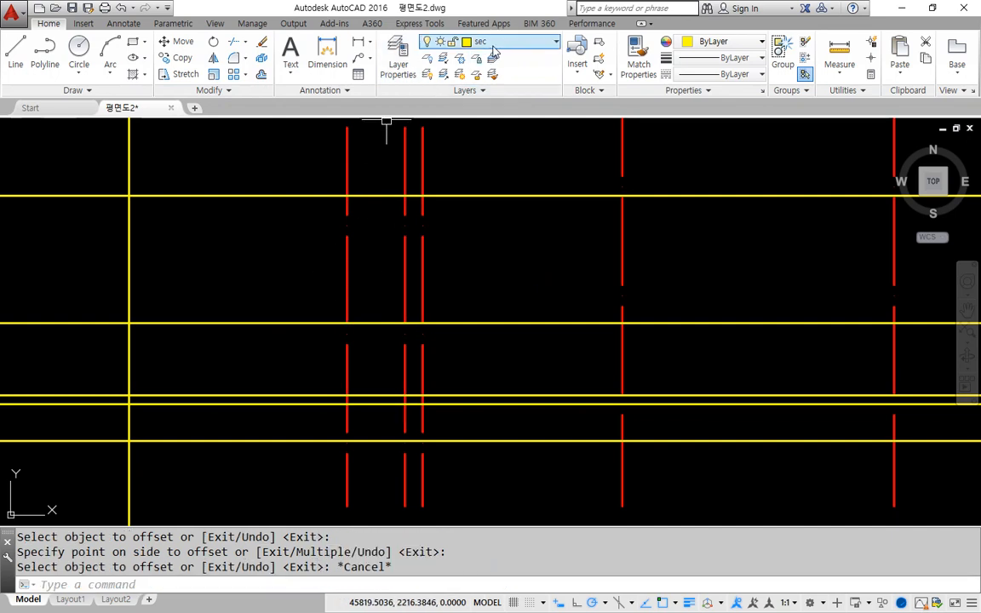
# Match the properties of the yellow ground line onto the two offset wall face lines
pyautogui.click(639, 55)
pyautogui.click(493, 197)
pyautogui.click(421, 267)
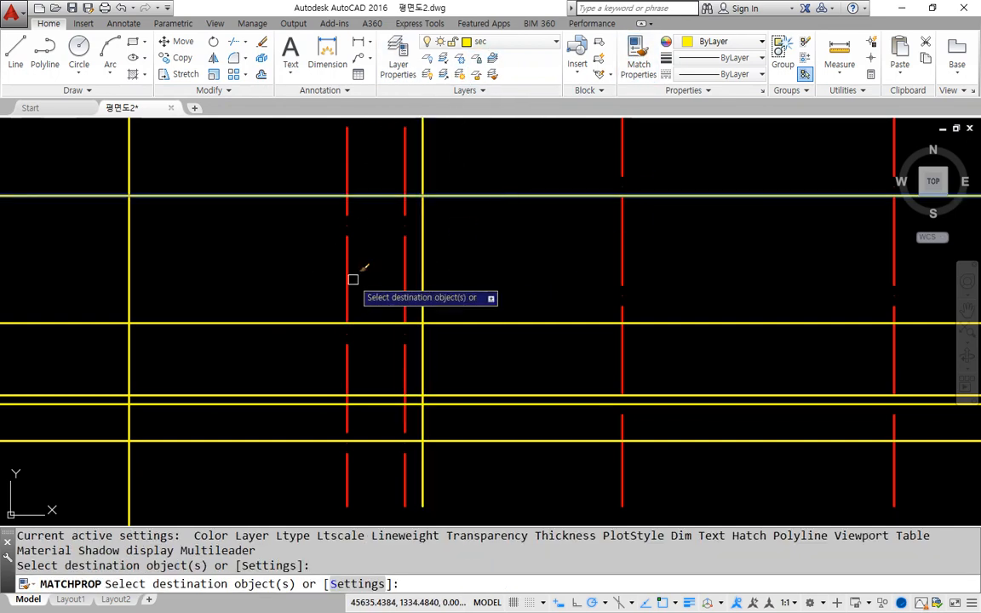
pyautogui.click(347, 272)
pyautogui.press('Escape')
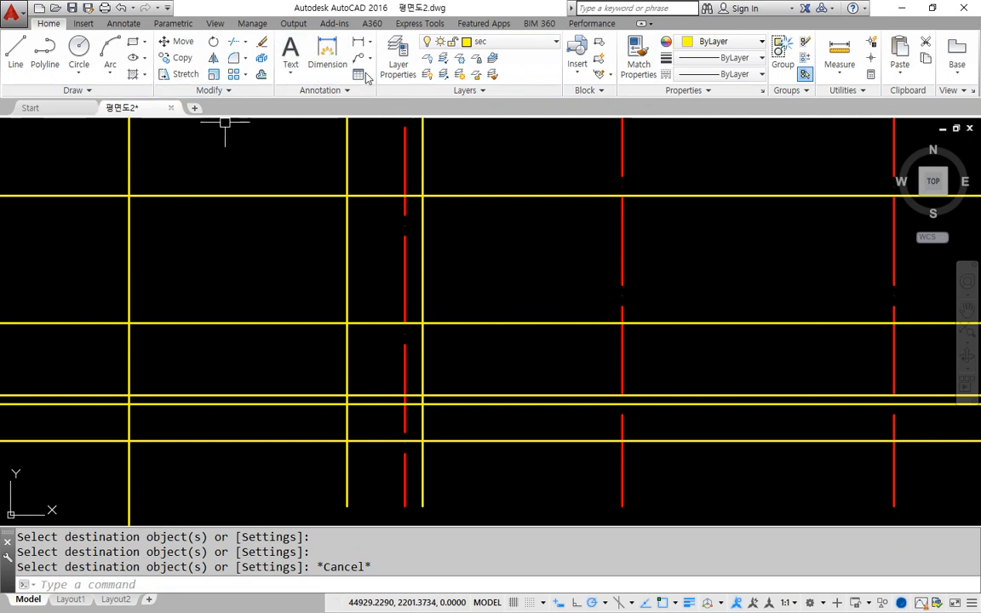
# Try a 250 offset of the right wall face line to the left, and erase the resulting line
pyautogui.click(262, 74)
pyautogui.write('250')
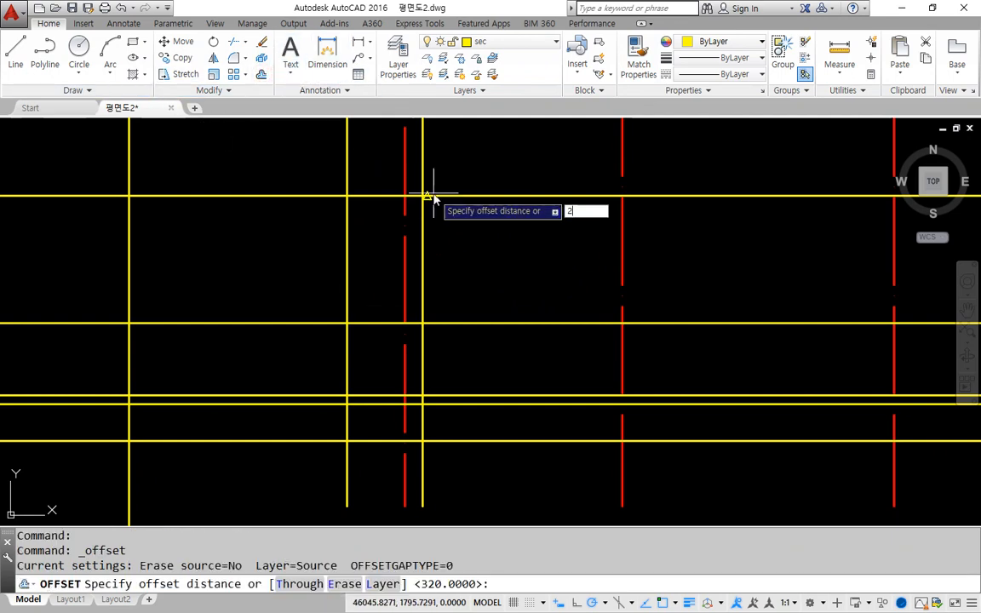
pyautogui.press('Return')
pyautogui.click(422, 263)
pyautogui.click(375, 279)
pyautogui.press('Escape')
pyautogui.moveTo(379, 254); pyautogui.dragTo(379, 291)
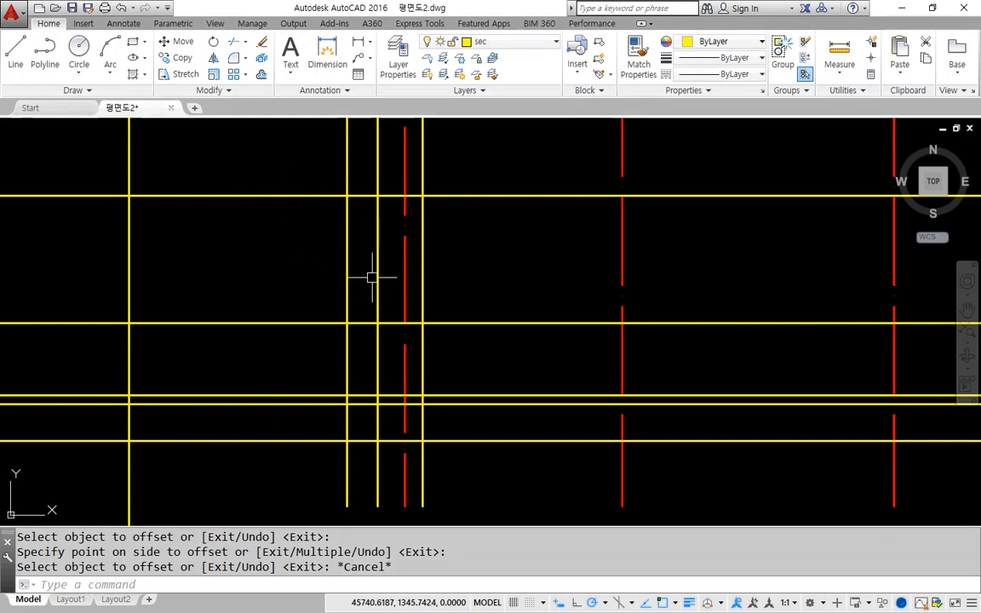
pyautogui.click(378, 277)
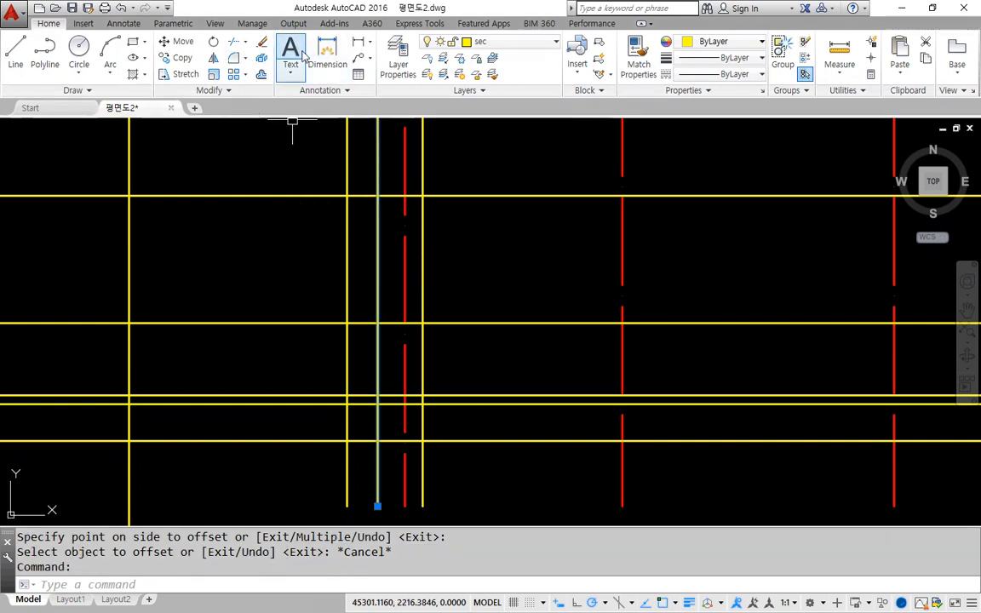
pyautogui.click(261, 41)
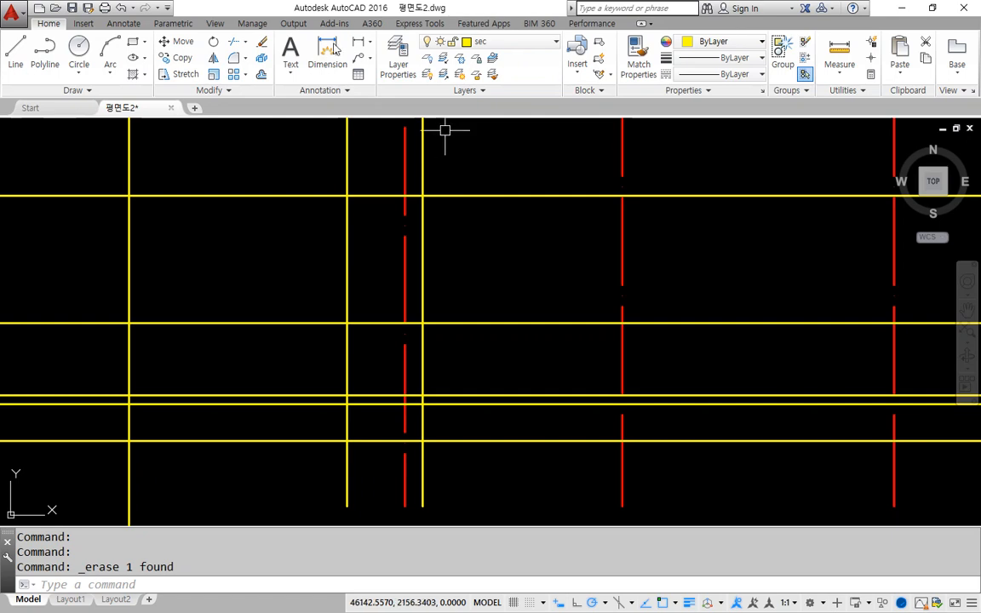
# Offset the right wall face line 200 to the right and the left wall face line 200 to the left
pyautogui.click(262, 76)
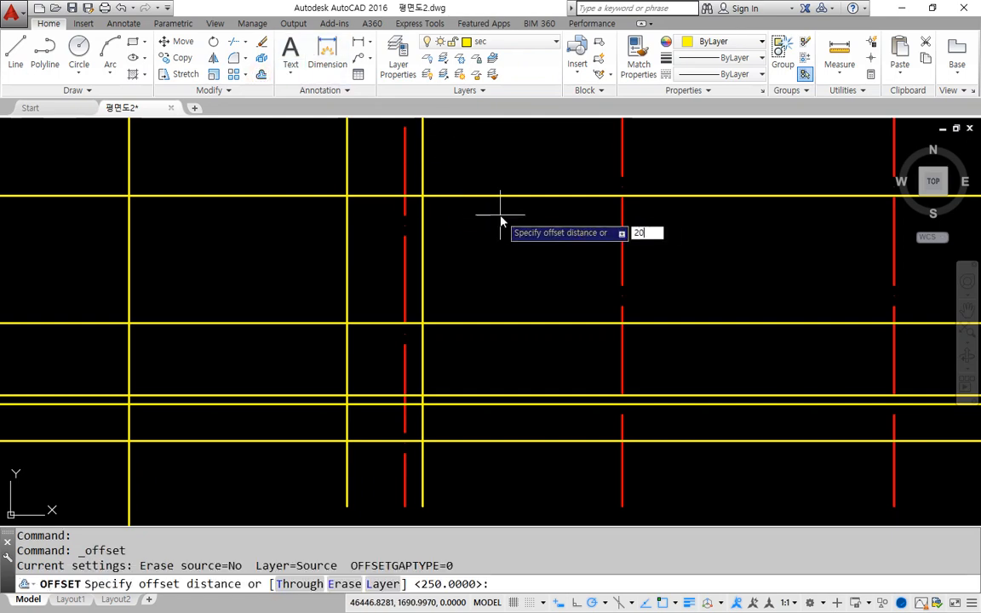
pyautogui.press('Return')
pyautogui.click(423, 355)
pyautogui.click(461, 359)
pyautogui.click(346, 354)
pyautogui.click(288, 363)
pyautogui.press('Escape')
# Offset the two outermost foundation lines 100 further outward, one to each side of the wall
pyautogui.click(262, 76)
pyautogui.write('100')
pyautogui.press('Return')
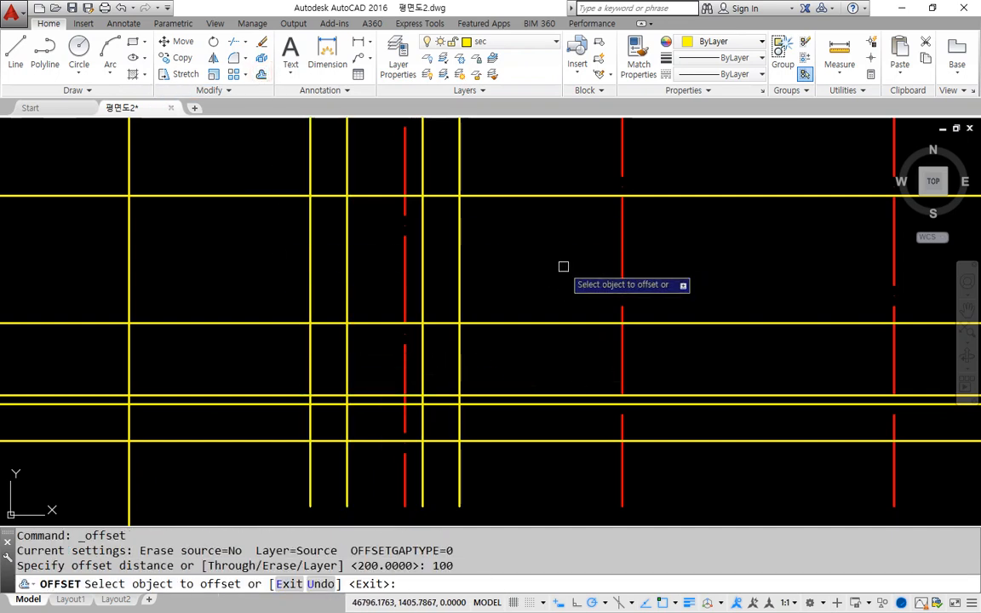
pyautogui.click(460, 368)
pyautogui.click(490, 367)
pyautogui.click(310, 356)
pyautogui.click(289, 361)
pyautogui.press('Escape')
# Trim the footing's top level line between the left wall face and the red wall centre line
pyautogui.click(236, 42)
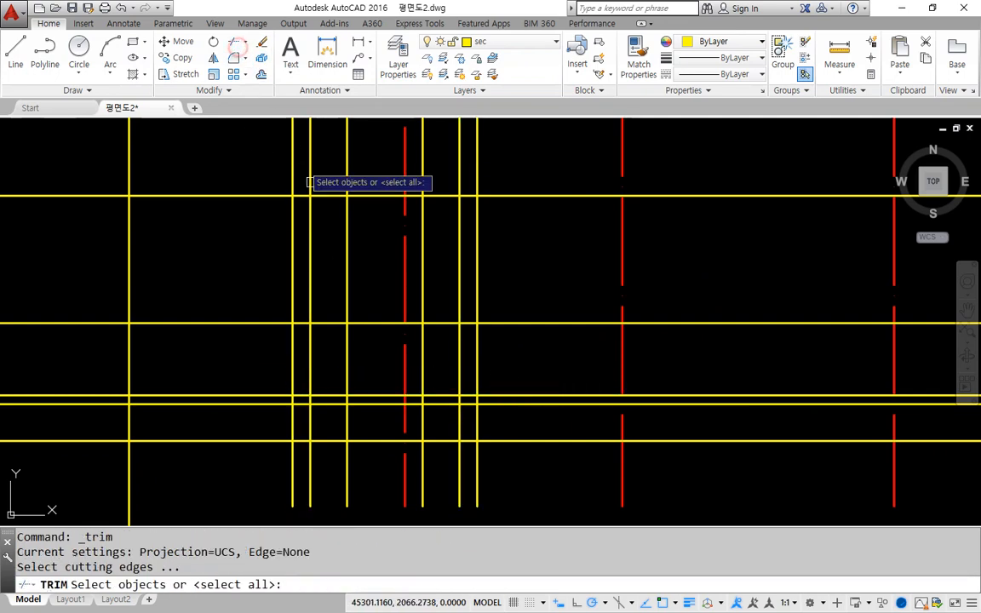
pyautogui.press('Return')
pyautogui.click(374, 323)
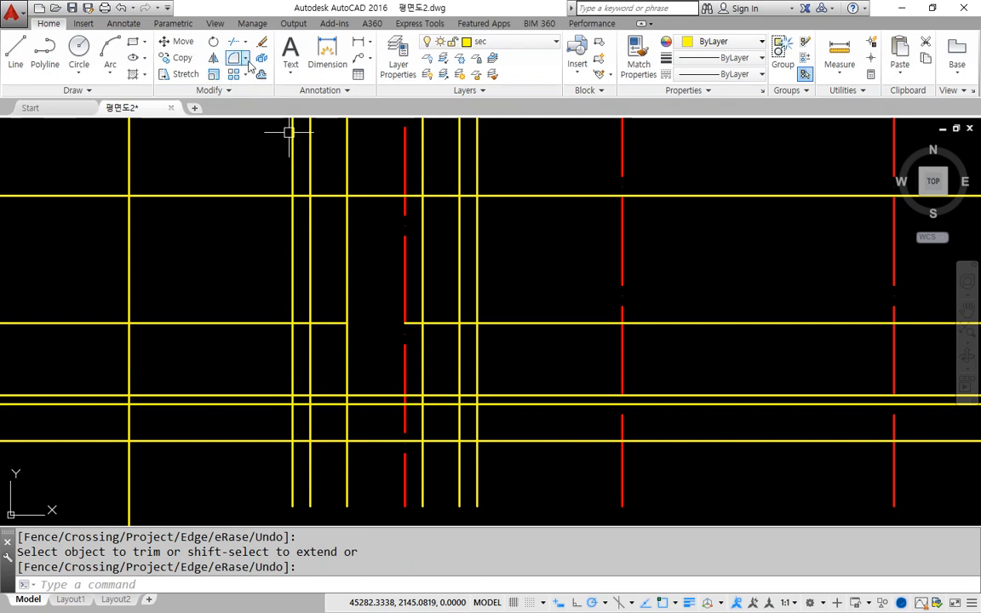
# Fillet the left half of the footing with radius 0, joining the wall face, footing top, left side and bottom line at their corners
pyautogui.click(235, 58)
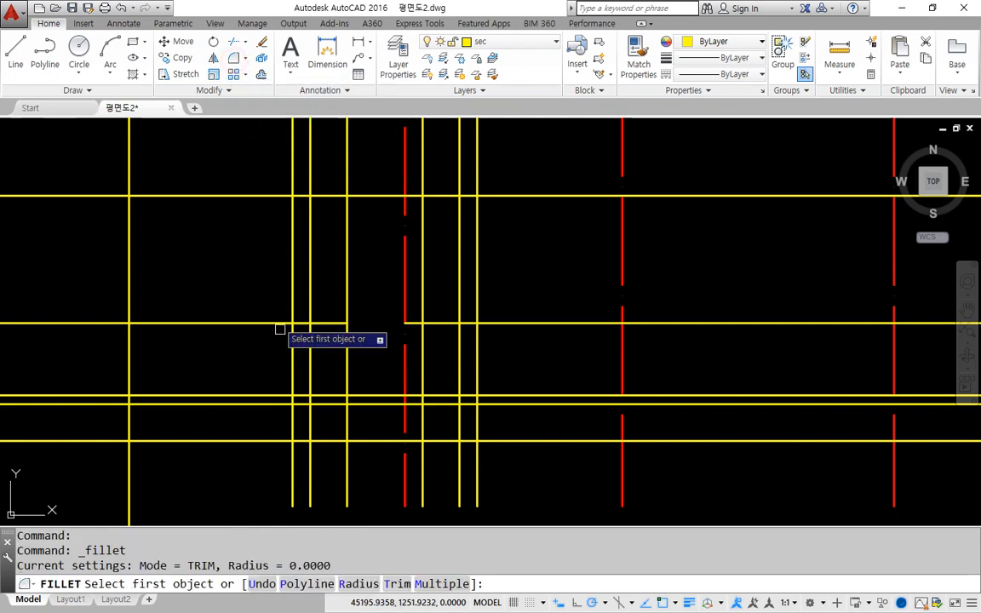
pyautogui.click(444, 583)
pyautogui.click(345, 301)
pyautogui.click(332, 322)
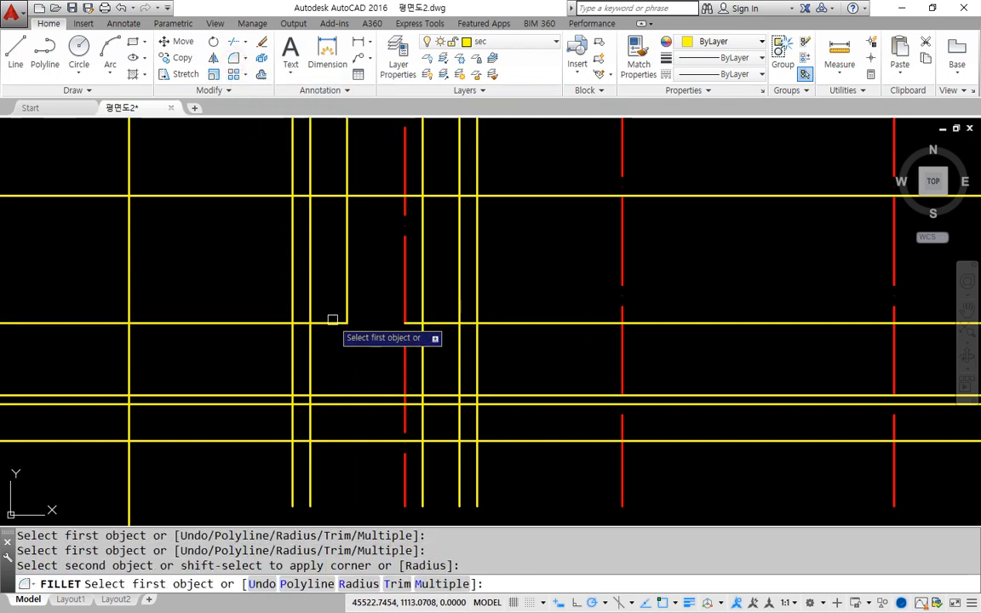
pyautogui.click(329, 321)
pyautogui.click(307, 341)
pyautogui.click(311, 354)
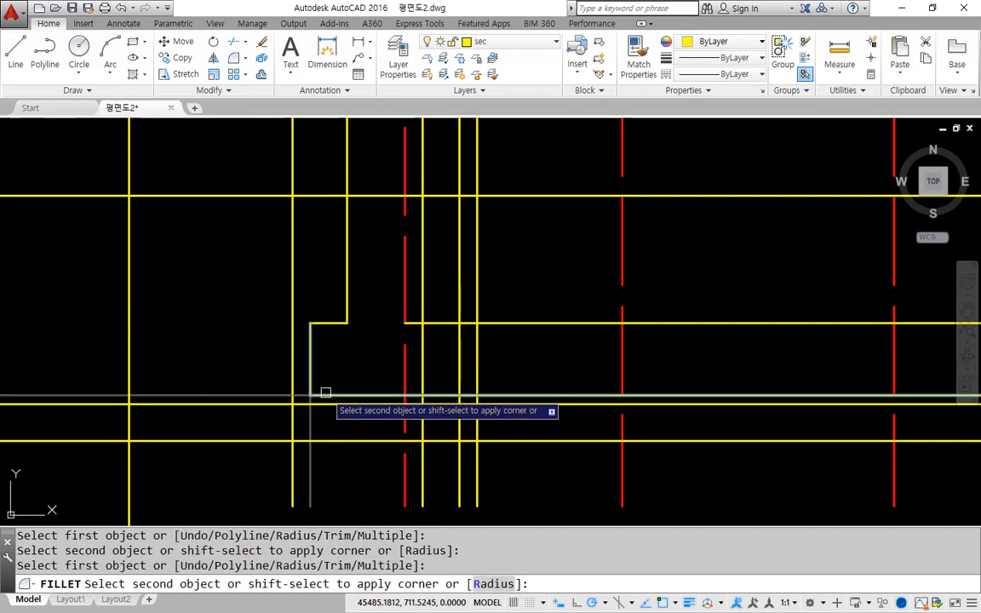
pyautogui.click(325, 393)
# Fillet the right half of the footing, joining the right wall face, footing top, right side and bottom line at square corners
pyautogui.click(423, 288)
pyautogui.click(439, 323)
pyautogui.click(448, 323)
pyautogui.click(457, 369)
pyautogui.click(454, 370)
pyautogui.click(436, 395)
# Fillet the two lowest level lines with the outermost vertical lines into a closed rectangle beneath the footing
pyautogui.click(319, 403)
pyautogui.click(288, 419)
pyautogui.click(288, 427)
pyautogui.click(325, 447)
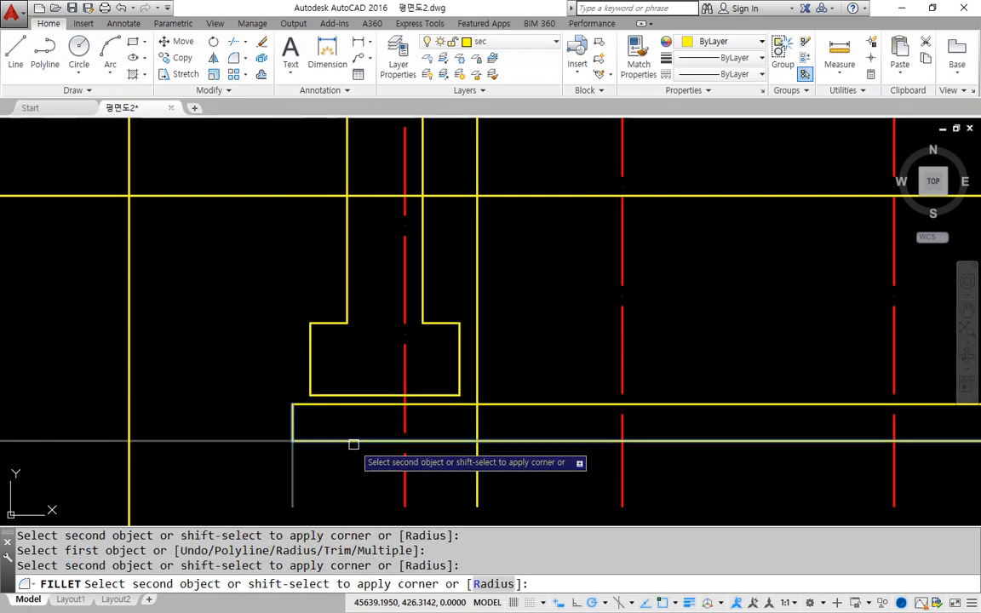
pyautogui.click(354, 444)
pyautogui.click(465, 439)
pyautogui.click(475, 429)
pyautogui.click(476, 426)
pyautogui.click(450, 405)
pyautogui.press('Escape')
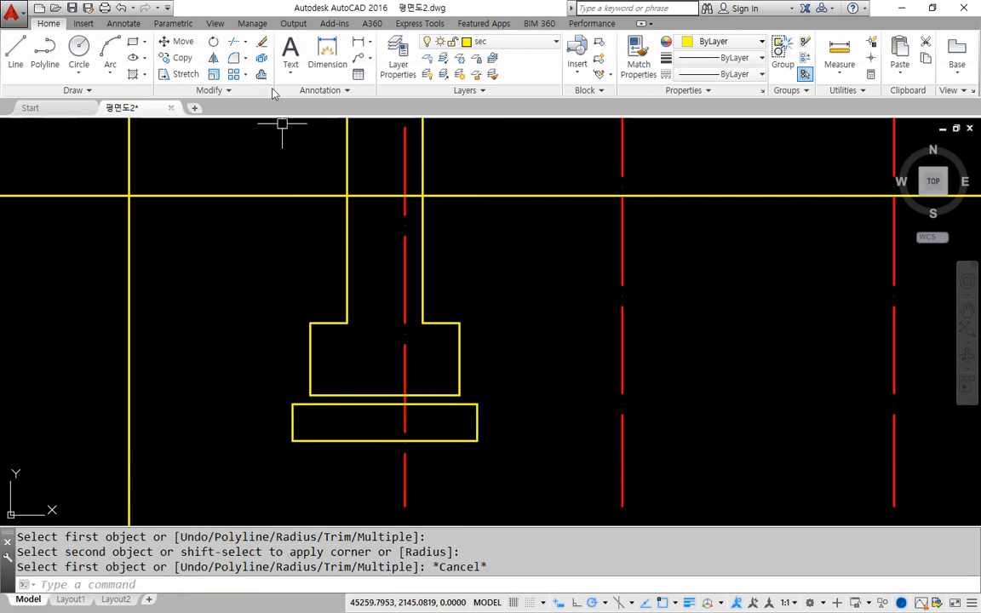
# Fillet the footing's bottom line with both sides of the rectangle below, using the Multiple option, to extend the base upward
pyautogui.press('Return')
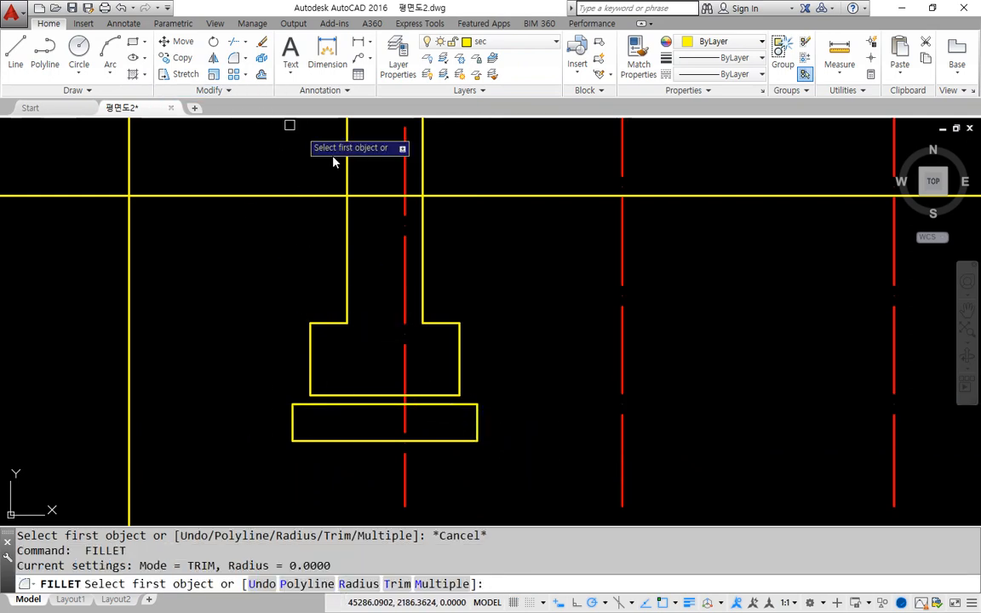
pyautogui.write('m')
pyautogui.press('Return')
pyautogui.click(316, 394)
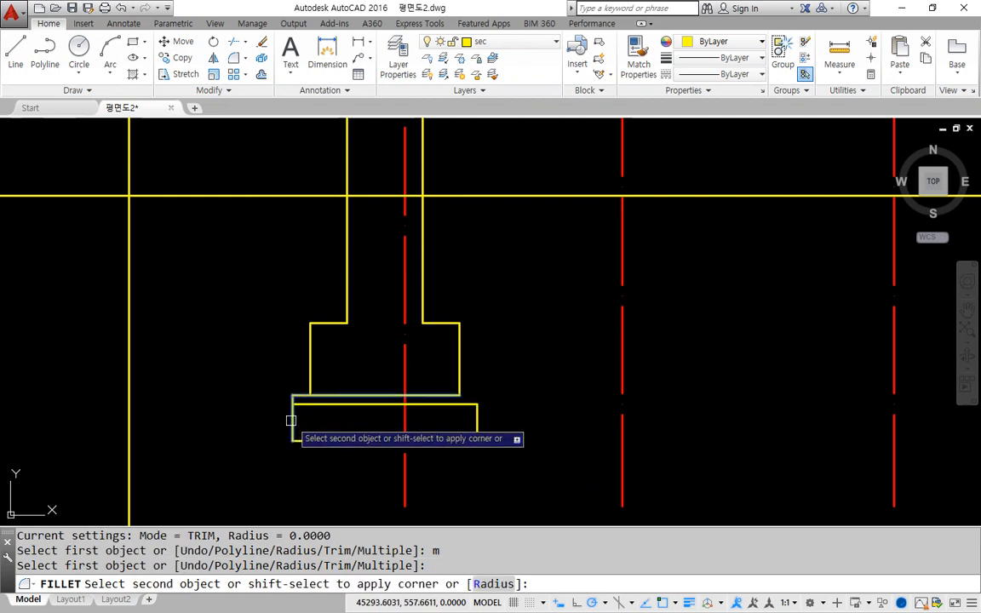
pyautogui.click(291, 419)
pyautogui.click(449, 396)
pyautogui.click(477, 417)
pyautogui.press('Escape')
# Move all lines of the base beneath the footing to the fin layer
pyautogui.click(259, 390)
pyautogui.click(484, 459)
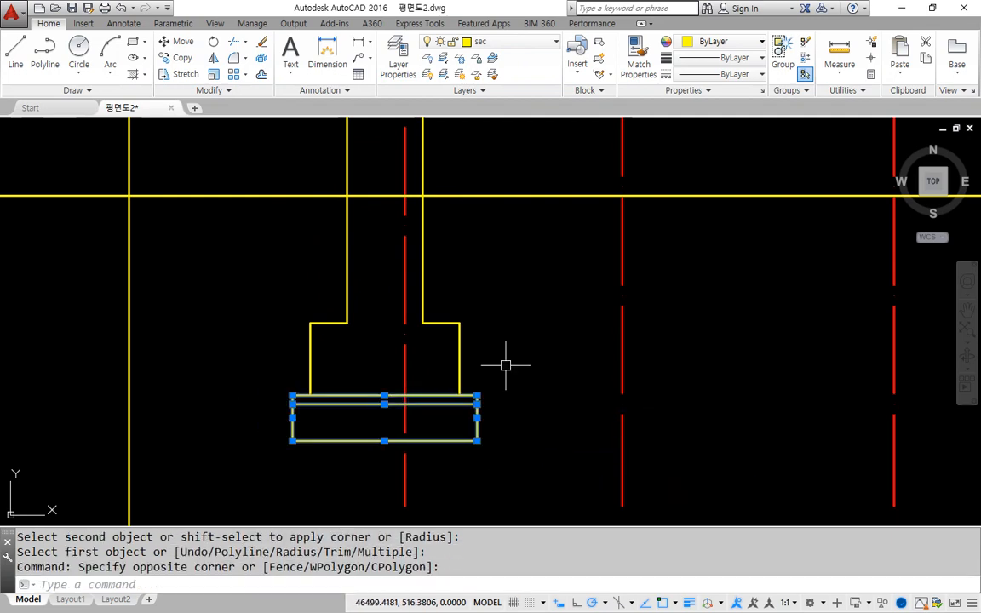
pyautogui.click(545, 42)
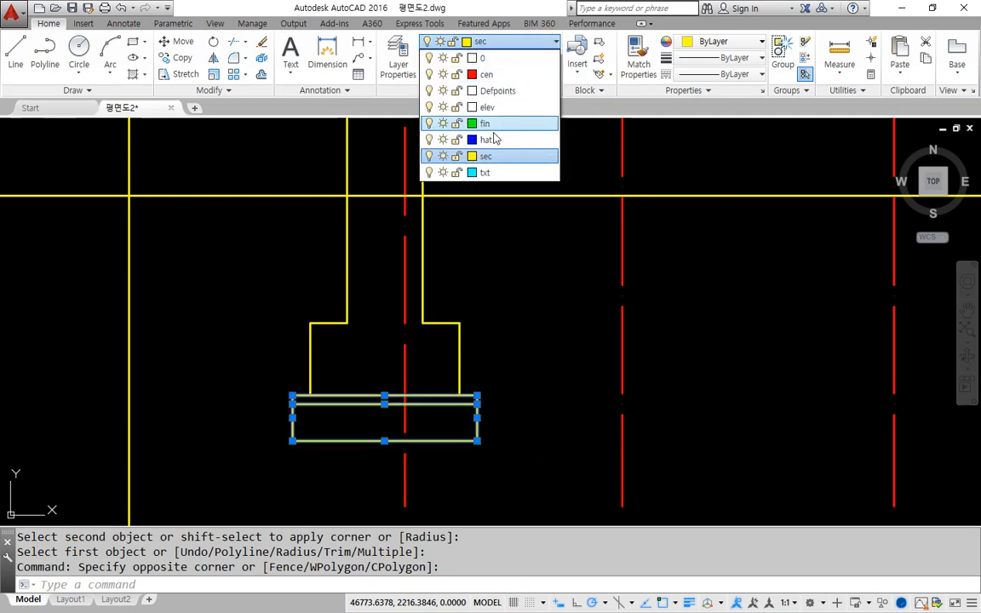
pyautogui.press('Escape')
pyautogui.press('Escape')
pyautogui.click(240, 368)
pyautogui.click(536, 448)
pyautogui.click(507, 42)
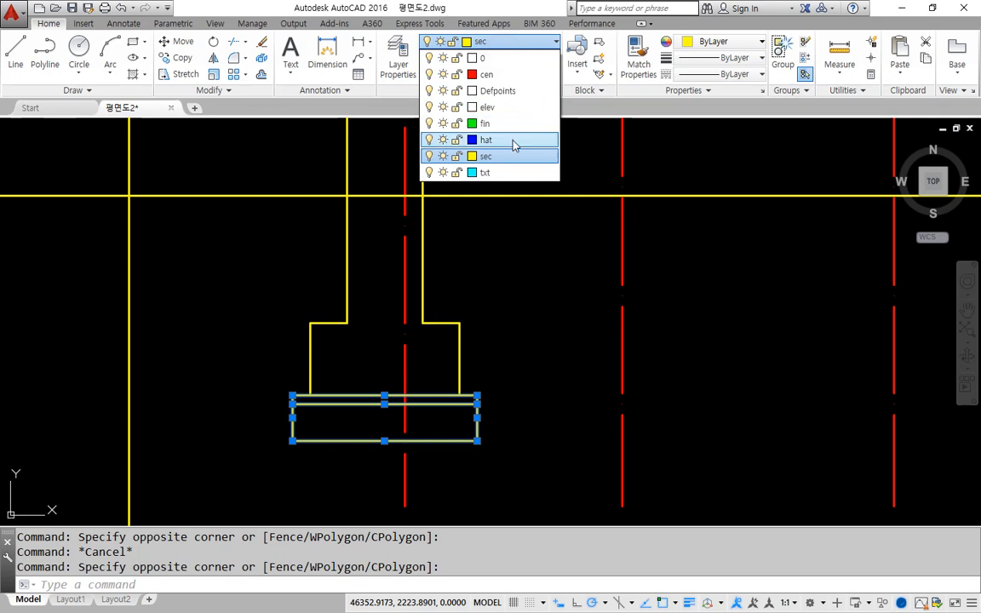
pyautogui.click(498, 123)
pyautogui.press('Escape')
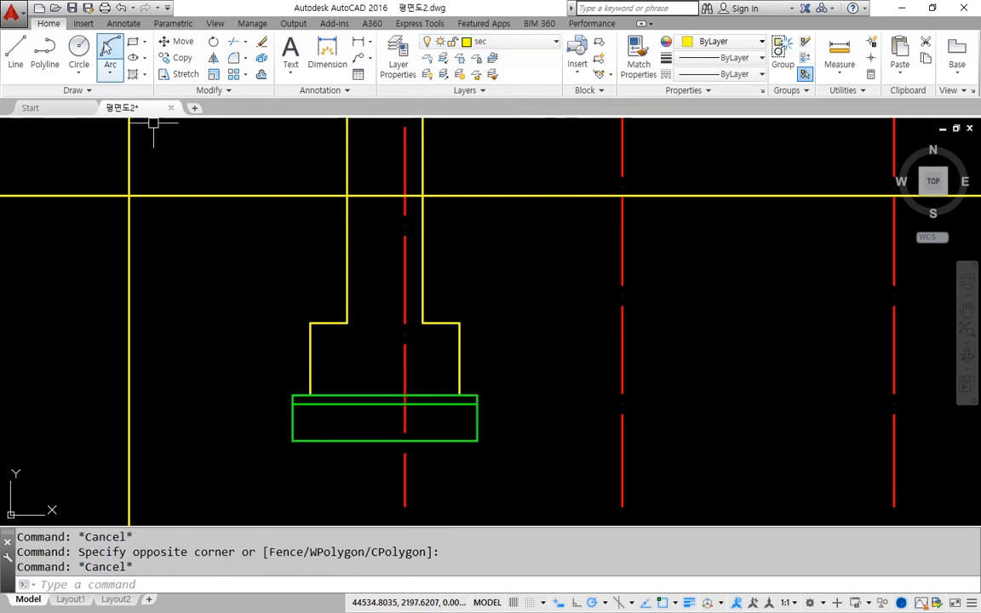
# Draw a line along the footing's bottom edge between its two lower corners on the sec layer
pyautogui.click(15, 51)
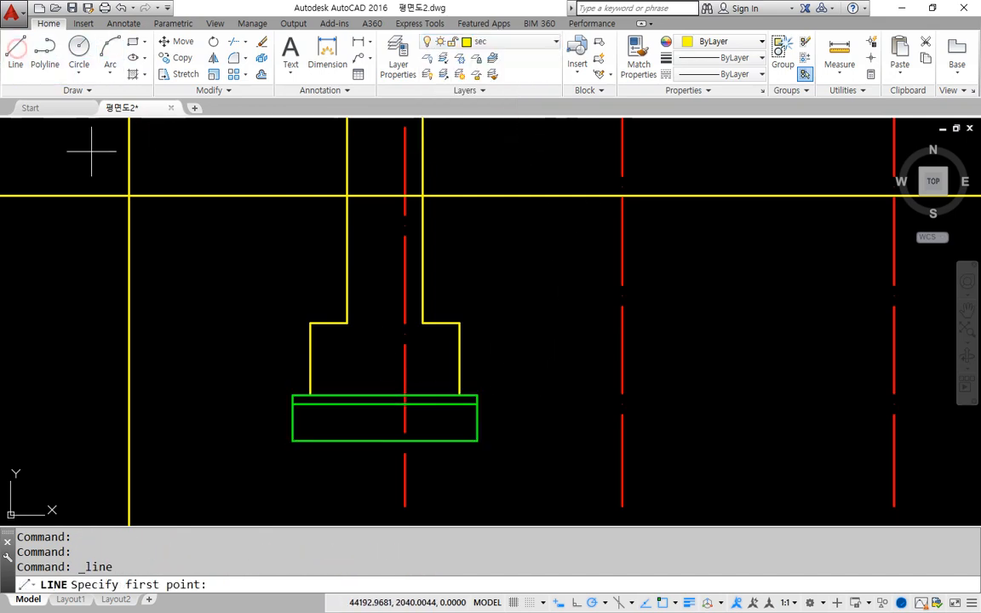
pyautogui.click(310, 395)
pyautogui.click(460, 395)
pyautogui.press('Escape')
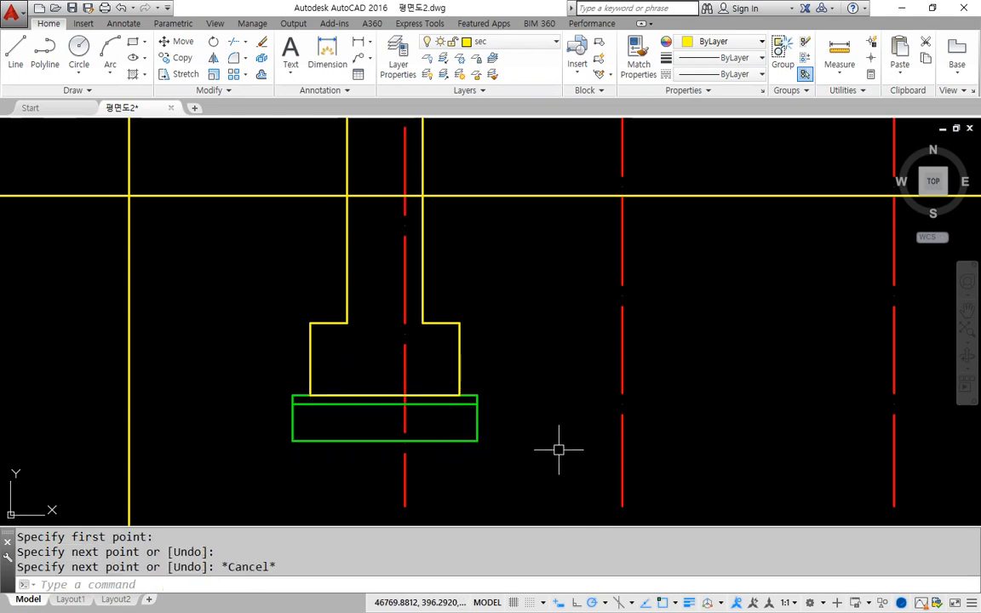
pyautogui.moveTo(534, 369); pyautogui.dragTo(536, 380, button='middle')
pyautogui.moveTo(358, 288)
pyautogui.mouseDown()
pyautogui.moveTo(363, 321)
pyautogui.moveTo(420, 303)
pyautogui.mouseUp()
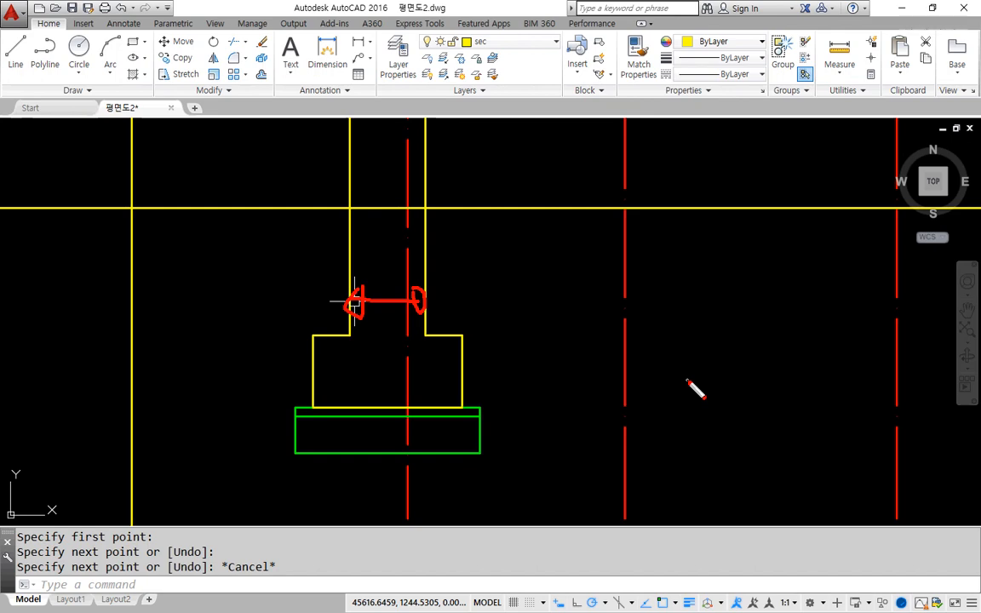
pyautogui.press('Escape')
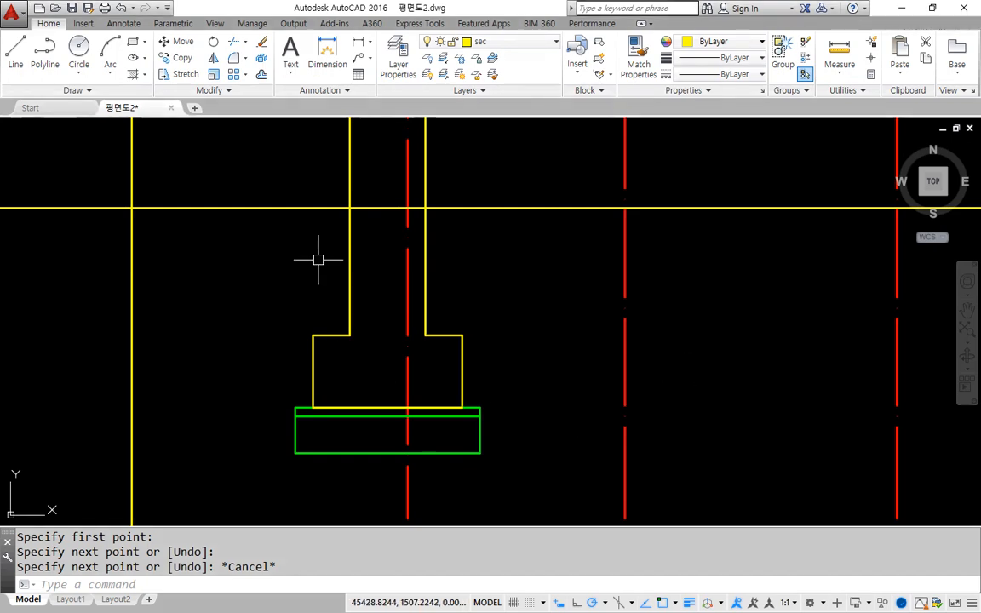
pyautogui.moveTo(352, 260); pyautogui.dragTo(361, 342, button='middle')
pyautogui.moveTo(523, 468); pyautogui.dragTo(543, 298, button='middle')
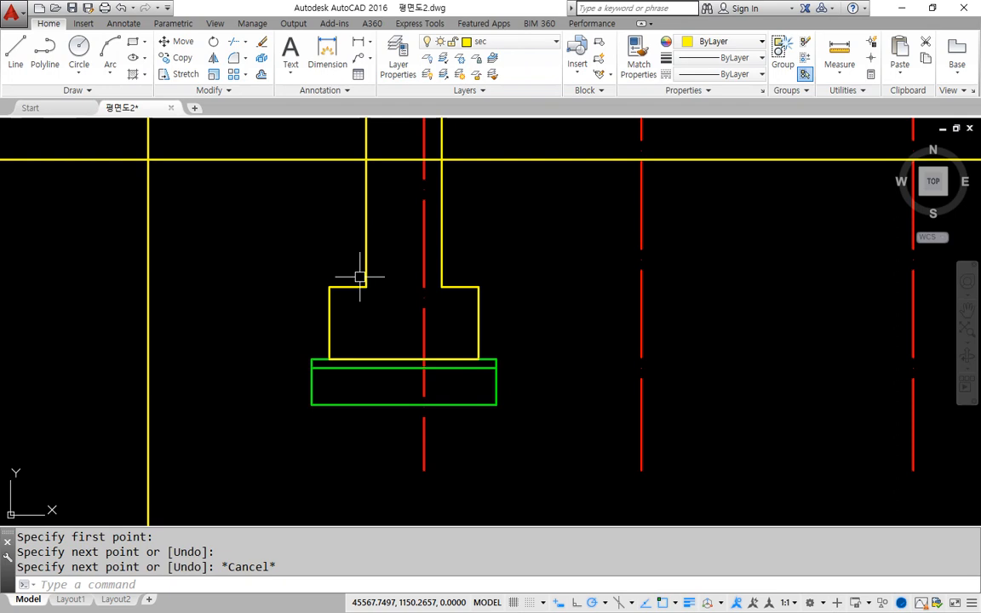
pyautogui.moveTo(361, 284)
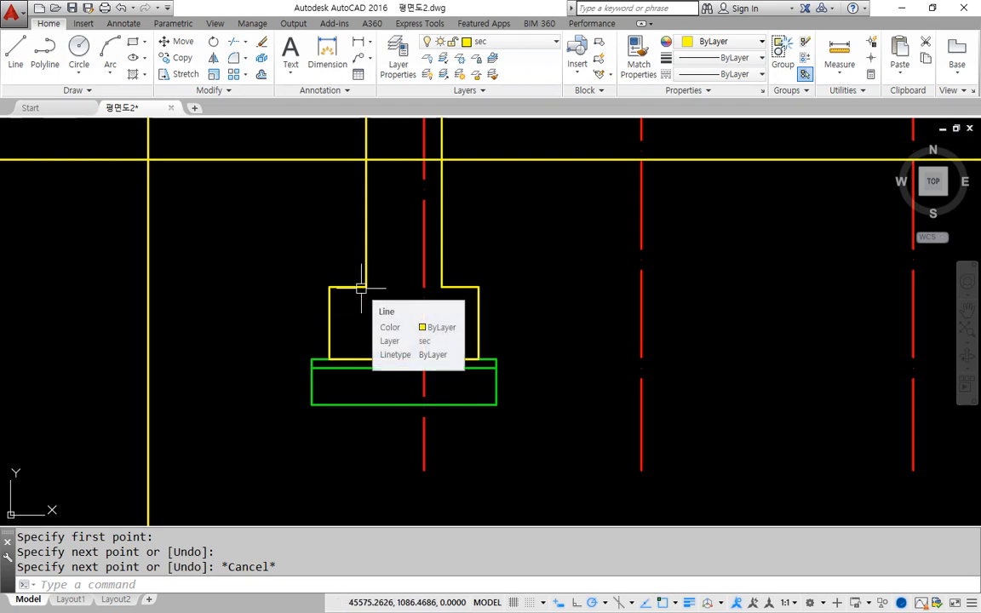
pyautogui.moveTo(464, 276); pyautogui.dragTo(464, 372, button='middle')
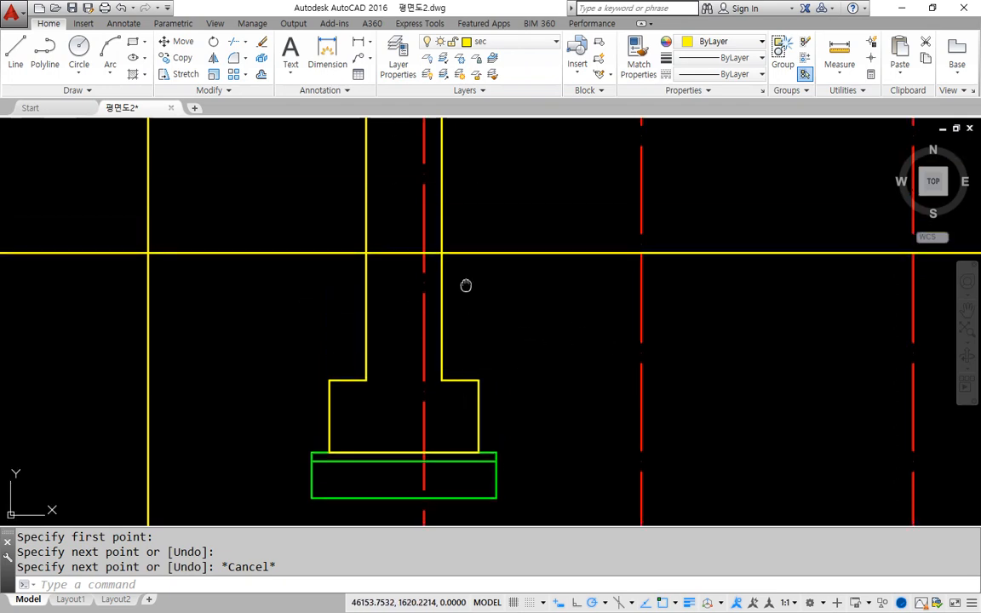
pyautogui.moveTo(466, 285); pyautogui.dragTo(507, 366, button='middle')
pyautogui.moveTo(158, 339); pyautogui.dragTo(396, 339)
pyautogui.moveTo(305, 335)
pyautogui.mouseDown()
pyautogui.moveTo(309, 293)
pyautogui.moveTo(291, 279)
pyautogui.mouseUp()
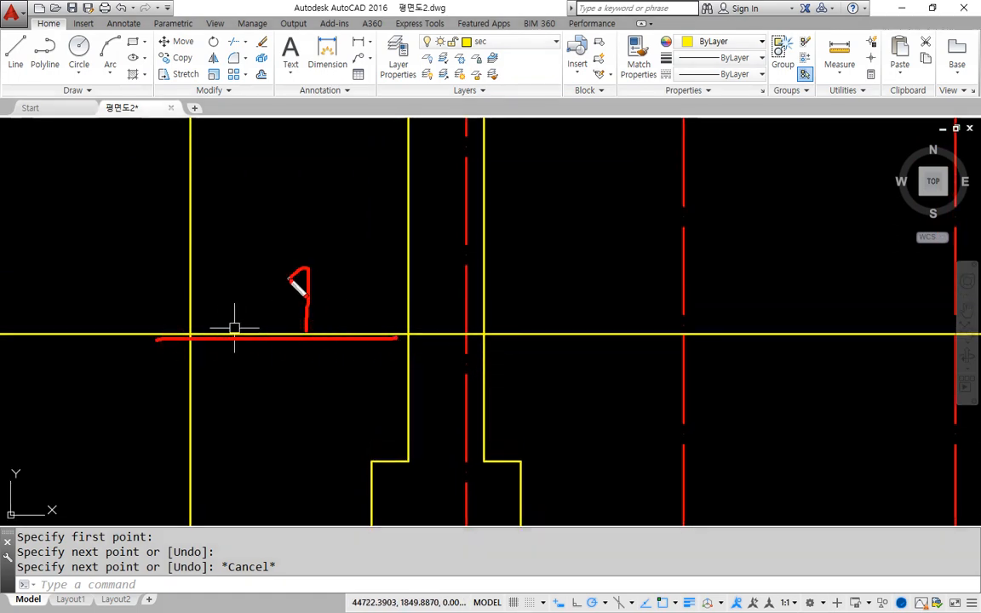
pyautogui.press('Escape')
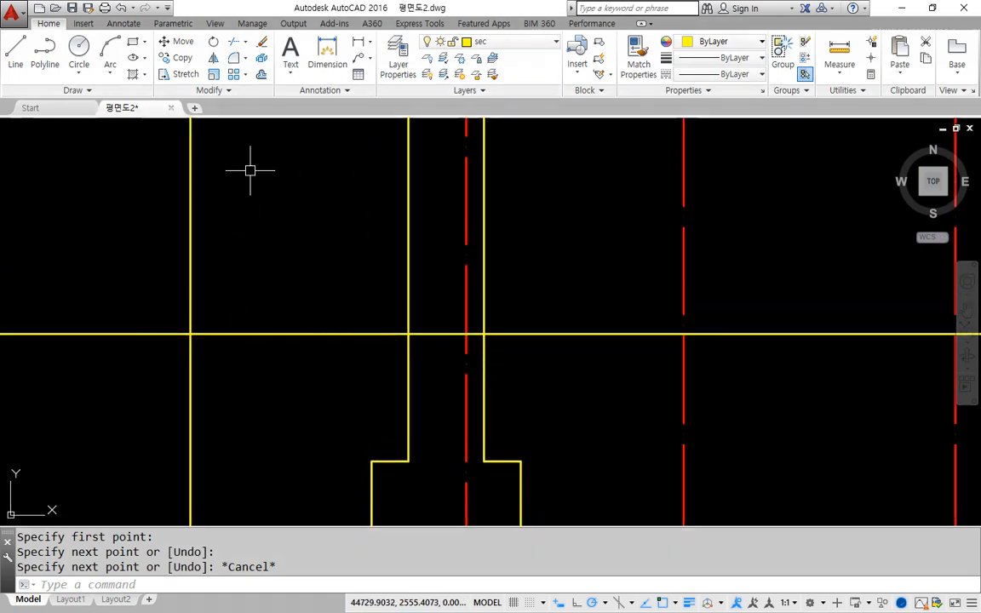
# Offset the horizontal ground line 300 upward
pyautogui.click(263, 76)
pyautogui.write('300')
pyautogui.press('Return')
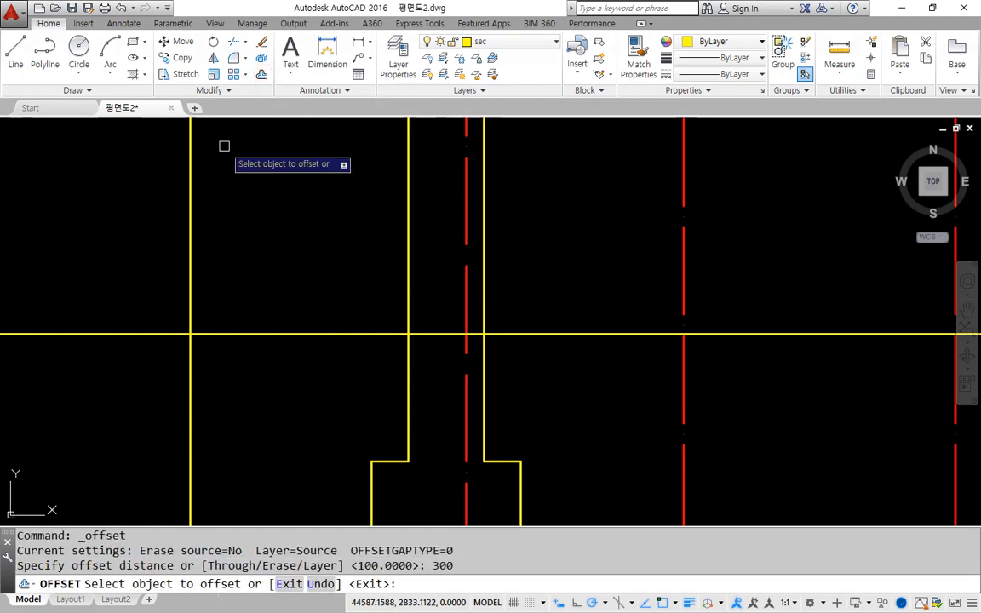
pyautogui.click(241, 333)
pyautogui.click(224, 213)
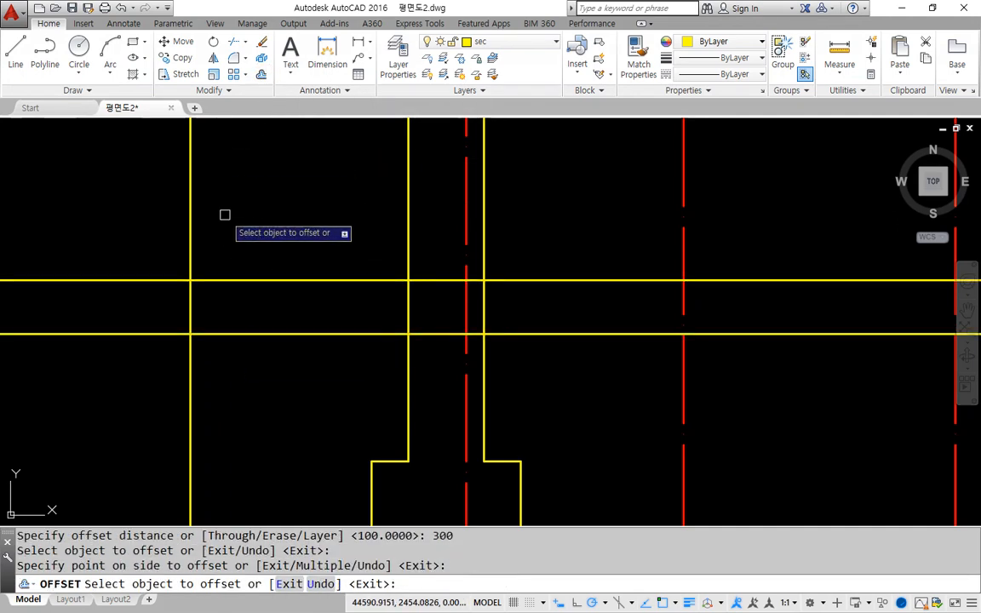
pyautogui.press('Escape')
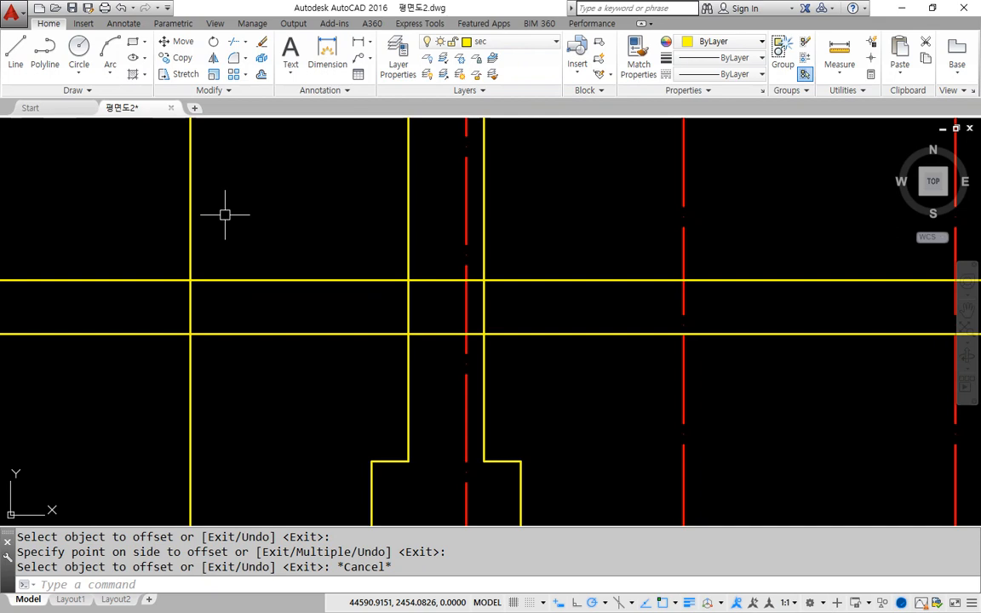
# Offset the upper horizontal level line another 150 upward
pyautogui.click(262, 75)
pyautogui.write('150')
pyautogui.press('Return')
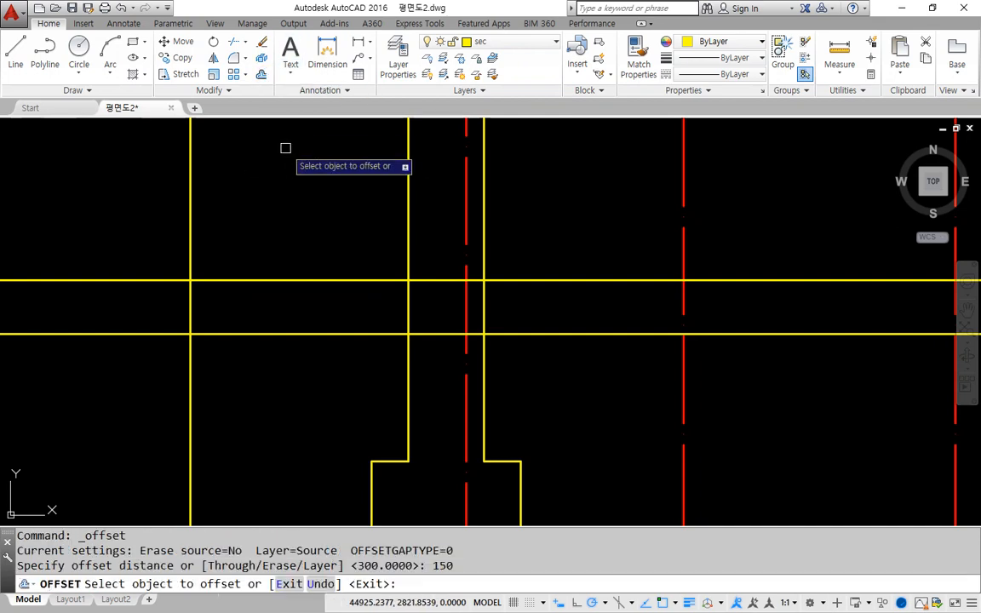
pyautogui.click(582, 280)
pyautogui.click(580, 213)
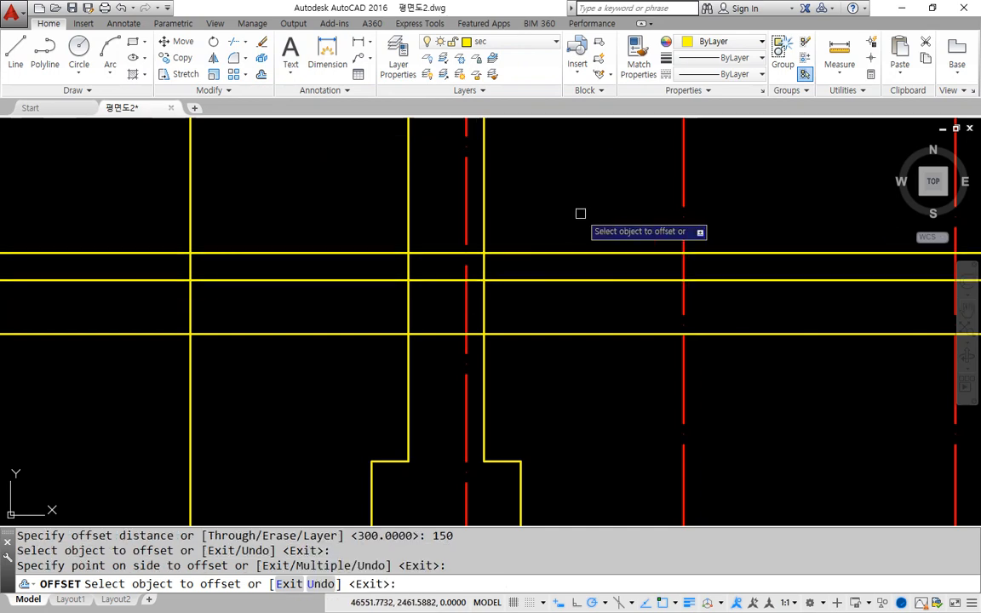
pyautogui.press('Escape')
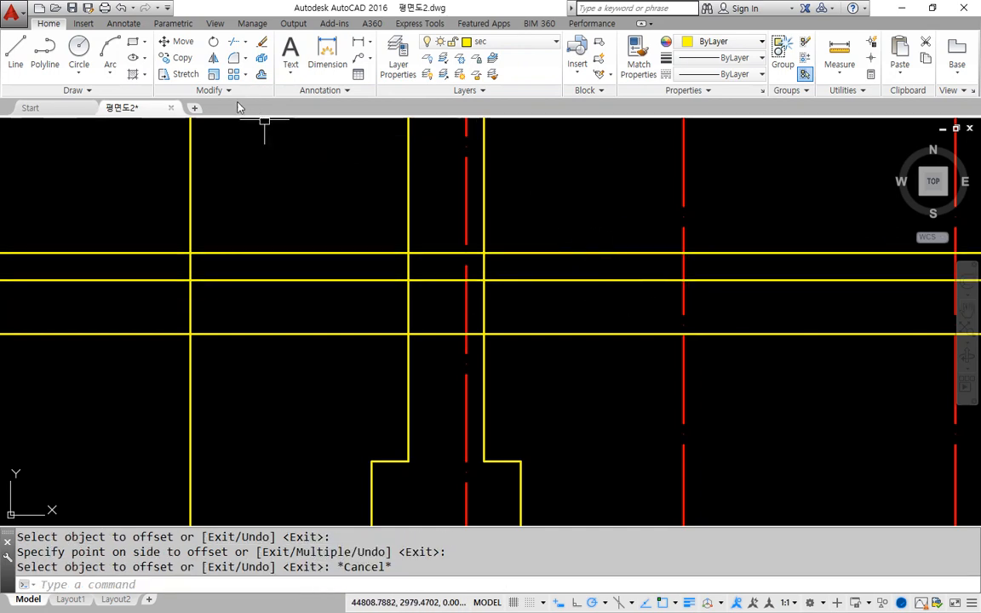
pyautogui.click(234, 45)
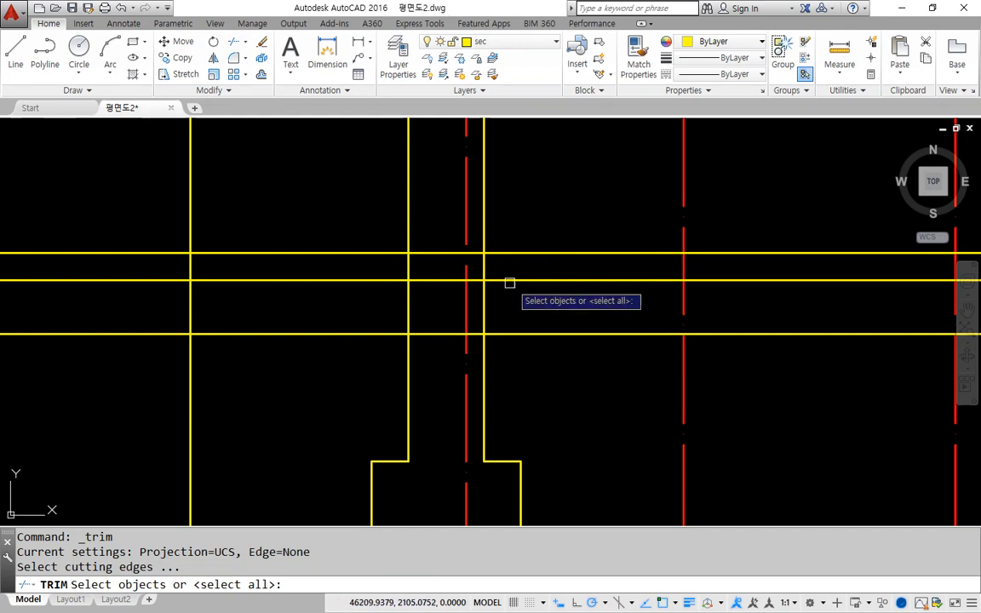
pyautogui.click(483, 237)
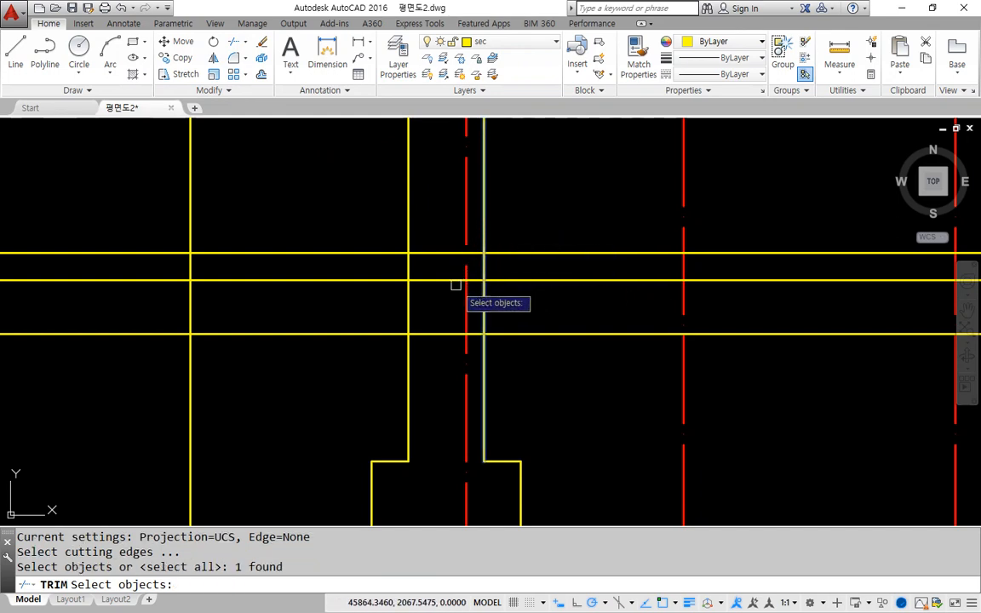
pyautogui.press('Escape')
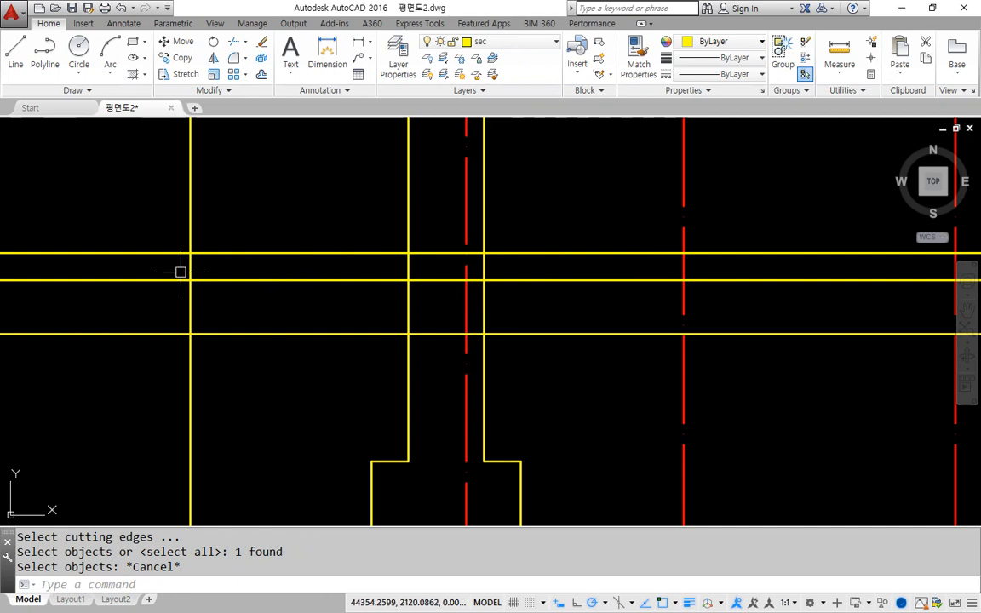
# Trim the topmost level line outside the left wall face and the right wall face between the two lower level lines
pyautogui.click(230, 42)
pyautogui.press('Return')
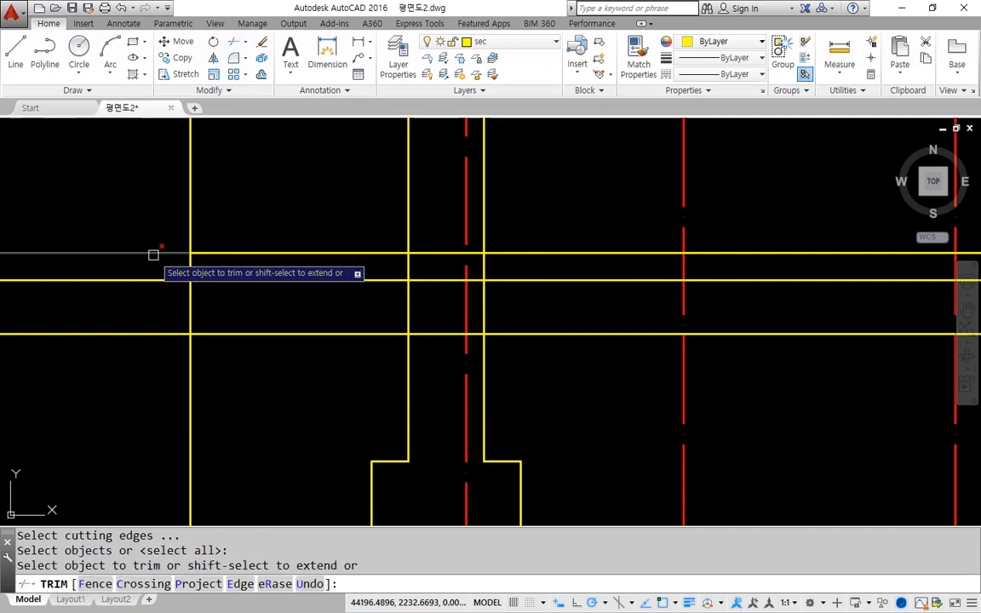
pyautogui.click(153, 254)
pyautogui.click(258, 254)
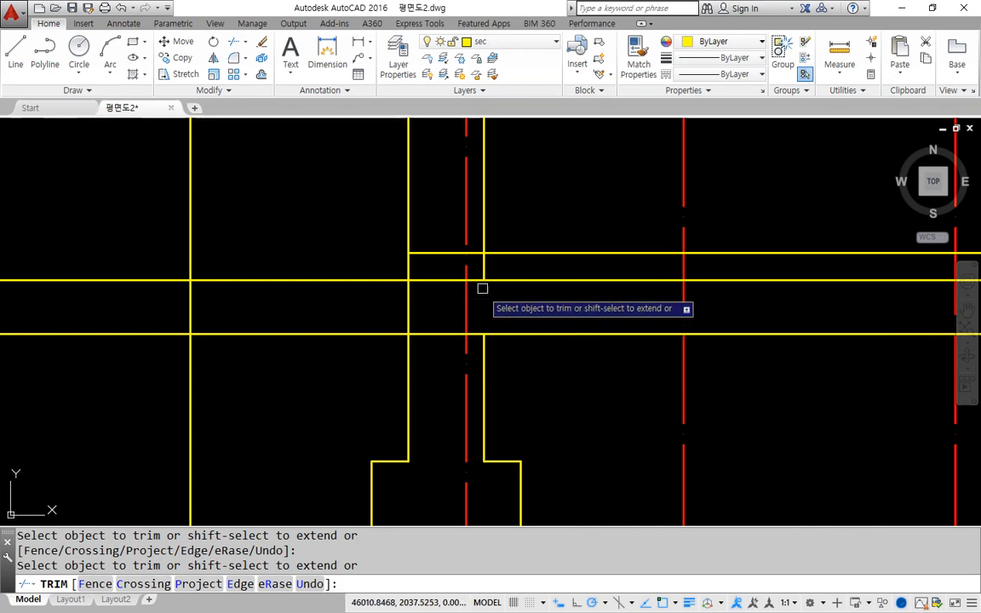
# Try trimming the two lower level lines inside the wall and the left wall face between them, and undo those trims
pyautogui.click(439, 279)
pyautogui.click(401, 293)
pyautogui.click(413, 308)
pyautogui.click(425, 333)
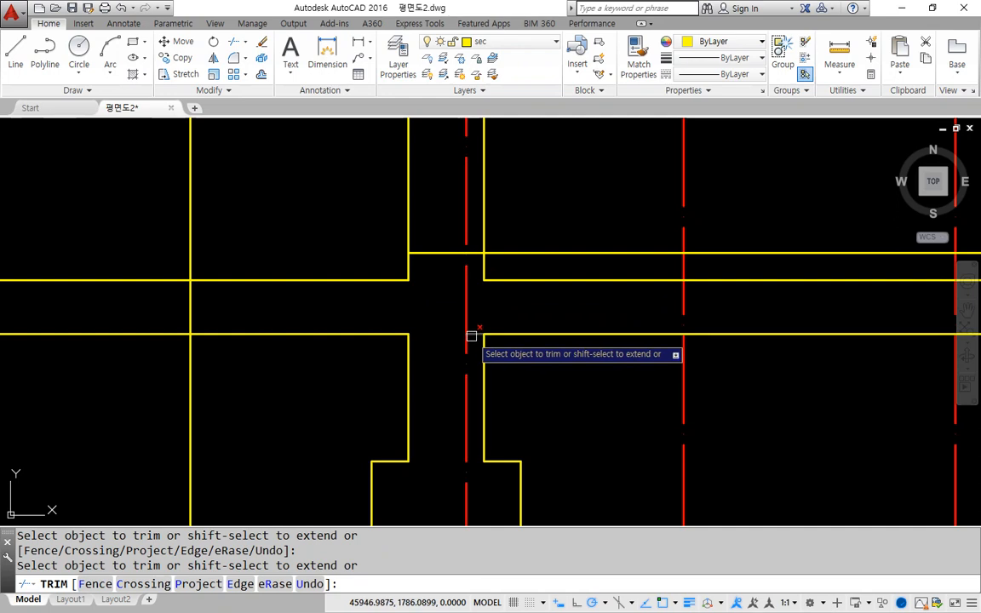
pyautogui.hotkey('ctrl', 'z')
pyautogui.hotkey('ctrl', 'z')
pyautogui.hotkey('ctrl', 'z')
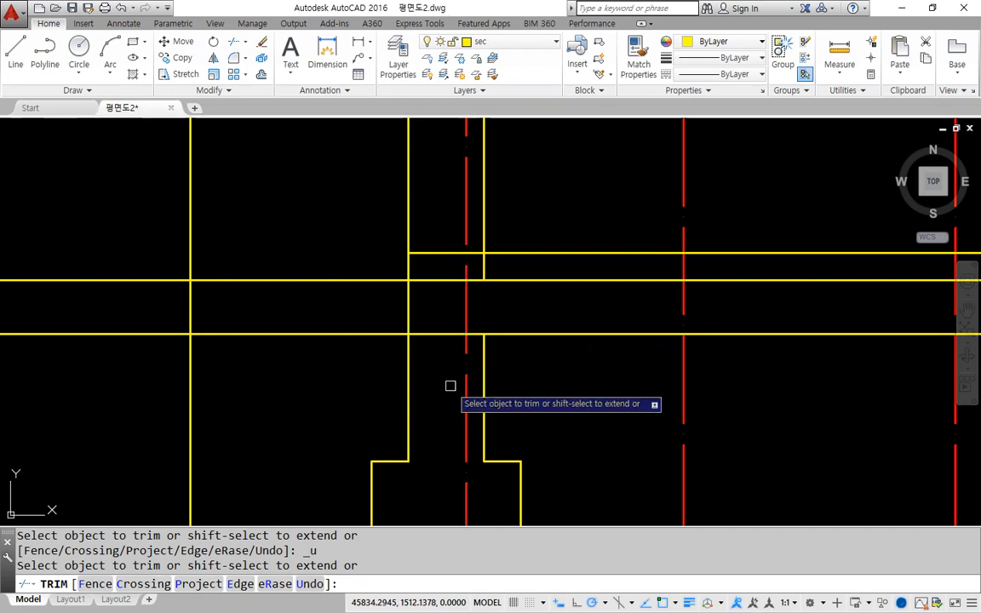
# Fillet the upper level line and the leftmost vertical line into a square corner
pyautogui.press('Escape')
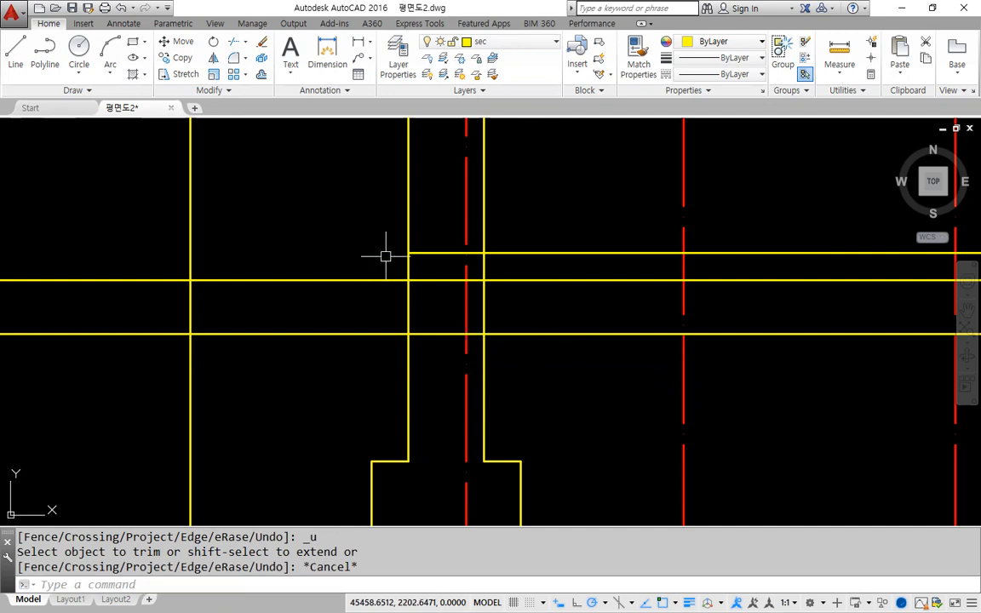
pyautogui.moveTo(413, 303); pyautogui.dragTo(417, 276, button='middle')
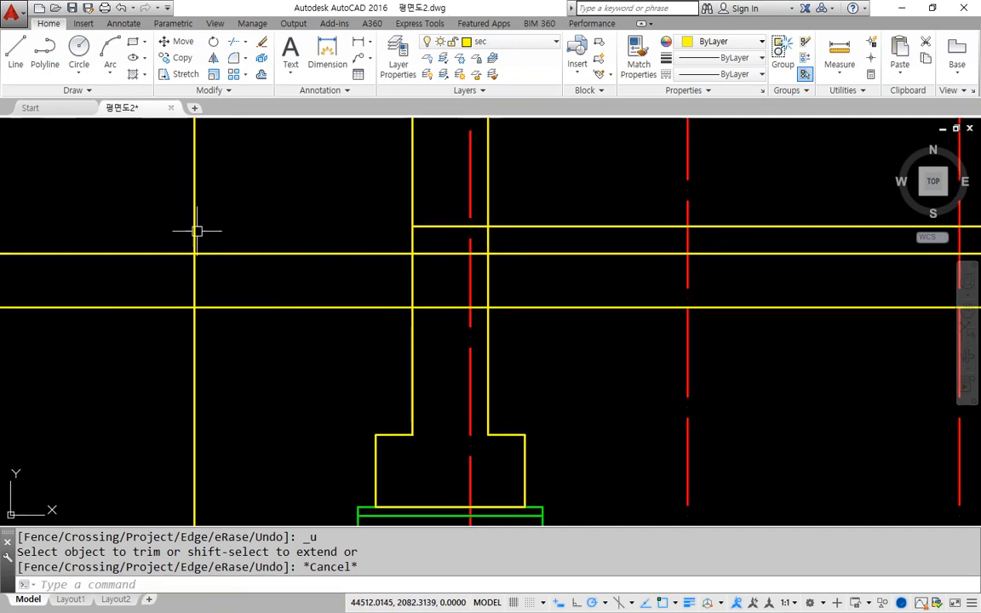
pyautogui.click(233, 57)
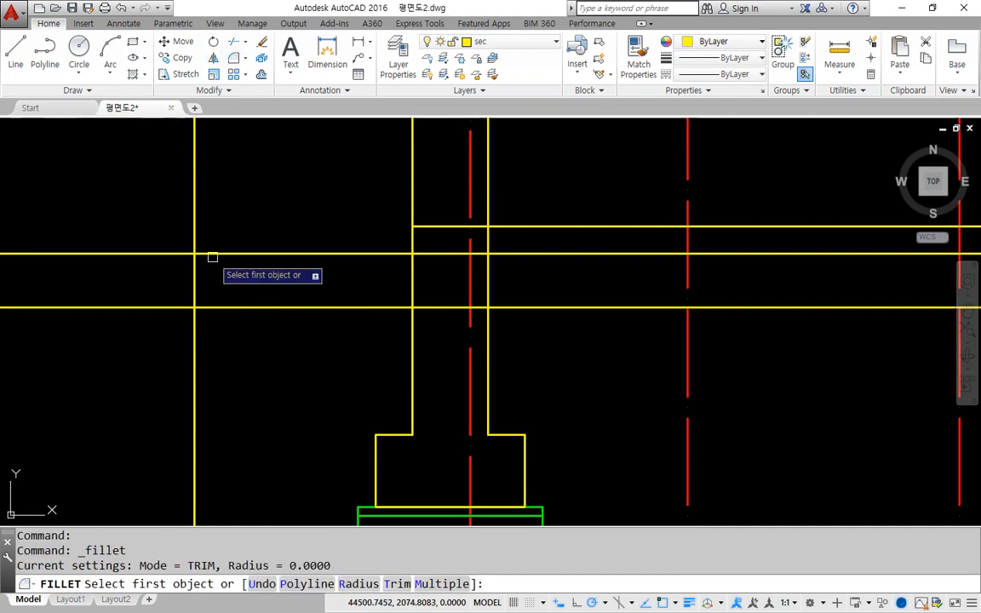
pyautogui.click(212, 255)
pyautogui.click(195, 280)
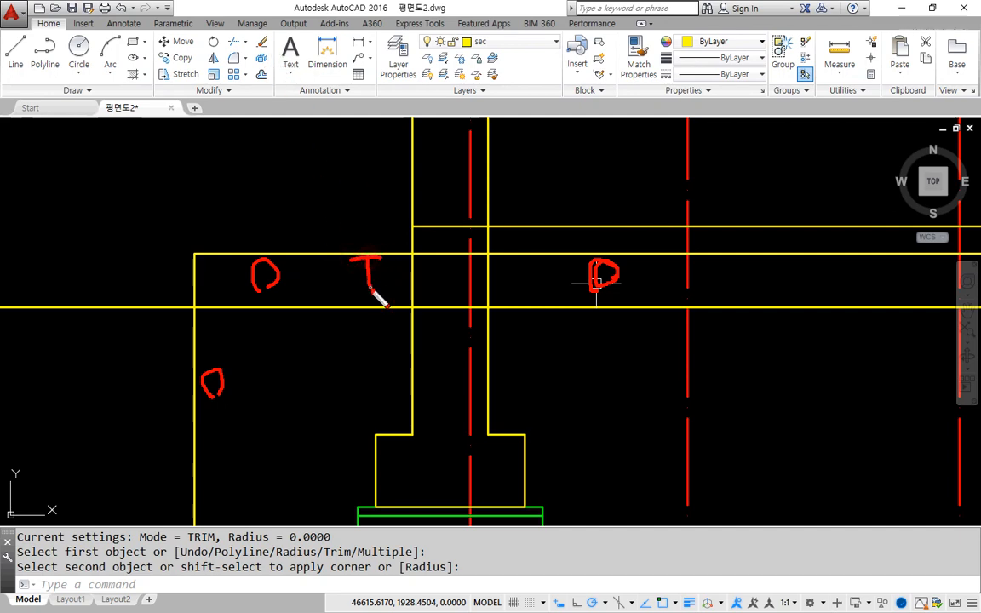
pyautogui.press('Escape')
# Offset the slab's top line 150 downward and the leftmost vertical line 150 inward toward the footing
pyautogui.click(261, 75)
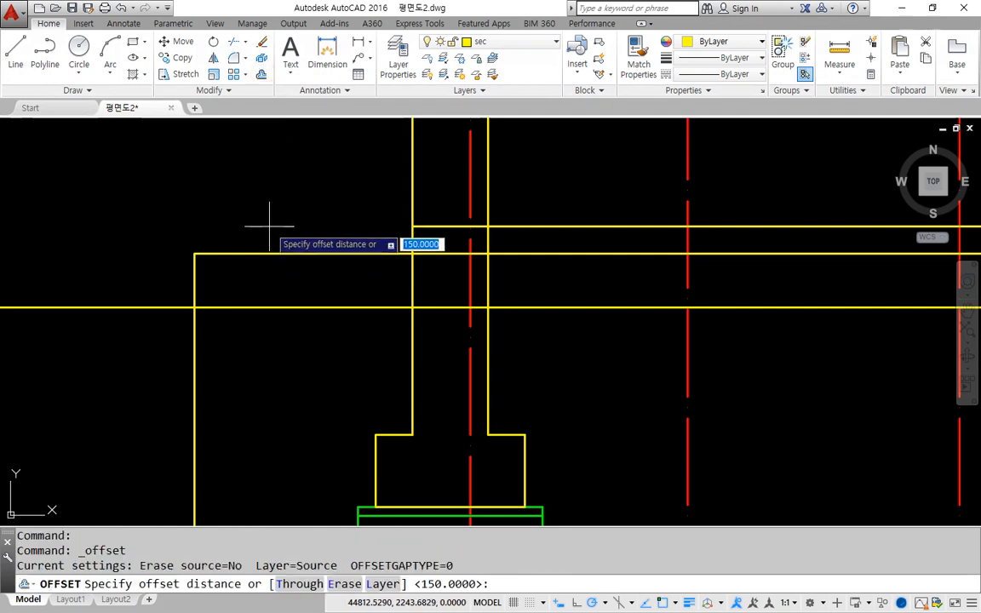
pyautogui.press('Return')
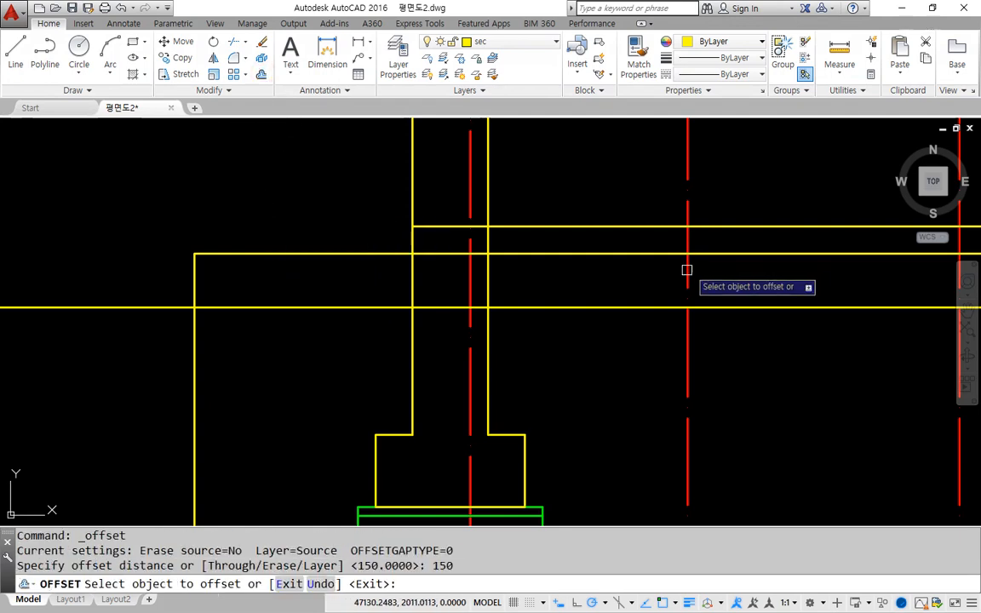
pyautogui.click(646, 253)
pyautogui.click(624, 333)
pyautogui.click(195, 341)
pyautogui.click(240, 375)
pyautogui.press('Return')
# Draw a horizontal line between the two left vertical lines, level with the top of the footing
pyautogui.moveTo(185, 324); pyautogui.dragTo(199, 278, button='middle')
pyautogui.click(15, 53)
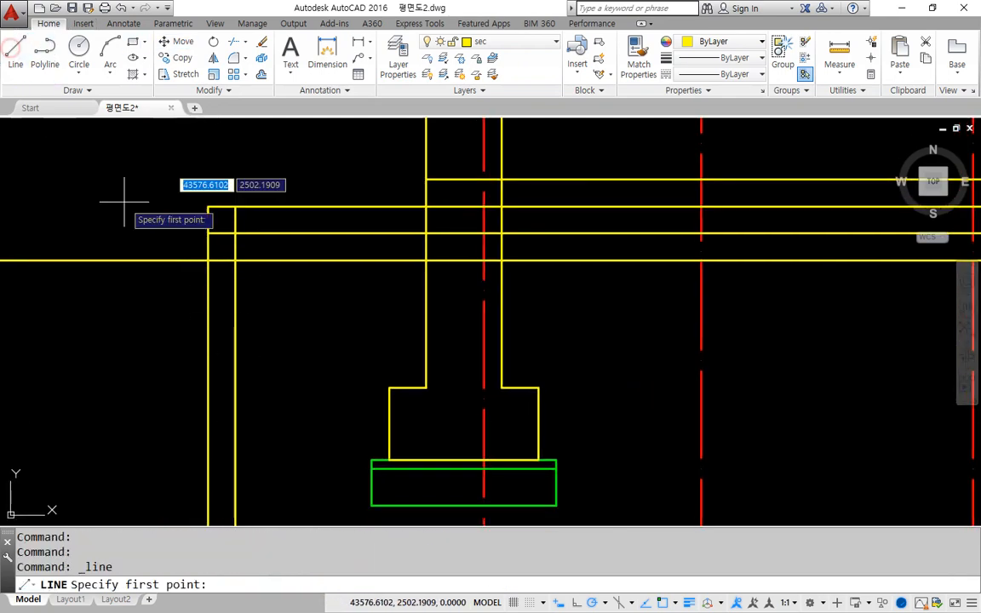
pyautogui.click(235, 387)
pyautogui.click(209, 387)
pyautogui.press('Escape')
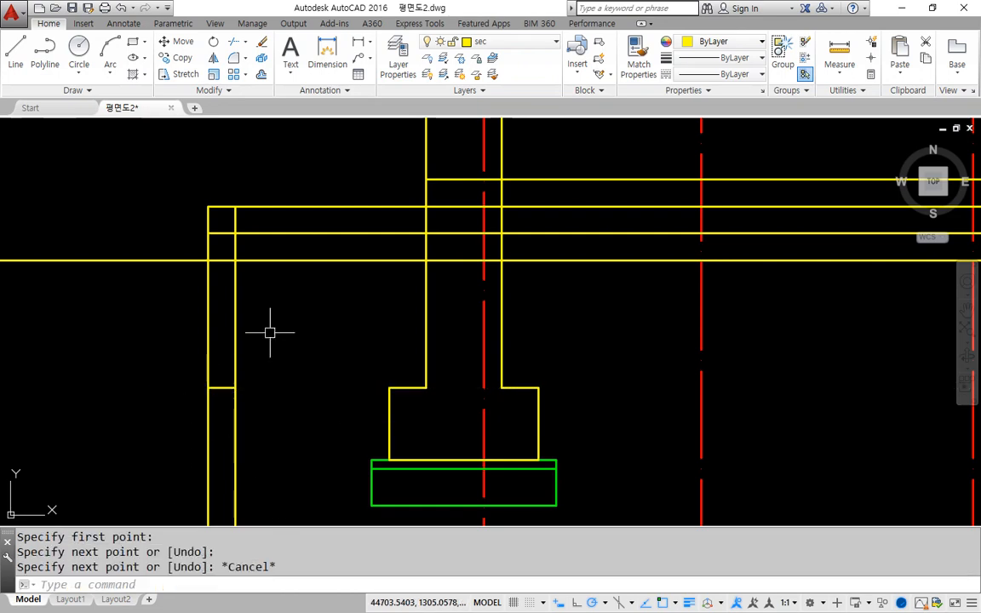
# Fillet the slab's underside with the inner vertical line and both vertical lines with the short bottom line into square corners
pyautogui.click(238, 57)
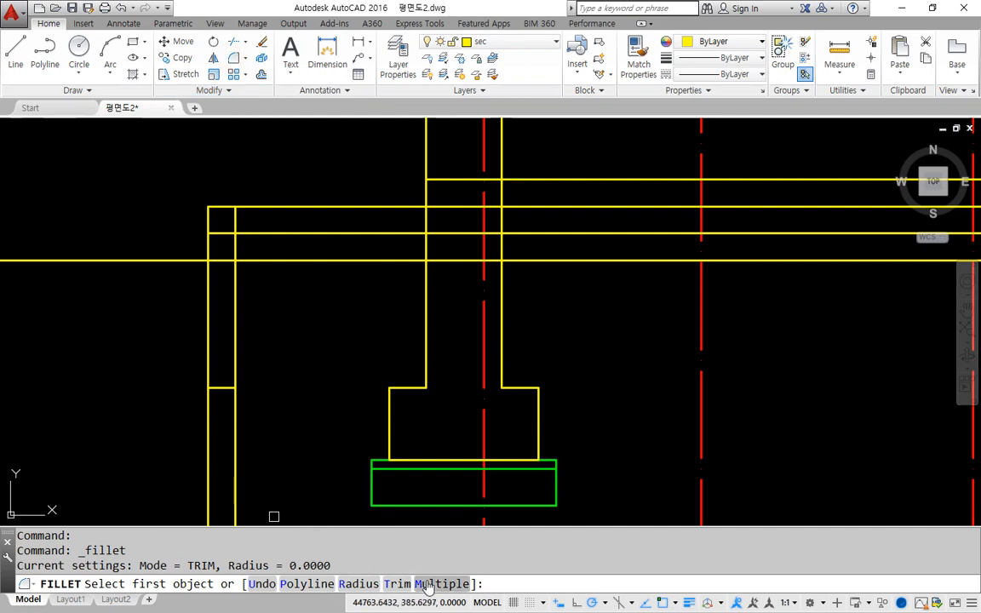
pyautogui.click(425, 584)
pyautogui.click(243, 231)
pyautogui.click(234, 262)
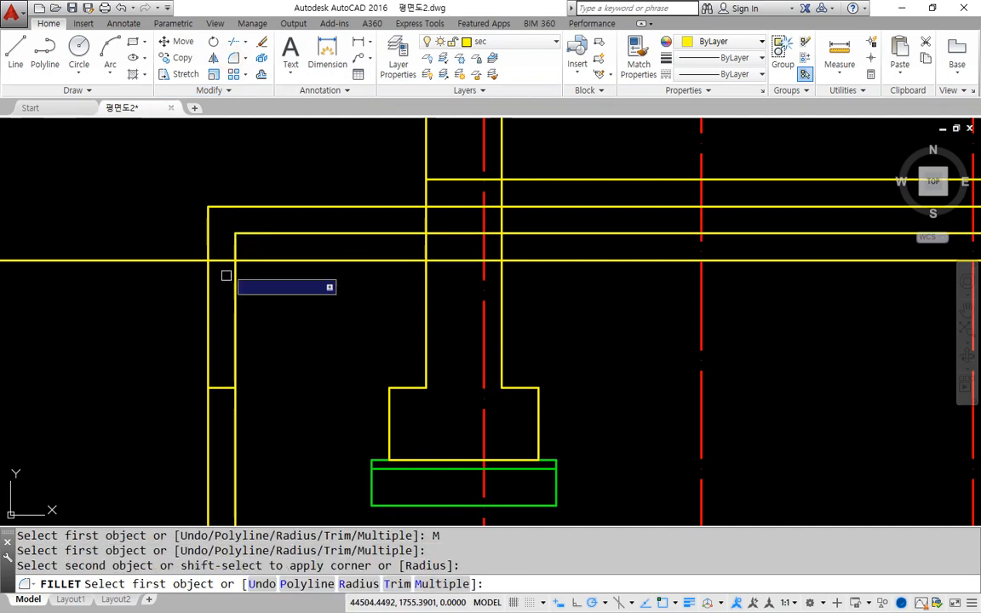
pyautogui.click(232, 344)
pyautogui.click(216, 387)
pyautogui.click(210, 375)
pyautogui.click(223, 387)
pyautogui.press('Escape')
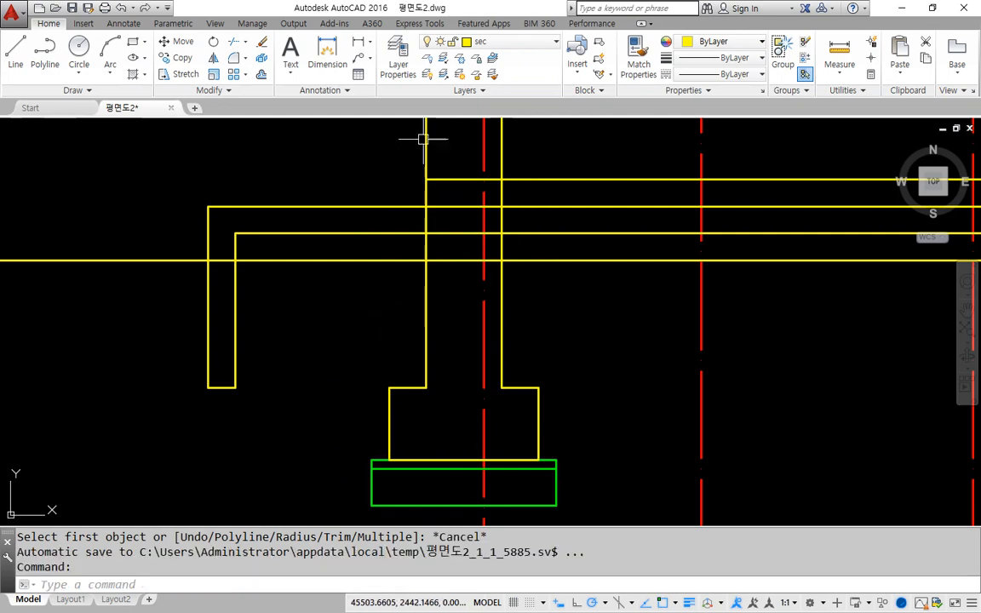
# Trim both slab lines inside the wall and both wall faces between the slab's top and underside
pyautogui.click(236, 46)
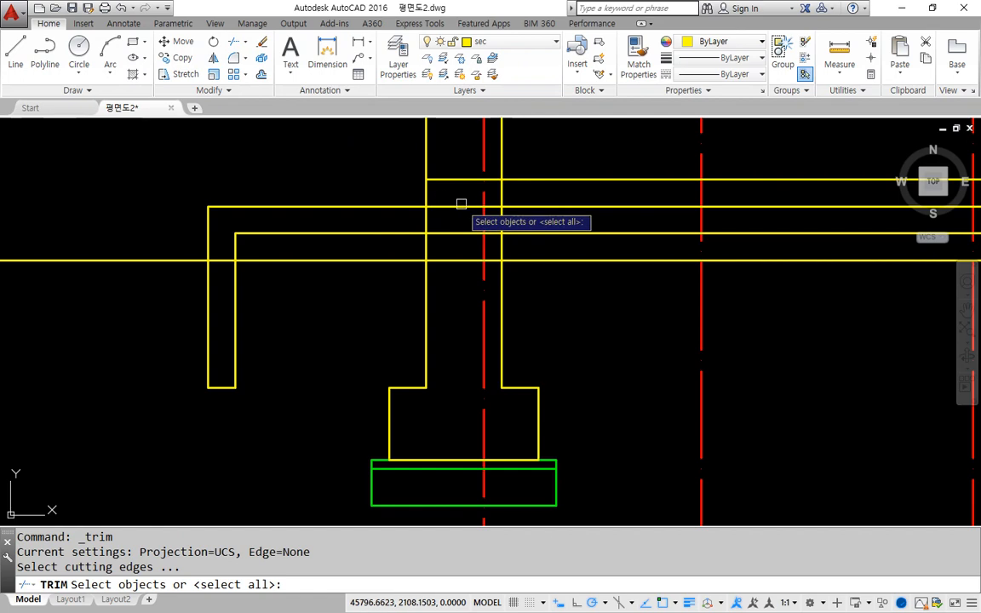
pyautogui.press('Return')
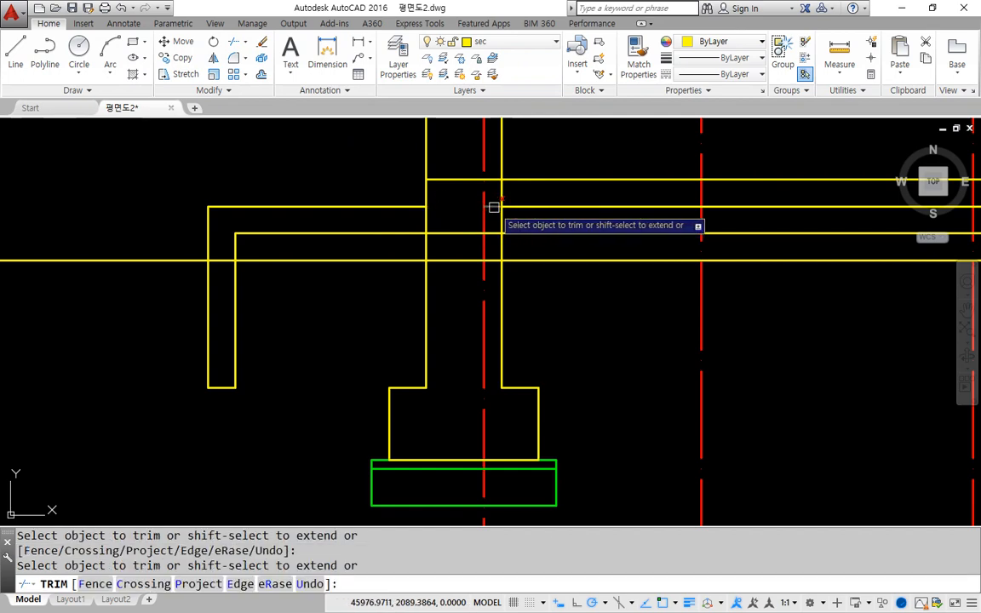
pyautogui.click(493, 207)
pyautogui.click(505, 219)
pyautogui.click(490, 234)
pyautogui.click(466, 234)
pyautogui.click(426, 219)
pyautogui.press('Return')
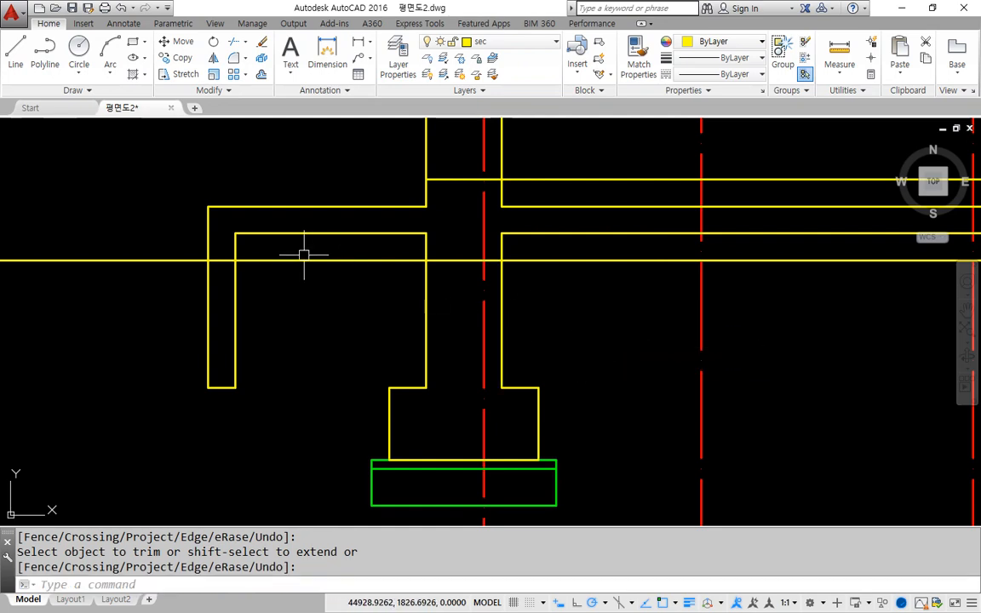
# Trim the ground line to the outer vertical face, removing everything on the building side
pyautogui.click(234, 43)
pyautogui.click(208, 240)
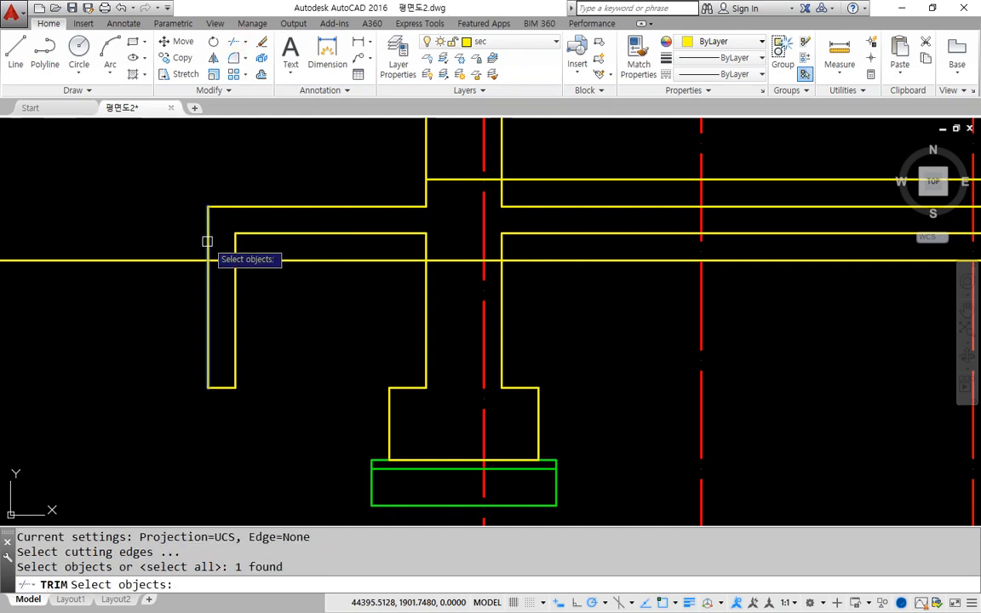
pyautogui.press('Return')
pyautogui.click(304, 260)
pyautogui.press('Return')
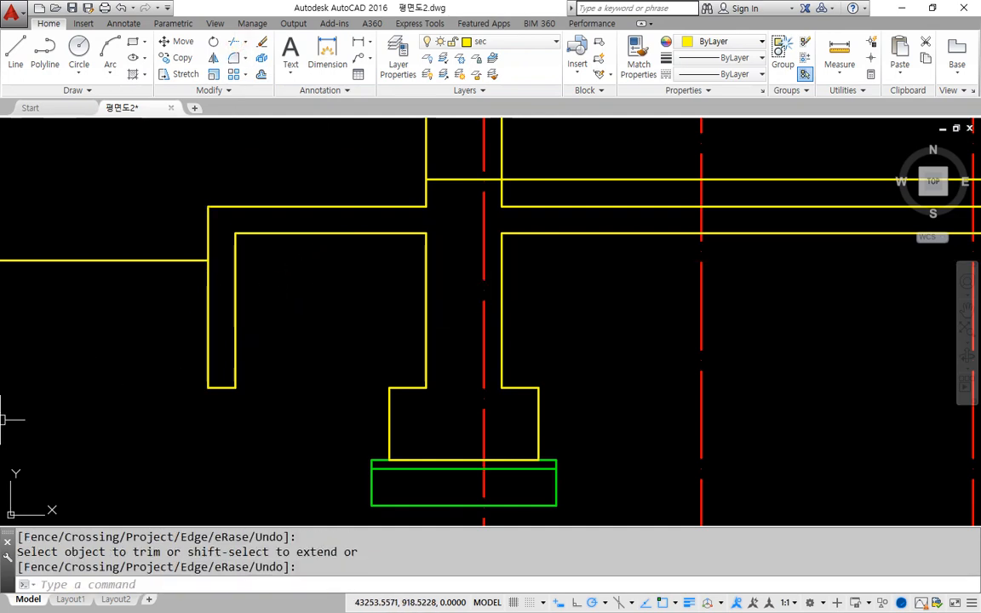
# Offset both slab underside lines and the downstand's bottom edge 50 downward, and its inner face 50 toward the footing
pyautogui.click(262, 74)
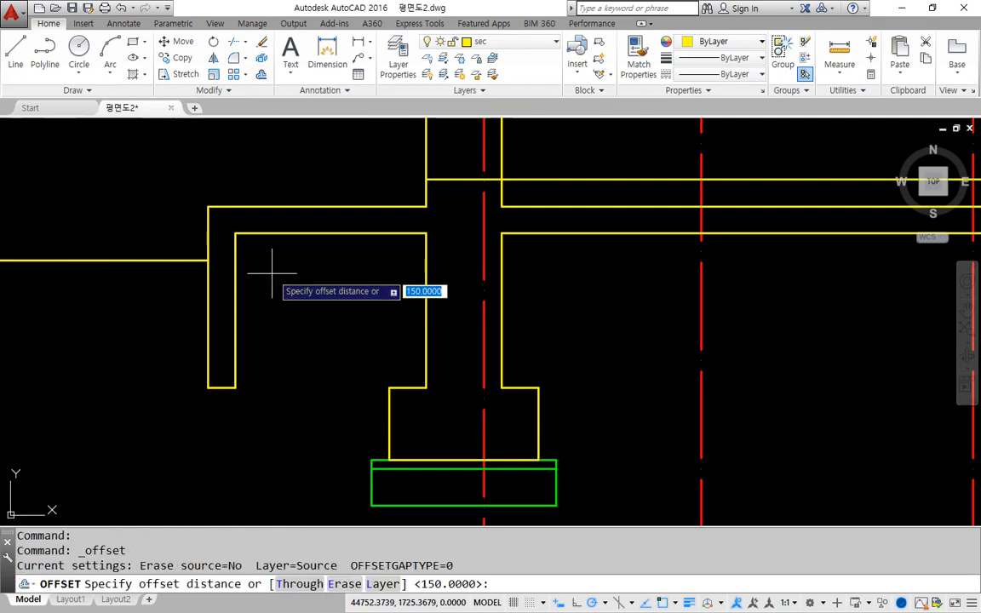
pyautogui.press('Return')
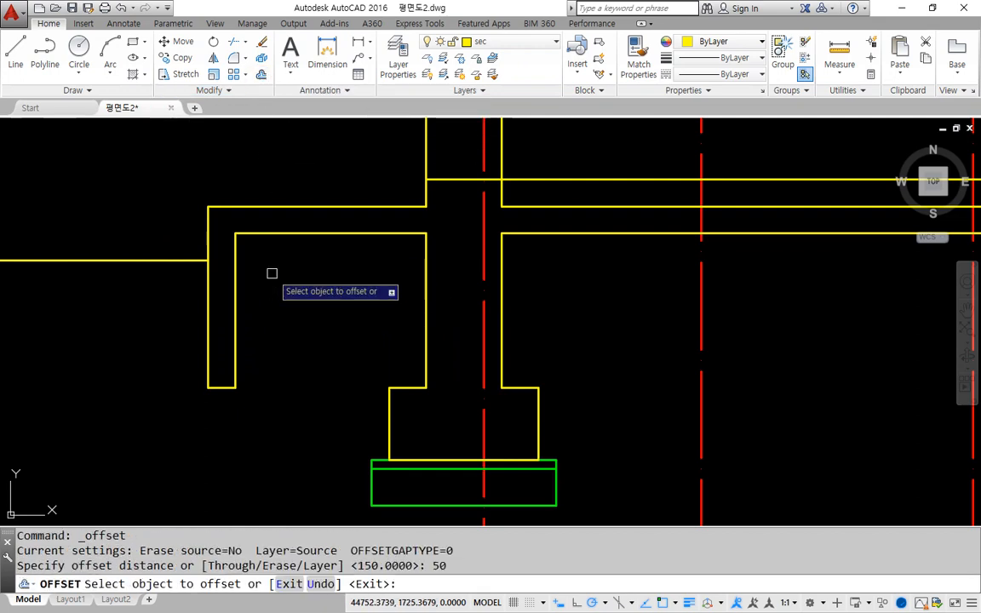
pyautogui.click(537, 233)
pyautogui.click(538, 270)
pyautogui.click(400, 234)
pyautogui.click(333, 284)
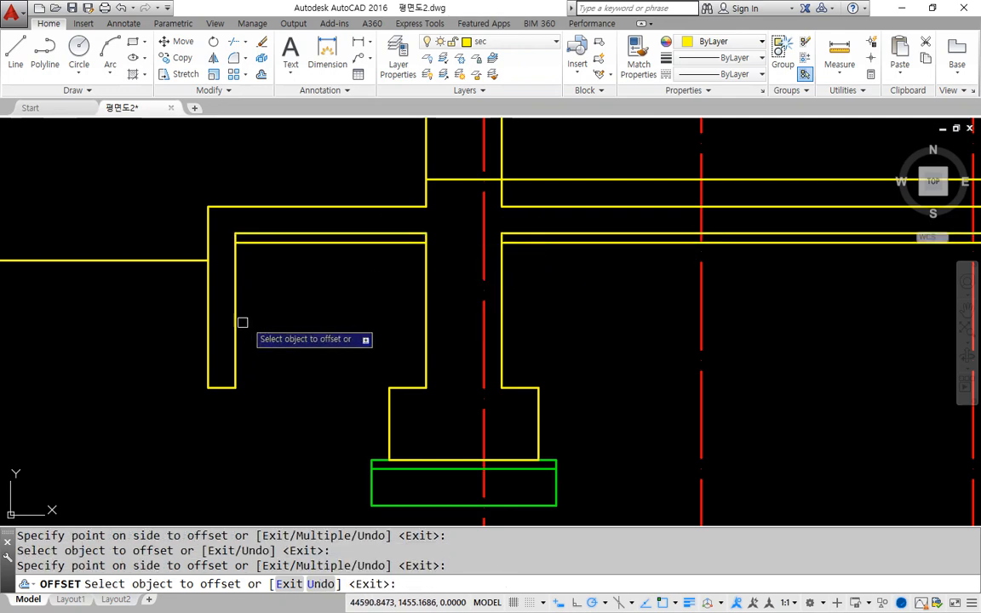
pyautogui.click(236, 326)
pyautogui.click(224, 361)
pyautogui.click(218, 387)
pyautogui.click(221, 416)
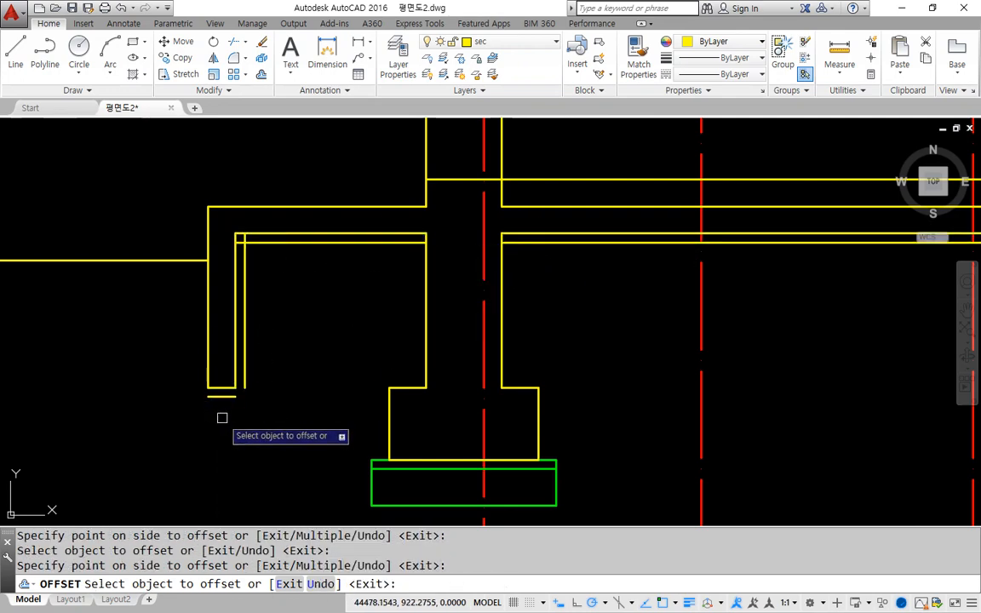
pyautogui.press('Return')
# Fillet the 50 offset lines into square corners around the downstand's inner face, at its bottom and under the slab
pyautogui.click(235, 60)
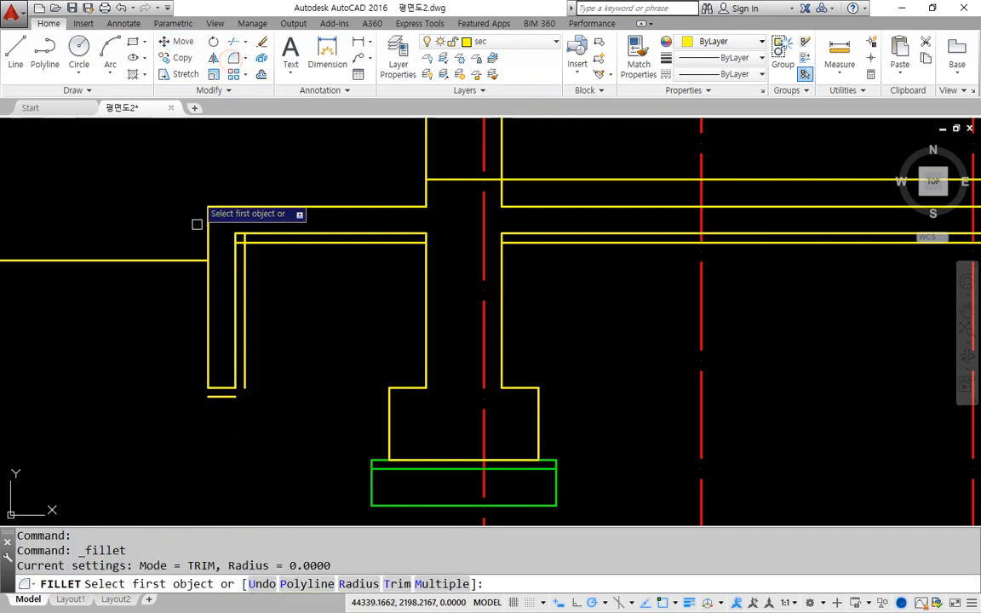
pyautogui.write('m')
pyautogui.press('Return')
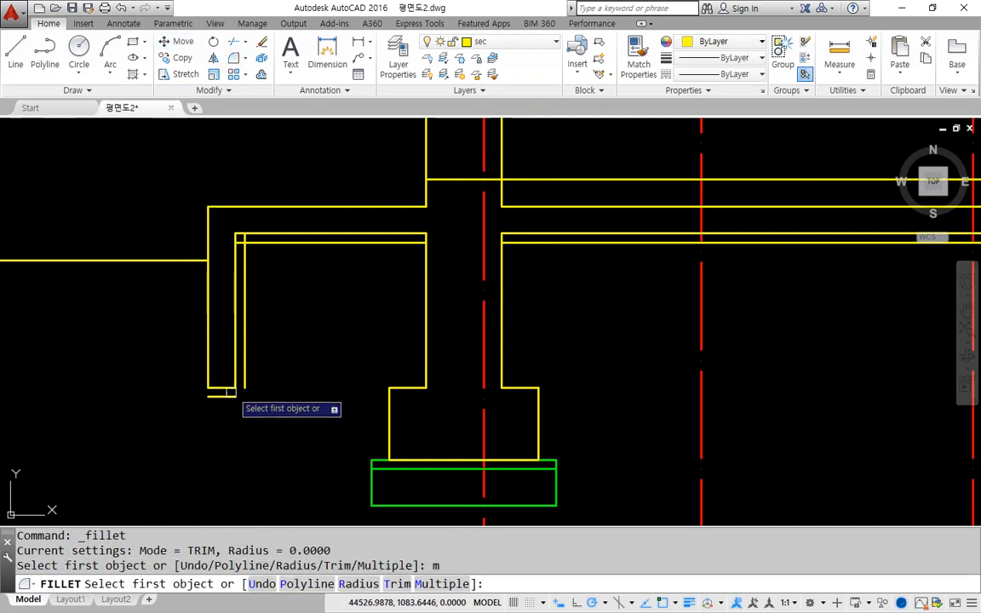
pyautogui.click(234, 395)
pyautogui.click(246, 338)
pyautogui.click(245, 271)
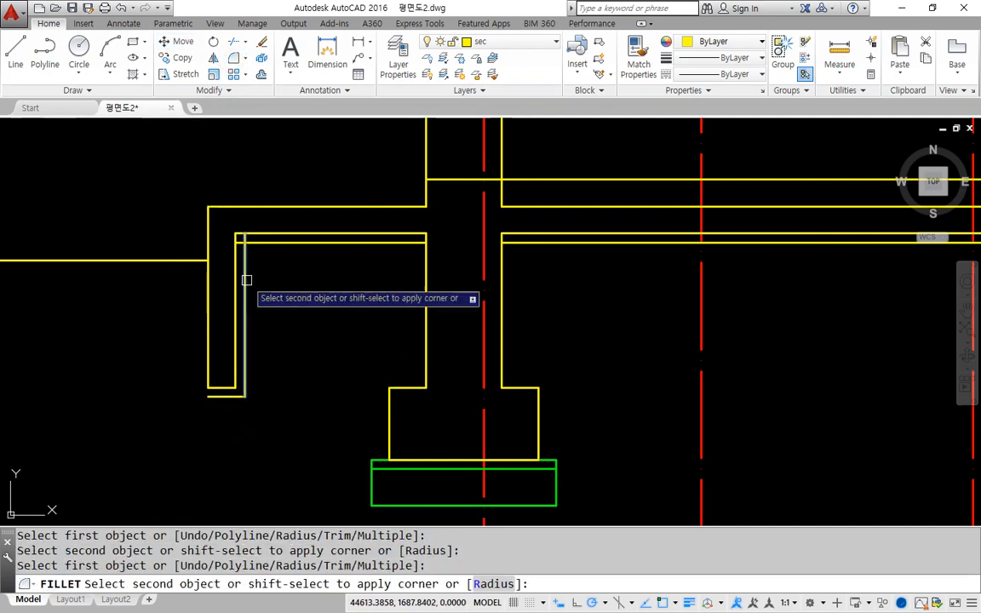
pyautogui.click(272, 242)
pyautogui.press('Escape')
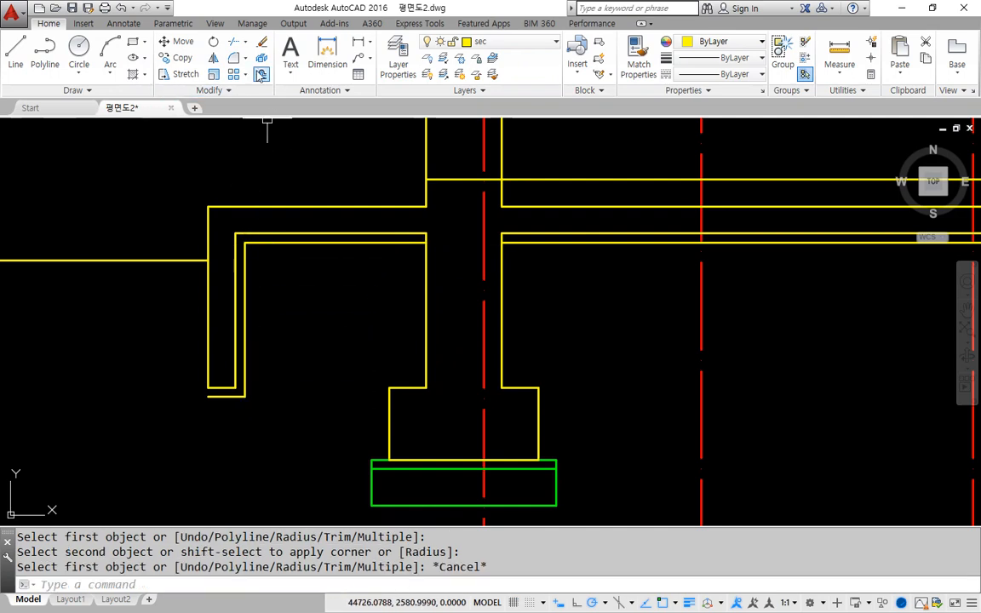
# Offset the new horizontal lines under the slab and downstand another 200 downward, and the new vertical line 200 toward the footing
pyautogui.click(261, 74)
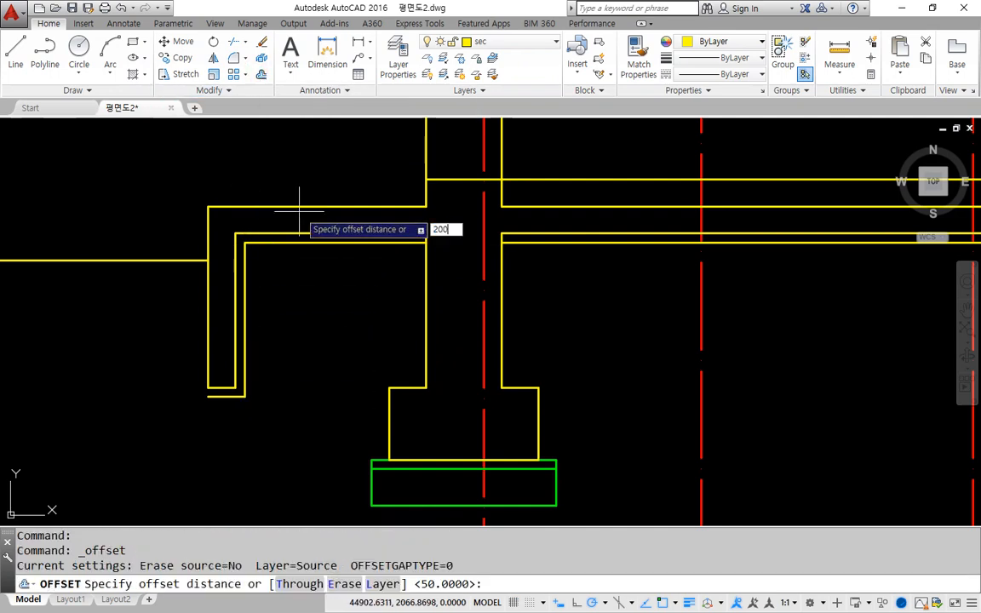
pyautogui.press('Return')
pyautogui.click(618, 242)
pyautogui.click(610, 295)
pyautogui.click(379, 243)
pyautogui.click(264, 303)
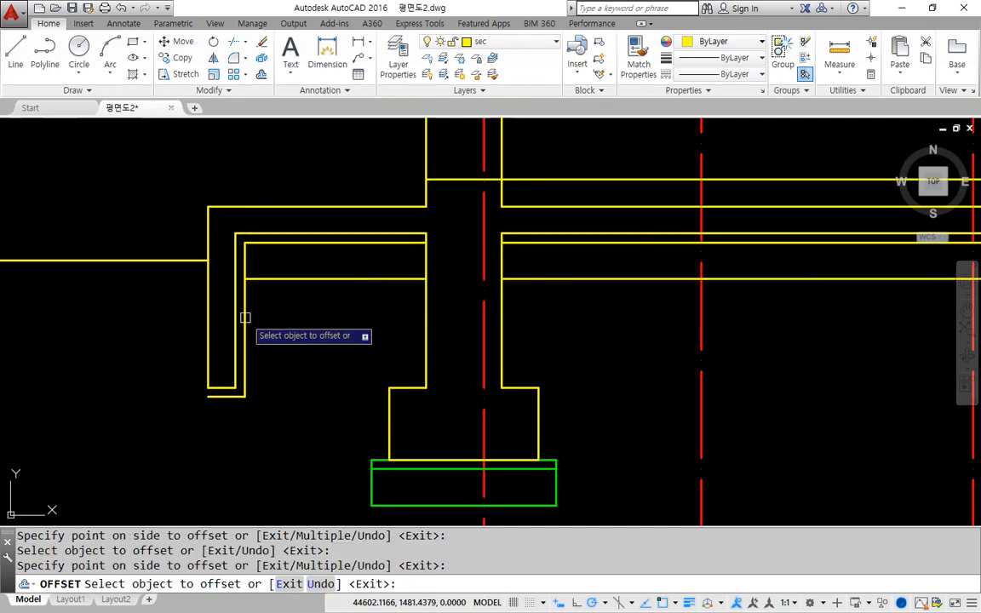
pyautogui.click(245, 318)
pyautogui.click(264, 349)
pyautogui.click(223, 396)
pyautogui.click(225, 439)
pyautogui.press('Escape')
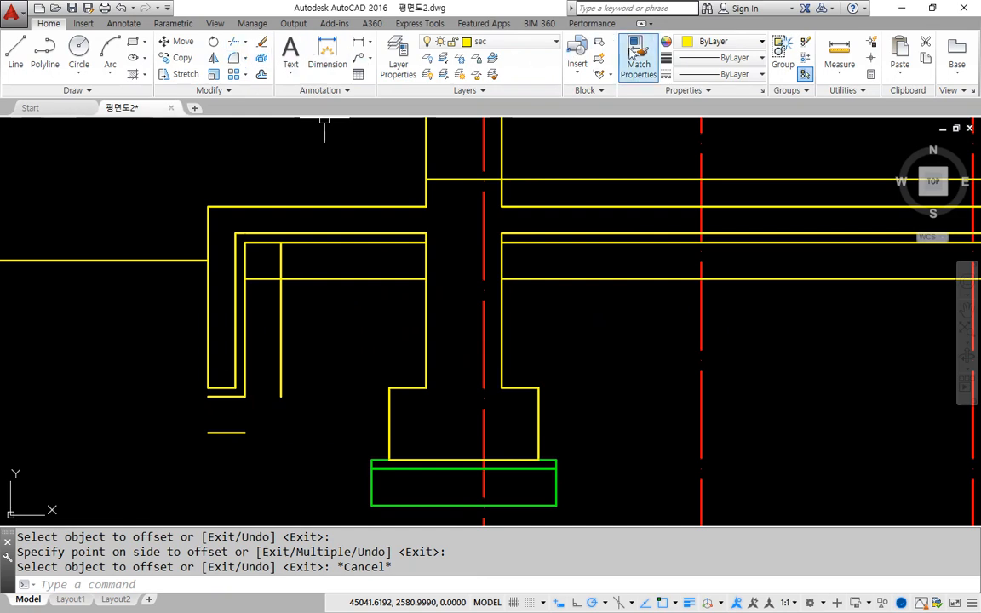
# Fillet the 200 offset lines into square corners under the slab and at the downstand's bottom
pyautogui.click(234, 60)
pyautogui.write('m')
pyautogui.press('Return')
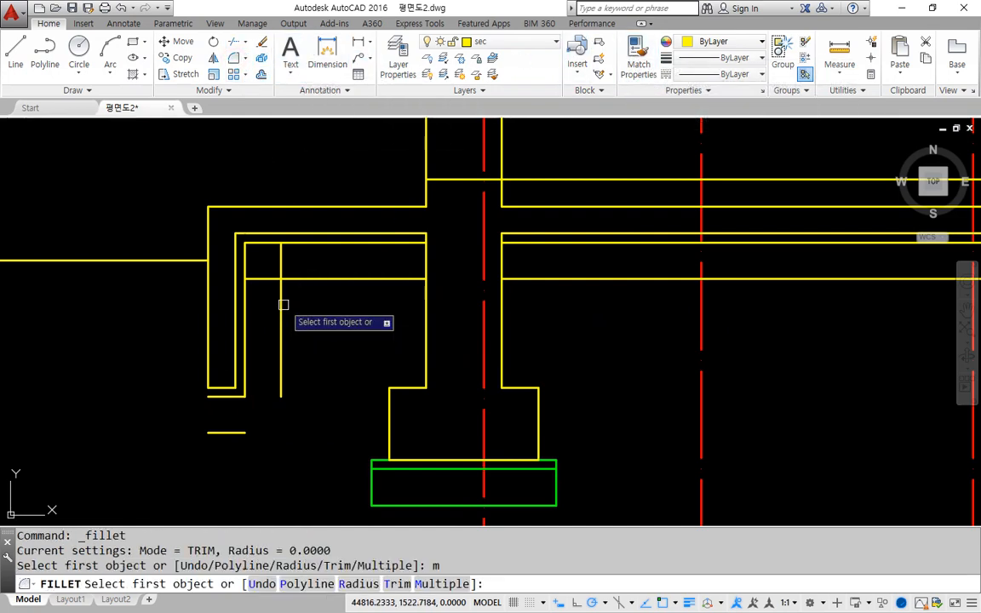
pyautogui.click(297, 278)
pyautogui.click(281, 331)
pyautogui.click(278, 365)
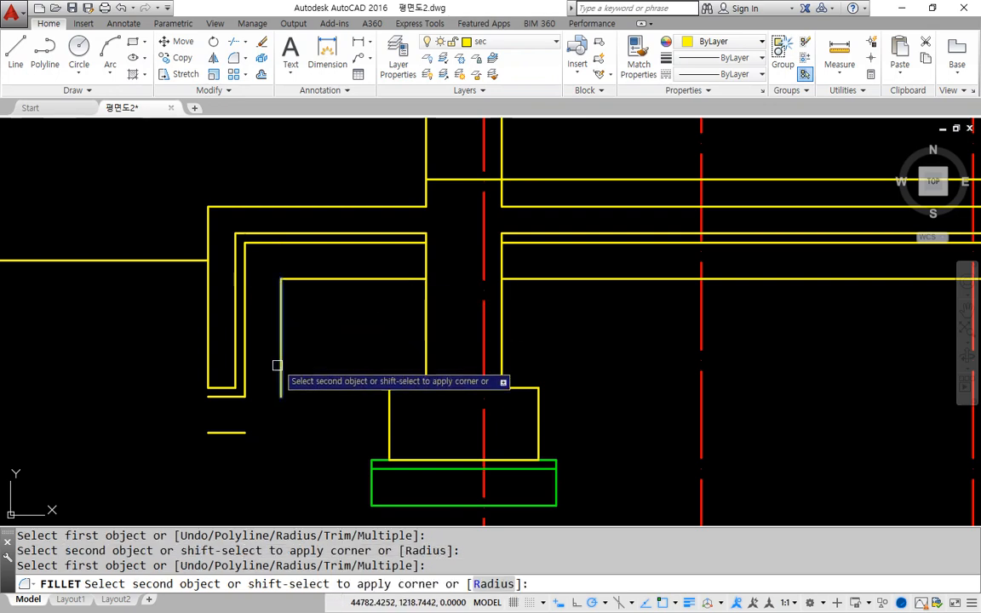
pyautogui.click(227, 433)
pyautogui.press('Escape')
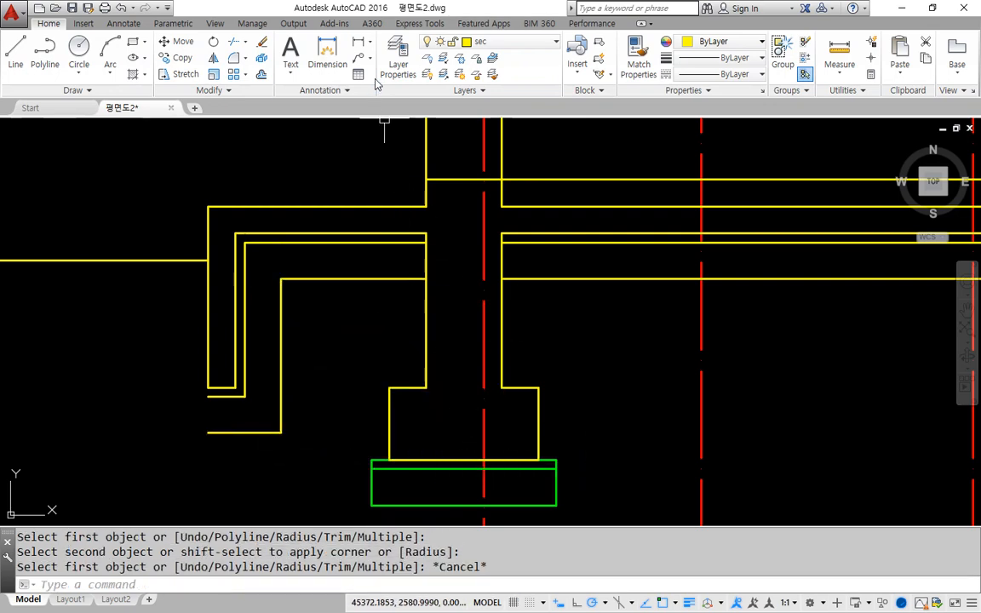
# Match the properties of the green footing base line onto all the 50 and 200 offset lines under the slab and downstand
pyautogui.click(637, 56)
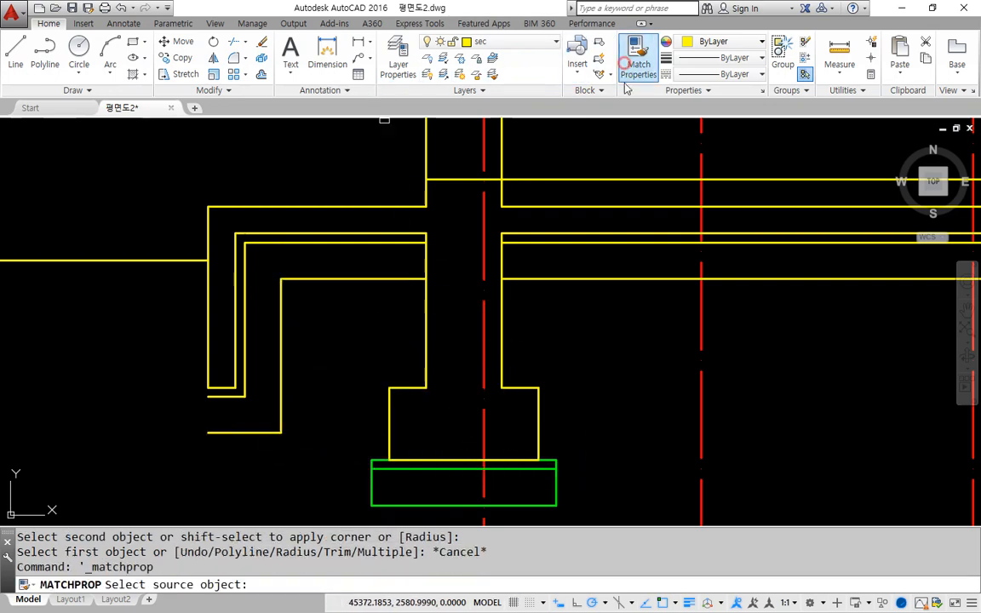
pyautogui.click(536, 505)
pyautogui.click(622, 285)
pyautogui.click(600, 237)
pyautogui.click(326, 304)
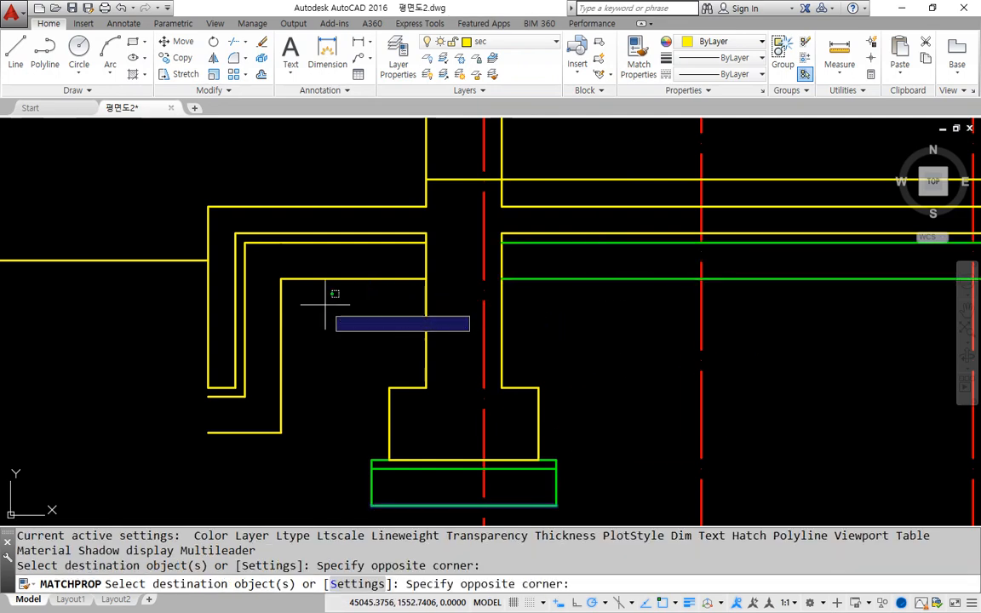
pyautogui.click(244, 241)
pyautogui.click(263, 467)
pyautogui.click(219, 393)
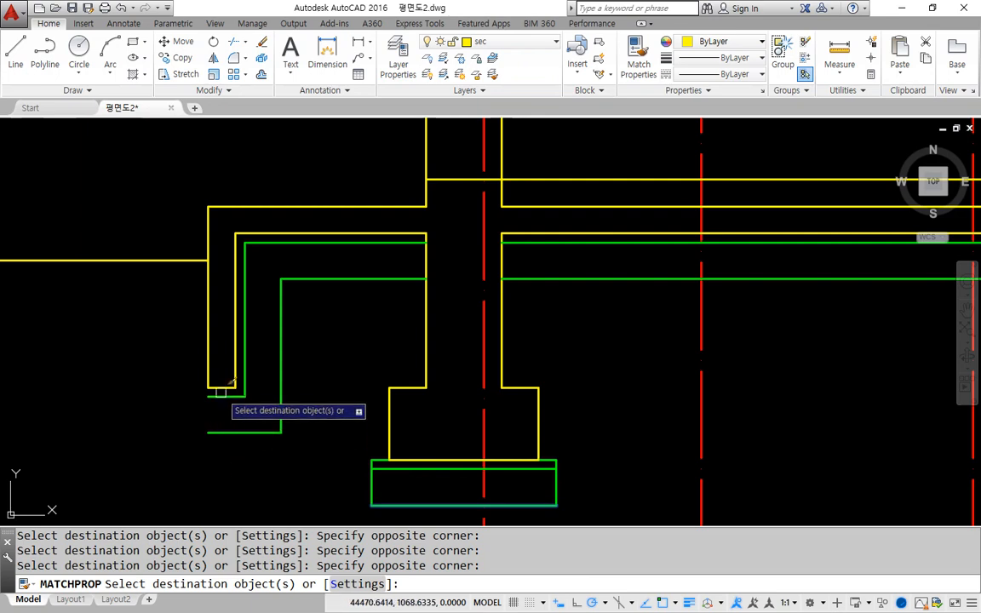
pyautogui.press('Escape')
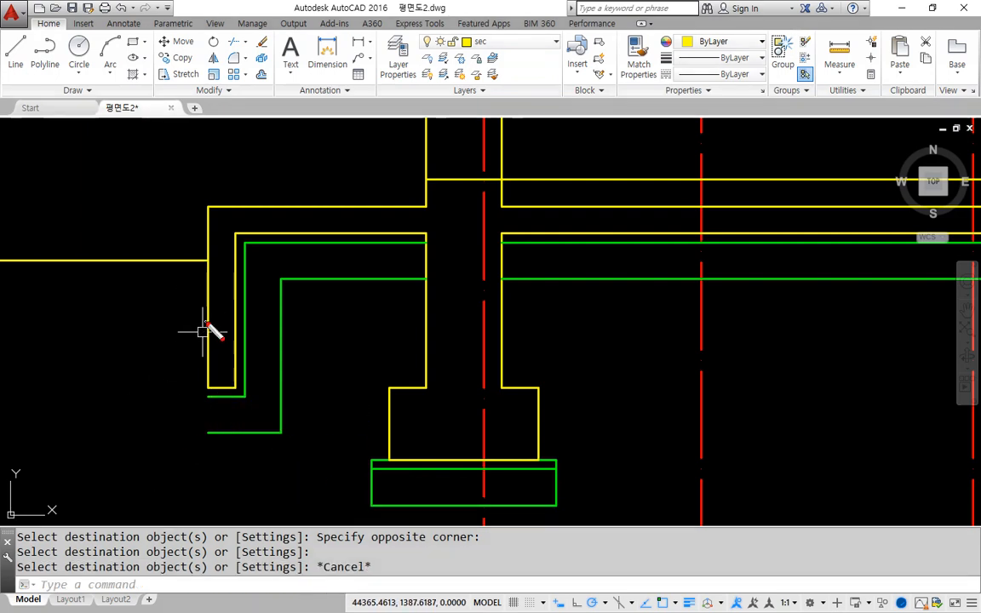
pyautogui.moveTo(207, 354); pyautogui.dragTo(212, 354)
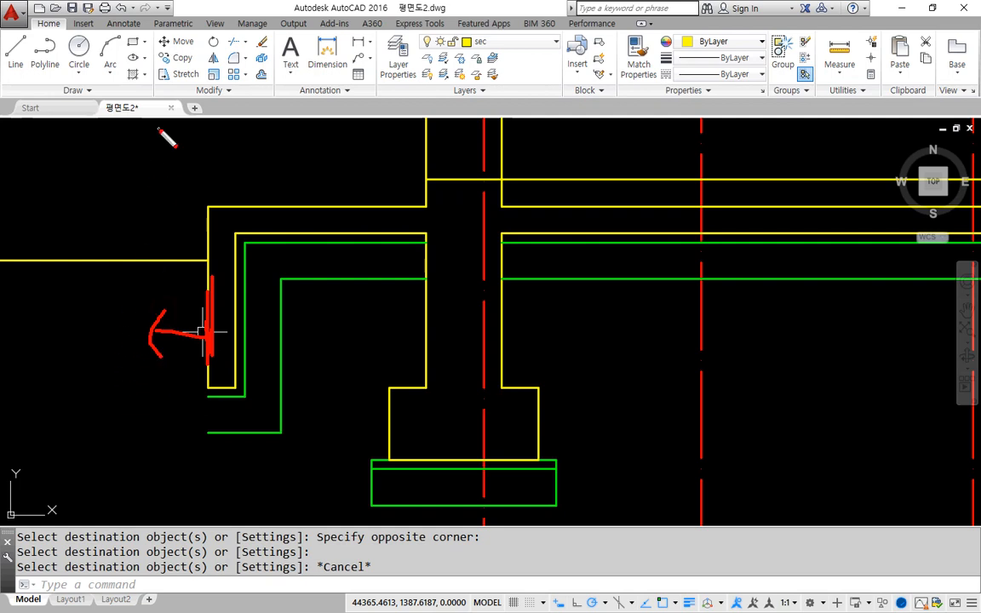
# Offset the outer face line of the edge downstand 100 outward, away from the footing
pyautogui.press('Escape')
pyautogui.click(261, 74)
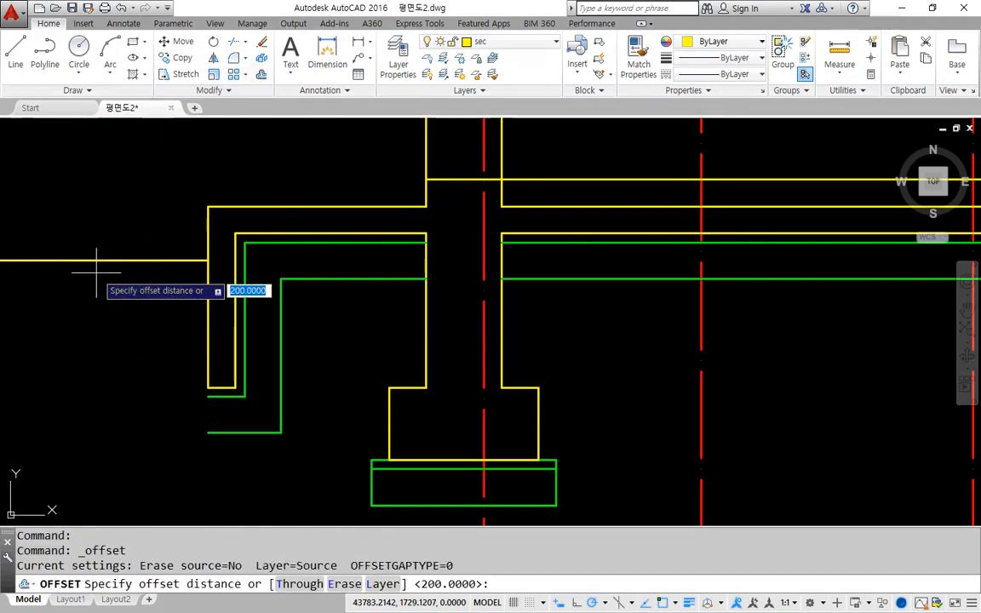
pyautogui.press('Return')
pyautogui.click(205, 347)
pyautogui.click(172, 356)
pyautogui.press('Escape')
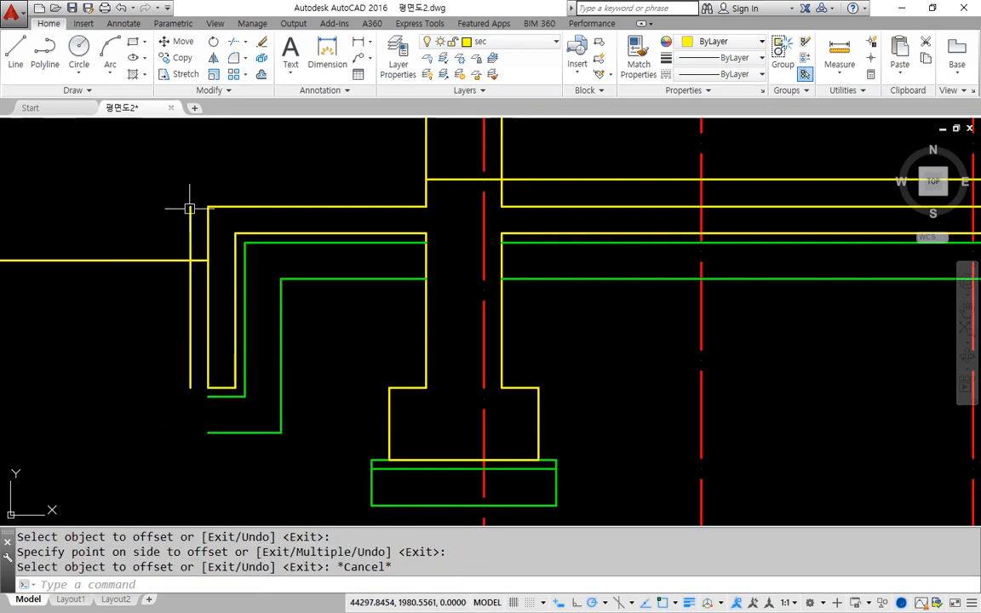
# Fillet both green lines under the downstand with the new vertical offset line to close the base layer's outer end
pyautogui.click(234, 59)
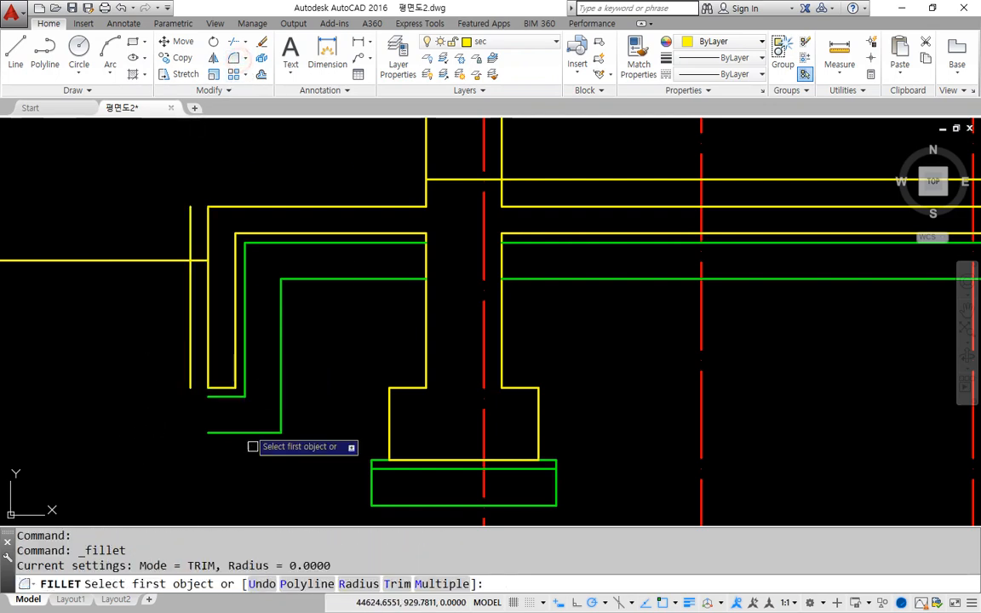
pyautogui.click(440, 584)
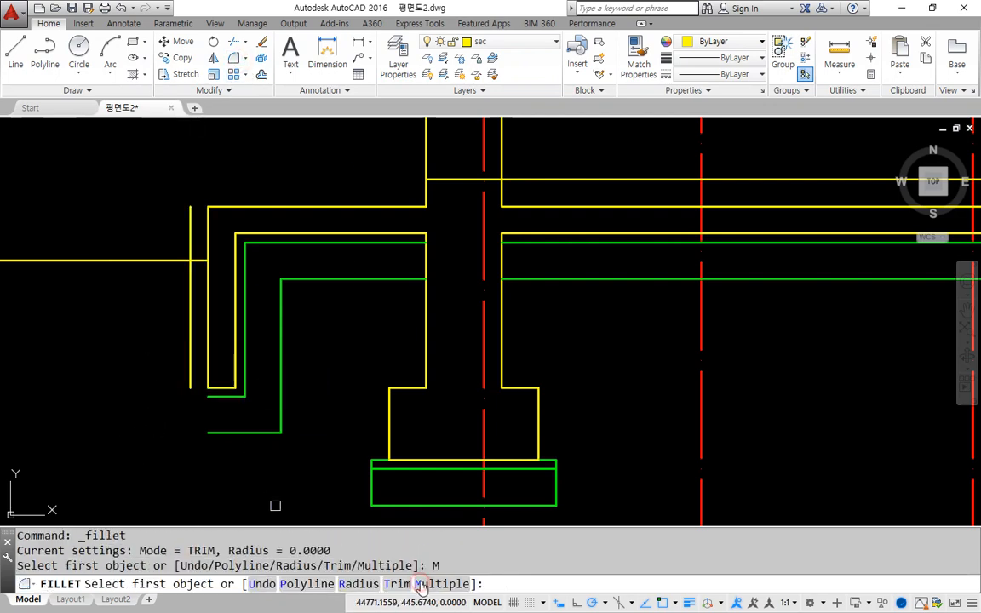
pyautogui.click(211, 431)
pyautogui.click(188, 377)
pyautogui.click(214, 397)
pyautogui.click(190, 413)
pyautogui.press('Escape')
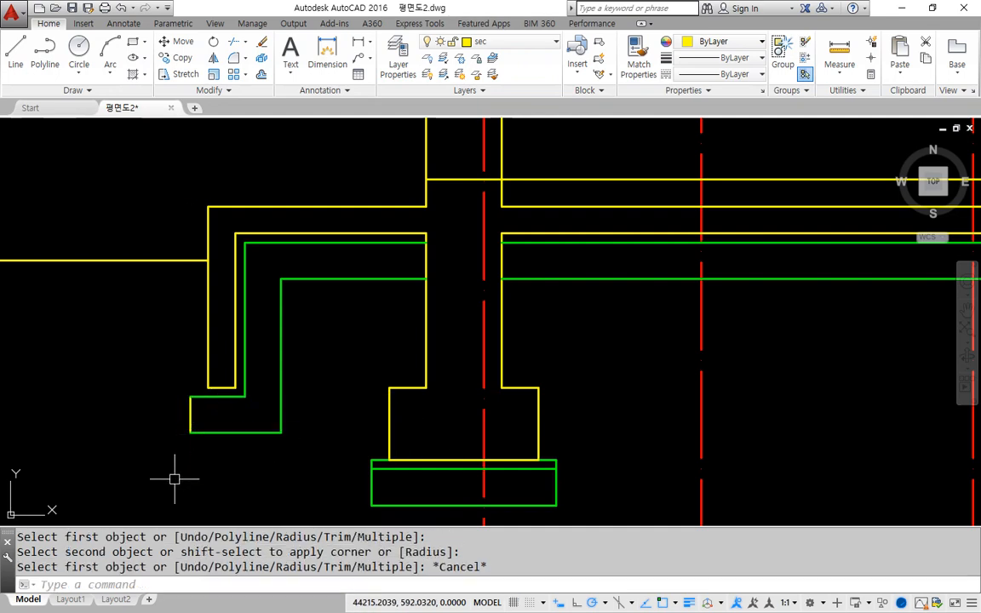
# Match the properties of the green base layer line onto the vertical line closing its outer end
pyautogui.click(638, 56)
pyautogui.click(207, 433)
pyautogui.click(219, 405)
pyautogui.click(157, 400)
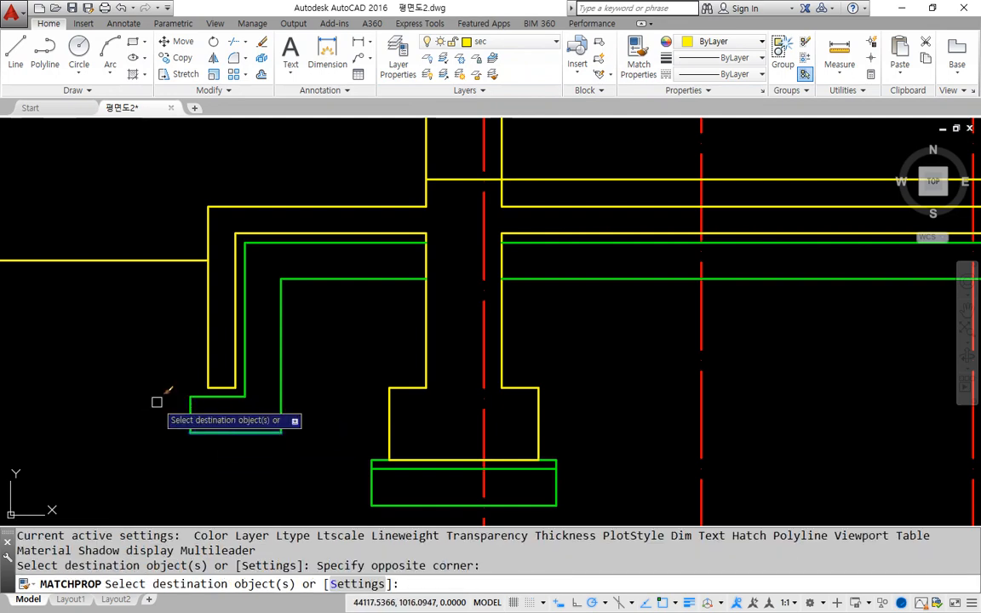
pyautogui.press('Escape')
# Fillet the downstand's bottom line with the base layer's outer end line and match its properties to the green line
pyautogui.scroll(2, 272, 422)
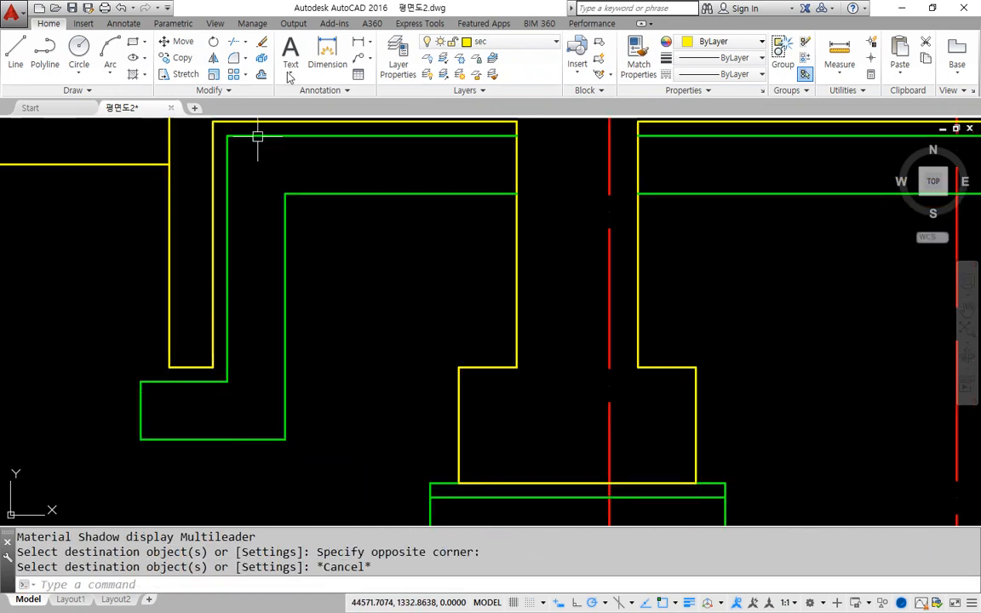
pyautogui.click(233, 60)
pyautogui.click(170, 366)
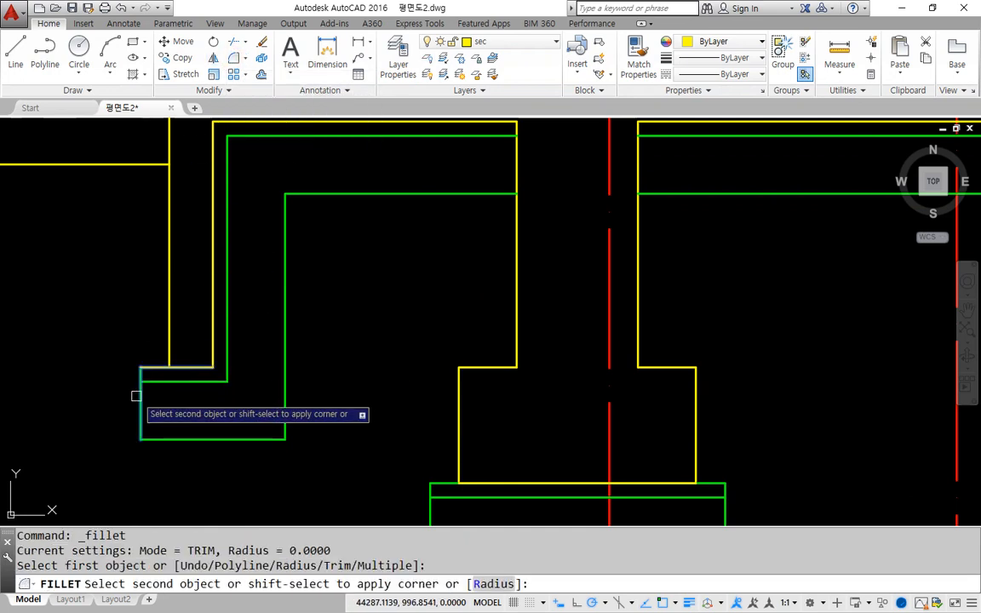
pyautogui.click(140, 396)
pyautogui.press('Escape')
pyautogui.click(637, 58)
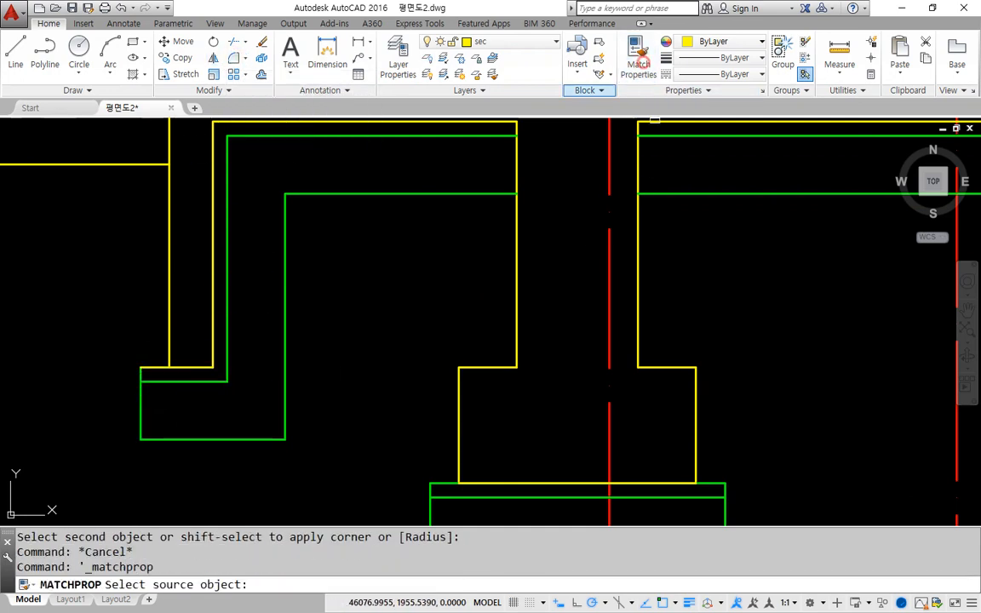
pyautogui.click(139, 396)
pyautogui.press('Escape')
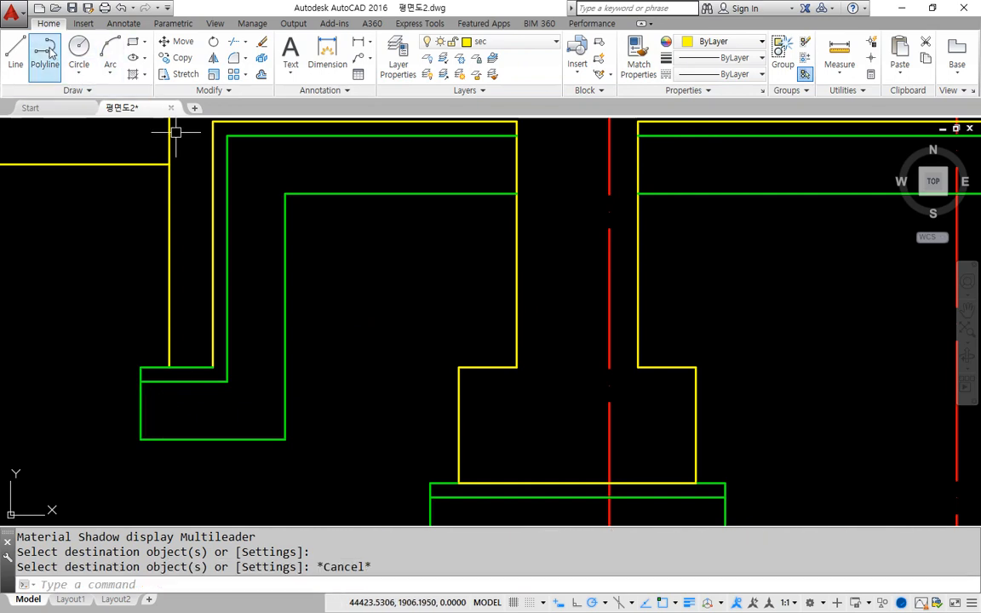
# Draw a section line along the downstand's bottom from its outer face to its inner face
pyautogui.click(15, 53)
pyautogui.click(169, 367)
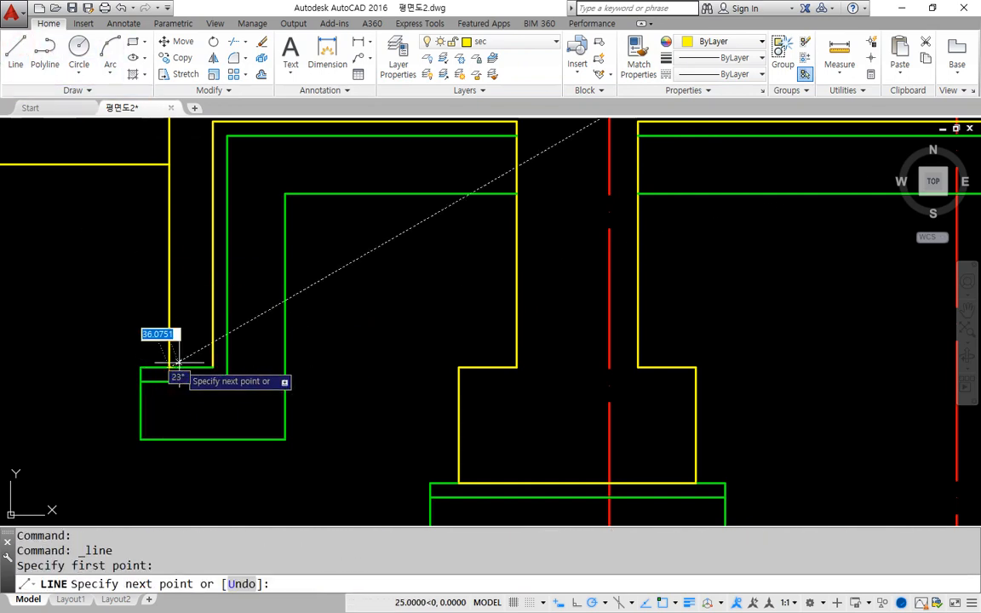
pyautogui.click(213, 367)
pyautogui.press('Escape')
pyautogui.scroll(-2, 405, 346)
pyautogui.moveTo(405, 346)
pyautogui.mouseDown(button='middle')
pyautogui.moveTo(348, 378)
pyautogui.moveTo(340, 355)
pyautogui.mouseUp(button='middle')
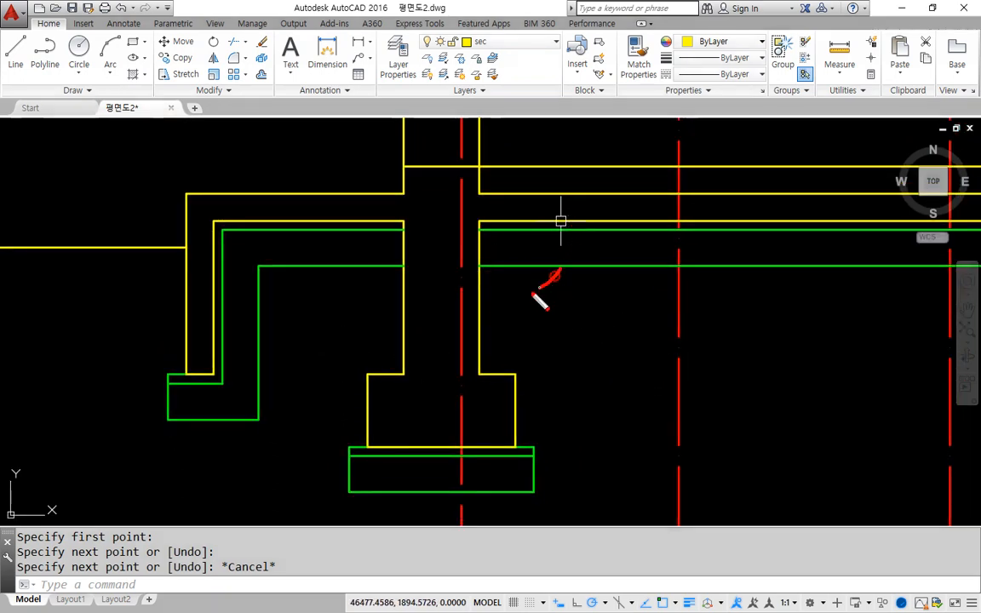
pyautogui.moveTo(378, 310); pyautogui.dragTo(418, 260)
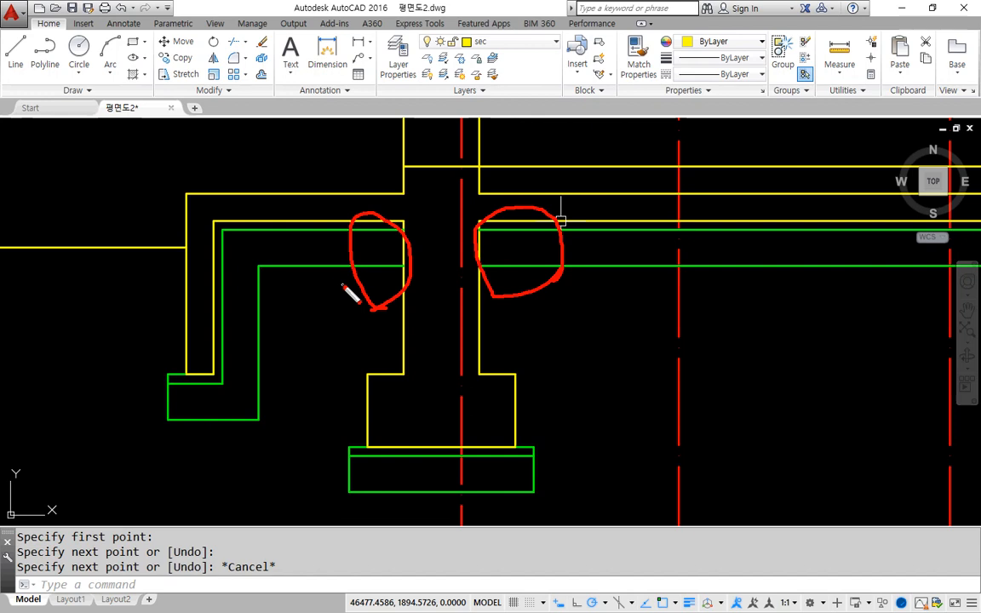
pyautogui.press('Escape')
# Offset both faces of the foundation wall below the slab 300 outward, one to each side
pyautogui.click(262, 75)
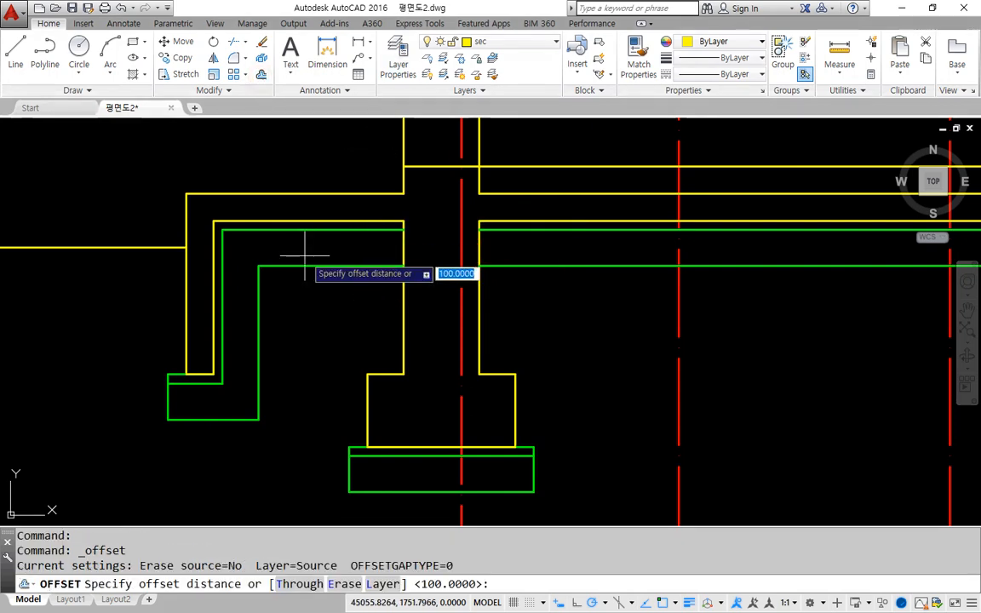
pyautogui.press('Return')
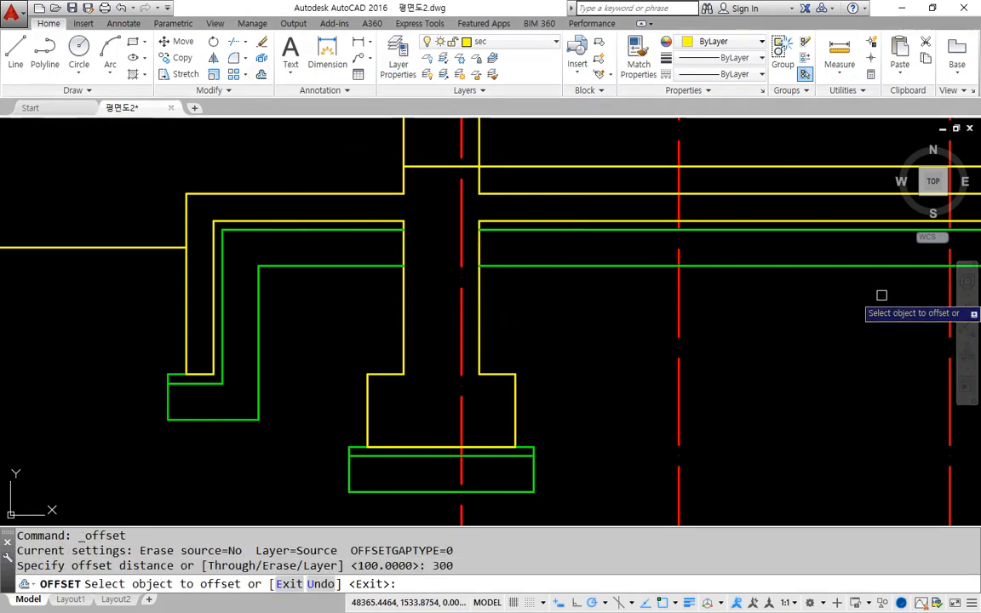
pyautogui.click(404, 300)
pyautogui.click(365, 302)
pyautogui.click(479, 300)
pyautogui.click(570, 305)
pyautogui.press('Escape')
# Draw a diagonal of about 45 degrees down toward the wall from the upper end of each 300 offset line
pyautogui.scroll(2, 370, 200)
pyautogui.scroll(2, 370, 200)
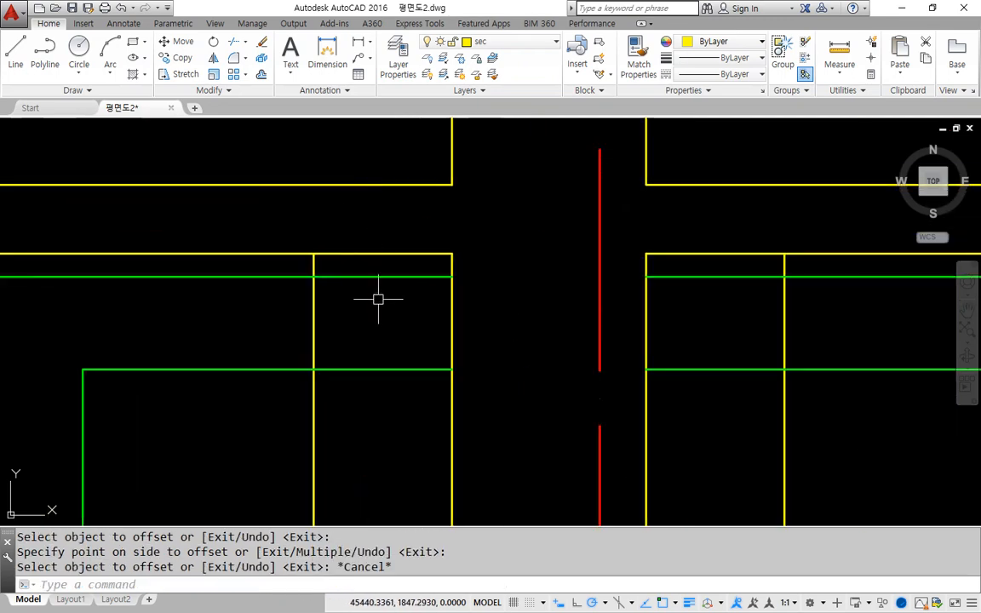
pyautogui.click(16, 51)
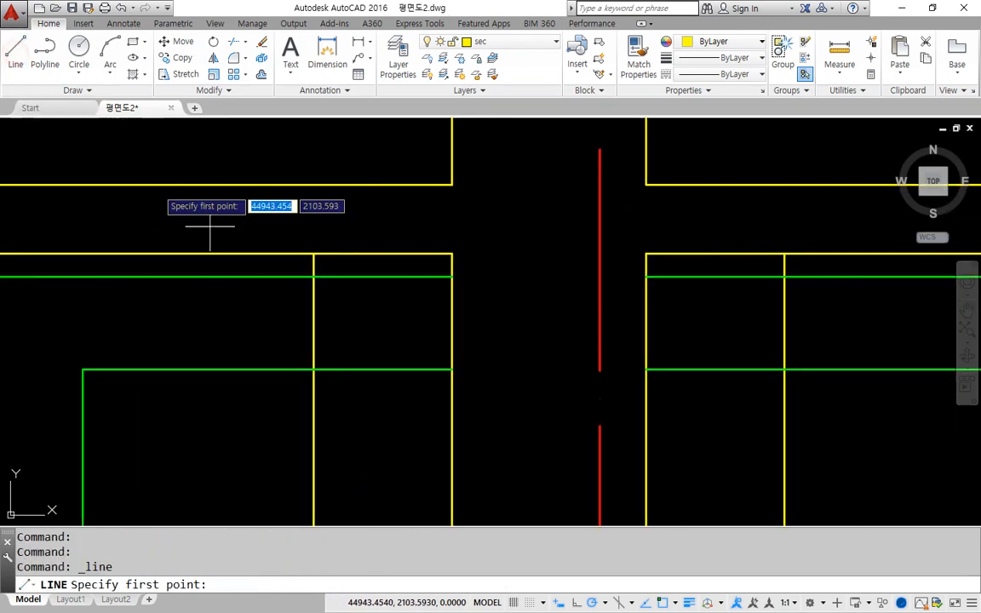
pyautogui.click(314, 254)
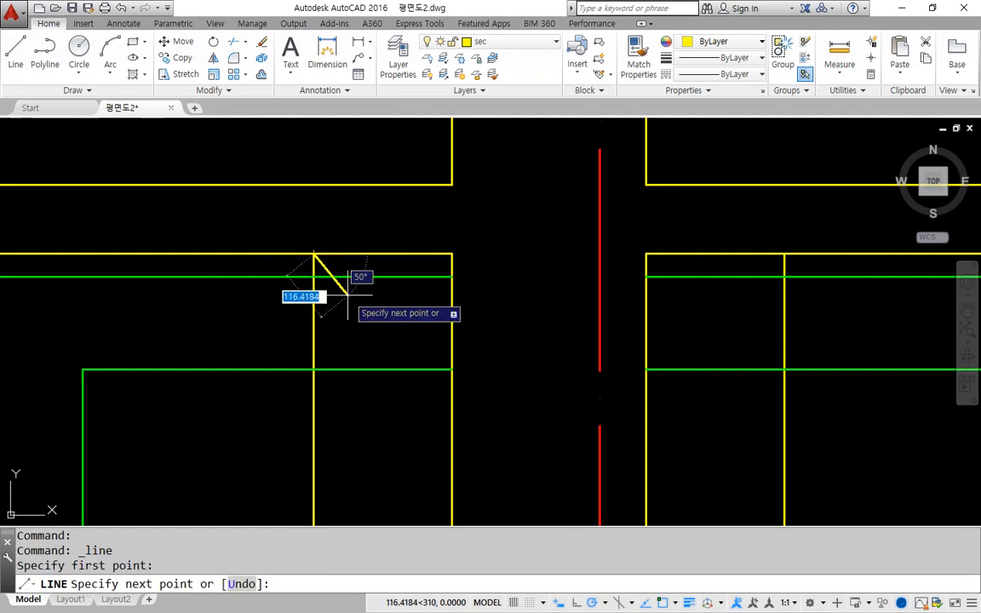
pyautogui.click(355, 296)
pyautogui.press('Escape')
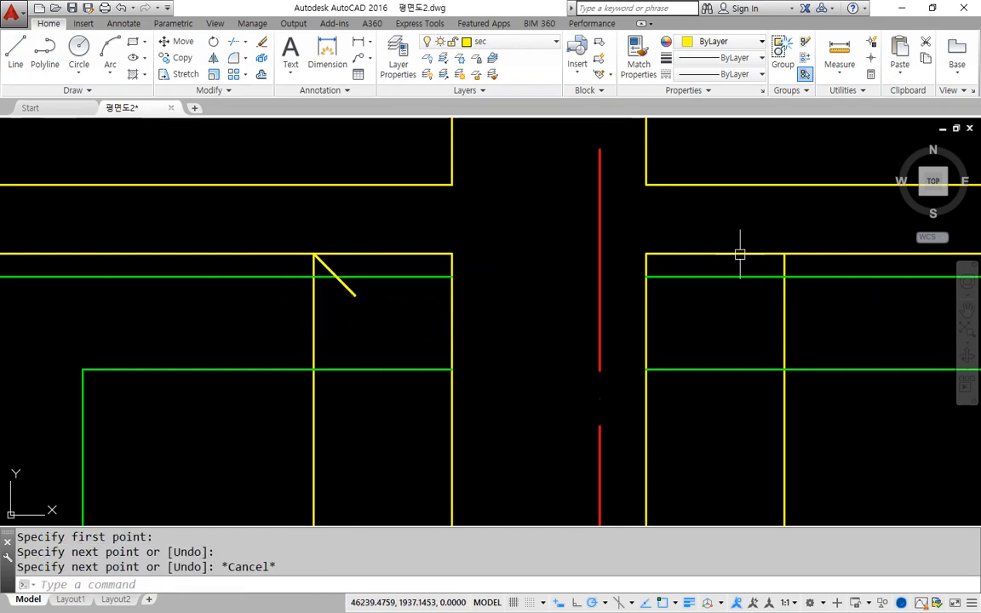
pyautogui.click(15, 51)
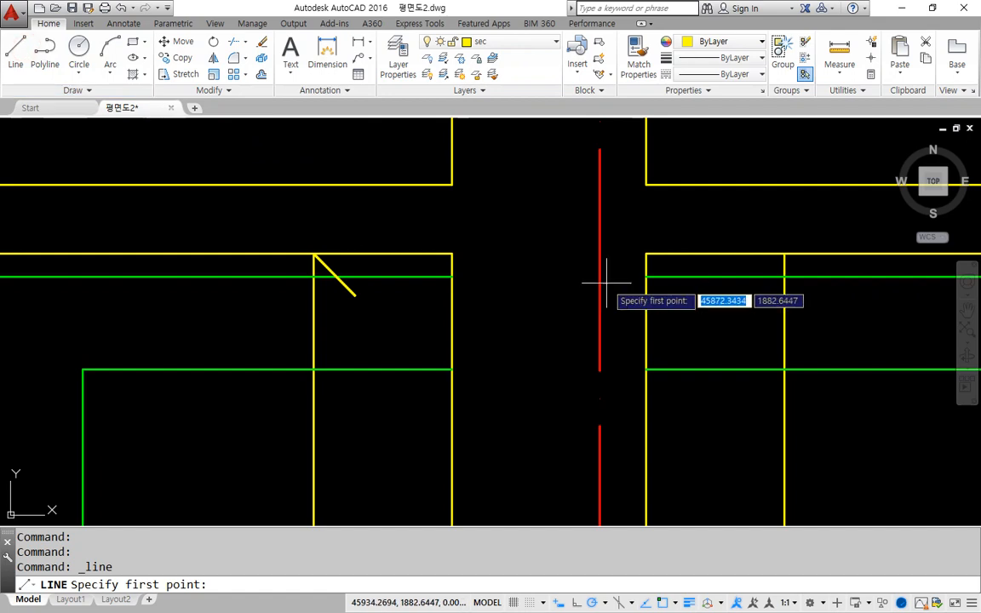
pyautogui.click(783, 253)
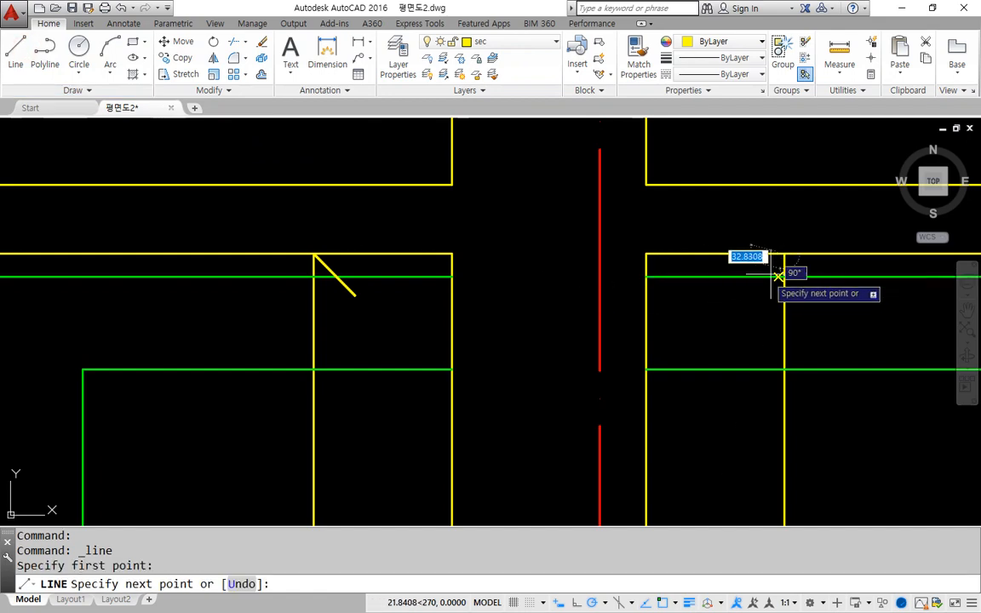
pyautogui.click(701, 334)
pyautogui.press('Escape')
# Erase the two vertical 300 offset lines on both sides of the foundation wall
pyautogui.moveTo(735, 352); pyautogui.dragTo(726, 322, button='middle')
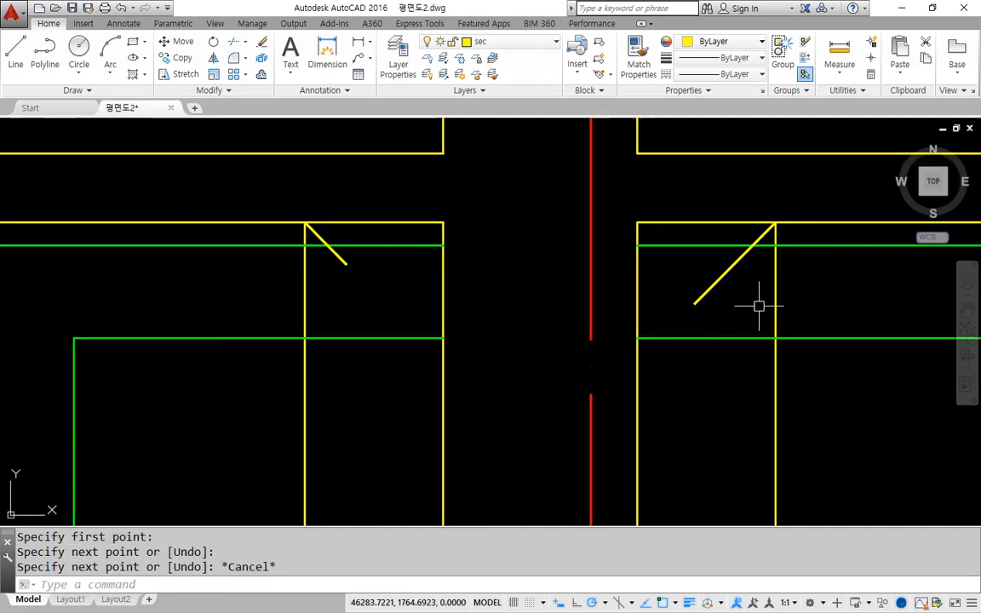
pyautogui.click(775, 303)
pyautogui.click(305, 298)
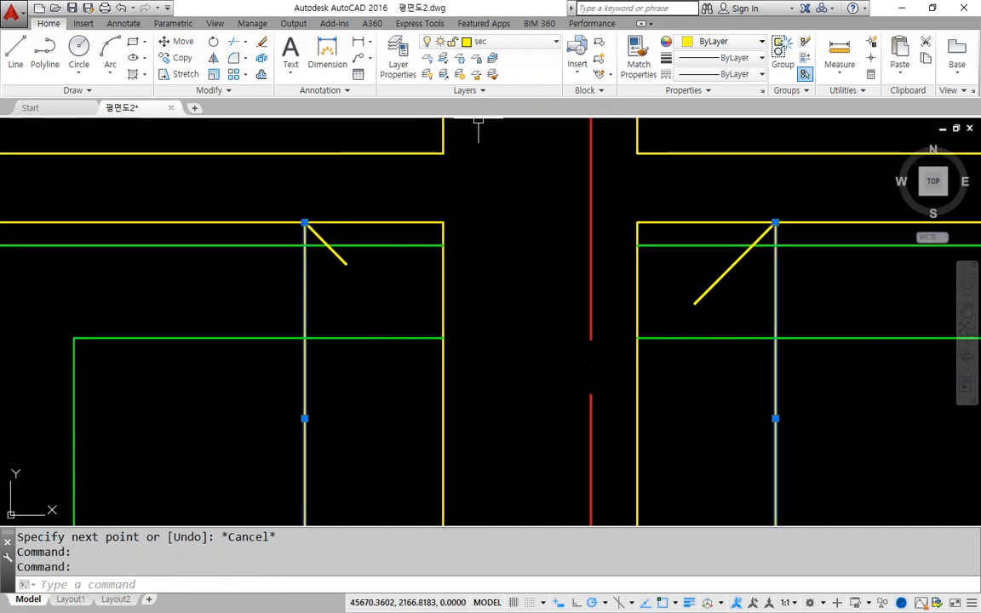
pyautogui.click(262, 43)
# Offset the two diagonal lines 50 downward, away from the foundation wall
pyautogui.click(262, 75)
pyautogui.write('50')
pyautogui.press('Return')
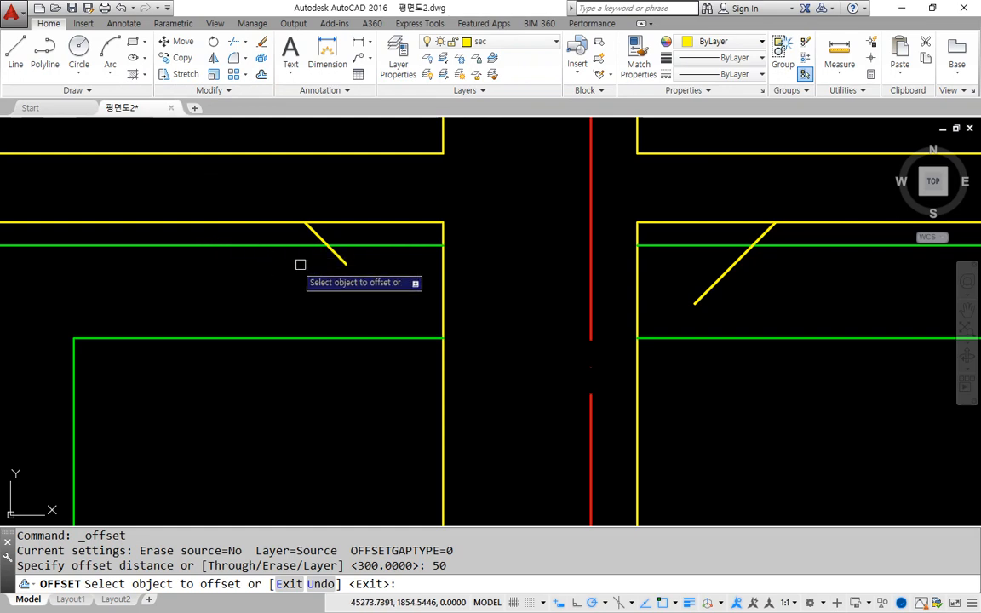
pyautogui.click(338, 260)
pyautogui.click(271, 322)
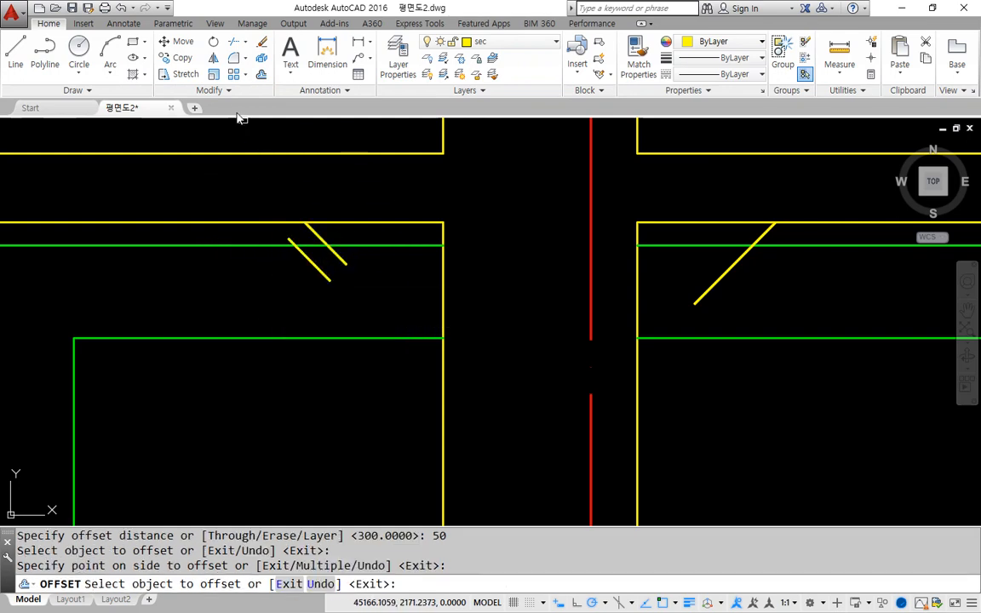
pyautogui.click(261, 75)
pyautogui.press('Return')
pyautogui.click(717, 279)
pyautogui.click(719, 313)
pyautogui.press('Return')
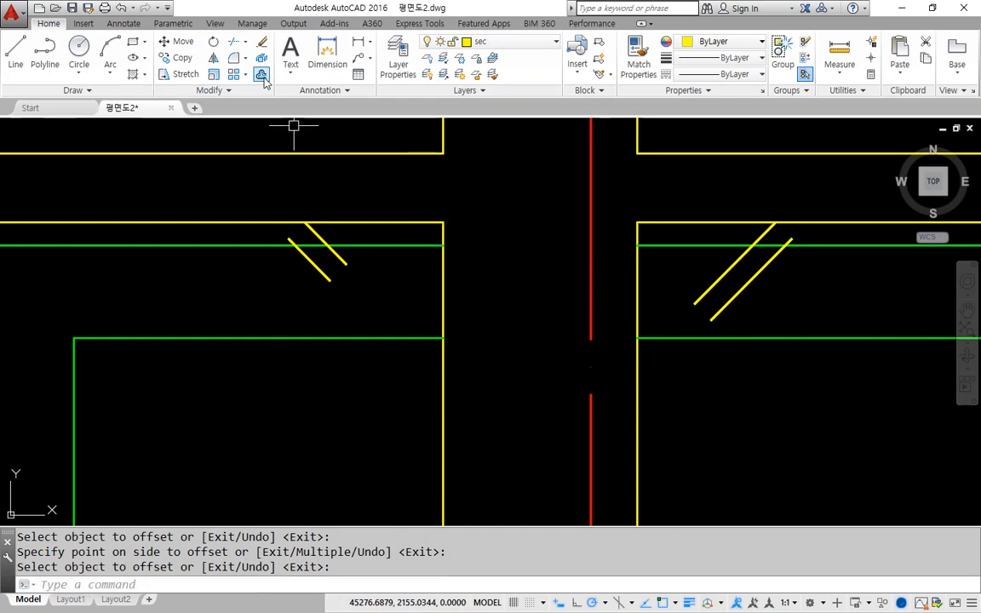
# Offset the two new diagonal lines another 200 downward, away from the foundation wall
pyautogui.click(261, 75)
pyautogui.write('200')
pyautogui.press('Return')
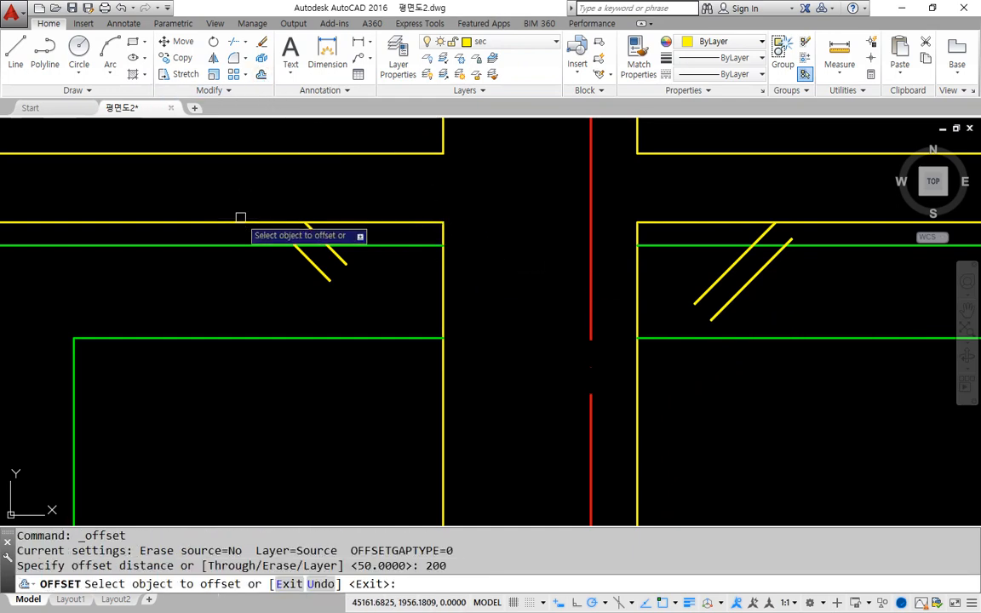
pyautogui.click(311, 268)
pyautogui.click(280, 287)
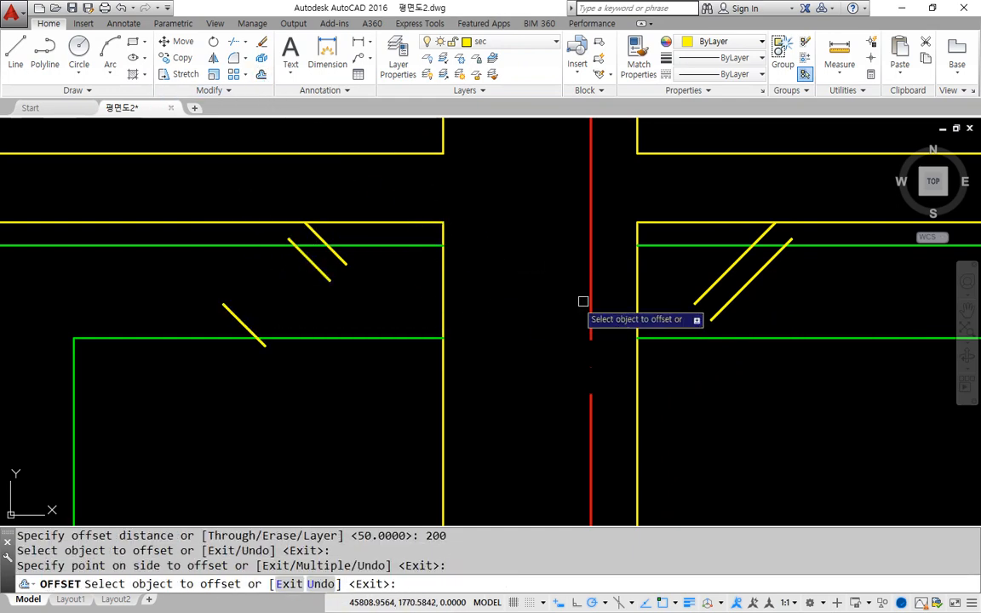
pyautogui.click(735, 295)
pyautogui.click(834, 392)
pyautogui.press('Escape')
pyautogui.moveTo(345, 330); pyautogui.dragTo(337, 286, button='middle')
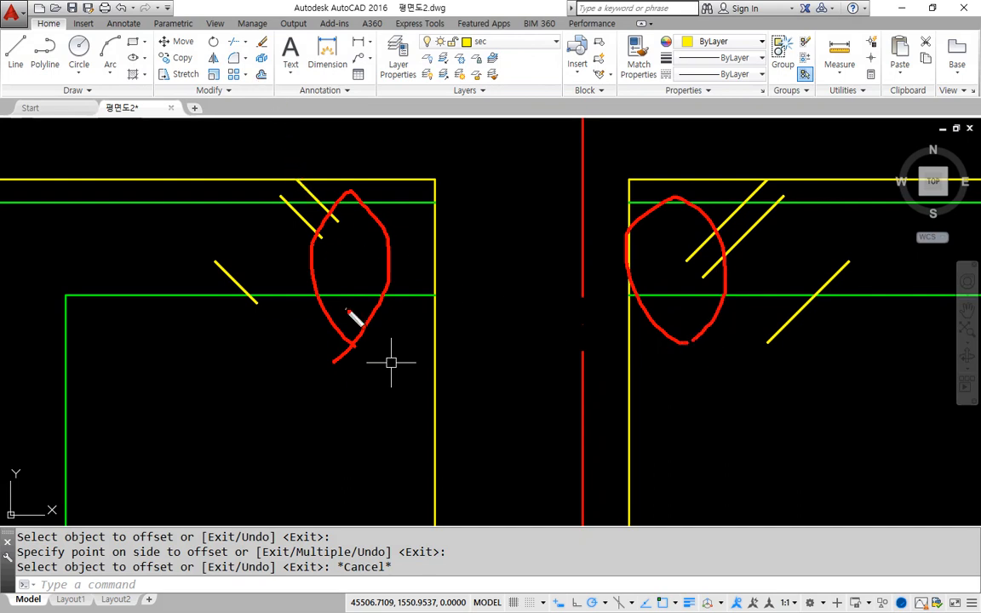
pyautogui.rightClick(324, 213)
pyautogui.click(366, 478)
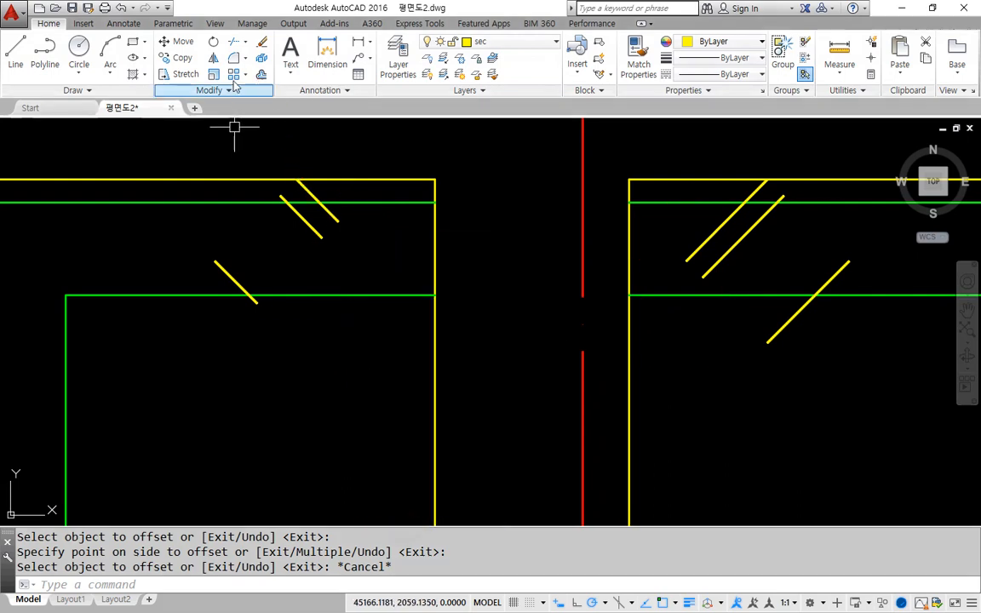
# Offset the two green horizontal lines under the slab 50 downward on both sides of the foundation wall
pyautogui.click(260, 75)
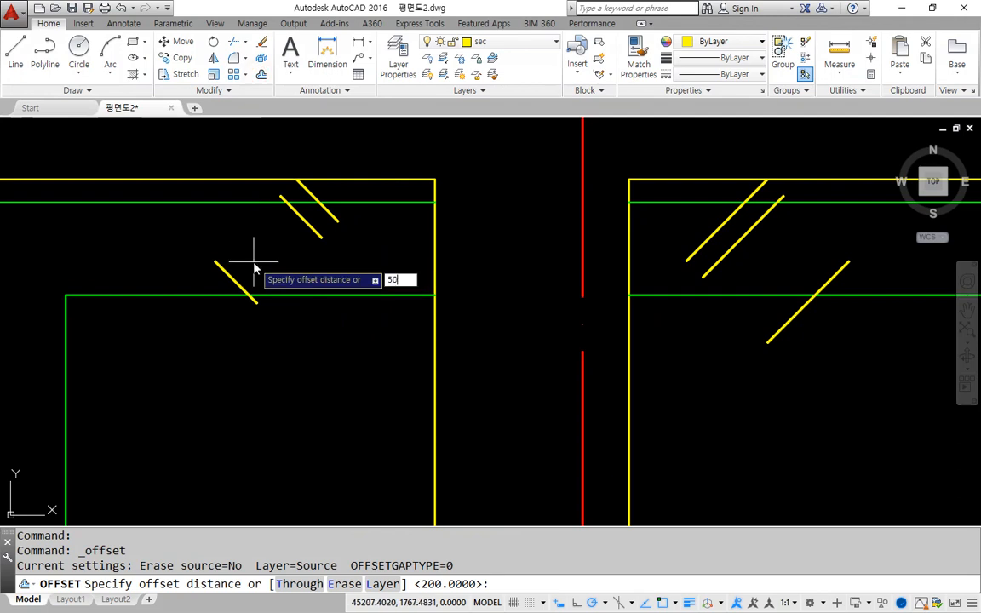
pyautogui.write('50')
pyautogui.press('Return')
pyautogui.click(355, 295)
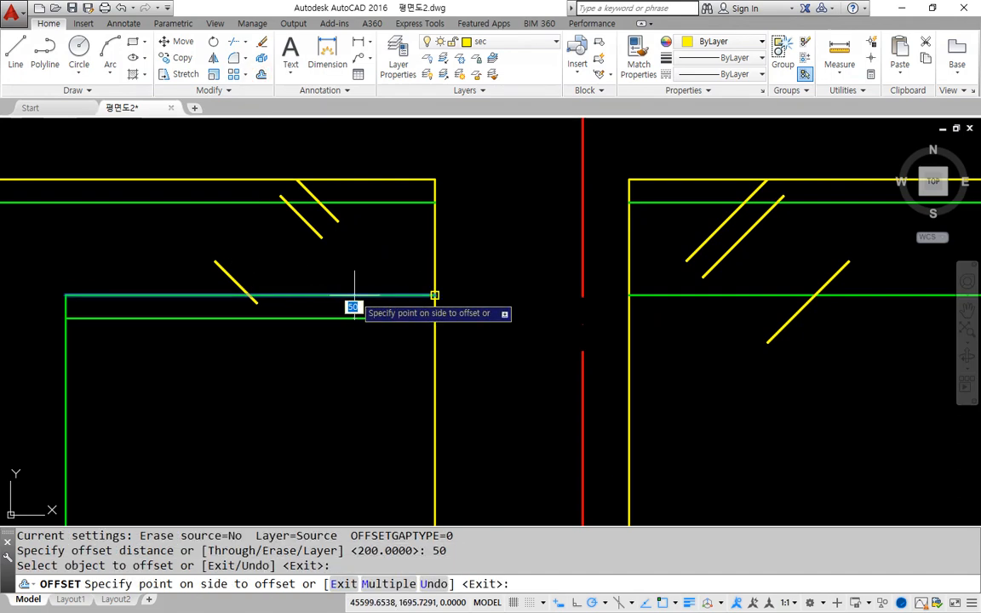
pyautogui.click(346, 346)
pyautogui.click(389, 205)
pyautogui.click(379, 253)
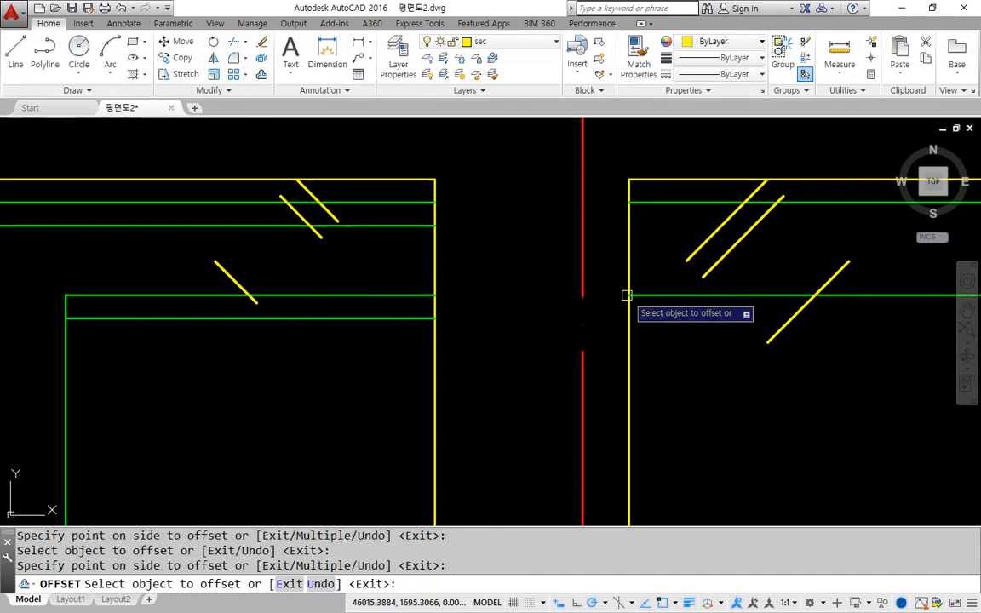
pyautogui.click(698, 295)
pyautogui.click(677, 340)
pyautogui.click(664, 203)
pyautogui.click(656, 255)
pyautogui.press('Escape')
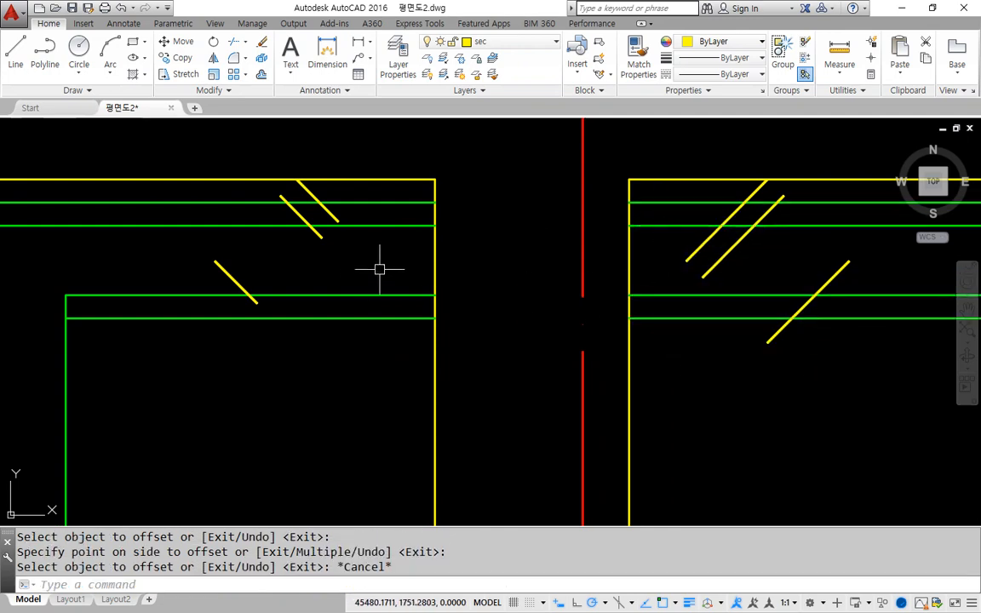
# Fillet the lowest diagonal left of the foundation wall to the two lower green lines, forming a sharp-cornered haunch
pyautogui.click(234, 58)
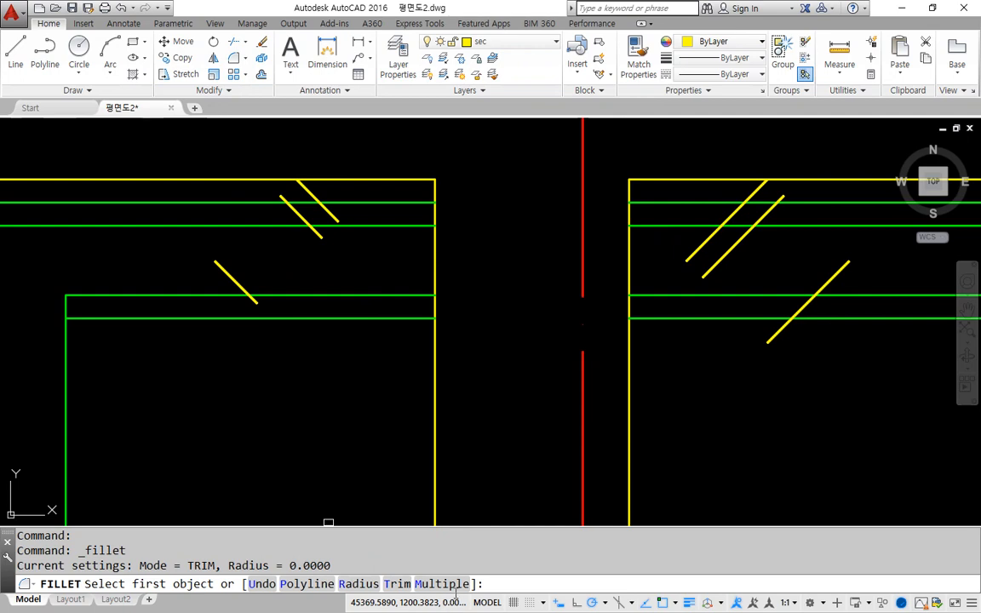
pyautogui.write('M')
pyautogui.press('Return')
pyautogui.click(285, 317)
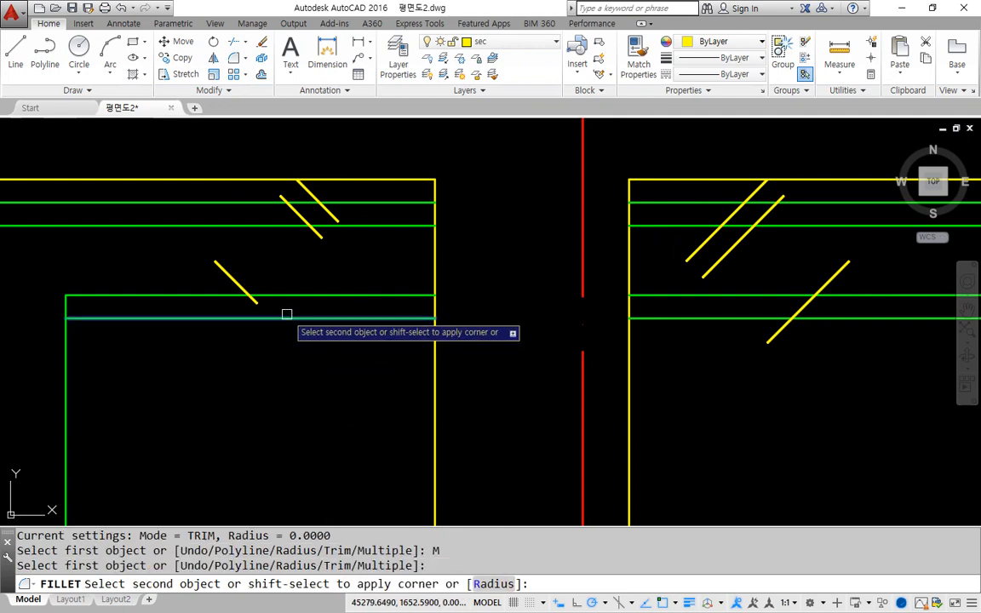
pyautogui.click(235, 275)
pyautogui.click(238, 299)
pyautogui.click(227, 294)
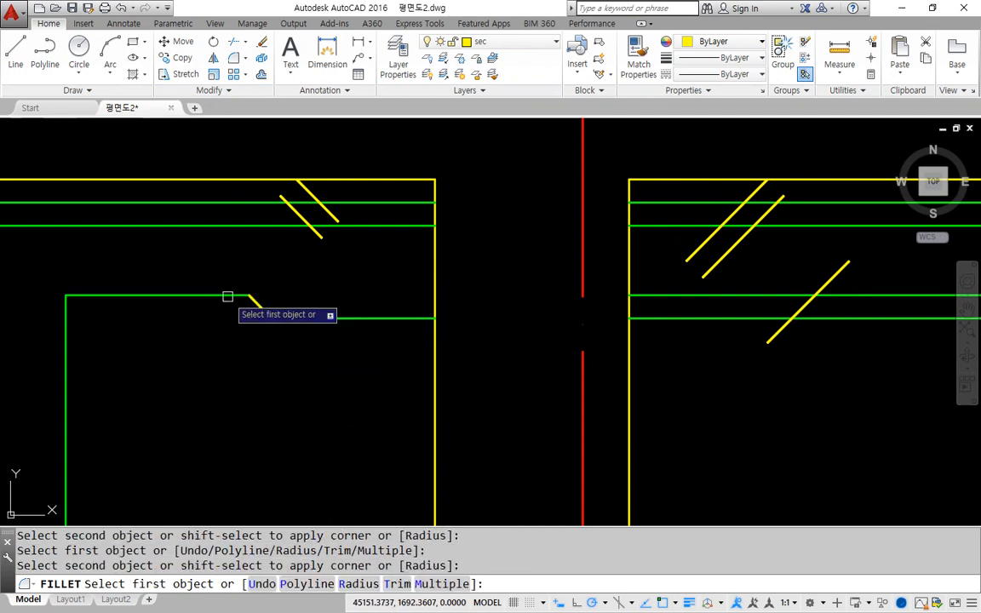
# Fillet the left side's middle diagonal to the two upper green lines, and the top diagonal to the yellow slab line
pyautogui.click(360, 224)
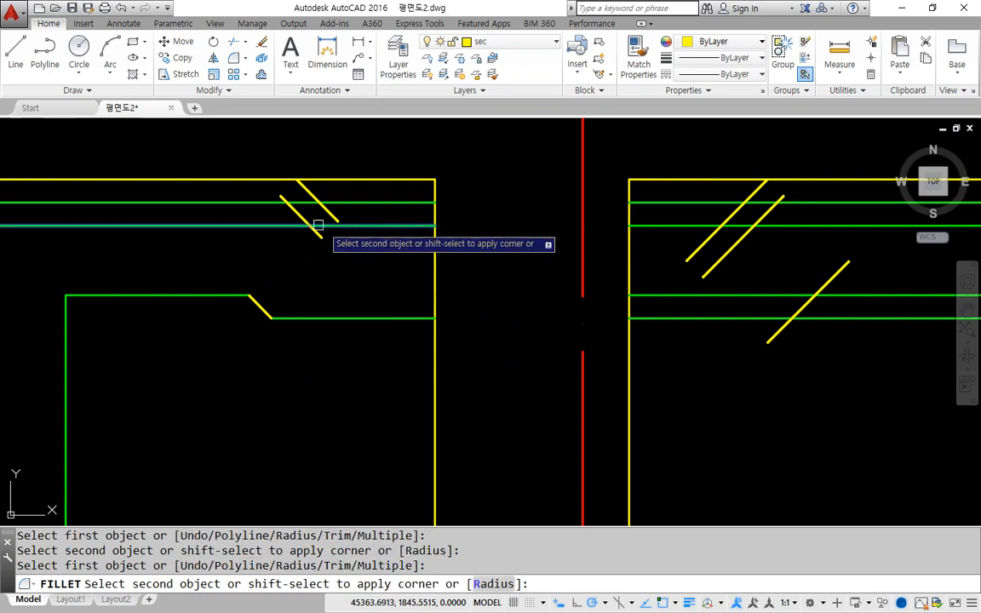
pyautogui.click(298, 215)
pyautogui.click(336, 210)
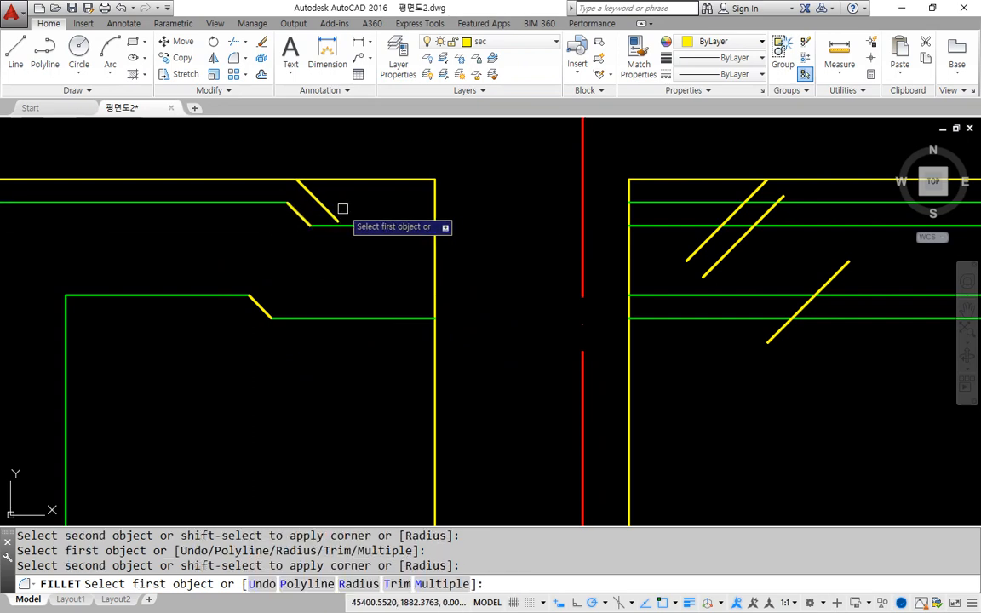
pyautogui.click(283, 181)
pyautogui.click(297, 188)
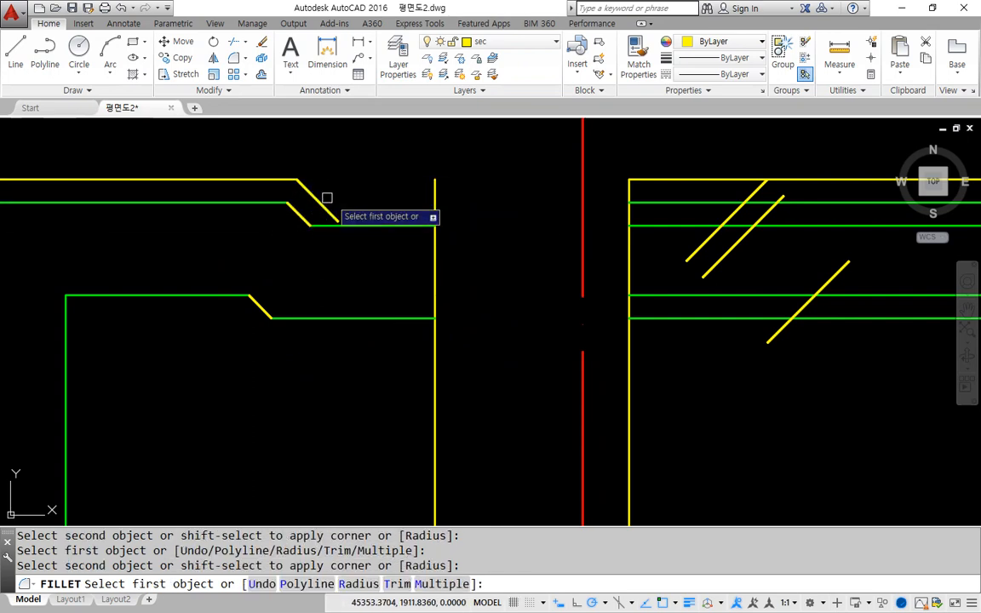
# Fillet the lowest diagonal right of the foundation wall to the two lower green lines with sharp corners
pyautogui.click(753, 317)
pyautogui.click(801, 308)
pyautogui.click(840, 295)
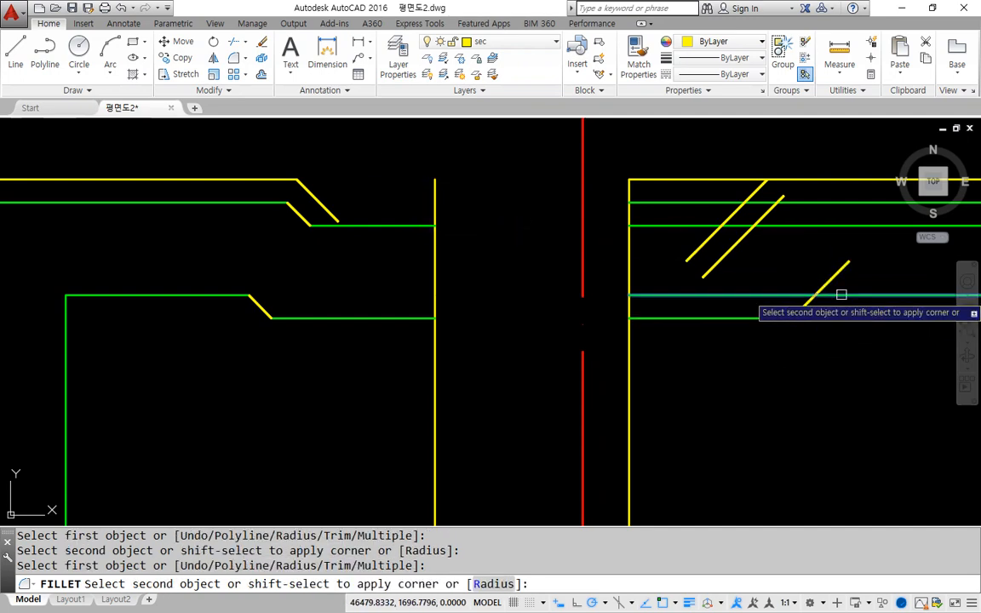
pyautogui.click(804, 305)
# Fillet the right side's middle diagonal to the two upper green lines, and the top diagonal to the yellow slab line
pyautogui.click(723, 226)
pyautogui.click(763, 215)
pyautogui.click(777, 204)
pyautogui.click(804, 197)
pyautogui.click(768, 188)
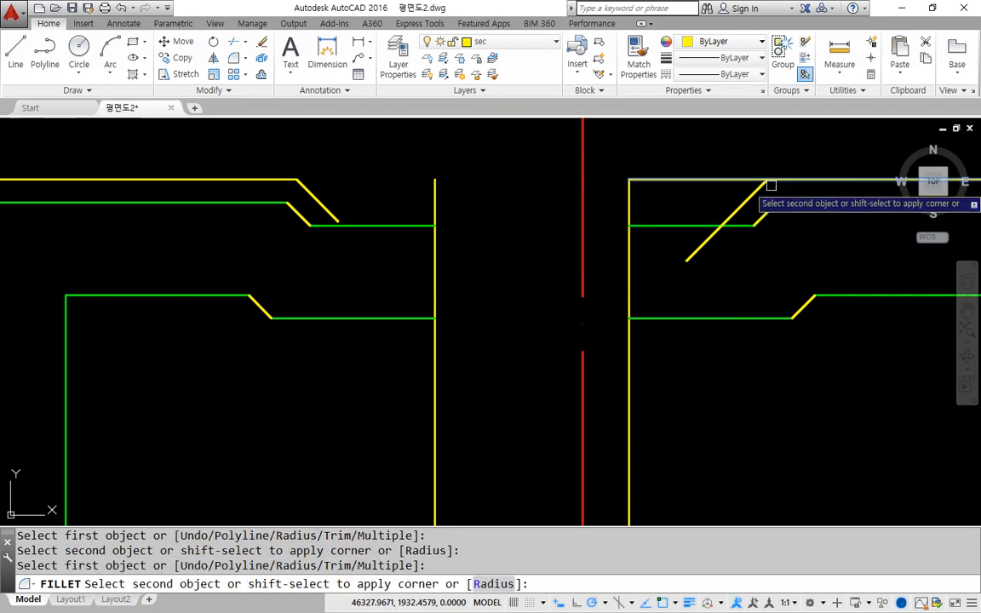
pyautogui.click(752, 207)
pyautogui.press('Escape')
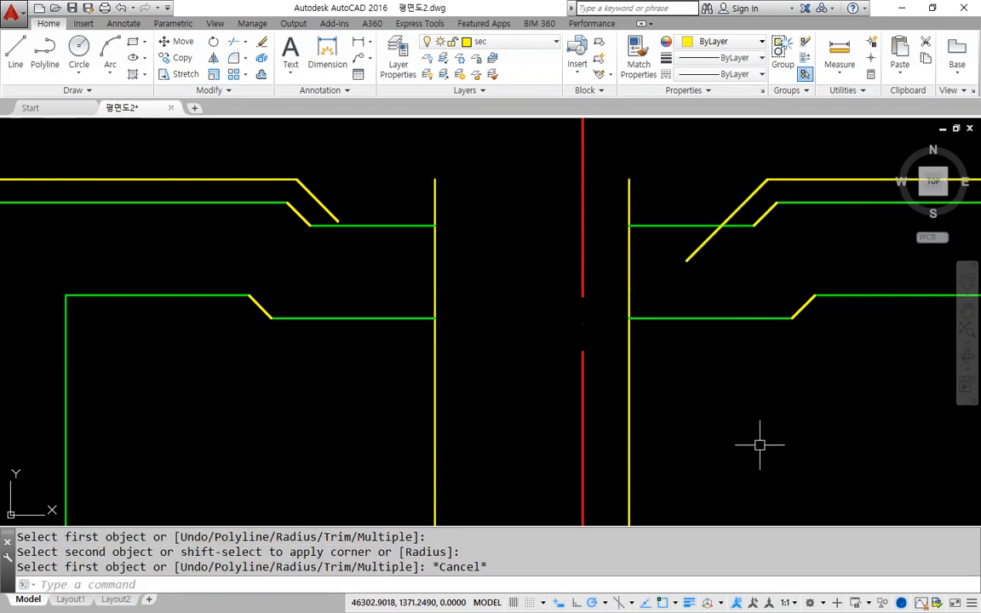
# Offset the short green lines at the foot of the middle diagonals 50 upward on both sides of the foundation wall
pyautogui.click(262, 74)
pyautogui.write('50')
pyautogui.press('Return')
pyautogui.click(368, 224)
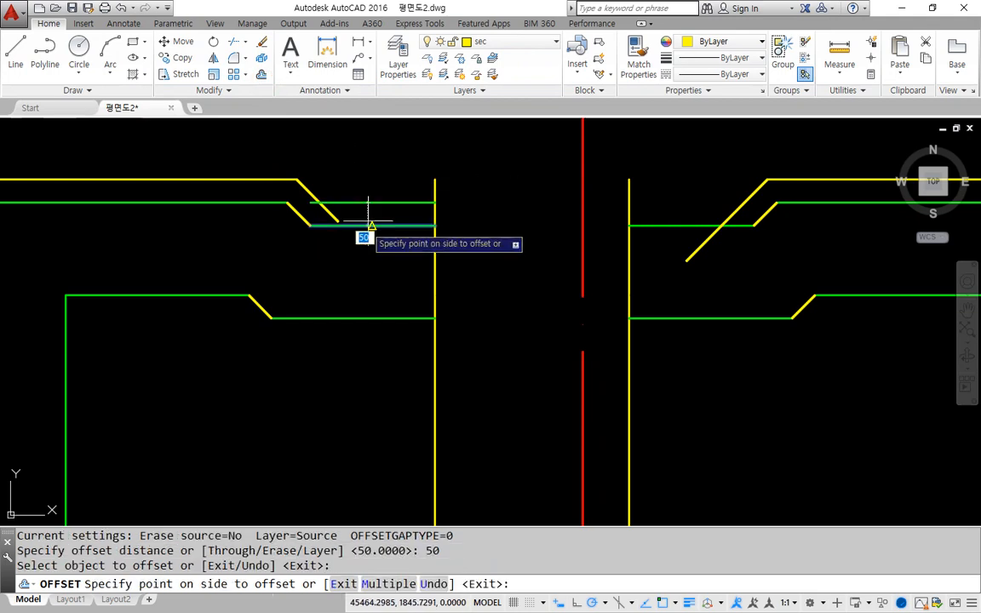
pyautogui.click(369, 219)
pyautogui.click(653, 225)
pyautogui.click(659, 176)
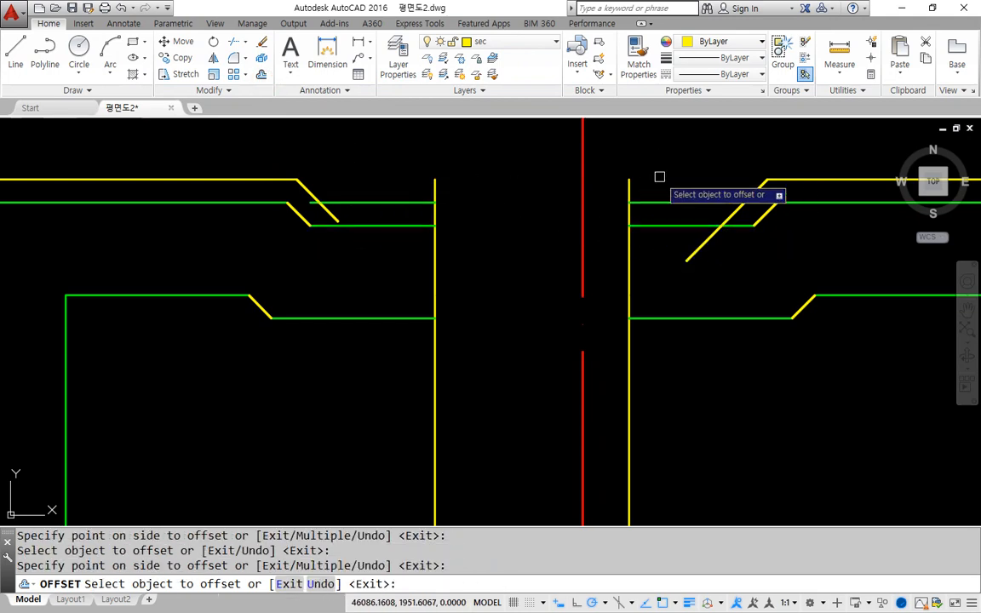
pyautogui.press('Escape')
# Fillet the top yellow diagonals to the new horizontal lines with sharp corners on both sides of the foundation wall
pyautogui.click(234, 57)
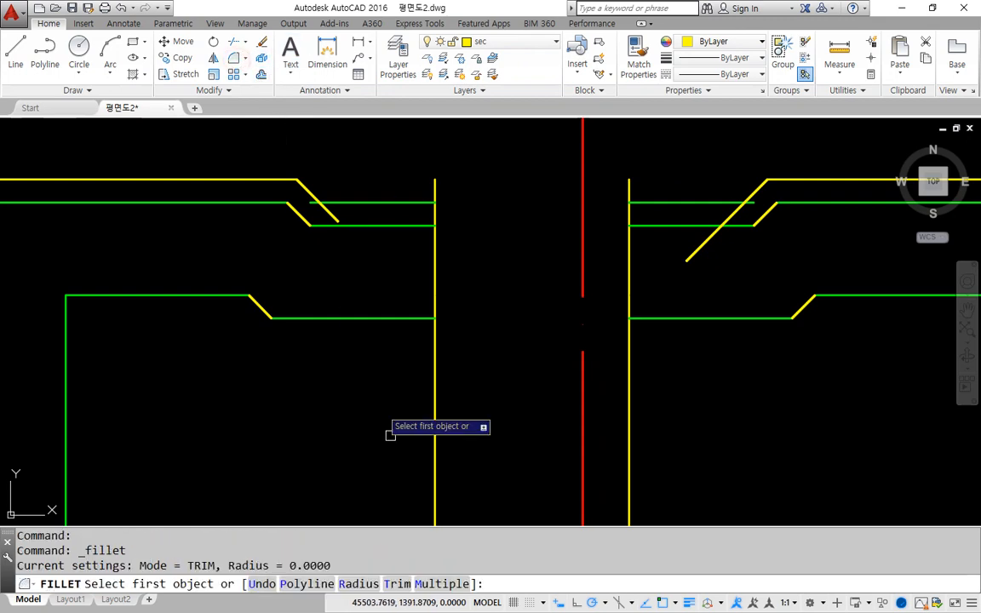
pyautogui.click(442, 584)
pyautogui.click(312, 191)
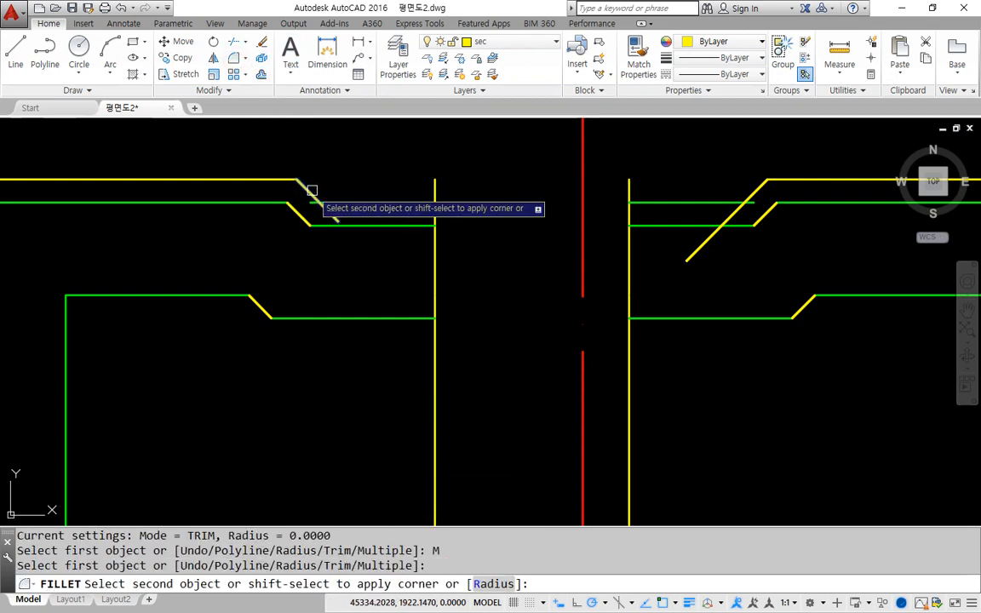
pyautogui.click(350, 202)
pyautogui.click(750, 194)
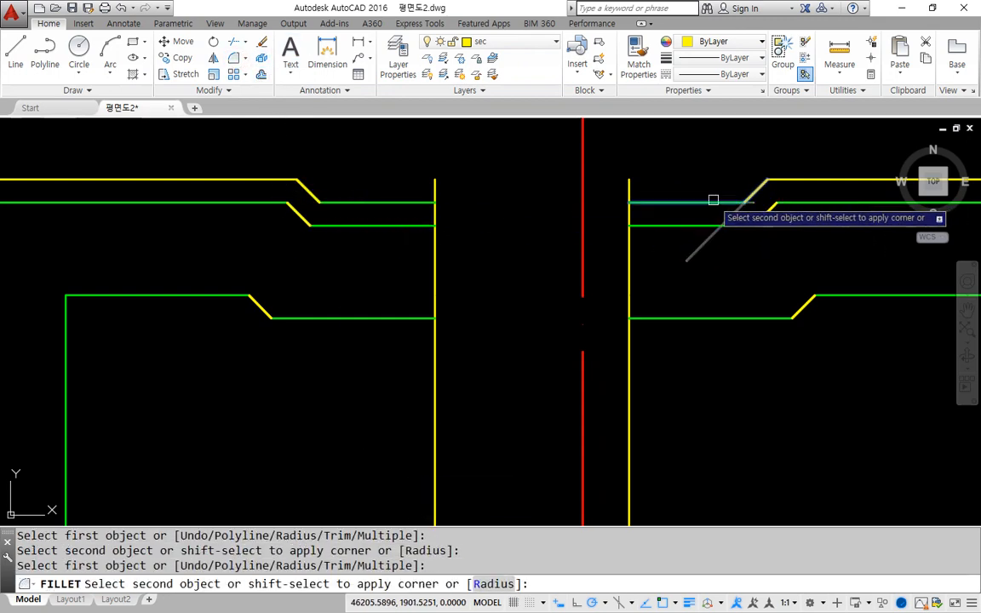
pyautogui.click(714, 201)
pyautogui.press('Escape')
# Match the properties of the yellow slab diagonal onto the short green lines joining the top diagonals to the wall
pyautogui.click(638, 58)
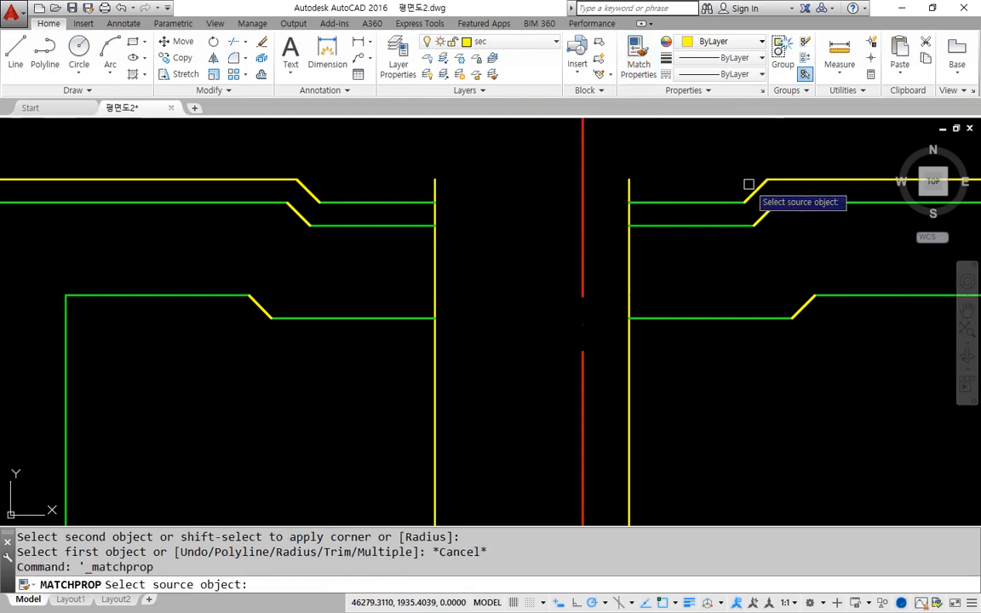
pyautogui.click(755, 188)
pyautogui.click(732, 200)
pyautogui.click(428, 175)
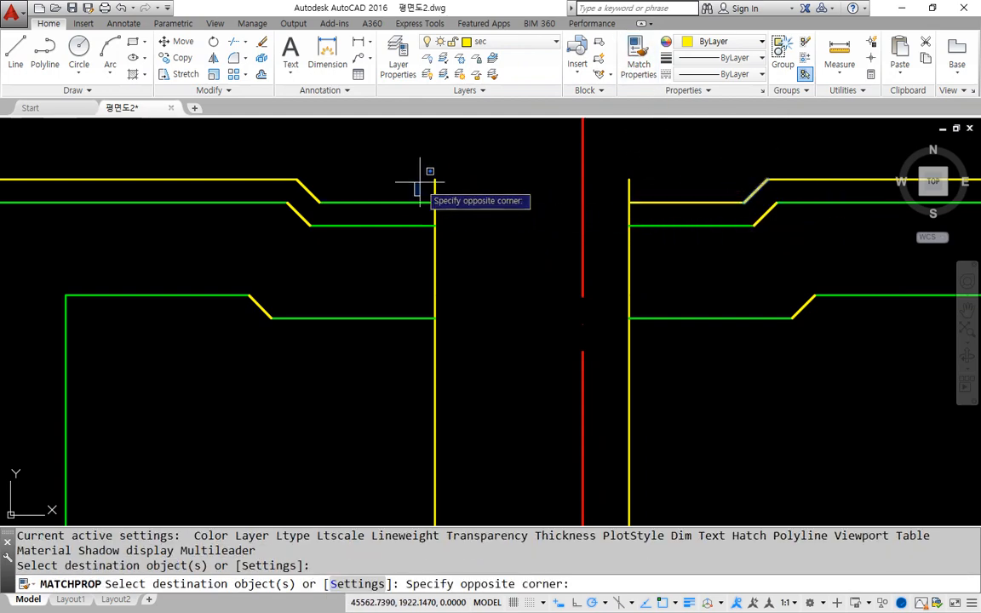
pyautogui.click(378, 203)
pyautogui.press('Escape')
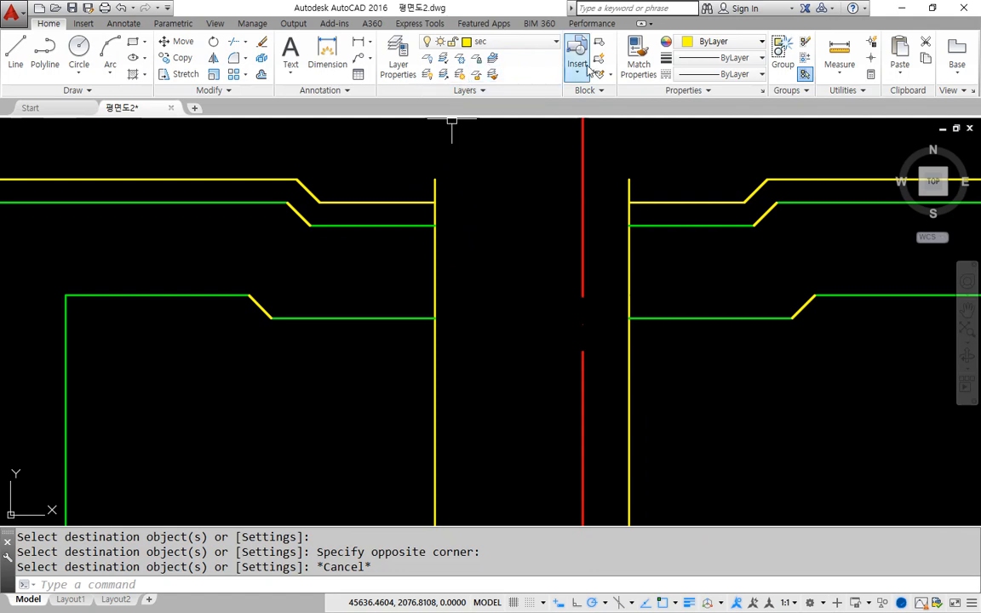
# Match the properties of the upper green base-layer line onto the yellow diagonals of the base layers
pyautogui.click(638, 57)
pyautogui.click(267, 204)
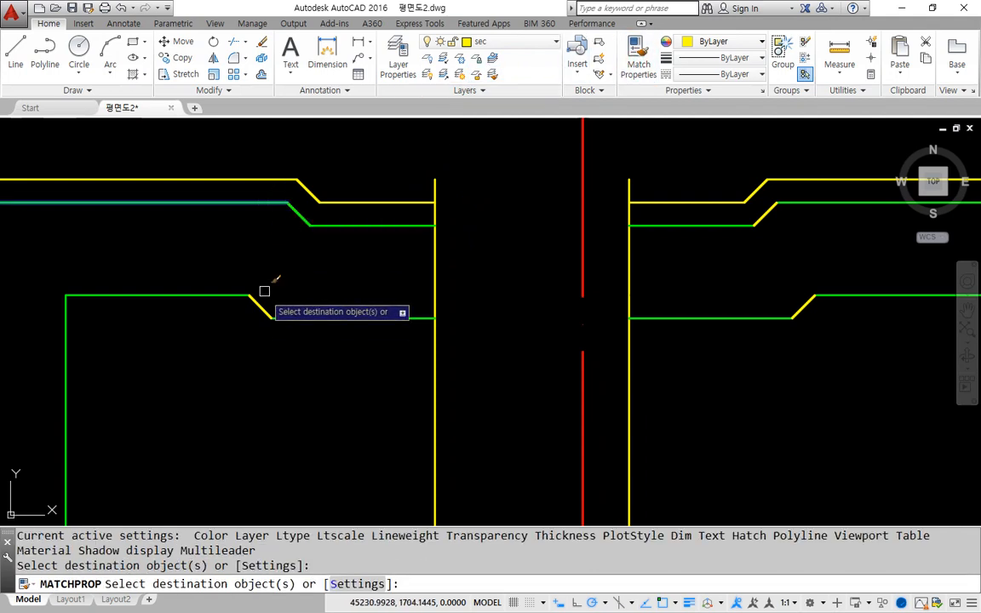
# Match the two yellow sloped segments beside the wall's right face to the green line's properties
pyautogui.click(824, 350)
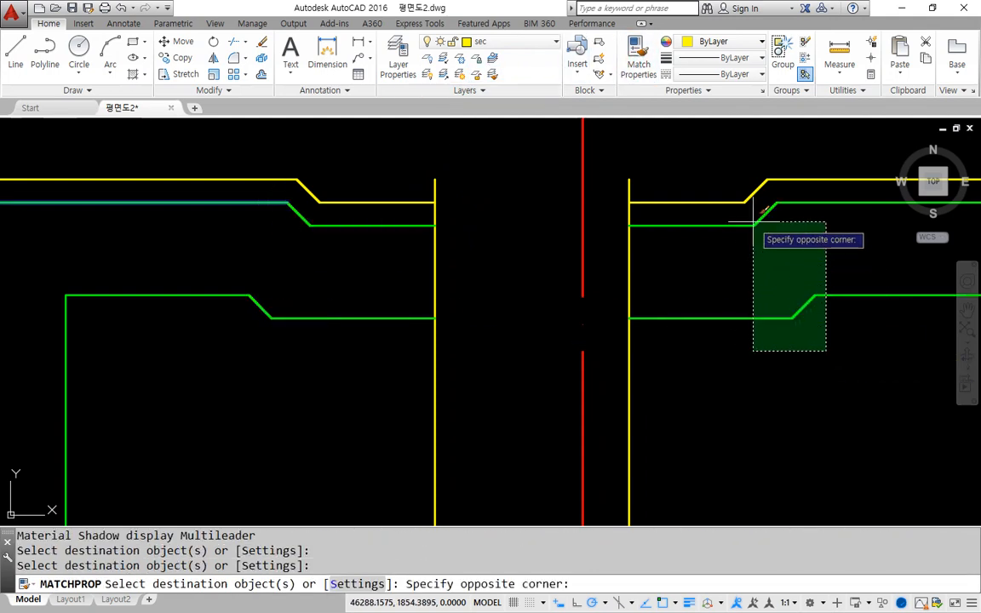
pyautogui.click(752, 223)
pyautogui.press('Escape')
# Trim the vertical wall line stubs projecting above the stepped yellow line on both sides of the wall
pyautogui.click(234, 58)
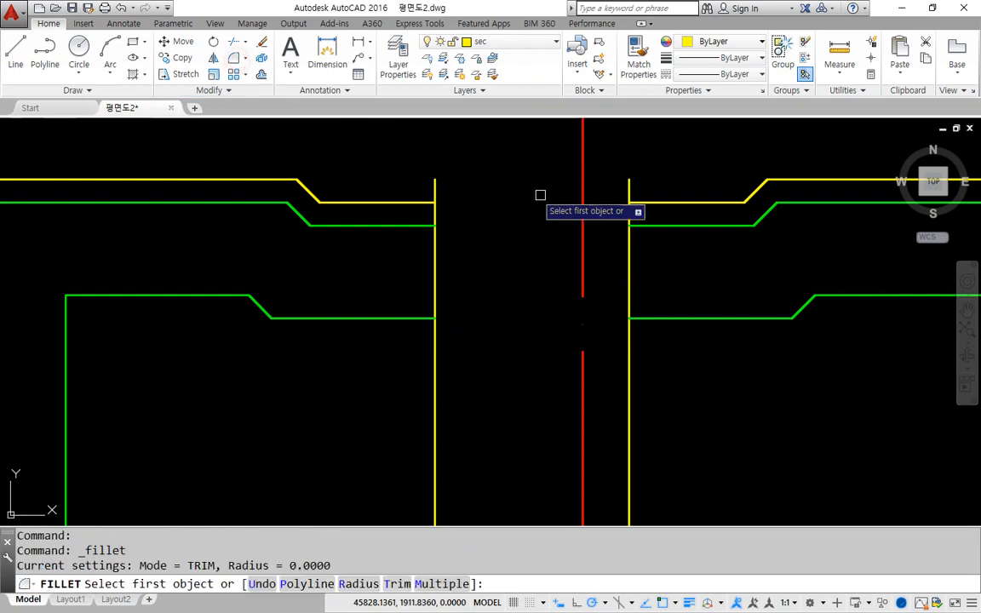
pyautogui.press('Escape')
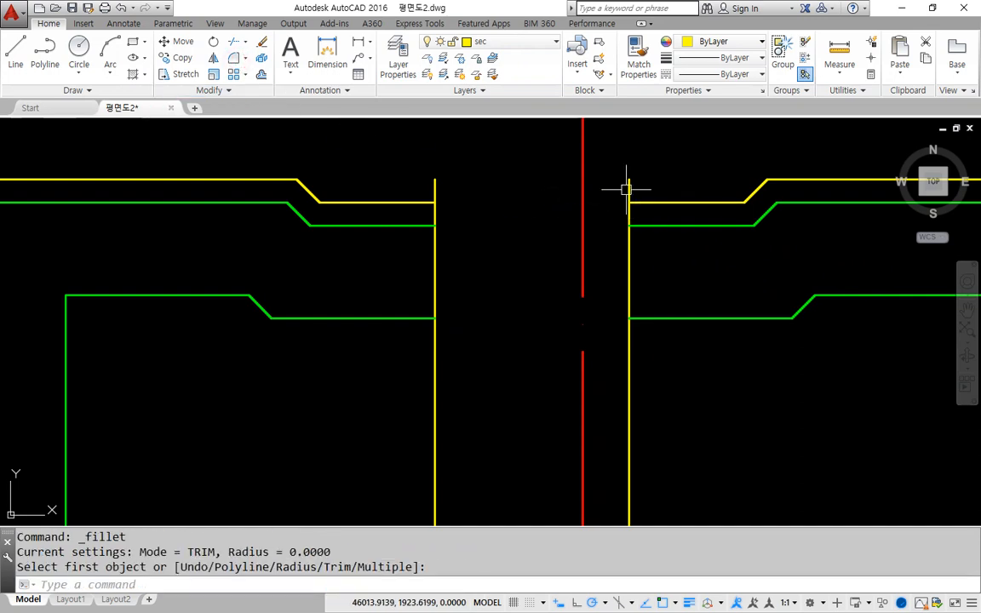
pyautogui.click(235, 41)
pyautogui.press('Return')
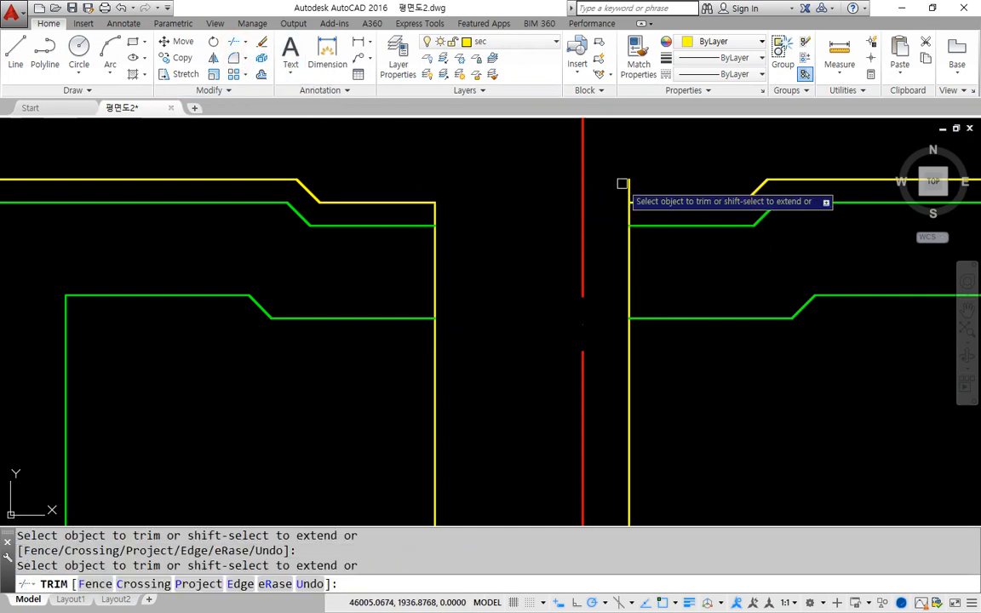
pyautogui.press('Escape')
pyautogui.scroll(-4, 573, 254)
pyautogui.moveTo(572, 258)
pyautogui.mouseDown(button='middle')
pyautogui.moveTo(463, 289)
pyautogui.moveTo(464, 308)
pyautogui.moveTo(463, 287)
pyautogui.mouseUp(button='middle')
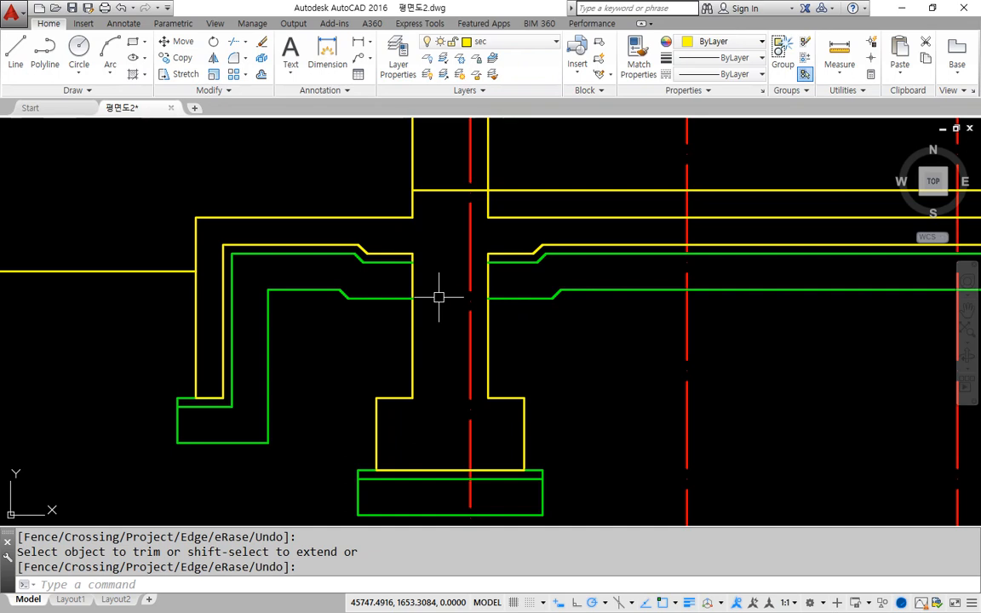
pyautogui.hotkey('ctrl', '2')
pyautogui.moveTo(479, 427)
pyautogui.mouseDown()
pyautogui.moveTo(440, 320)
pyautogui.moveTo(491, 445)
pyautogui.mouseUp()
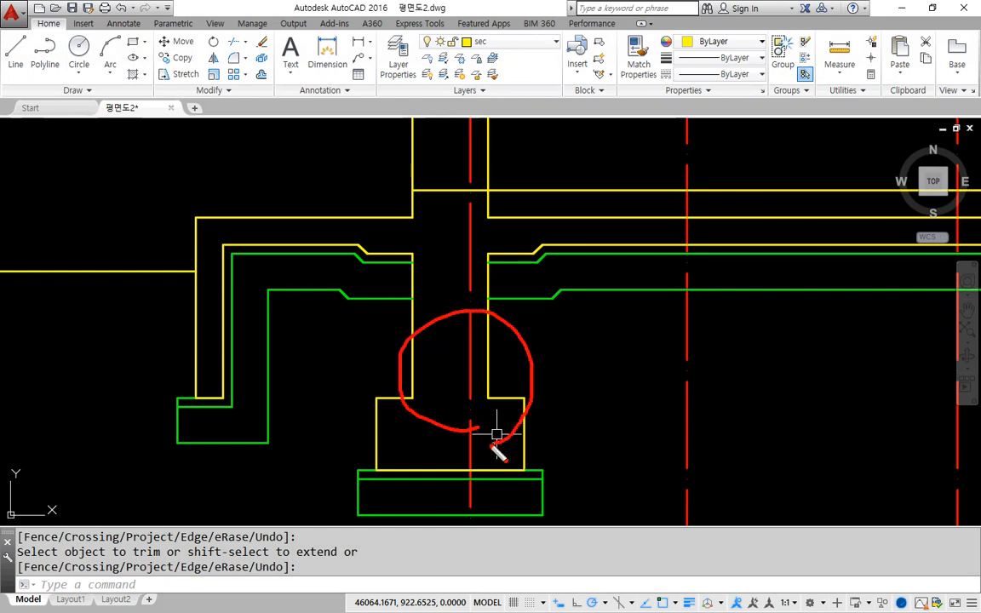
pyautogui.moveTo(295, 224)
pyautogui.mouseDown()
pyautogui.moveTo(323, 164)
pyautogui.moveTo(327, 234)
pyautogui.mouseUp()
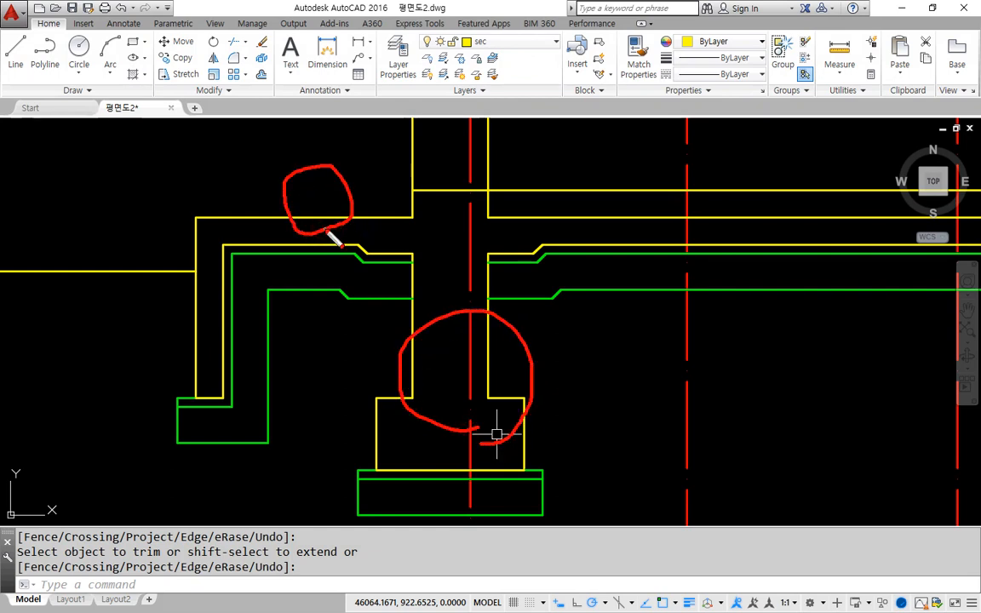
pyautogui.moveTo(747, 189)
pyautogui.mouseDown()
pyautogui.moveTo(738, 174)
pyautogui.moveTo(746, 203)
pyautogui.mouseUp()
pyautogui.press('Escape')
pyautogui.moveTo(658, 185); pyautogui.dragTo(582, 328, button='middle')
pyautogui.hotkey('ctrl', '2')
pyautogui.moveTo(683, 245)
pyautogui.mouseDown()
pyautogui.moveTo(677, 181)
pyautogui.moveTo(693, 241)
pyautogui.mouseUp()
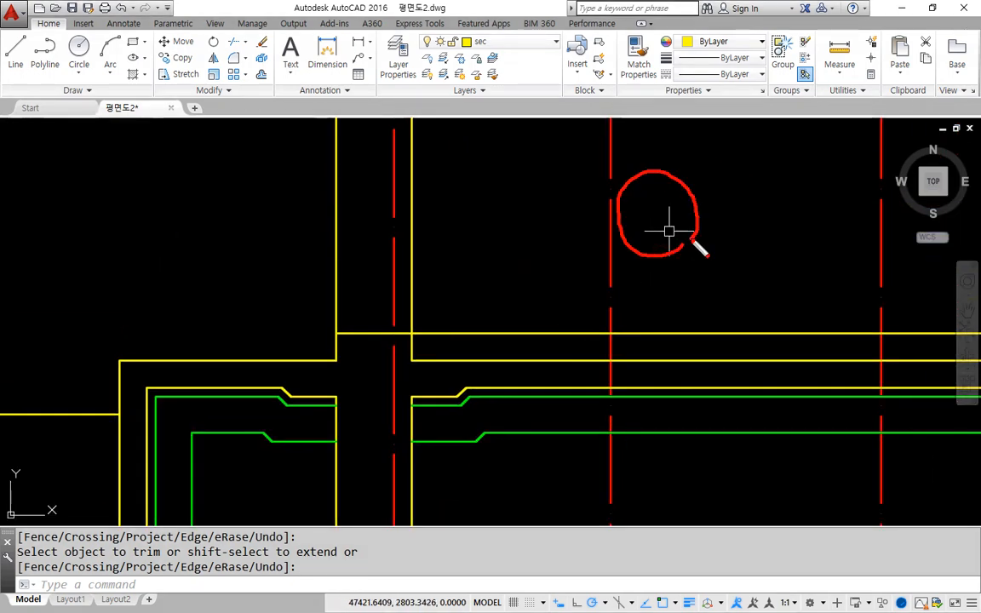
pyautogui.press('Escape')
pyautogui.scroll(-6, 689, 237)
pyautogui.moveTo(685, 238); pyautogui.dragTo(578, 468, button='middle')
pyautogui.moveTo(608, 419); pyautogui.dragTo(582, 256, button='middle')
pyautogui.scroll(6, 532, 357)
pyautogui.scroll(2, 524, 419)
pyautogui.moveTo(519, 394)
pyautogui.mouseDown(button='middle')
pyautogui.moveTo(521, 487)
pyautogui.moveTo(679, 269)
pyautogui.moveTo(815, 247)
pyautogui.moveTo(771, 203)
pyautogui.moveTo(639, 463)
pyautogui.mouseUp(button='middle')
pyautogui.moveTo(542, 335)
pyautogui.mouseDown()
pyautogui.moveTo(582, 134)
pyautogui.moveTo(608, 135)
pyautogui.mouseUp()
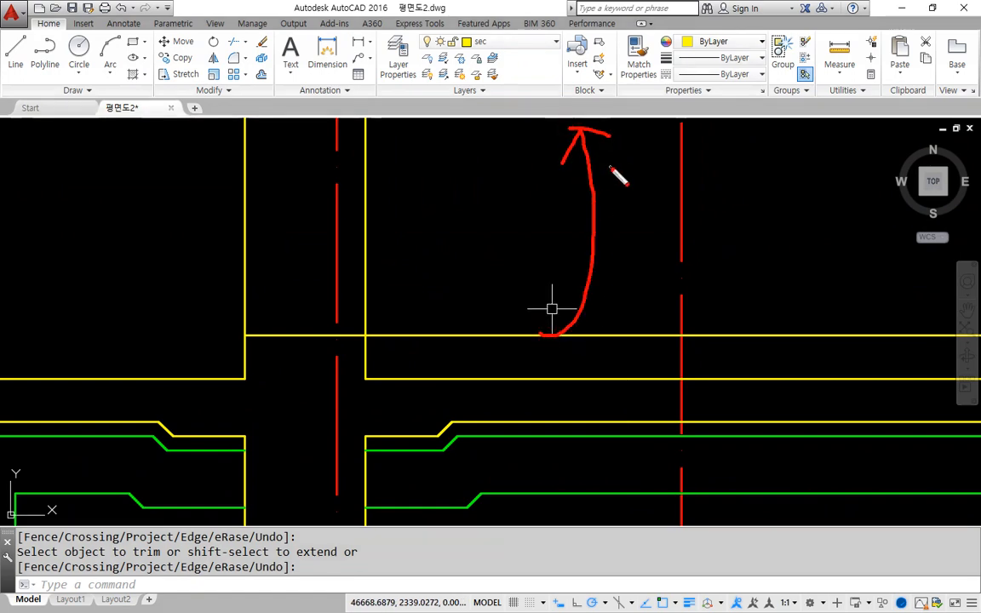
pyautogui.press('Escape')
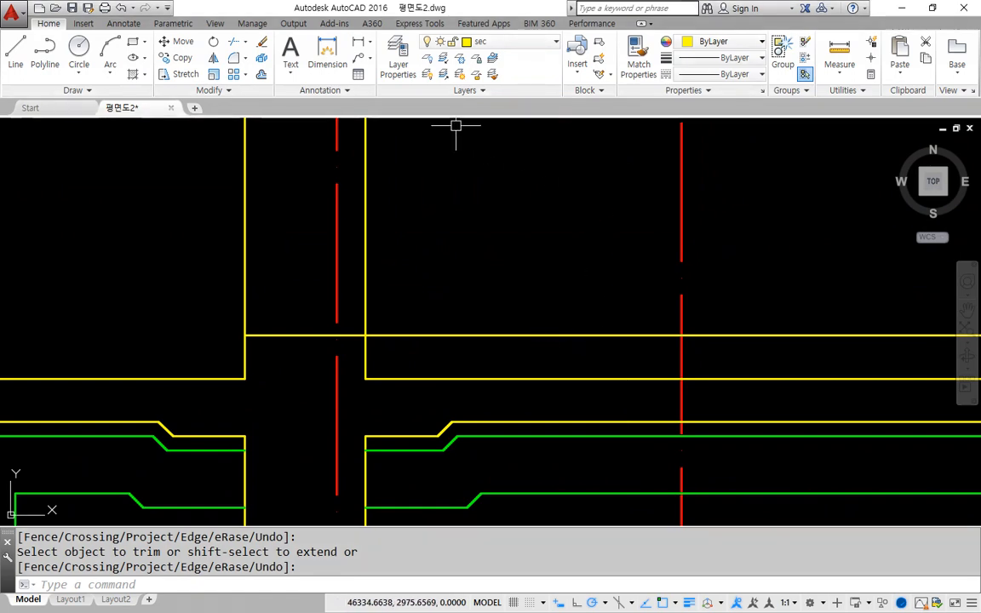
# Offset the uppermost horizontal yellow floor line upward by 2400
pyautogui.click(261, 75)
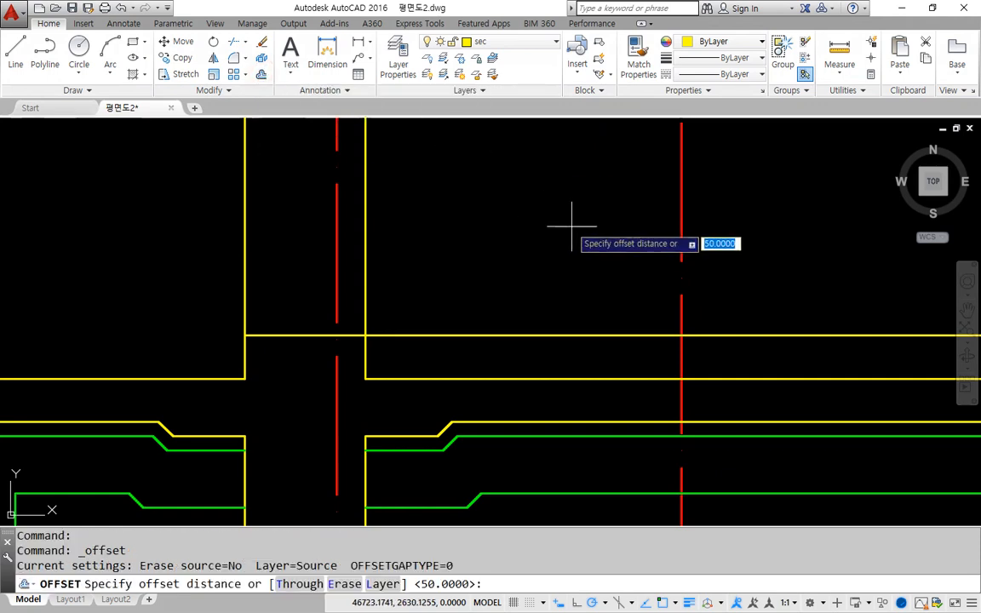
pyautogui.write('2400')
pyautogui.press('Return')
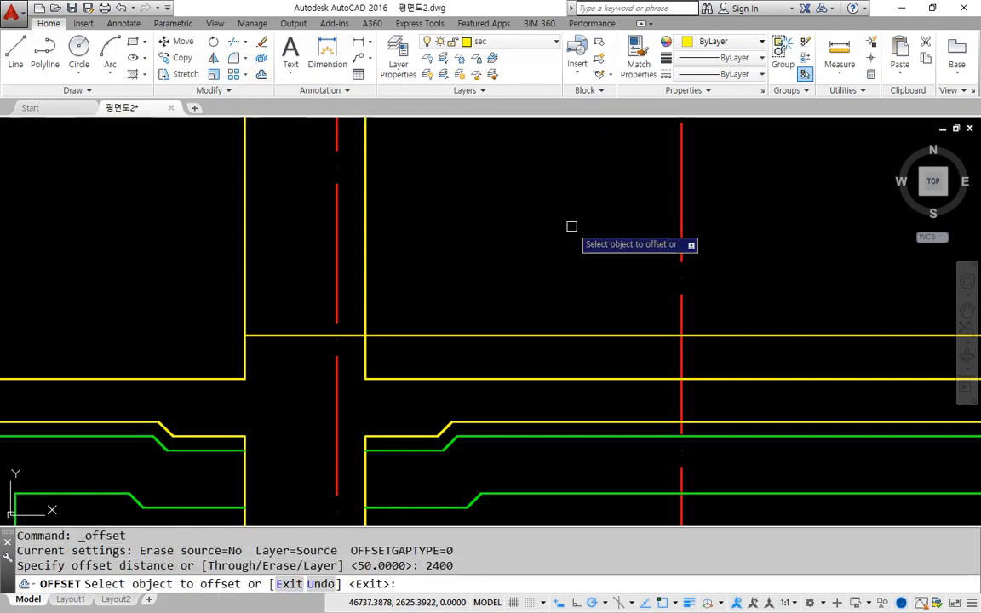
pyautogui.click(518, 335)
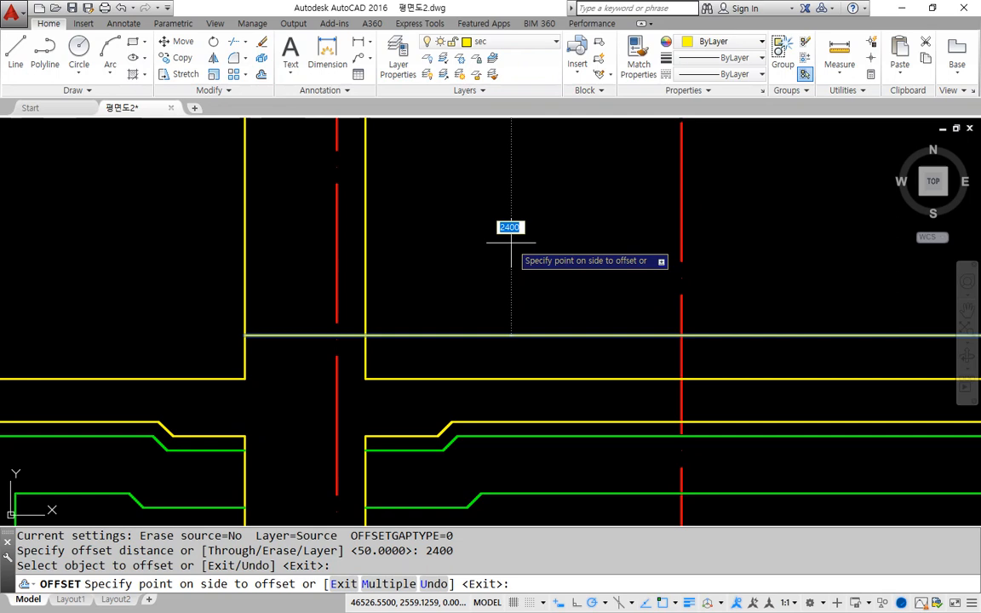
pyautogui.click(498, 226)
pyautogui.scroll(-5, 485, 237)
pyautogui.moveTo(475, 245); pyautogui.dragTo(472, 377, button='middle')
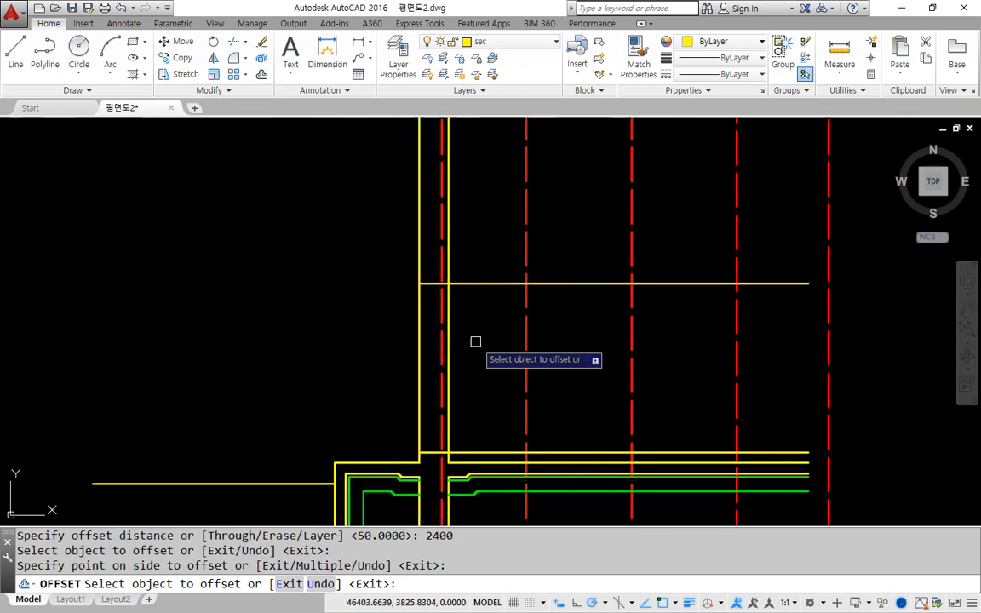
pyautogui.press('Escape')
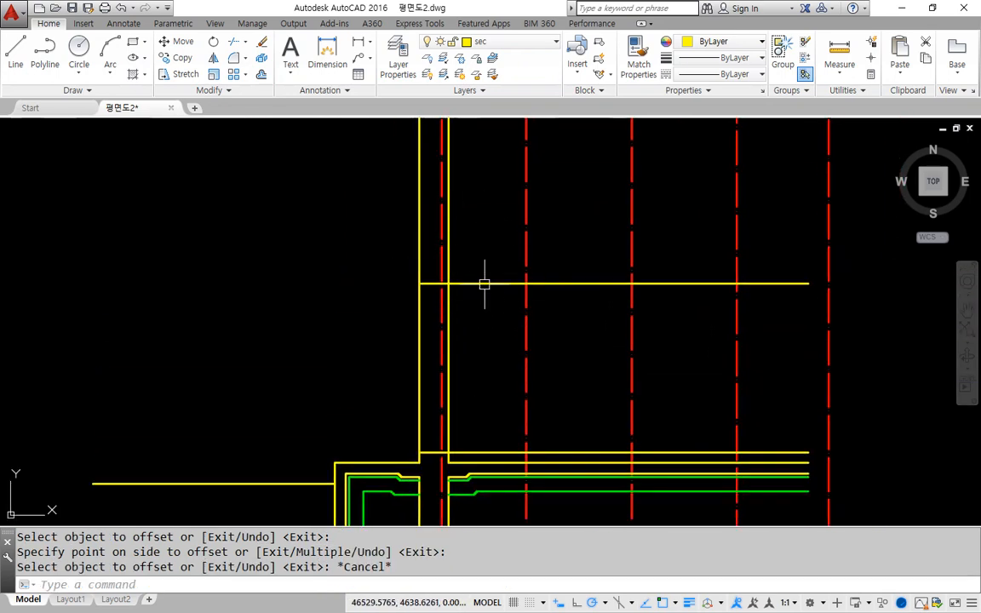
pyautogui.press('Escape')
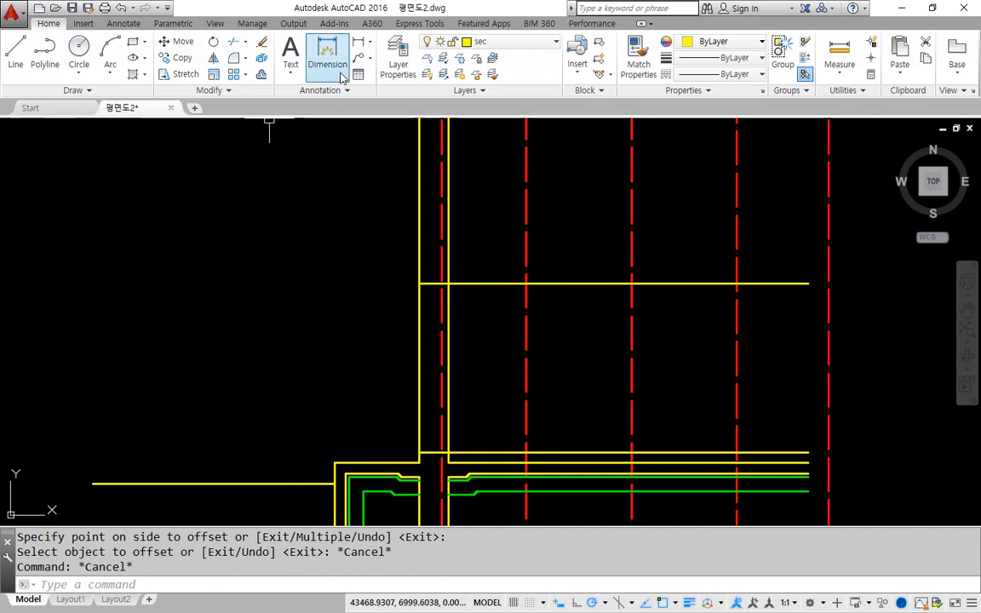
pyautogui.click(261, 74)
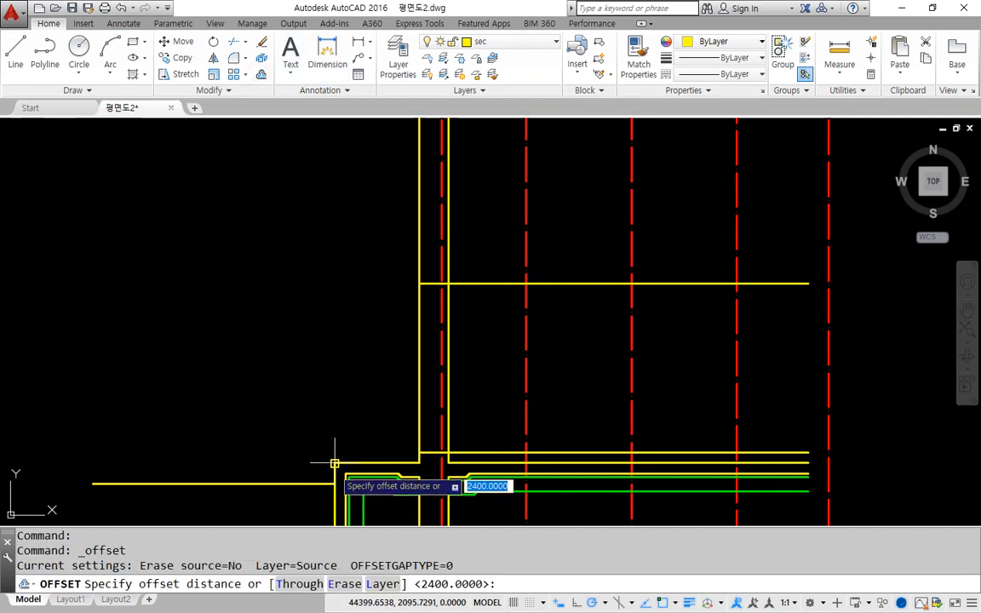
pyautogui.press('Escape')
pyautogui.click(261, 75)
# Join the outer vertical line left of the wall to the upper horizontal offset line with a zero-radius fillet
pyautogui.click(235, 58)
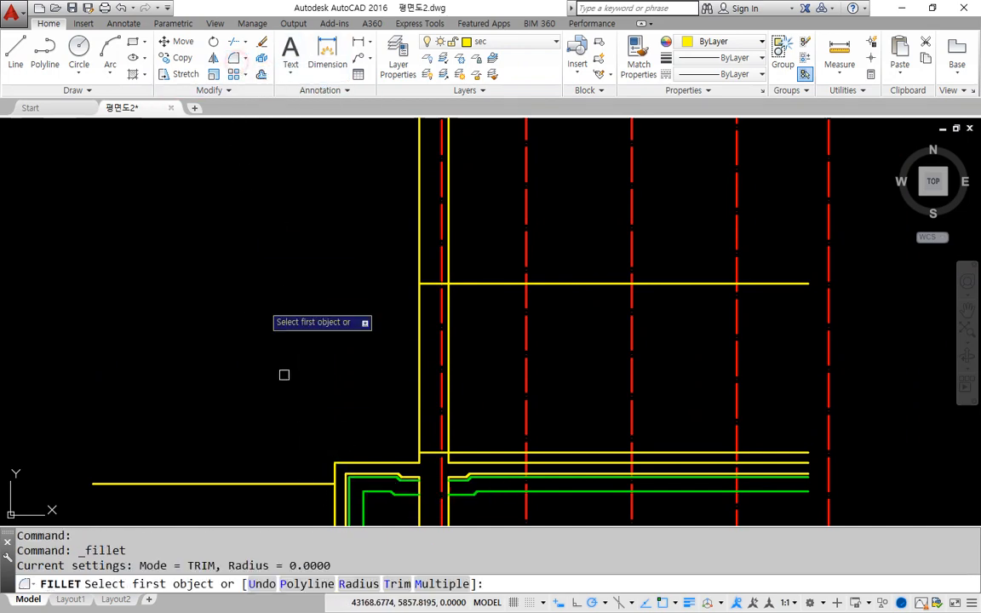
pyautogui.click(336, 464)
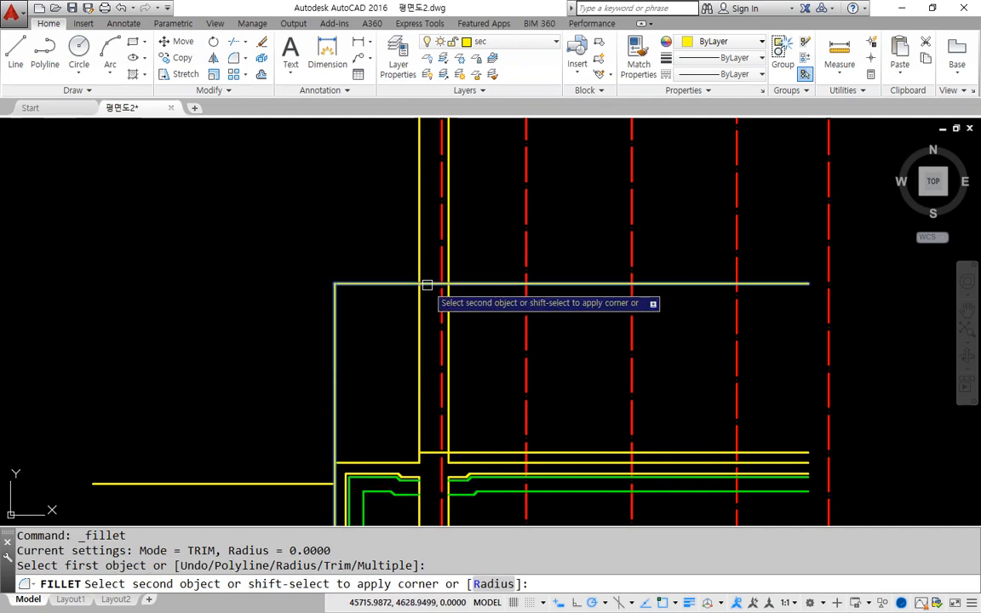
pyautogui.press('Escape')
pyautogui.moveTo(468, 310); pyautogui.dragTo(457, 340, button='middle')
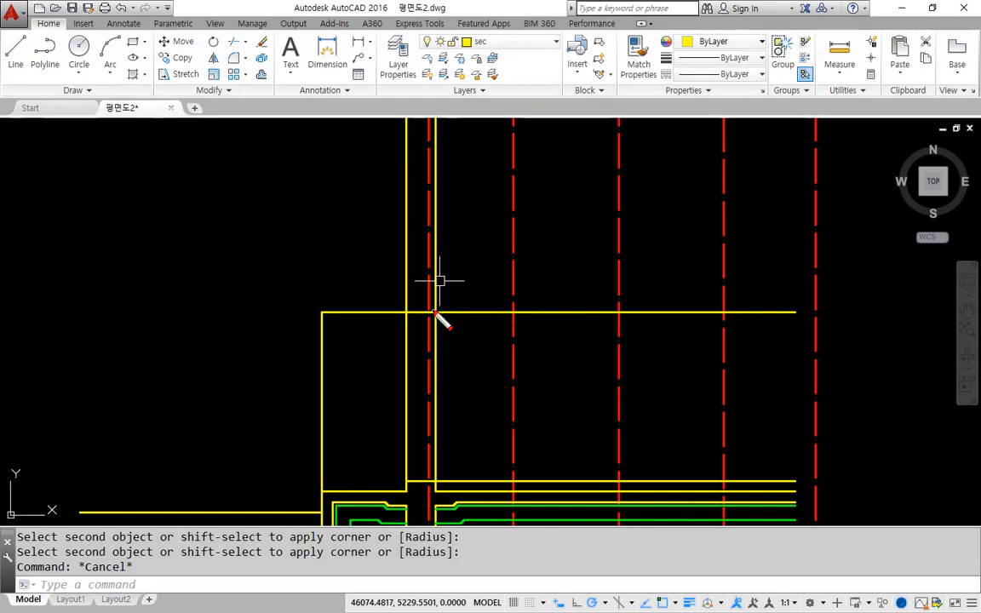
pyautogui.moveTo(434, 311)
pyautogui.mouseDown()
pyautogui.moveTo(456, 269)
pyautogui.moveTo(422, 232)
pyautogui.mouseUp()
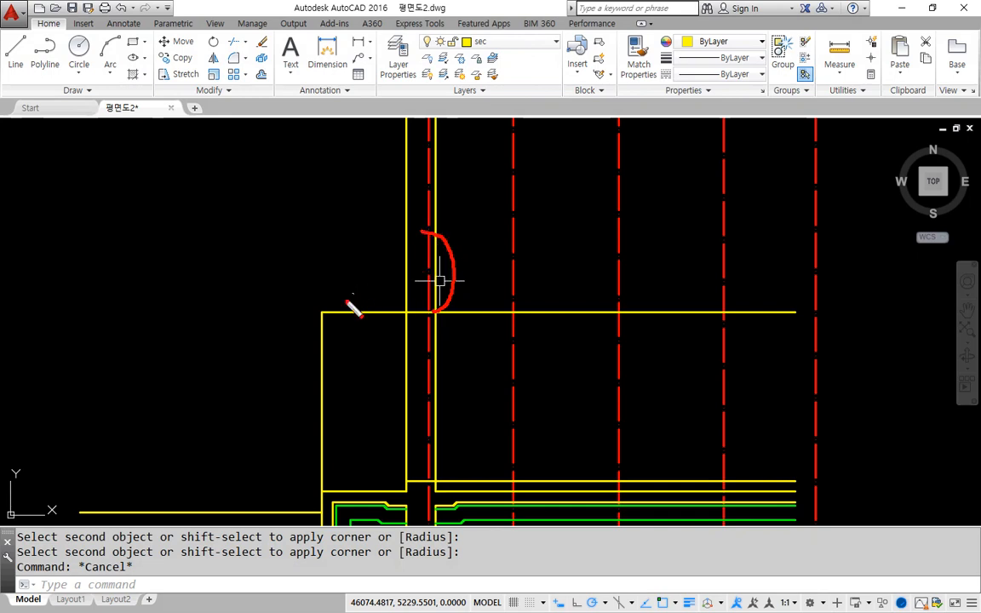
pyautogui.moveTo(320, 223)
pyautogui.mouseDown()
pyautogui.moveTo(321, 254)
pyautogui.moveTo(475, 166)
pyautogui.mouseUp()
pyautogui.moveTo(323, 254)
pyautogui.mouseDown()
pyautogui.moveTo(310, 313)
pyautogui.moveTo(343, 305)
pyautogui.mouseUp()
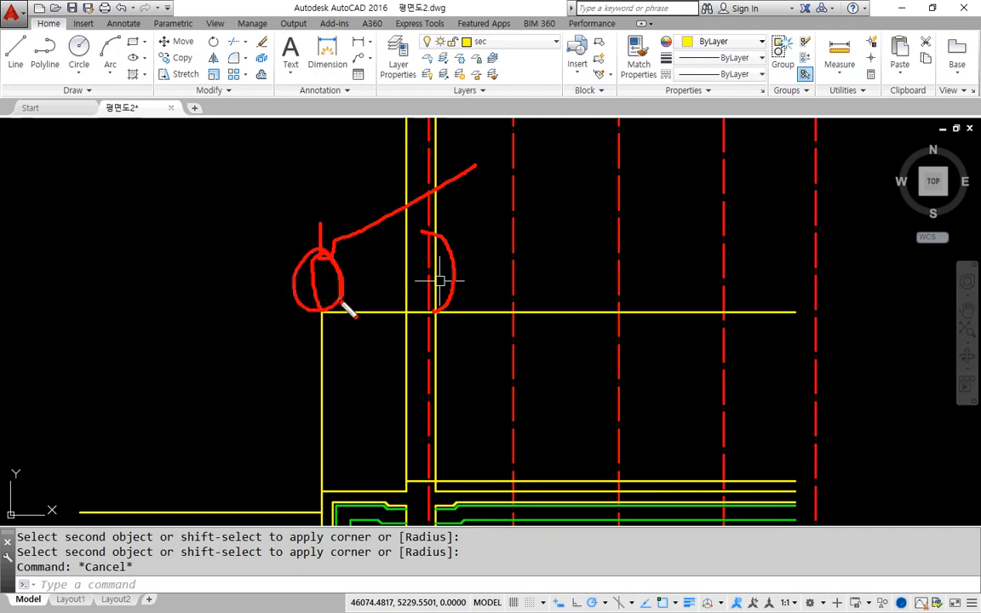
pyautogui.moveTo(343, 305)
pyautogui.mouseDown()
pyautogui.moveTo(322, 325)
pyautogui.moveTo(349, 281)
pyautogui.moveTo(322, 281)
pyautogui.mouseUp()
pyautogui.moveTo(433, 313)
pyautogui.mouseDown()
pyautogui.moveTo(447, 197)
pyautogui.moveTo(432, 204)
pyautogui.moveTo(456, 195)
pyautogui.mouseUp()
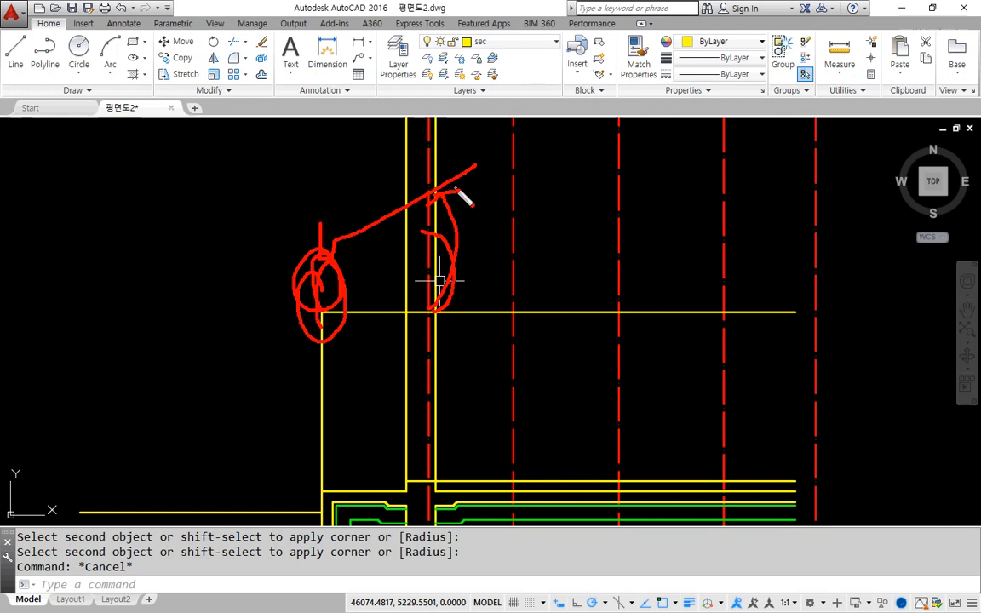
pyautogui.press('Escape')
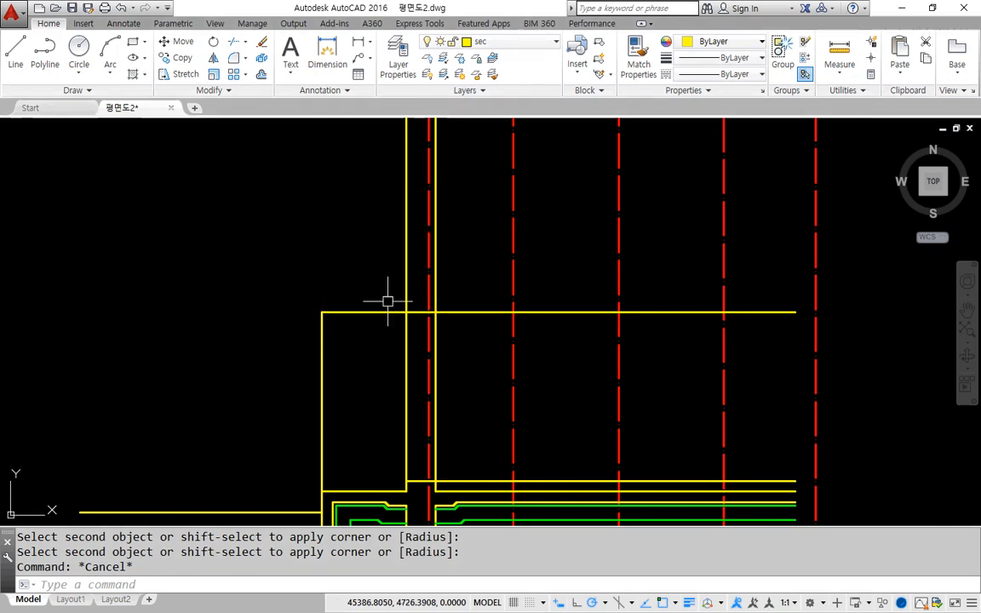
pyautogui.hotkey('ctrl', 'shift', 'd')
pyautogui.moveTo(429, 314)
pyautogui.mouseDown()
pyautogui.moveTo(449, 297)
pyautogui.moveTo(439, 216)
pyautogui.moveTo(427, 234)
pyautogui.mouseUp()
pyautogui.moveTo(431, 217); pyautogui.dragTo(468, 201)
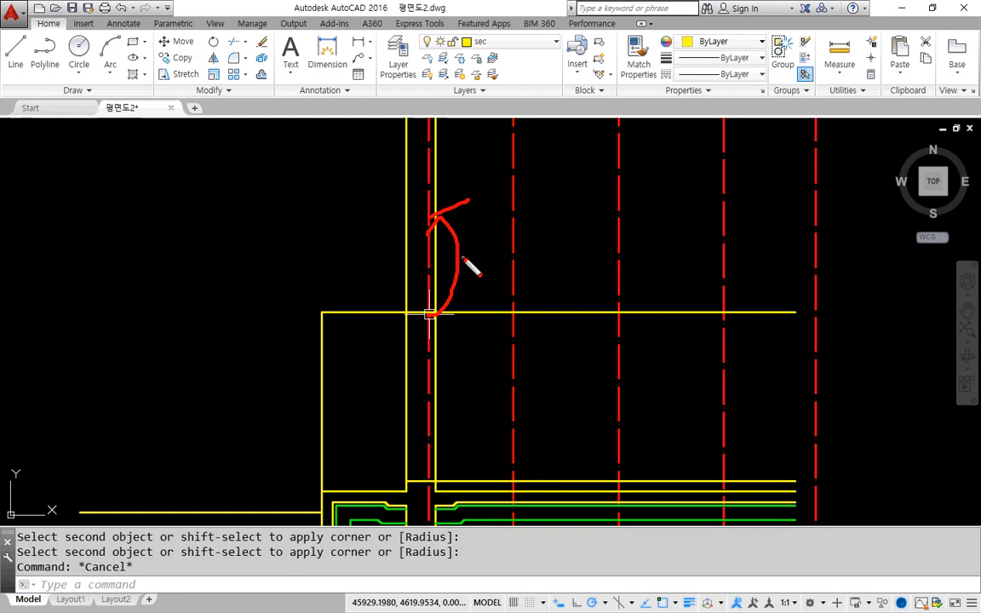
pyautogui.moveTo(429, 249)
pyautogui.mouseDown()
pyautogui.moveTo(396, 189)
pyautogui.moveTo(462, 246)
pyautogui.mouseUp()
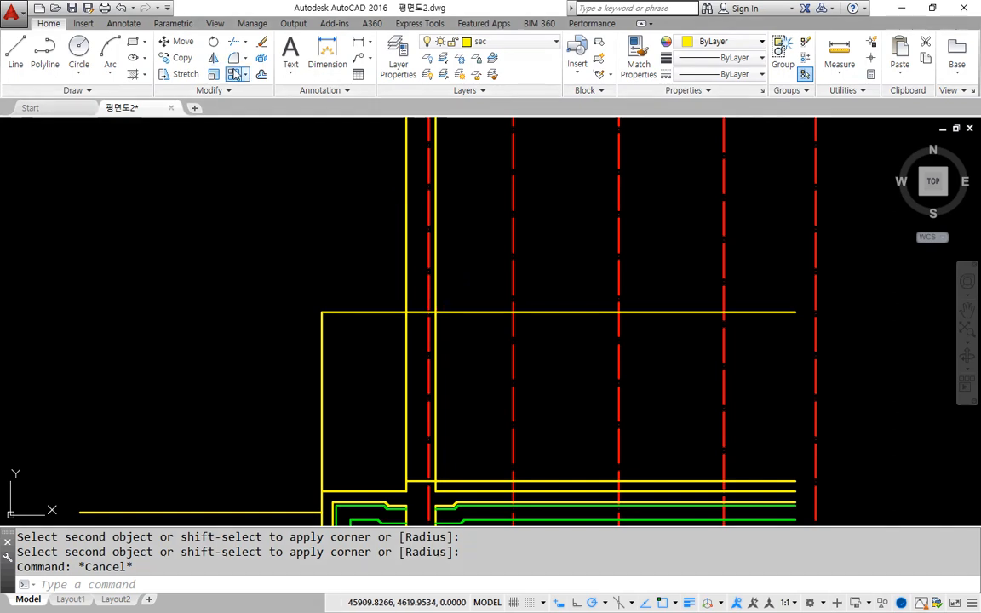
# Offset the upper horizontal line, 2400 above the floor line, upward by 700
pyautogui.click(261, 74)
pyautogui.write('700')
pyautogui.press('Return')
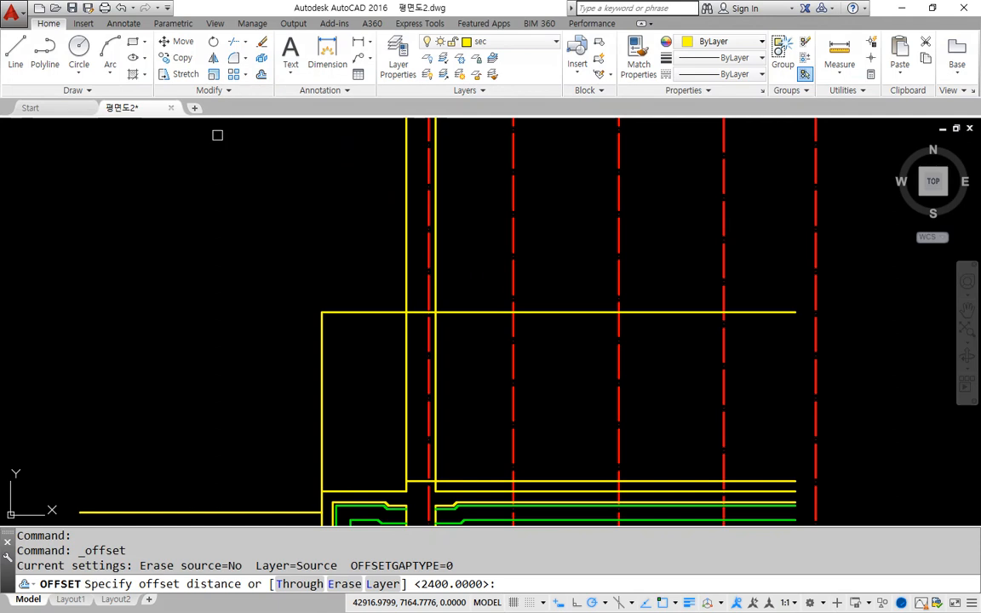
pyautogui.click(460, 313)
pyautogui.click(468, 213)
pyautogui.press('Escape')
pyautogui.scroll(5, 433, 277)
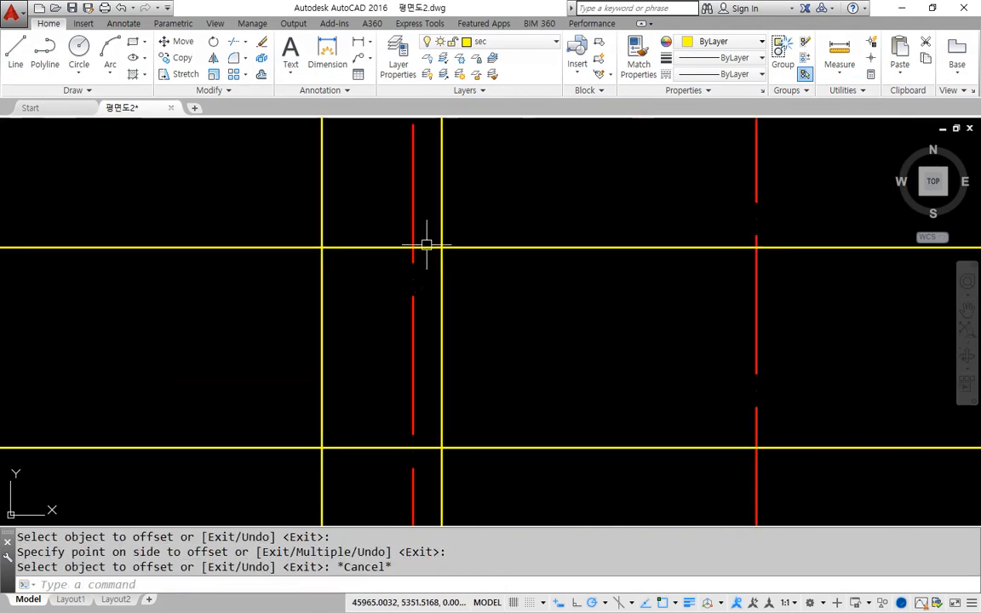
pyautogui.moveTo(422, 242); pyautogui.dragTo(471, 244)
pyautogui.moveTo(257, 313); pyautogui.dragTo(524, 177)
pyautogui.moveTo(388, 251); pyautogui.dragTo(267, 310)
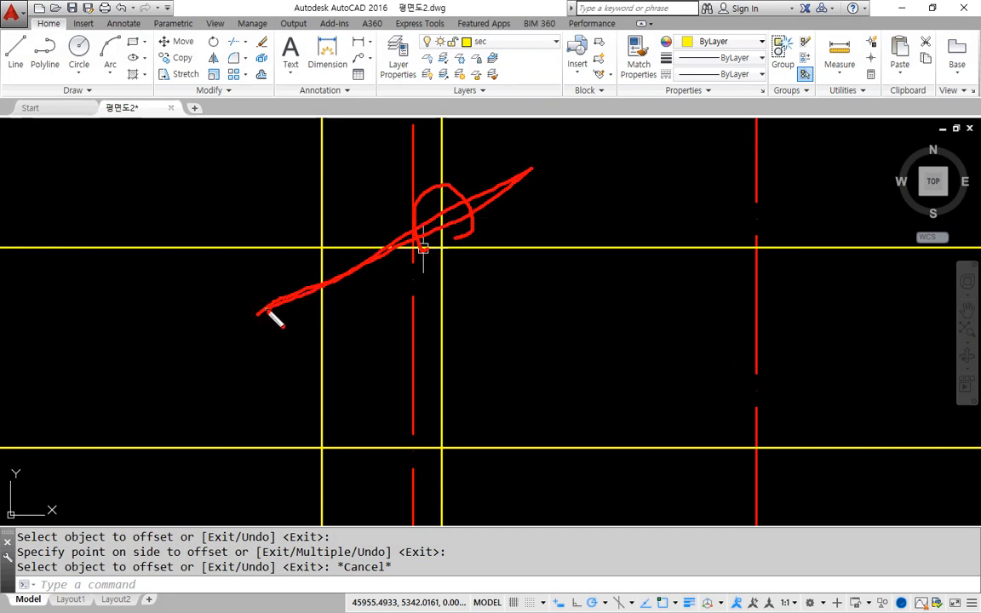
pyautogui.press('Escape')
# Draw a 1000 by 400 rectangle up and to the right from where the wall's red centerline crosses the topmost horizontal line
pyautogui.click(134, 43)
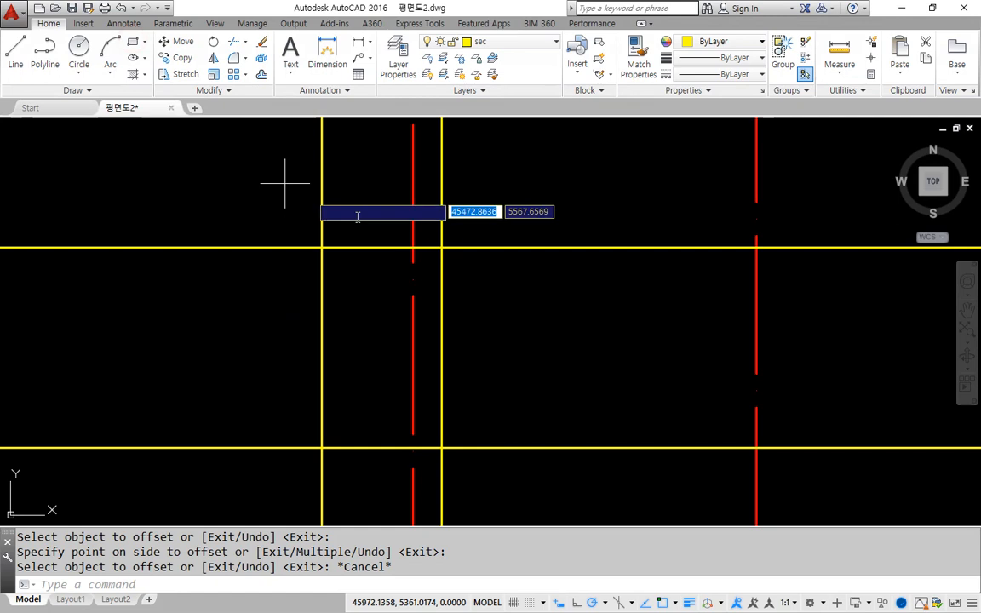
pyautogui.click(412, 247)
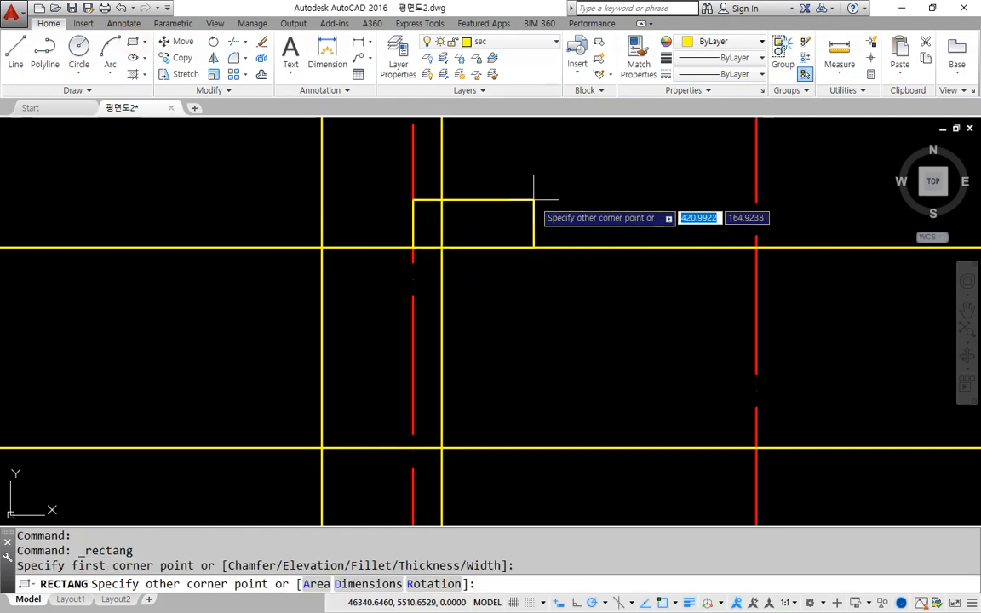
pyautogui.write('@')
pyautogui.write('1000')
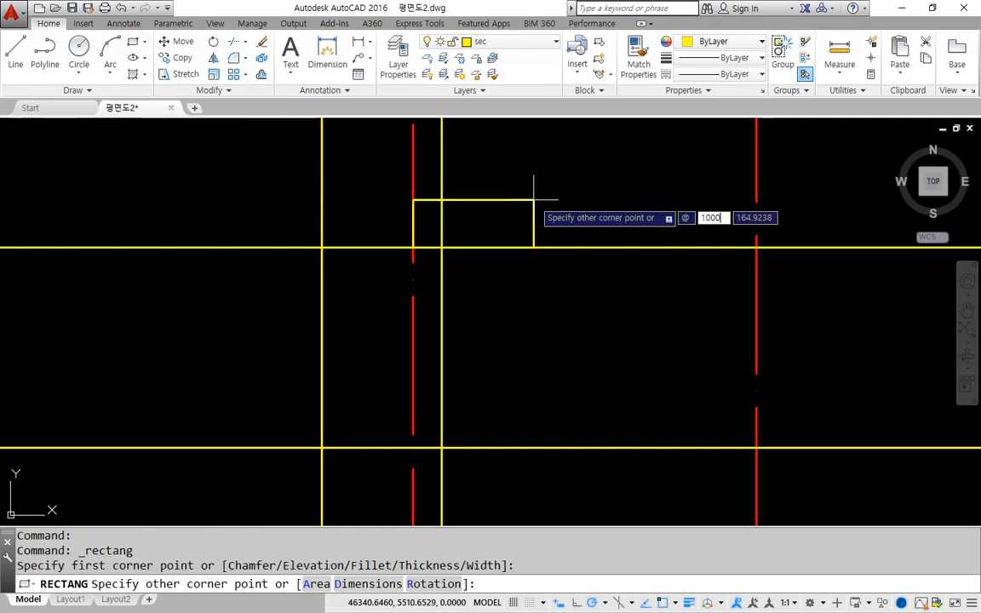
pyautogui.press('Tab')
pyautogui.write('4')
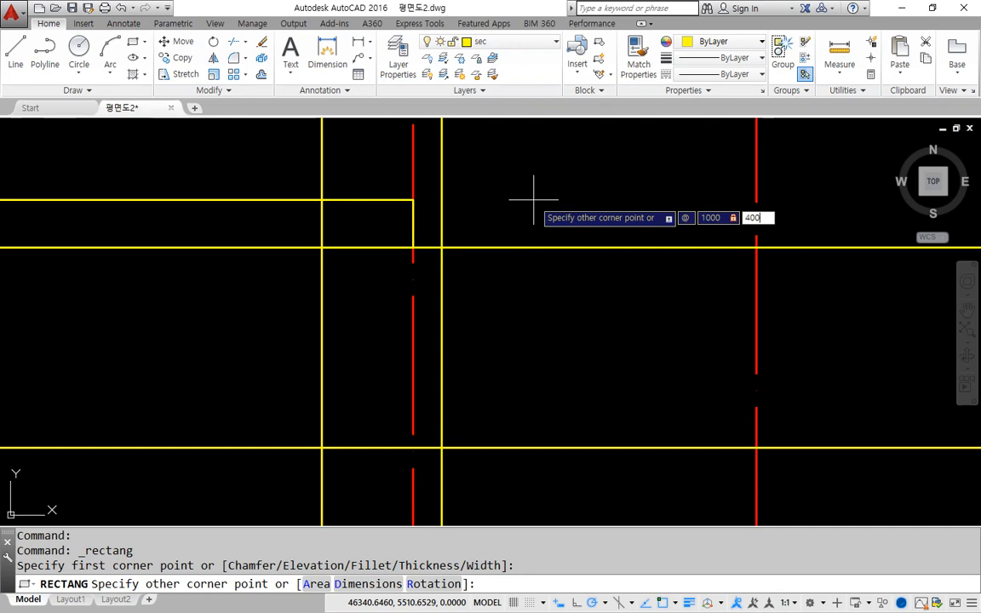
pyautogui.press('Return')
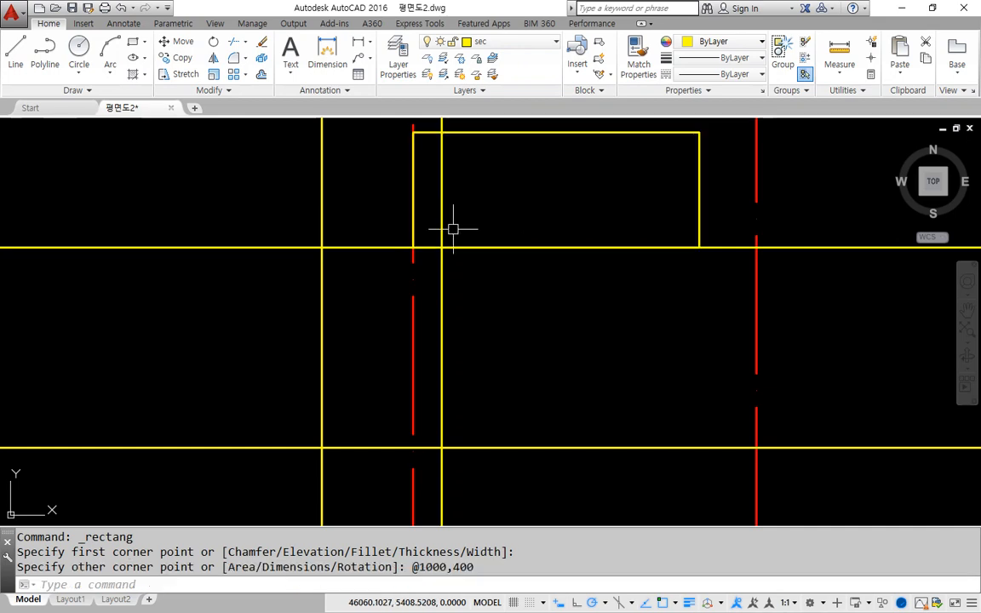
pyautogui.scroll(-2, 453, 227)
pyautogui.moveTo(453, 227); pyautogui.dragTo(361, 264, button='middle')
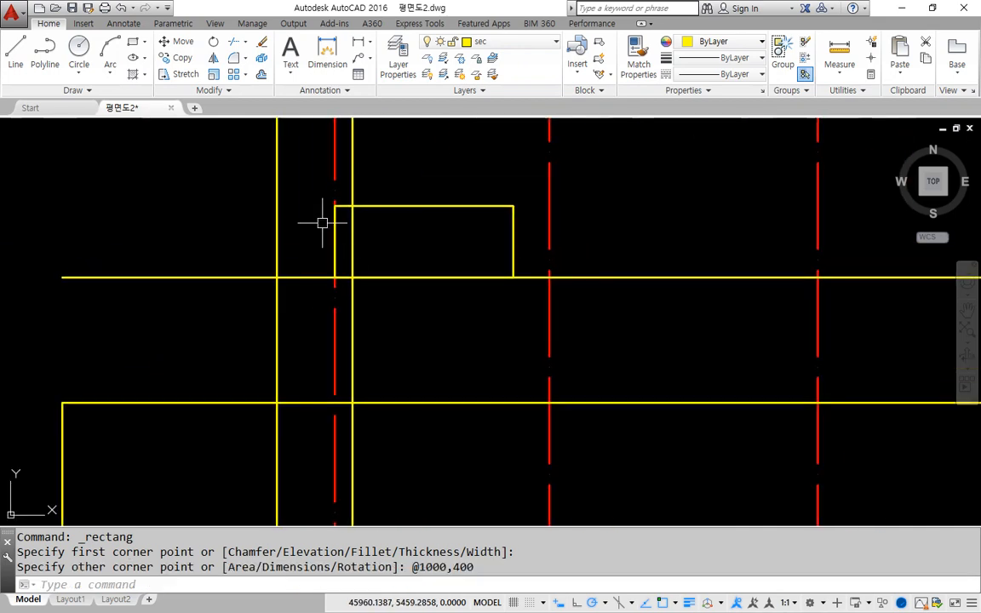
# Draw a construction line through the lower-left and upper-right corners of the 1000 by 400 rectangle to set the roof slope
pyautogui.click(77, 90)
pyautogui.click(43, 109)
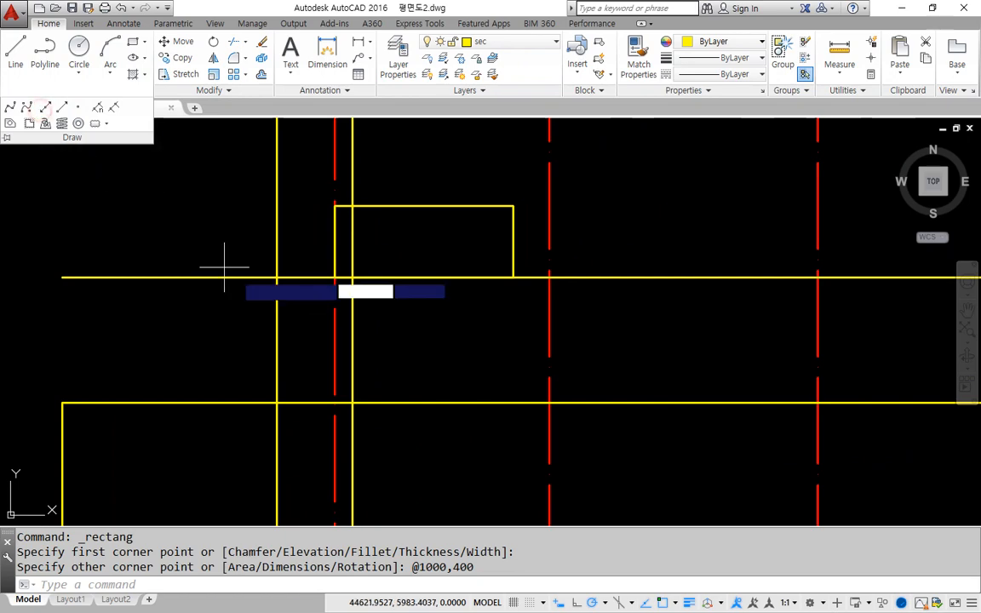
pyautogui.click(335, 277)
pyautogui.click(511, 209)
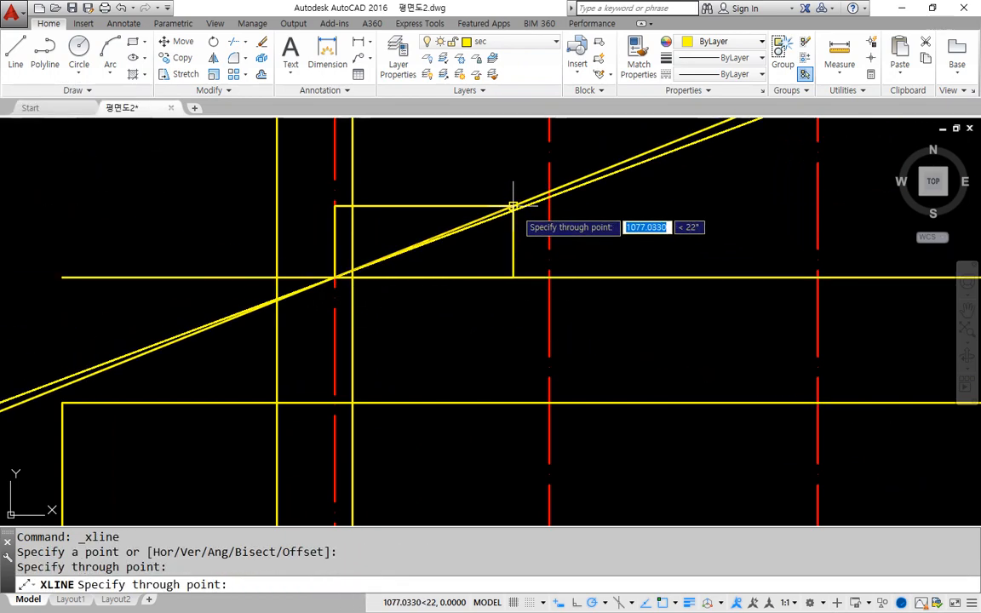
pyautogui.press('Escape')
# Mirror the sloped construction line about the second red centerline from the right, keeping the original
pyautogui.scroll(-4, 553, 278)
pyautogui.scroll(-3, 556, 278)
pyautogui.moveTo(606, 241)
pyautogui.mouseDown(button='middle')
pyautogui.moveTo(449, 472)
pyautogui.moveTo(445, 362)
pyautogui.mouseUp(button='middle')
pyautogui.scroll(5, 477, 293)
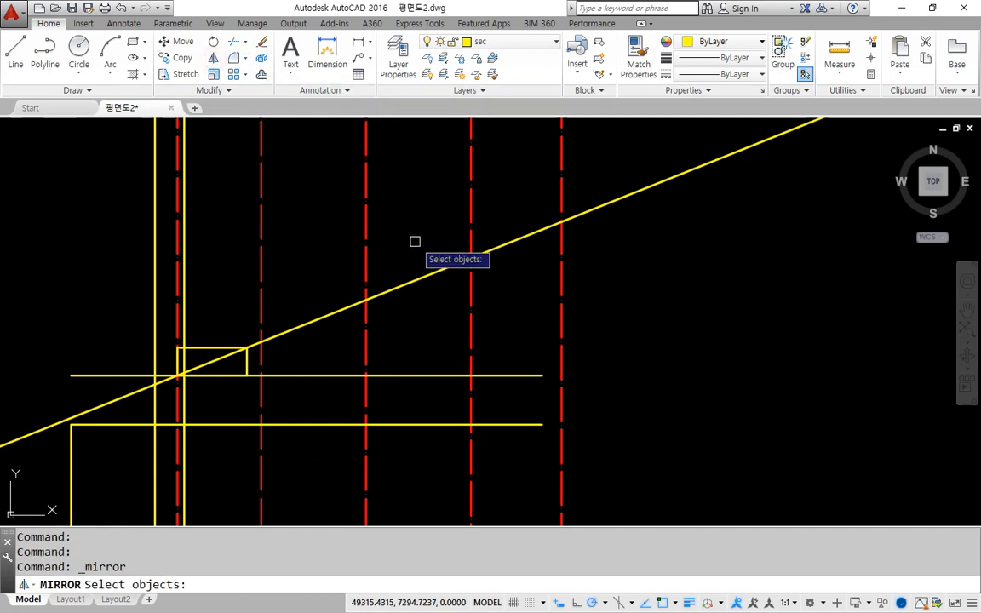
pyautogui.click(427, 274)
pyautogui.press('Return')
pyautogui.click(471, 257)
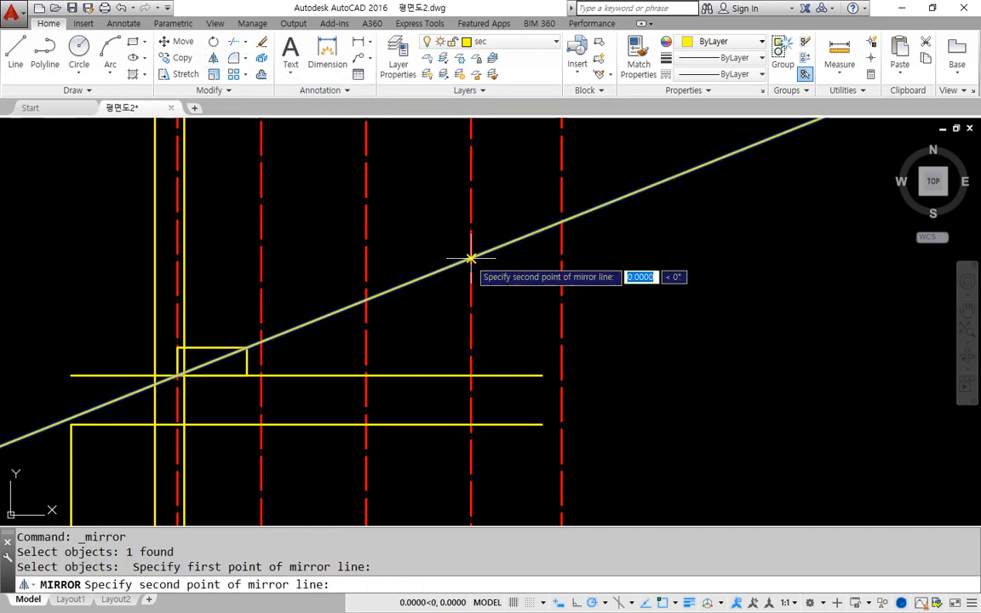
pyautogui.click(471, 377)
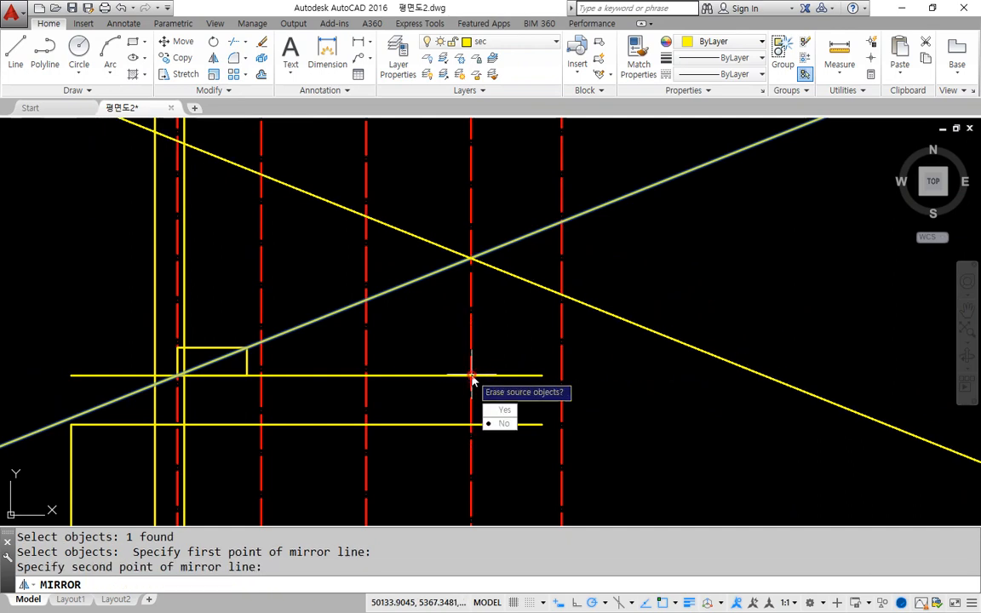
pyautogui.press('Return')
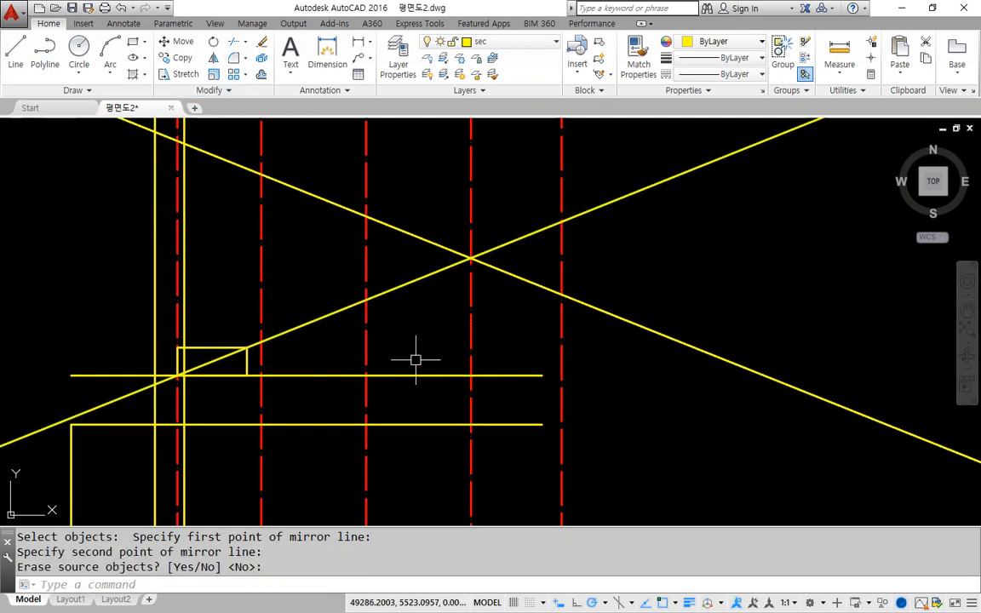
# Join the two sloped roof lines at the ridge with a zero-radius fillet
pyautogui.click(233, 57)
pyautogui.click(523, 278)
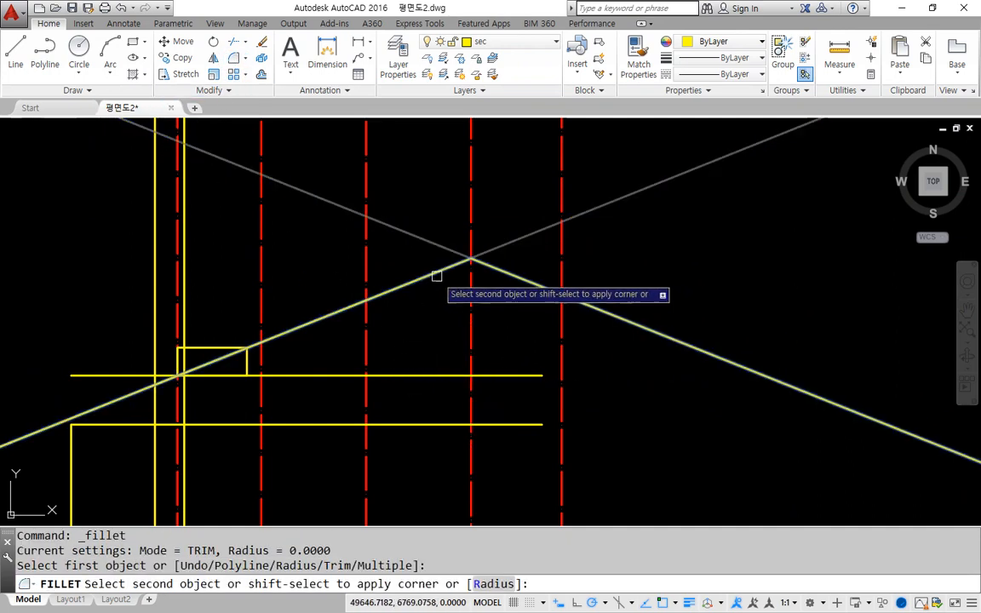
pyautogui.click(437, 272)
# Erase the slope rectangle and the horizontal line at its base
pyautogui.moveTo(436, 378)
pyautogui.mouseDown(button='middle')
pyautogui.moveTo(525, 323)
pyautogui.moveTo(544, 300)
pyautogui.mouseUp(button='middle')
pyautogui.click(540, 298)
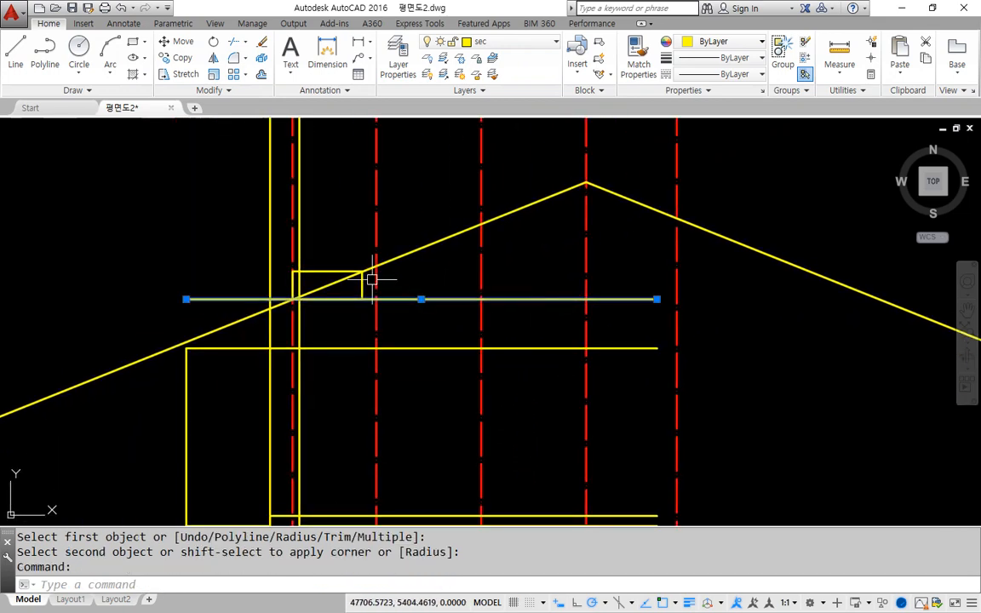
pyautogui.click(328, 272)
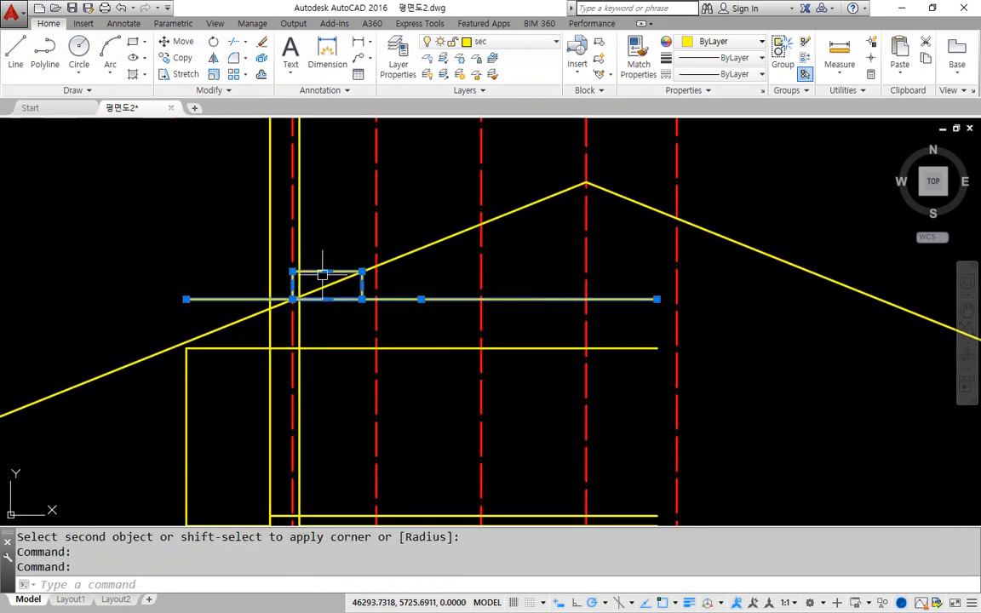
pyautogui.rightClick(422, 403)
pyautogui.press('Escape')
pyautogui.press('Delete')
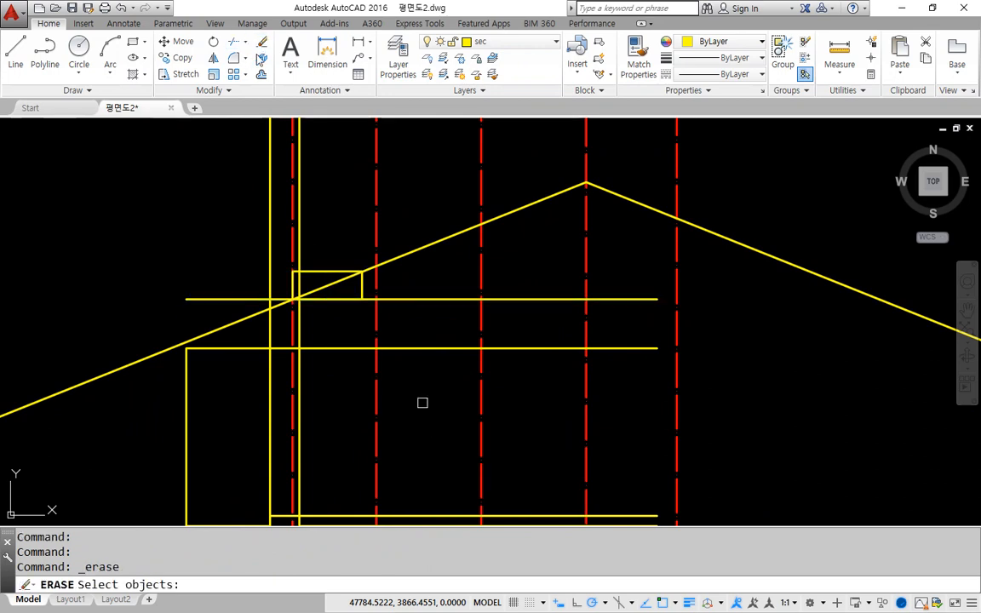
pyautogui.click(396, 298)
pyautogui.click(320, 272)
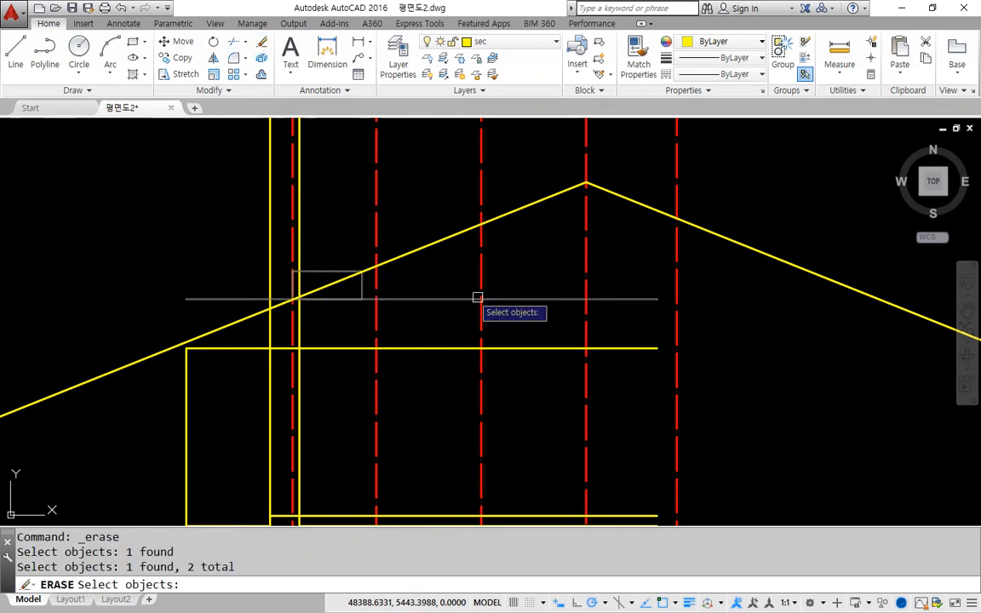
pyautogui.press('Return')
pyautogui.moveTo(431, 289); pyautogui.dragTo(537, 208, button='middle')
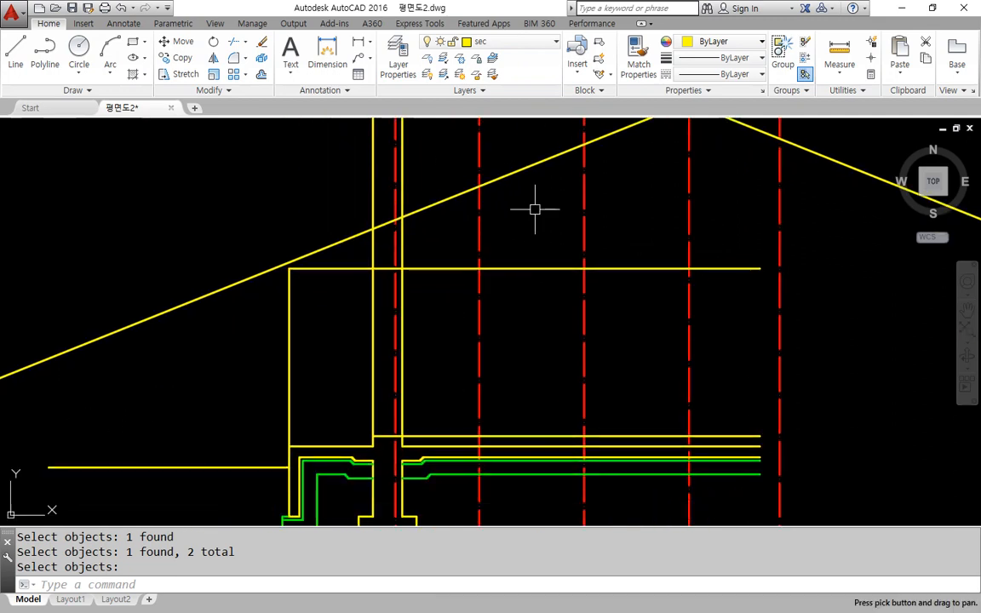
pyautogui.moveTo(503, 300); pyautogui.dragTo(478, 305, button='middle')
pyautogui.moveTo(564, 286); pyautogui.dragTo(436, 288)
pyautogui.moveTo(350, 234); pyautogui.dragTo(406, 238)
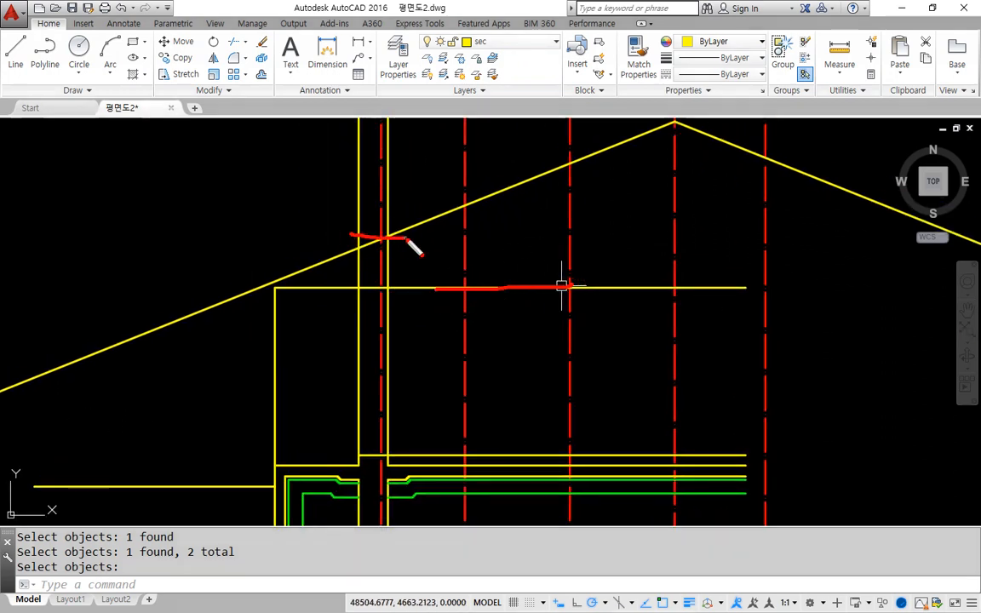
pyautogui.moveTo(644, 136); pyautogui.dragTo(576, 183)
pyautogui.moveTo(749, 119); pyautogui.dragTo(760, 136)
pyautogui.moveTo(730, 141); pyautogui.dragTo(741, 150)
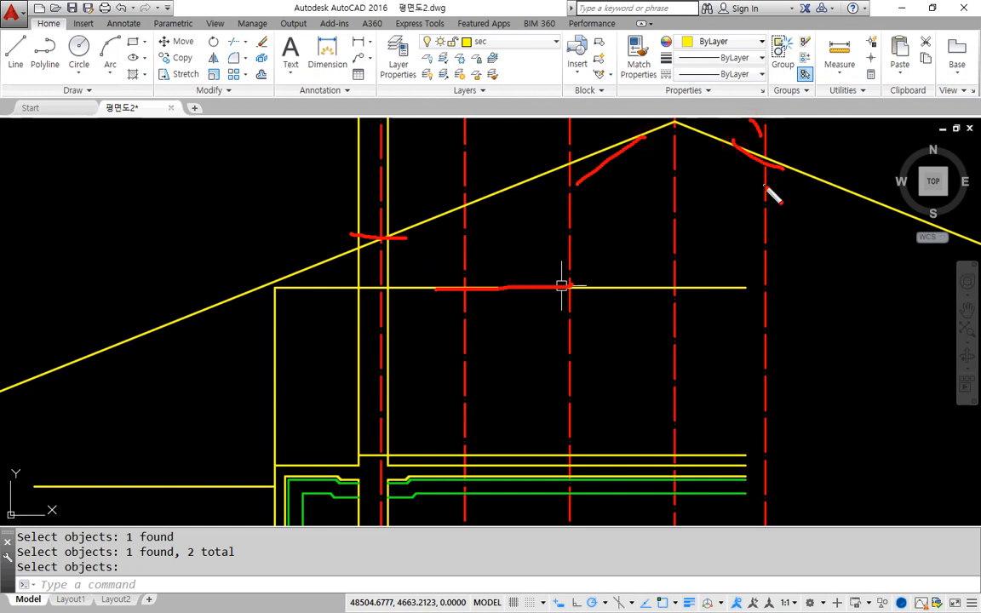
pyautogui.press('Escape')
# Examine the floor layers beside the wall and the roof slope where it crosses the wall
pyautogui.scroll(4, 386, 247)
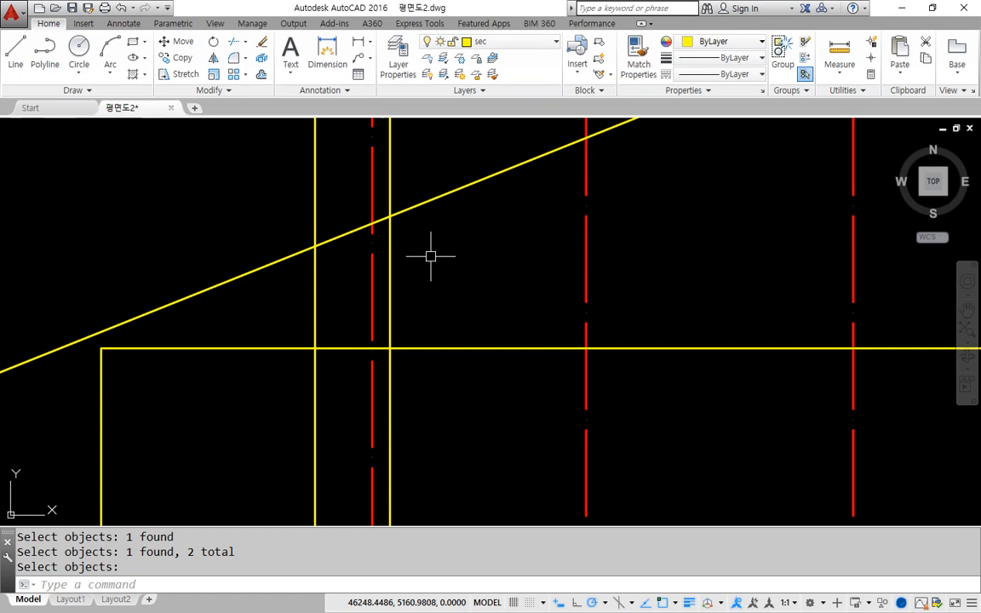
pyautogui.scroll(-4, 431, 264)
pyautogui.scroll(2, 427, 287)
pyautogui.scroll(2, 423, 383)
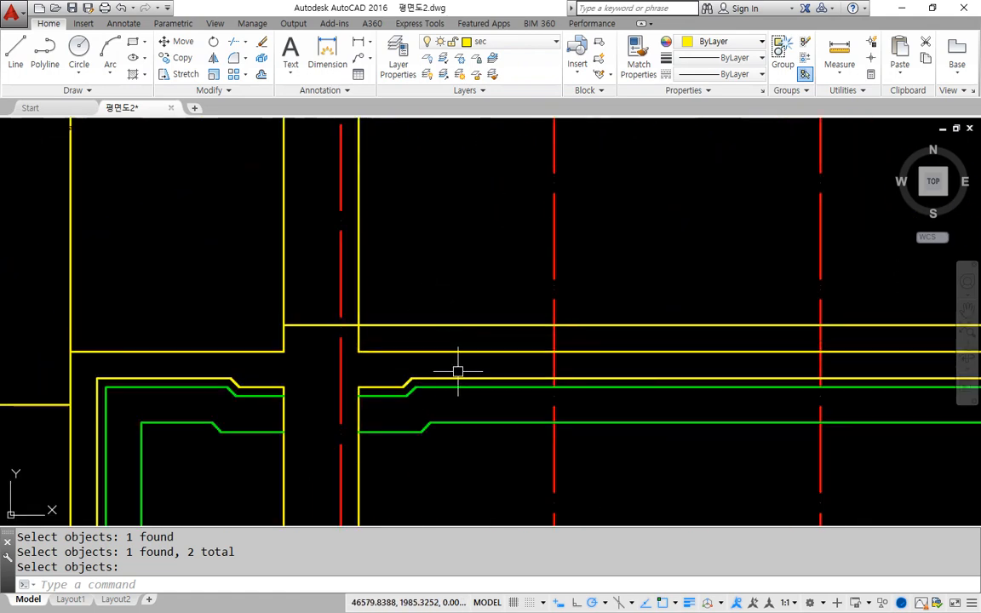
pyautogui.scroll(2, 458, 371)
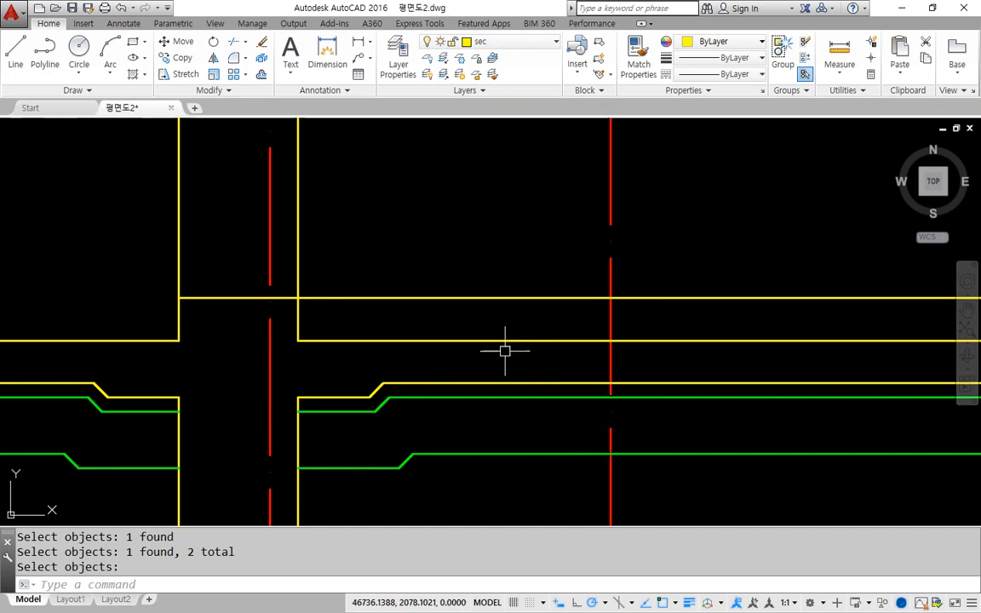
pyautogui.scroll(-2, 416, 223)
pyautogui.moveTo(417, 192); pyautogui.dragTo(438, 409, button='middle')
pyautogui.scroll(1, 437, 409)
pyautogui.scroll(1, 391, 191)
pyautogui.scroll(-1, 395, 203)
pyautogui.moveTo(396, 202); pyautogui.dragTo(465, 454, button='middle')
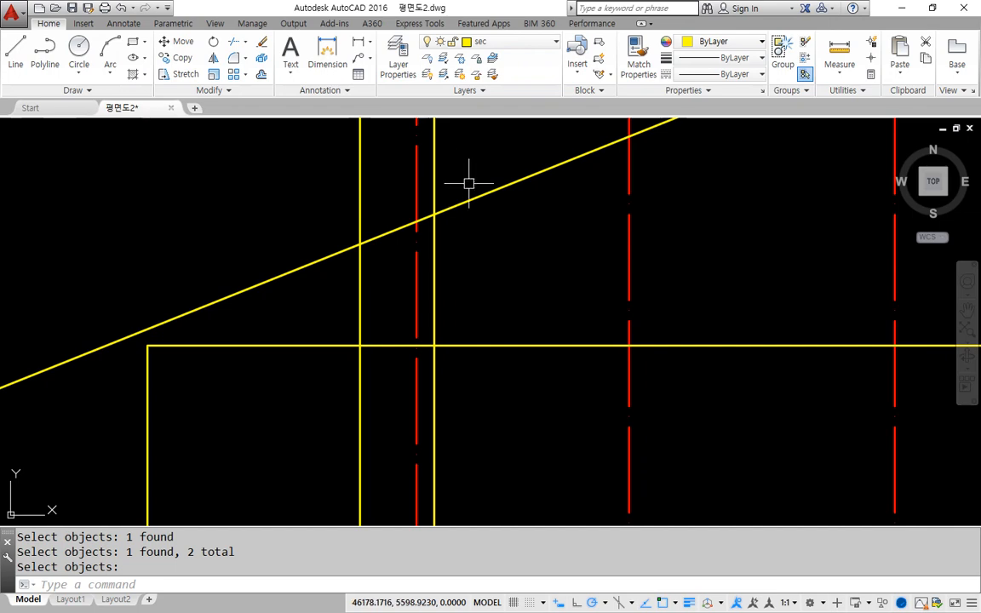
pyautogui.hotkey('ctrl', '2')
pyautogui.moveTo(518, 182)
pyautogui.mouseDown()
pyautogui.moveTo(534, 239)
pyautogui.moveTo(498, 244)
pyautogui.mouseUp()
pyautogui.moveTo(504, 218)
pyautogui.mouseDown()
pyautogui.moveTo(510, 203)
pyautogui.moveTo(552, 196)
pyautogui.mouseUp()
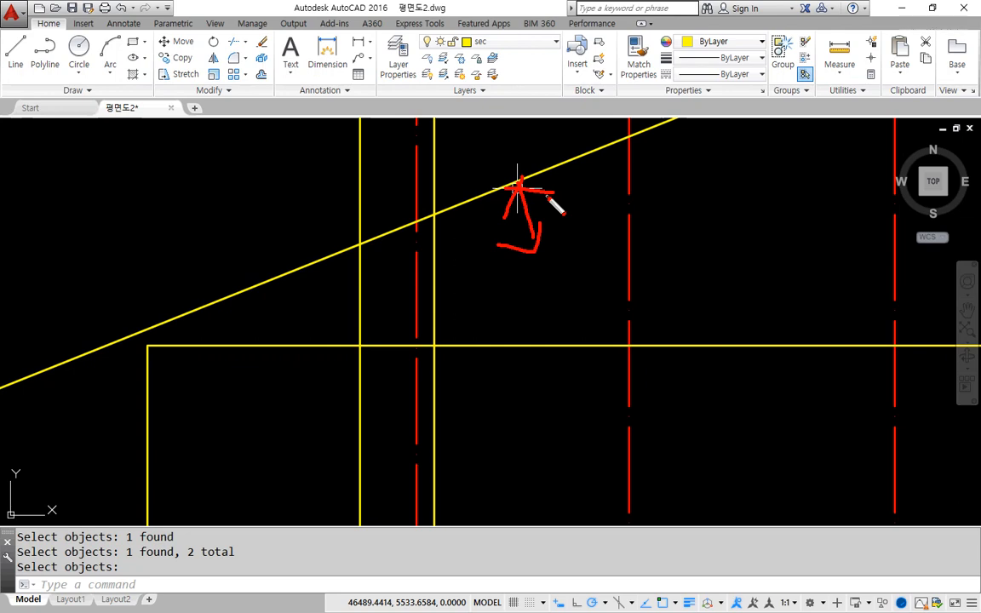
pyautogui.press('Escape')
# Offset the left sloped roof line downward by 150 for the roof slab thickness
pyautogui.click(262, 77)
pyautogui.write('150')
pyautogui.press('Return')
pyautogui.click(464, 203)
pyautogui.click(474, 252)
pyautogui.press('Escape')
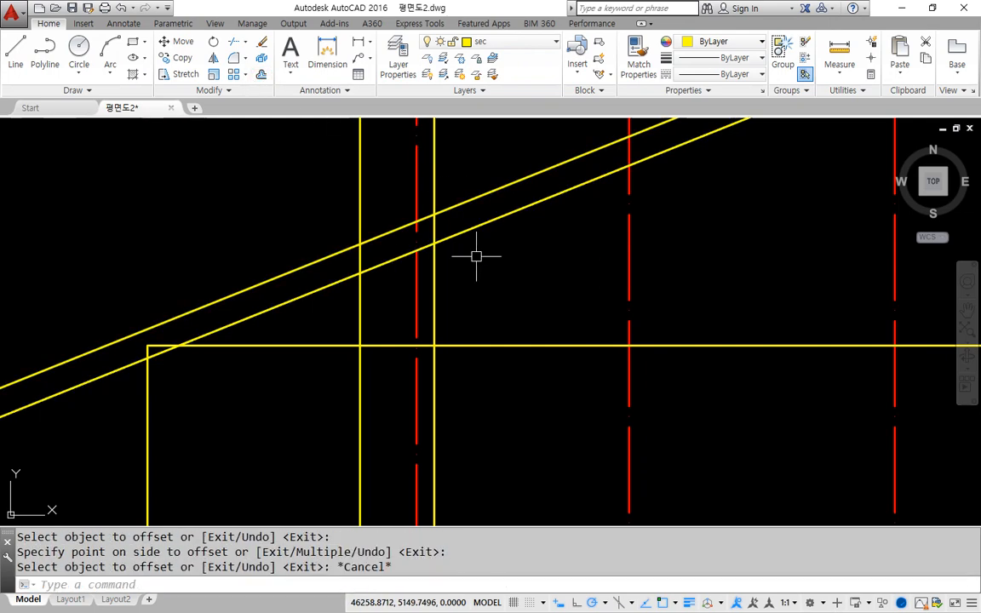
# Offset the wall's red centerline 600 to the left to mark the eave end
pyautogui.click(263, 79)
pyautogui.write('600')
pyautogui.press('Return')
pyautogui.click(416, 191)
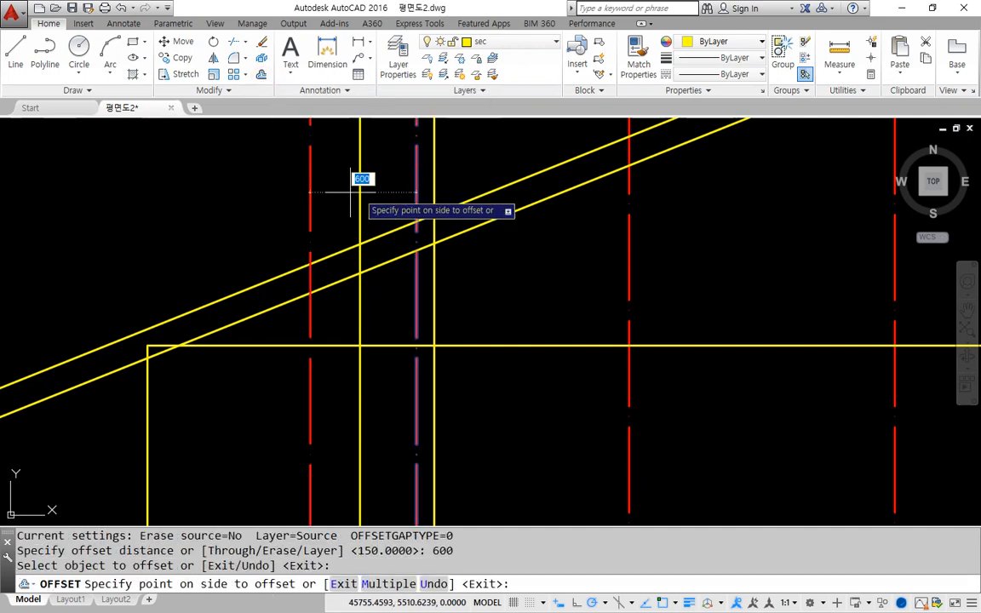
pyautogui.click(274, 188)
pyautogui.press('Return')
# Draw a short horizontal line to the right from where the eave-end line crosses the upper sloped roof line
pyautogui.scroll(2, 291, 306)
pyautogui.scroll(2, 313, 307)
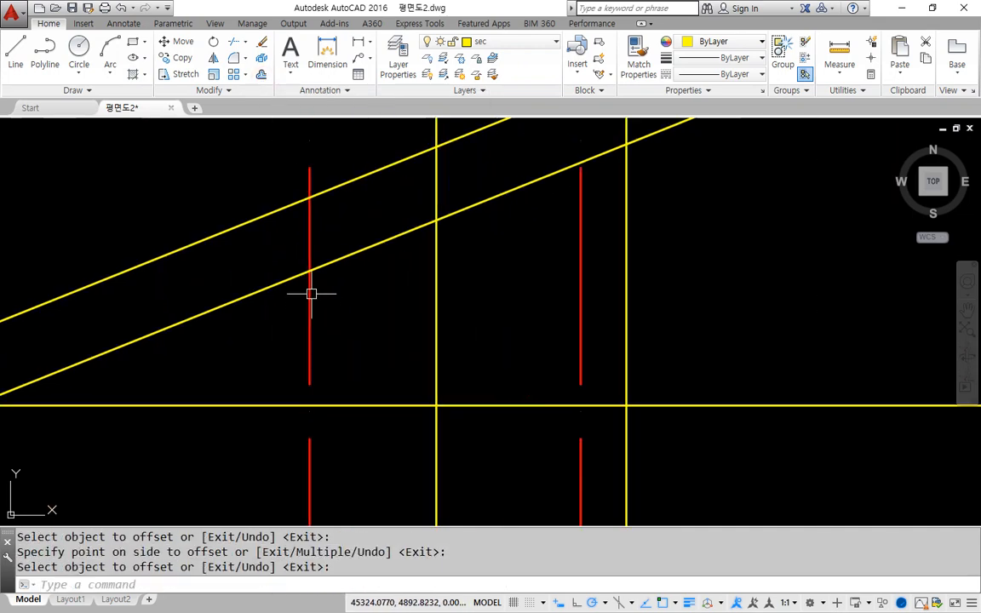
pyautogui.write('l')
pyautogui.press('Return')
pyautogui.click(309, 197)
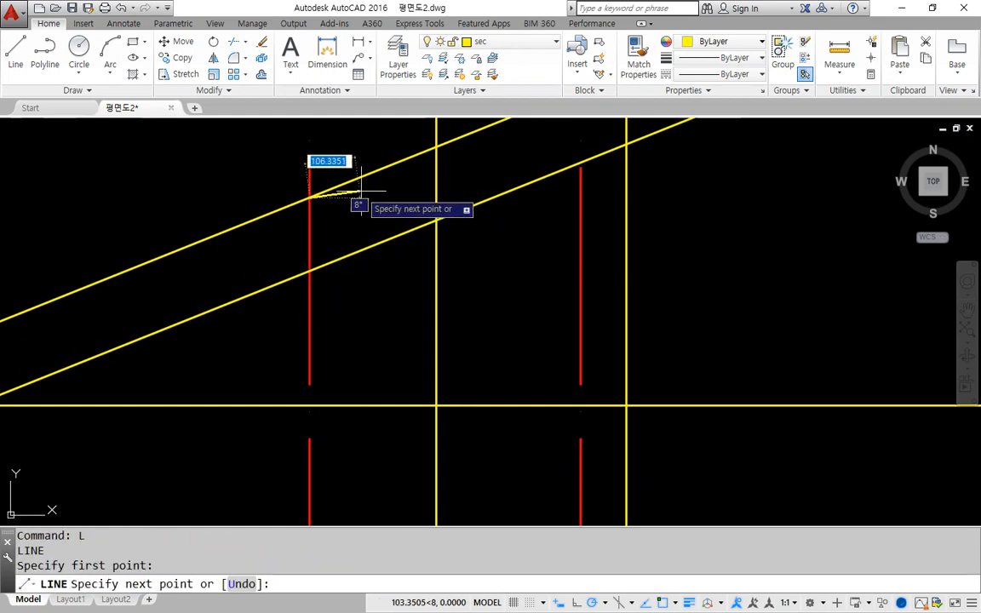
pyautogui.click(394, 198)
pyautogui.press('Escape')
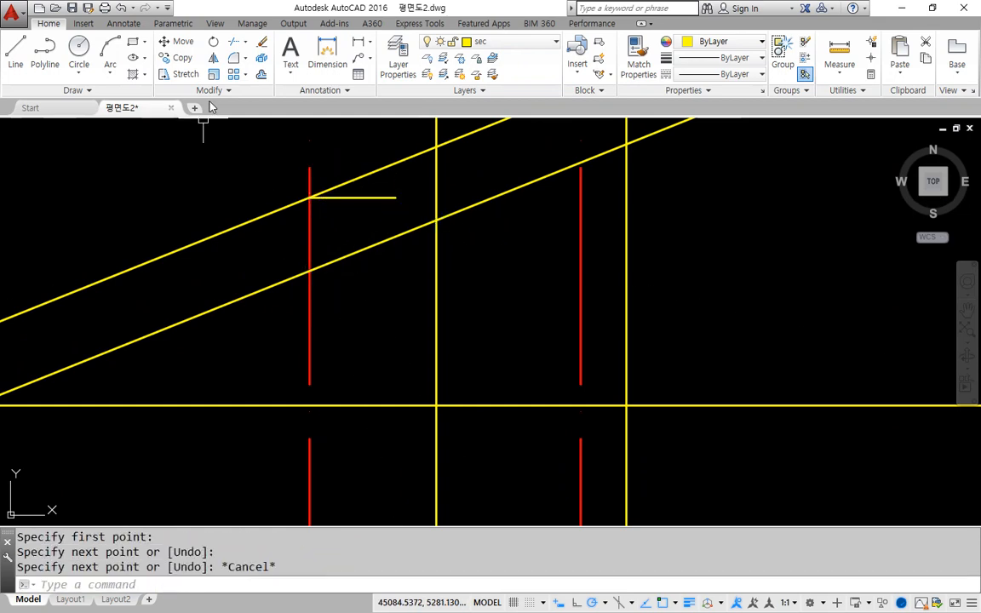
# Offset the short horizontal line at the eave downward by 200
pyautogui.click(260, 75)
pyautogui.write('200')
pyautogui.press('Return')
pyautogui.click(379, 200)
pyautogui.click(357, 298)
pyautogui.press('Escape')
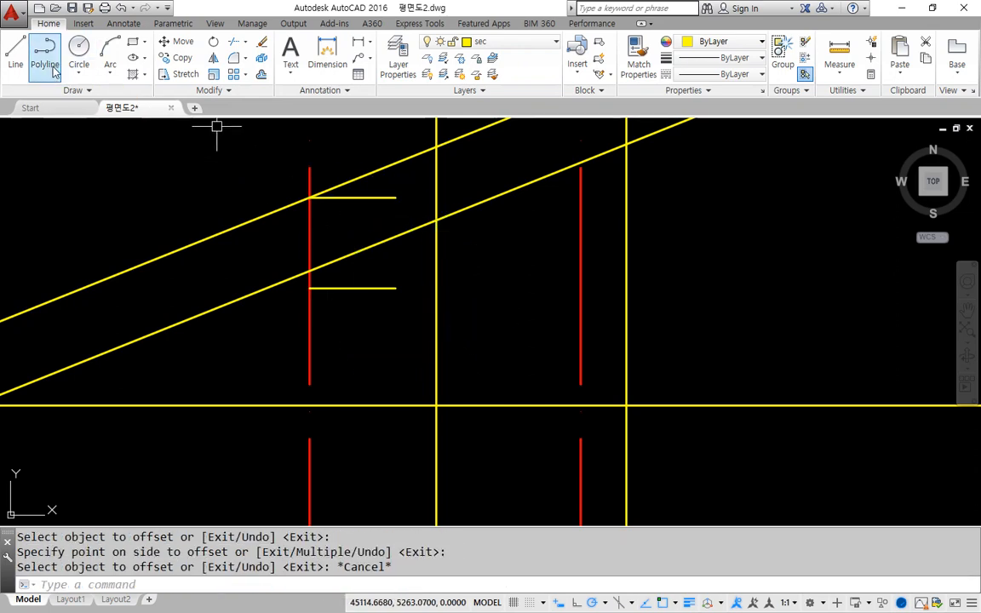
# Offset the red eave-end line 150 to the right
pyautogui.click(261, 75)
pyautogui.write('150')
pyautogui.press('Return')
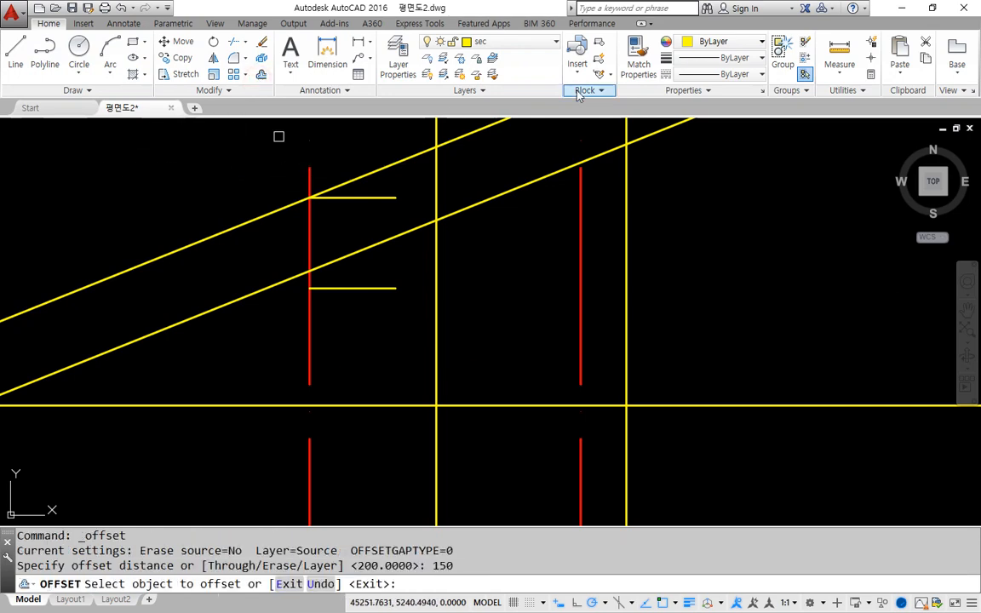
pyautogui.click(309, 224)
pyautogui.click(417, 232)
pyautogui.press('Escape')
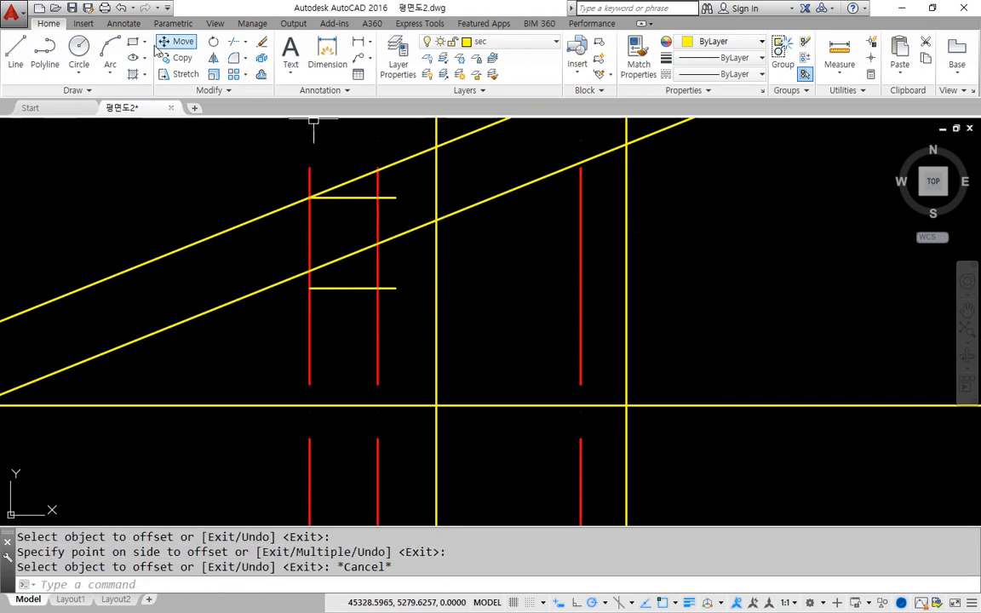
# Join the roof slopes, eave verticals and eave bottom line with multiple zero-radius fillets, and erase the upper short horizontal line
pyautogui.click(233, 58)
pyautogui.write('m')
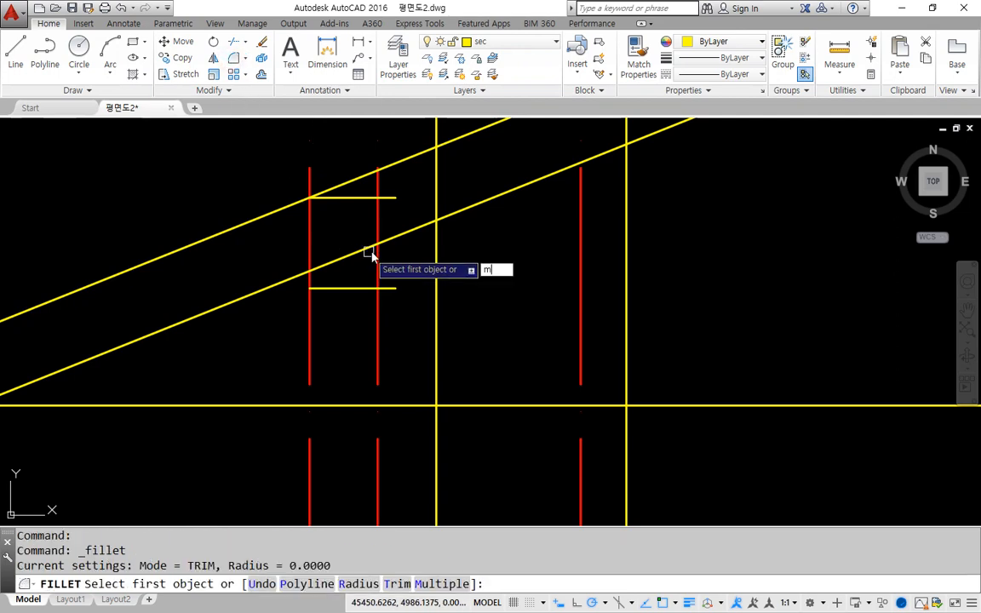
pyautogui.press('Return')
pyautogui.click(390, 240)
pyautogui.click(377, 260)
pyautogui.click(375, 275)
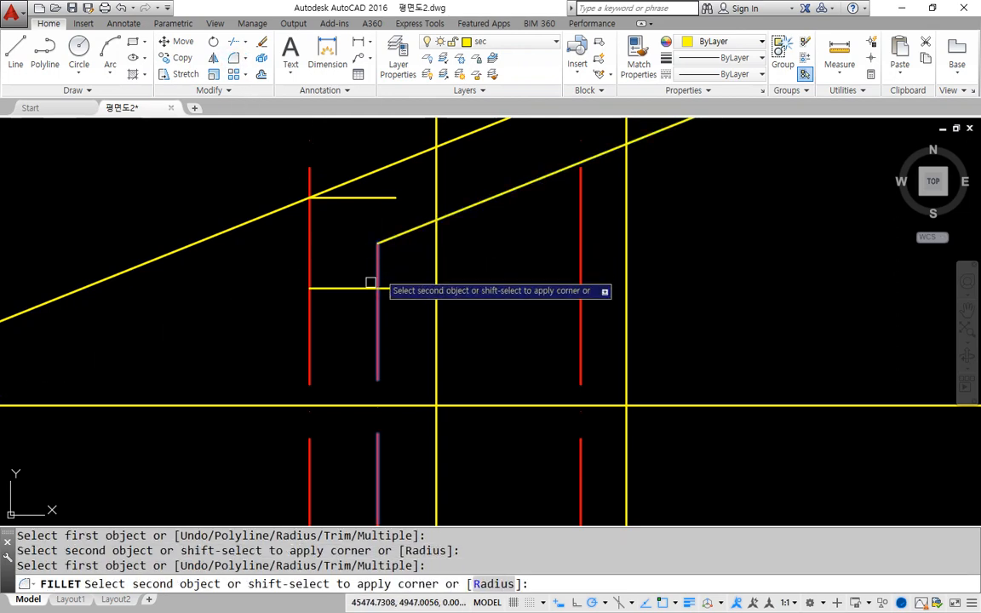
pyautogui.click(328, 288)
pyautogui.click(309, 258)
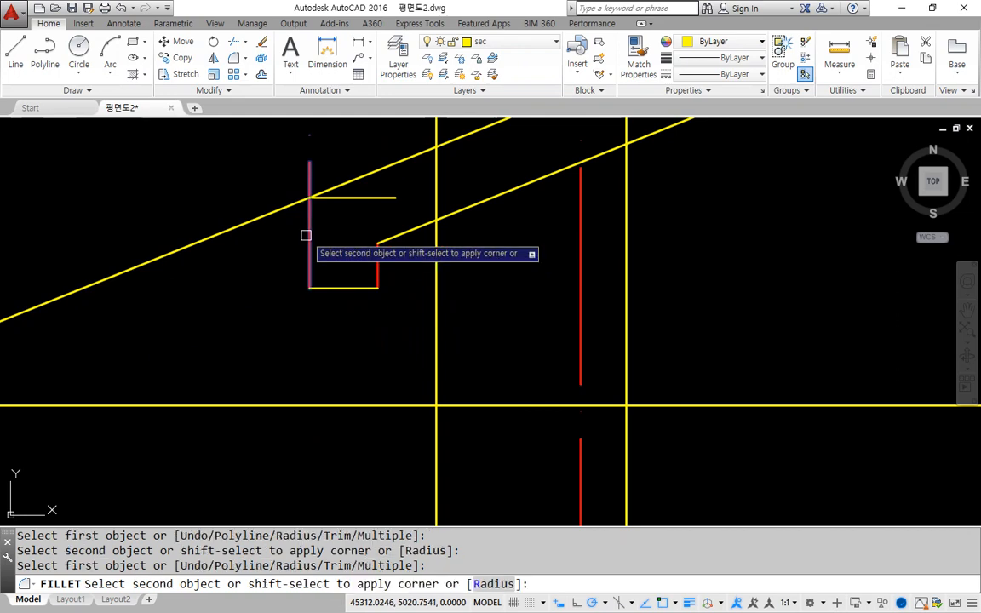
pyautogui.click(359, 197)
pyautogui.press('Escape')
pyautogui.click(351, 197)
pyautogui.press('Delete')
# Match the two red eave verticals to the properties of the yellow lower roof line
pyautogui.click(634, 68)
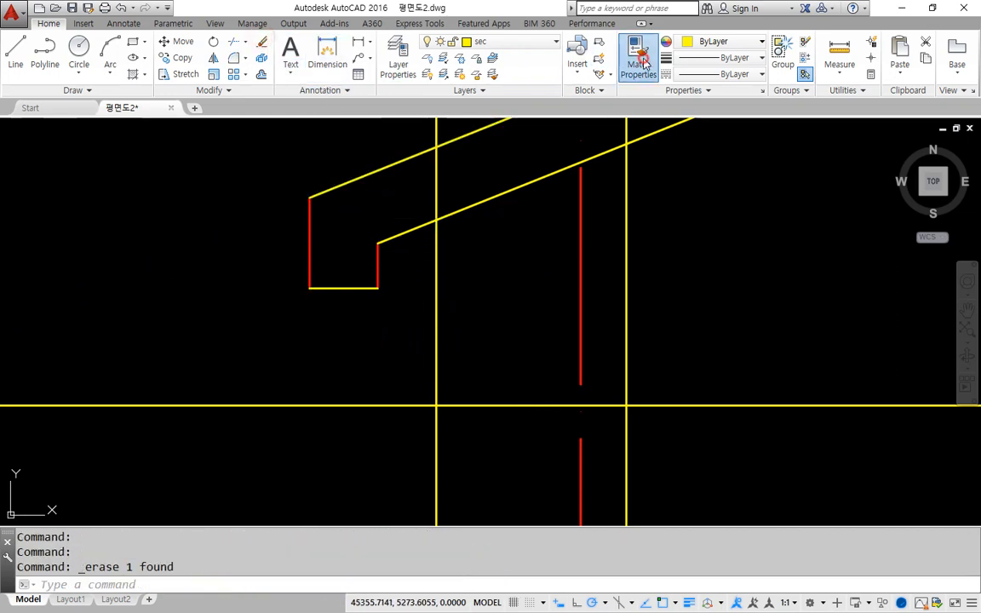
pyautogui.click(394, 236)
pyautogui.click(387, 308)
pyautogui.click(262, 260)
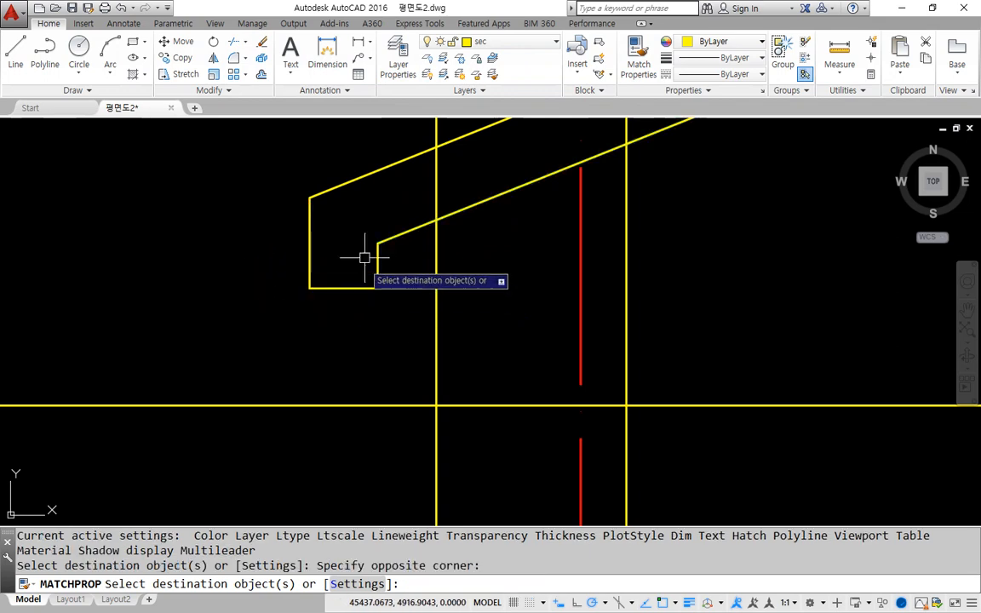
pyautogui.press('Escape')
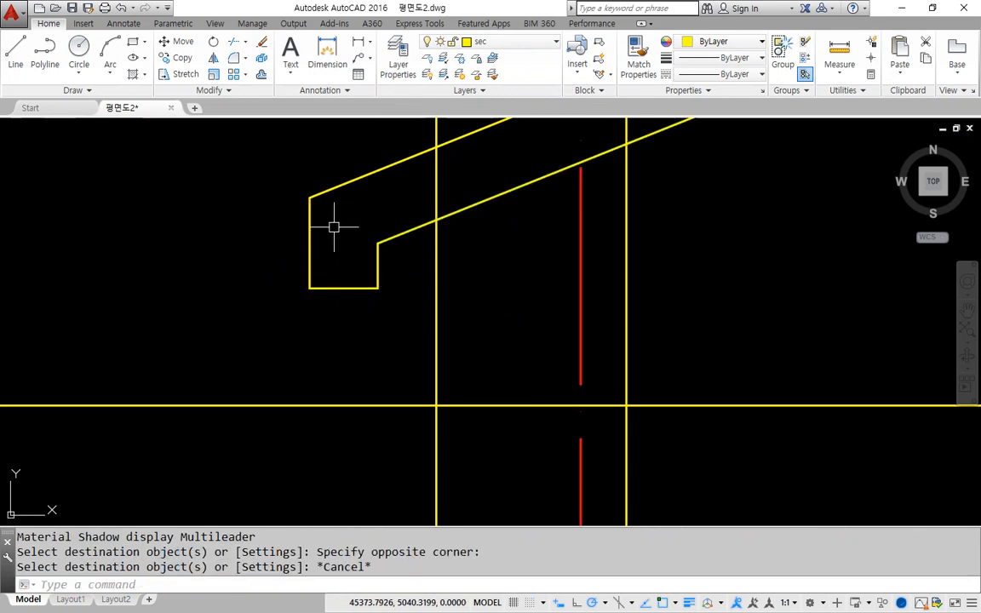
pyautogui.moveTo(307, 198)
pyautogui.mouseDown()
pyautogui.moveTo(287, 238)
pyautogui.moveTo(303, 281)
pyautogui.mouseUp()
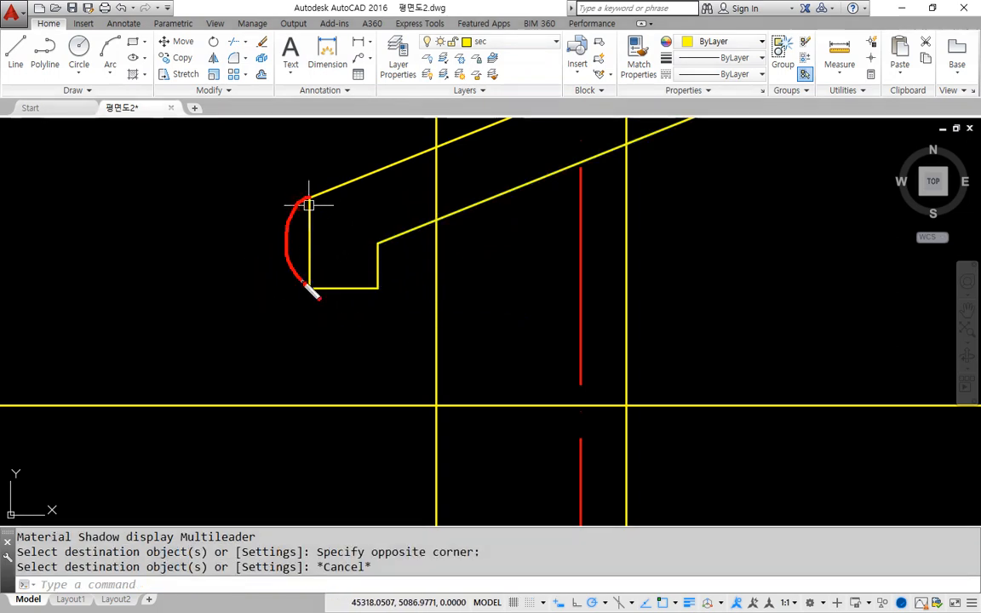
pyautogui.moveTo(377, 304)
pyautogui.mouseDown()
pyautogui.moveTo(260, 260)
pyautogui.moveTo(388, 315)
pyautogui.mouseUp()
pyautogui.moveTo(301, 202)
pyautogui.mouseDown()
pyautogui.moveTo(289, 241)
pyautogui.moveTo(310, 341)
pyautogui.mouseUp()
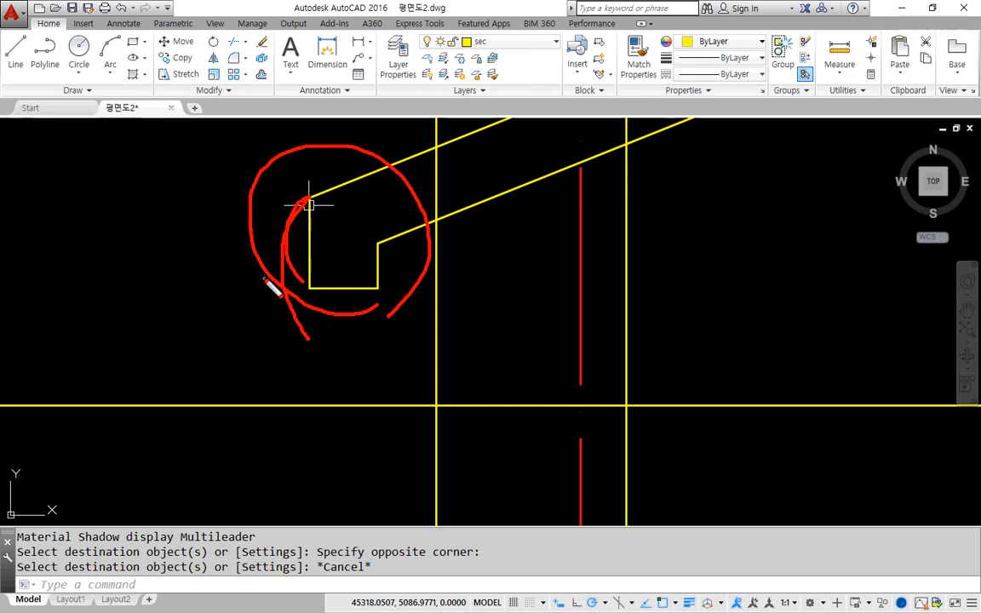
pyautogui.moveTo(308, 204)
pyautogui.mouseDown()
pyautogui.moveTo(272, 334)
pyautogui.moveTo(304, 347)
pyautogui.moveTo(268, 351)
pyautogui.mouseUp()
pyautogui.moveTo(266, 185); pyautogui.dragTo(309, 251)
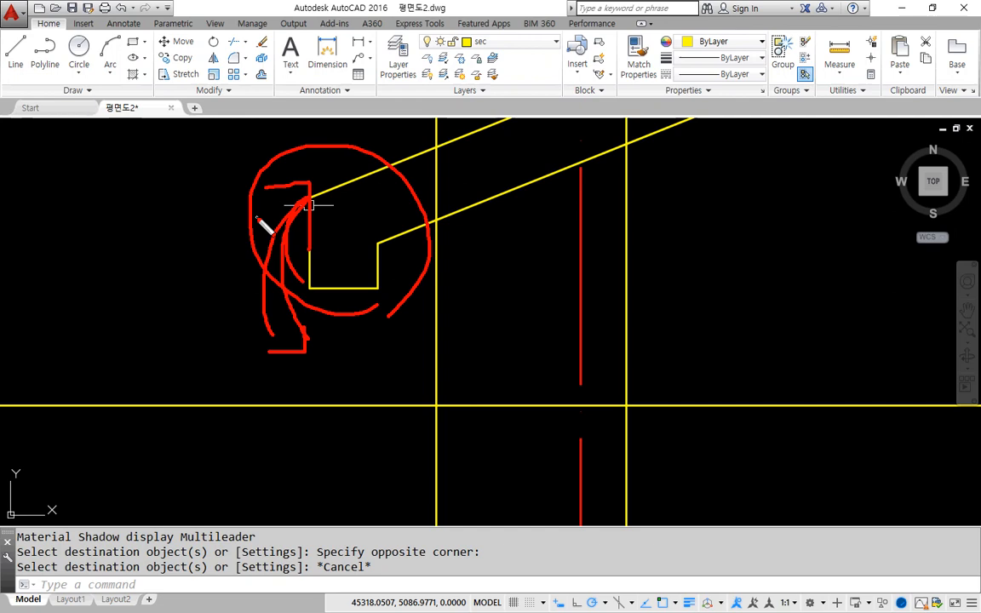
pyautogui.press('Escape')
pyautogui.scroll(-2, 207, 243)
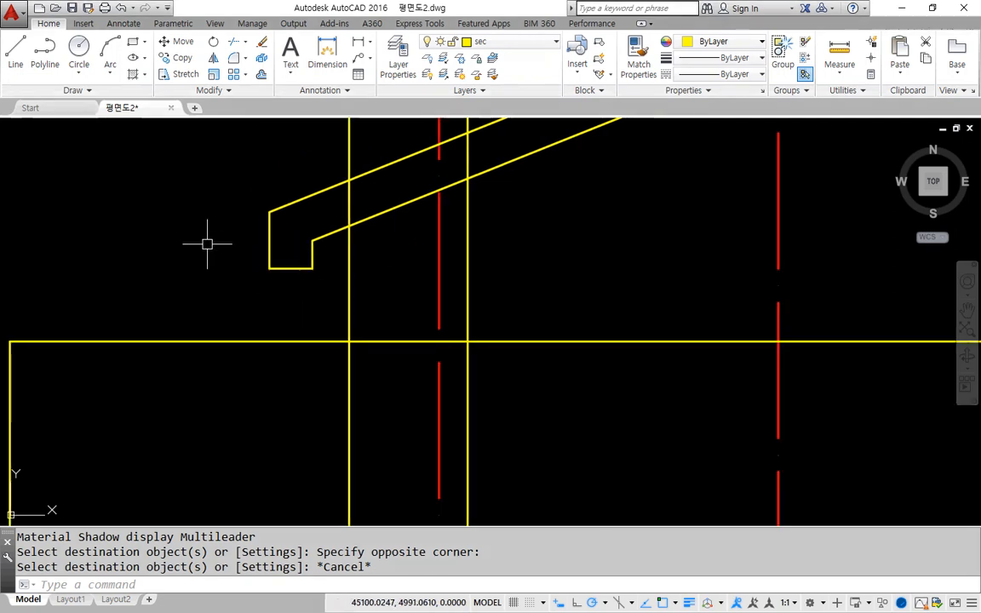
pyautogui.scroll(-2, 214, 244)
pyautogui.scroll(1, 338, 313)
pyautogui.moveTo(334, 291); pyautogui.dragTo(357, 339, button='middle')
pyautogui.scroll(1, 357, 339)
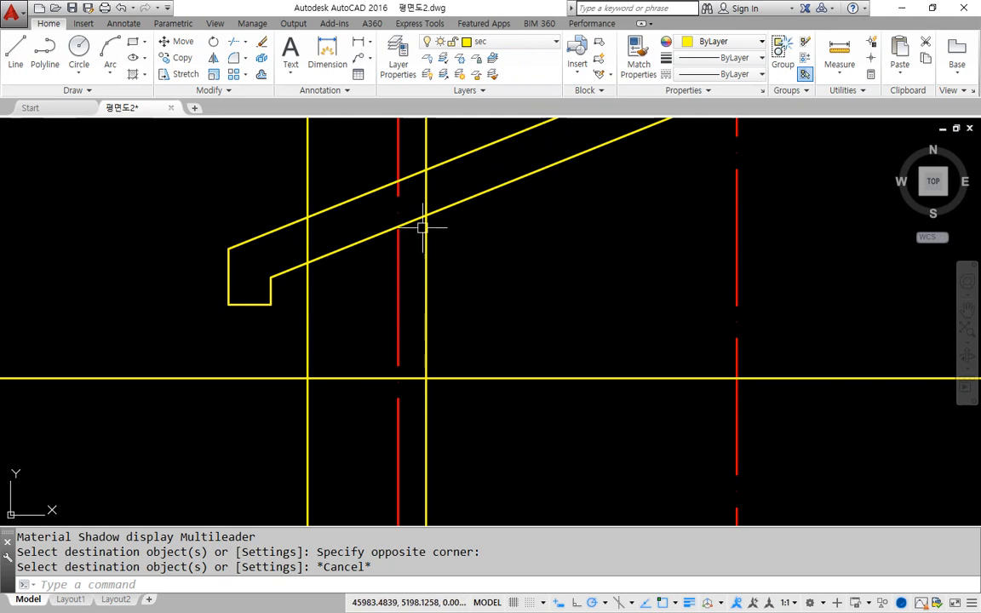
pyautogui.scroll(2, 386, 343)
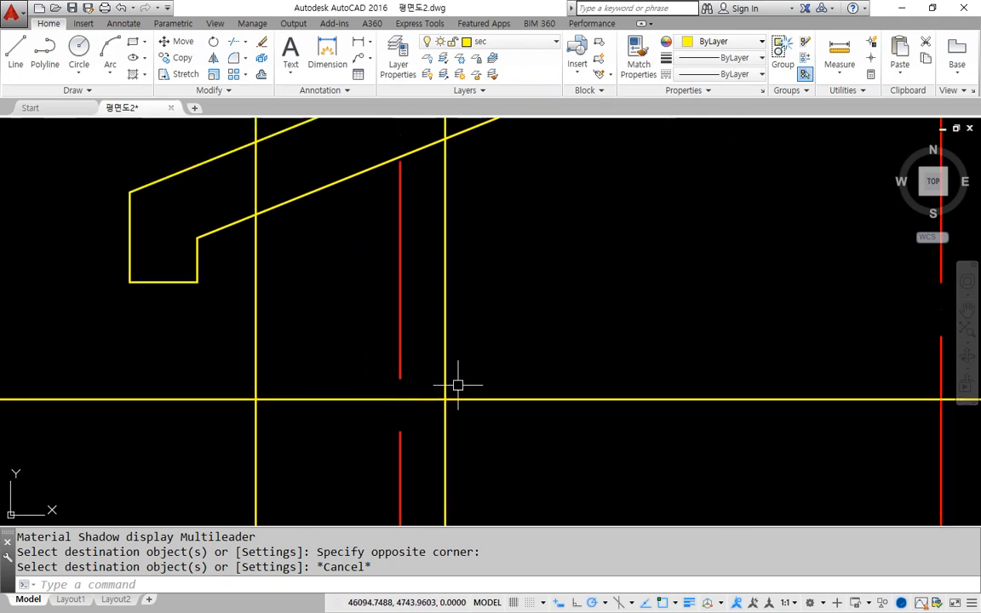
pyautogui.scroll(-2, 411, 333)
pyautogui.moveTo(393, 386)
pyautogui.mouseDown()
pyautogui.moveTo(298, 379)
pyautogui.moveTo(467, 374)
pyautogui.mouseUp()
pyautogui.moveTo(333, 359)
pyautogui.mouseDown()
pyautogui.moveTo(453, 377)
pyautogui.moveTo(286, 382)
pyautogui.mouseUp()
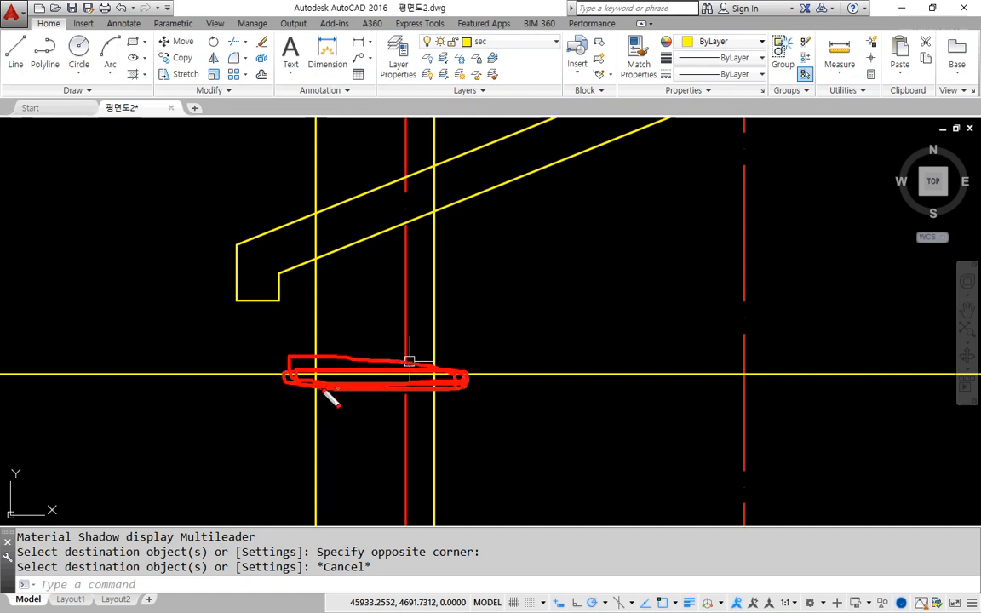
pyautogui.moveTo(301, 364); pyautogui.dragTo(458, 390)
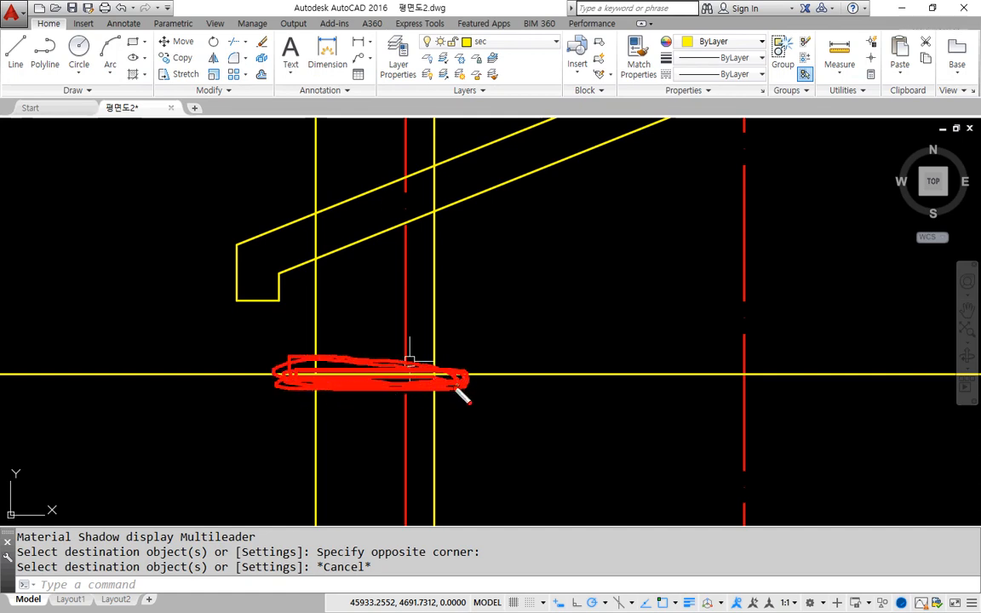
pyautogui.moveTo(310, 364); pyautogui.dragTo(417, 365)
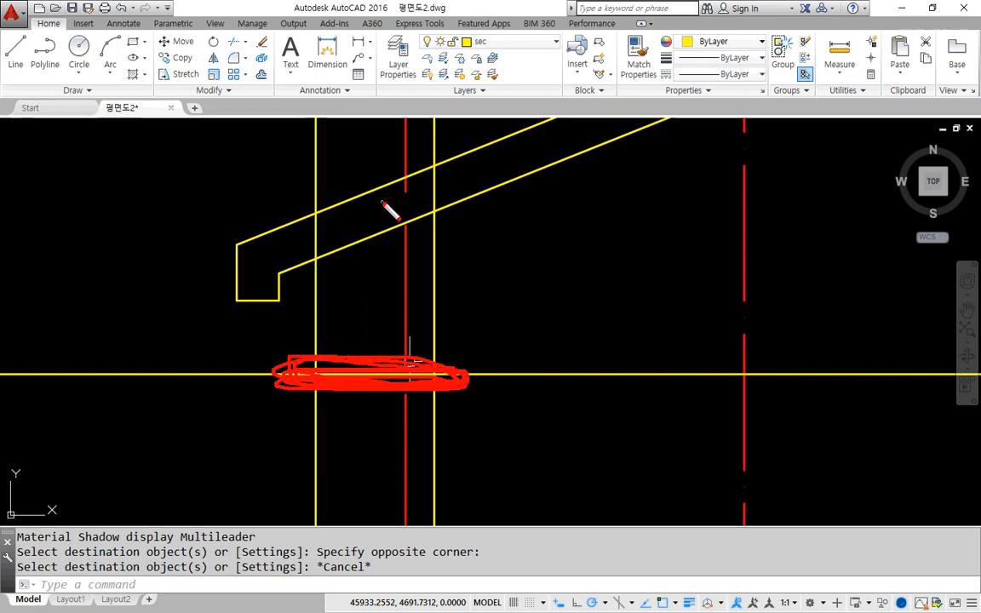
pyautogui.press('Escape')
# Offset the inner vertical wall line 200 to the left
pyautogui.scroll(2, 361, 215)
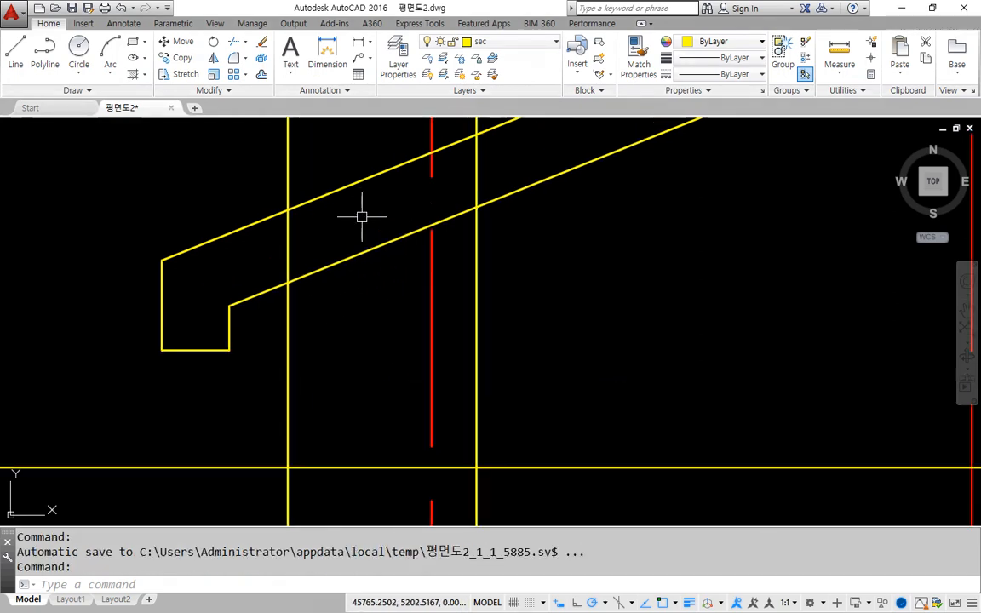
pyautogui.click(262, 76)
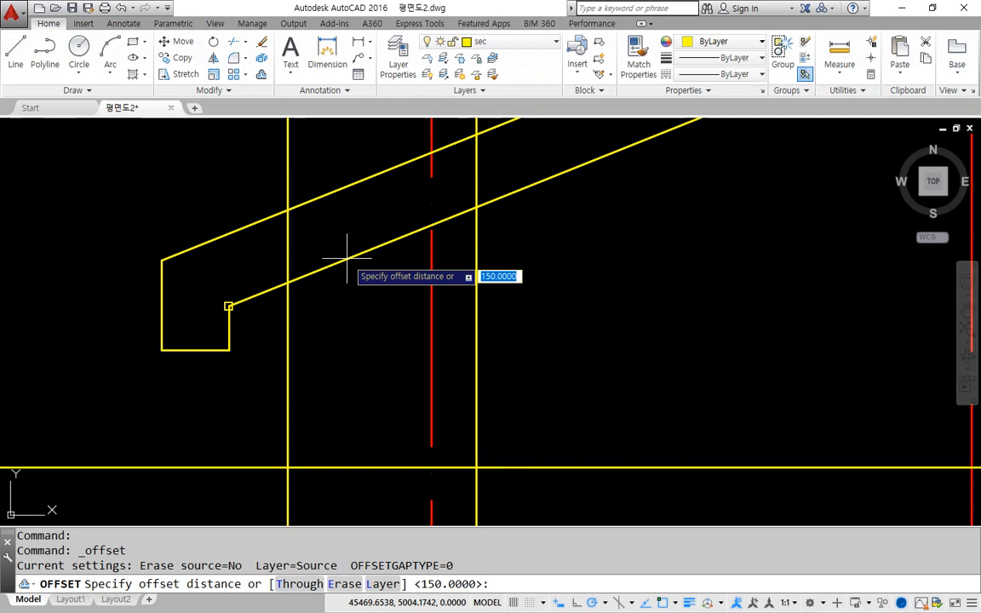
pyautogui.write('200')
pyautogui.press('Return')
pyautogui.click(476, 309)
pyautogui.click(375, 327)
pyautogui.press('Return')
# Offset the new vertical wall line to the left to set out the next wall layer
pyautogui.press('Return')
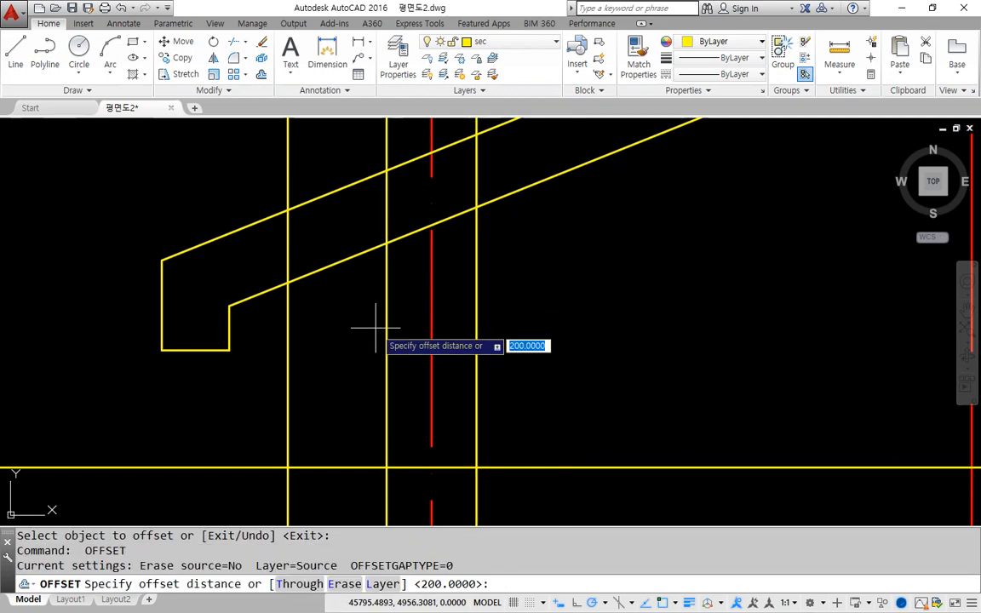
pyautogui.press('Return')
pyautogui.click(386, 339)
pyautogui.click(335, 349)
pyautogui.press('Return')
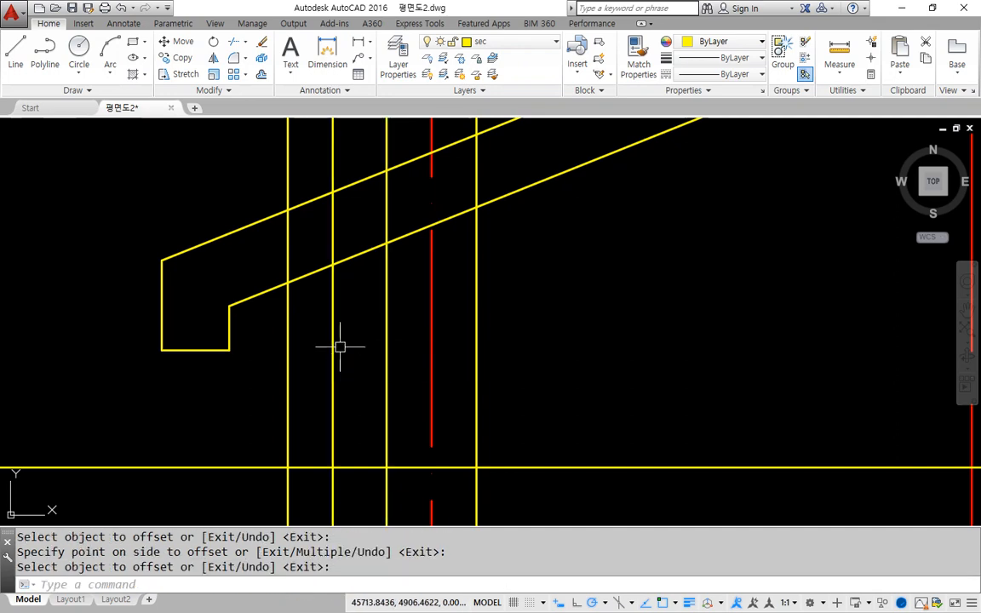
# Trim the lower roof line between the inner wall line and its 200 offset, and both wall lines within the roof slab
pyautogui.click(228, 41)
pyautogui.press('Return')
pyautogui.click(464, 213)
pyautogui.click(474, 180)
pyautogui.click(385, 210)
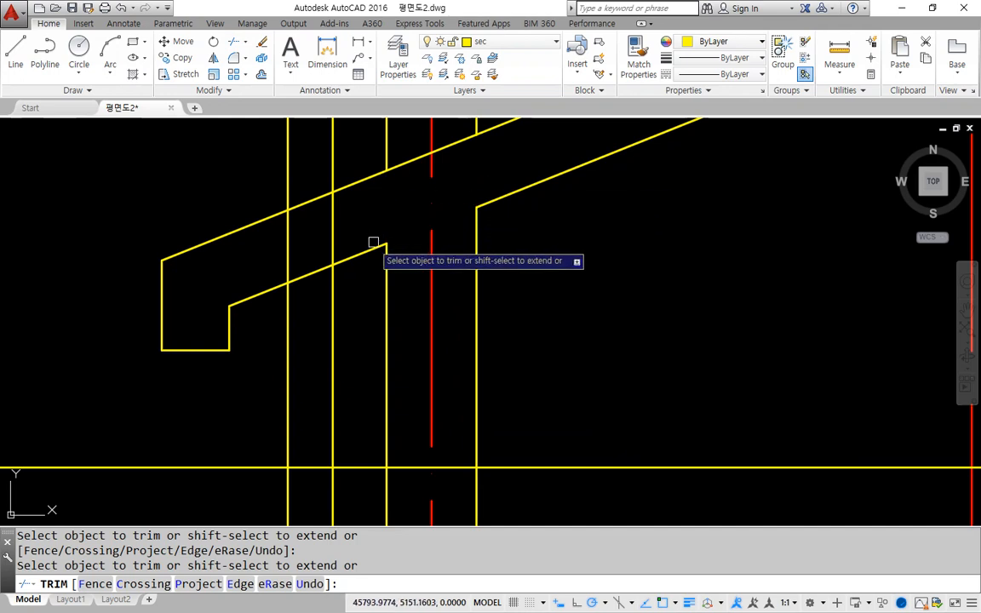
pyautogui.press('Return')
# Trim the two outer vertical wall lines above the eave's lower roof line, using that line as the cutting edge
pyautogui.click(238, 48)
pyautogui.click(350, 257)
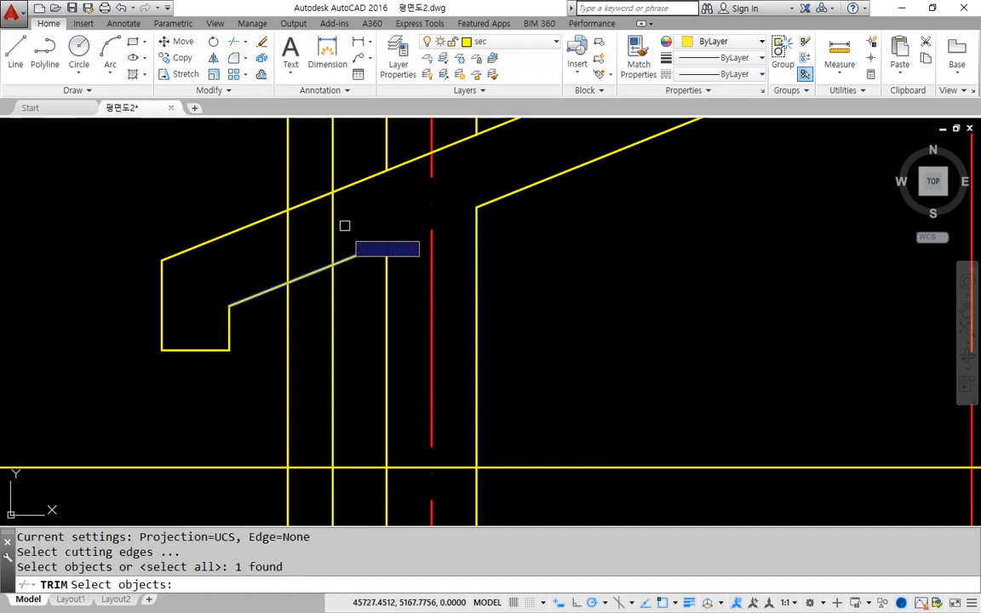
pyautogui.press('Return')
pyautogui.click(344, 223)
pyautogui.click(274, 237)
pyautogui.moveTo(368, 204); pyautogui.dragTo(361, 255, button='middle')
pyautogui.press('Return')
# Erase the two leftover vertical wall line pieces above the upper roof line
pyautogui.click(472, 187)
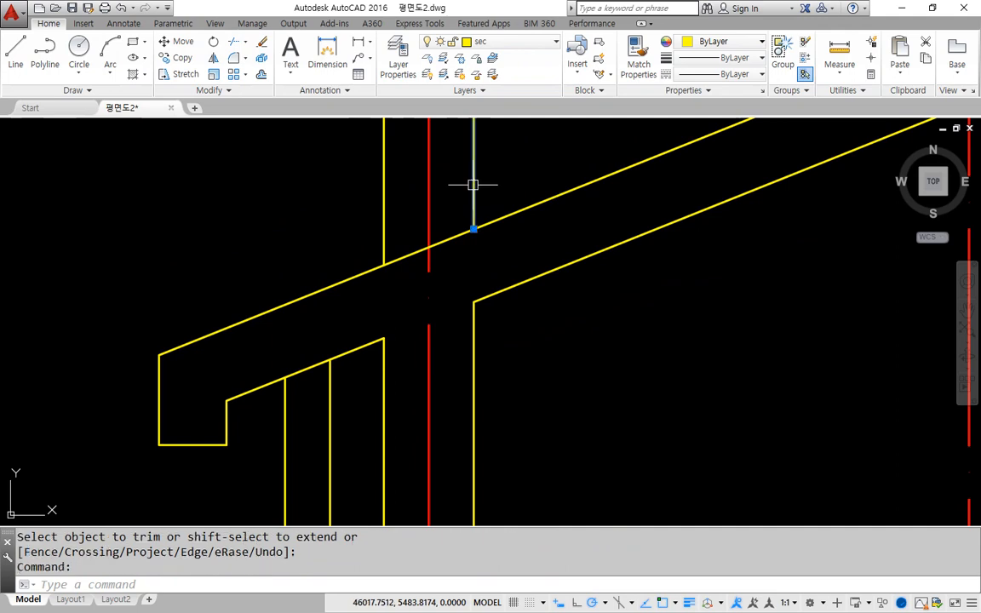
pyautogui.click(383, 199)
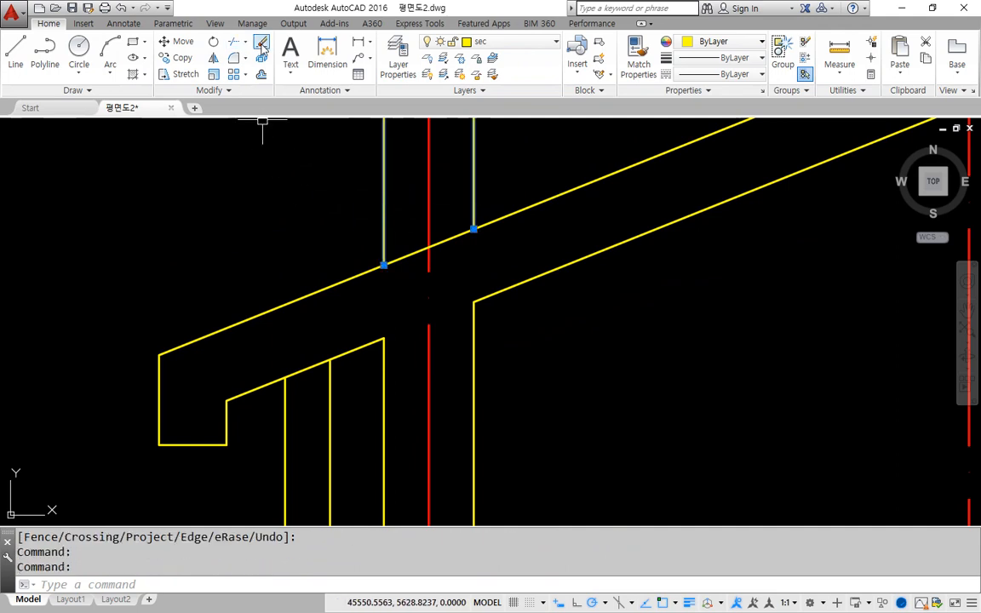
pyautogui.click(261, 41)
# Trim the two offset wall layer lines below the horizontal ceiling line, using that line as the cutting edge
pyautogui.moveTo(367, 398); pyautogui.dragTo(404, 246, button='middle')
pyautogui.moveTo(400, 396); pyautogui.dragTo(396, 339, button='middle')
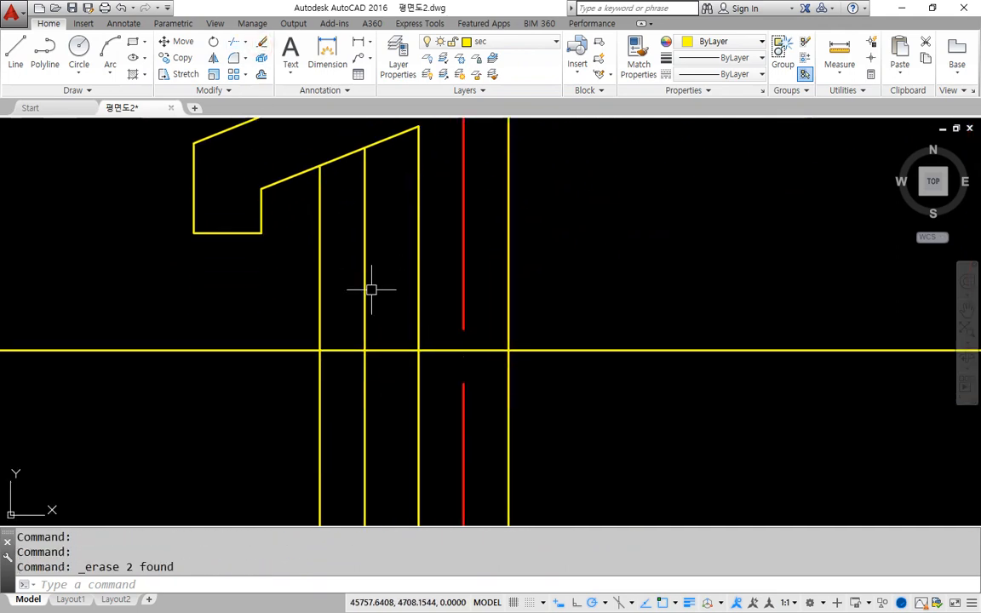
pyautogui.click(236, 45)
pyautogui.click(379, 350)
pyautogui.press('Return')
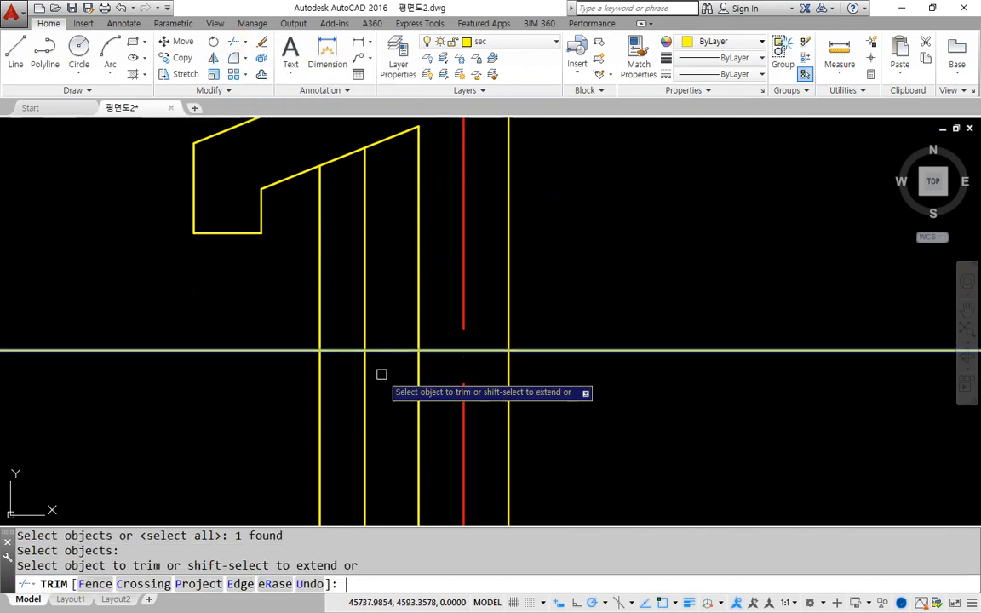
pyautogui.click(438, 390)
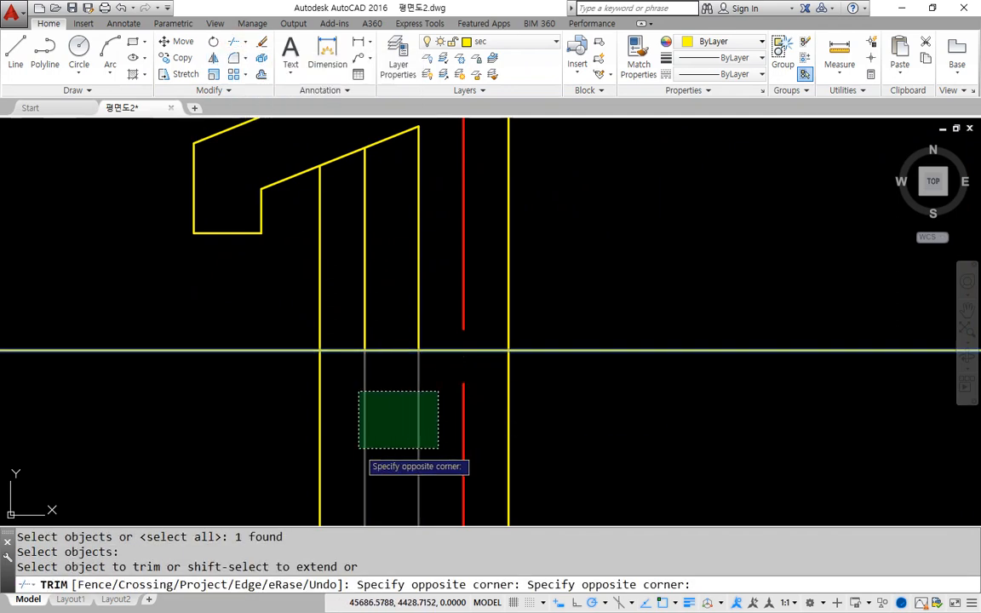
pyautogui.click(359, 447)
pyautogui.press('Return')
pyautogui.scroll(-2, 359, 437)
pyautogui.scroll(2, 372, 374)
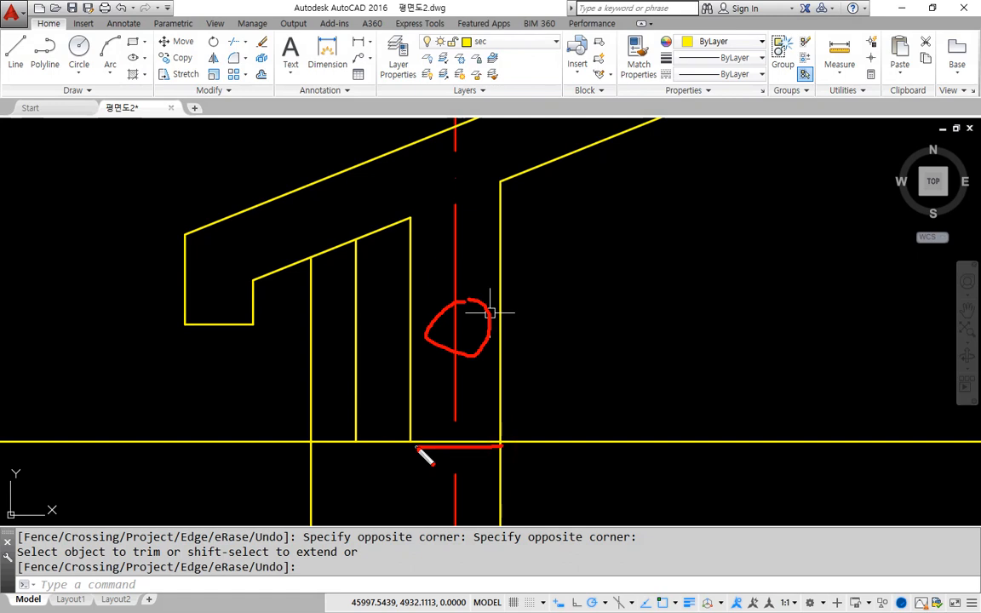
pyautogui.moveTo(374, 447)
pyautogui.mouseDown()
pyautogui.moveTo(416, 430)
pyautogui.moveTo(288, 440)
pyautogui.mouseUp()
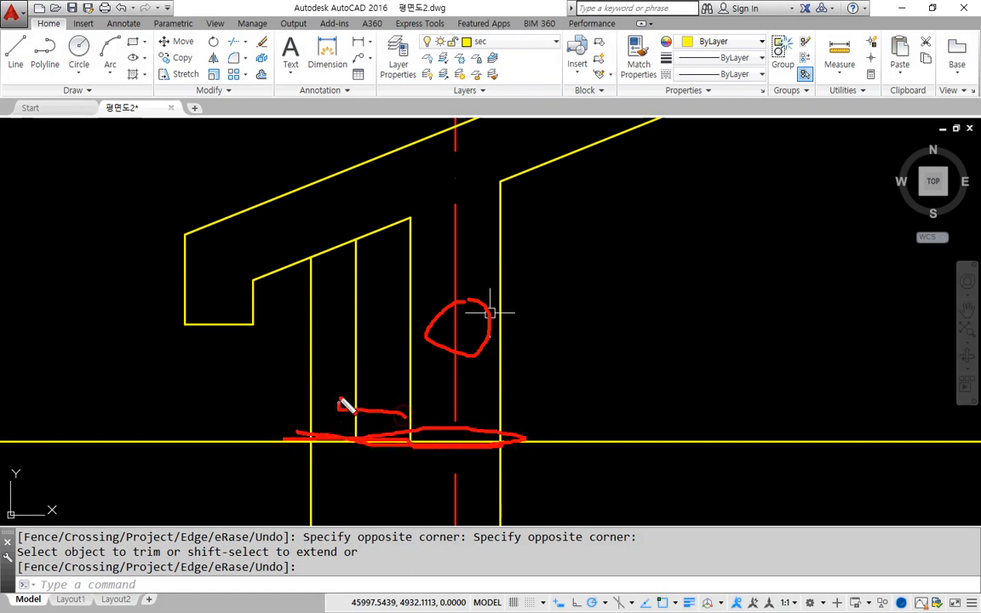
pyautogui.moveTo(340, 403); pyautogui.dragTo(357, 317)
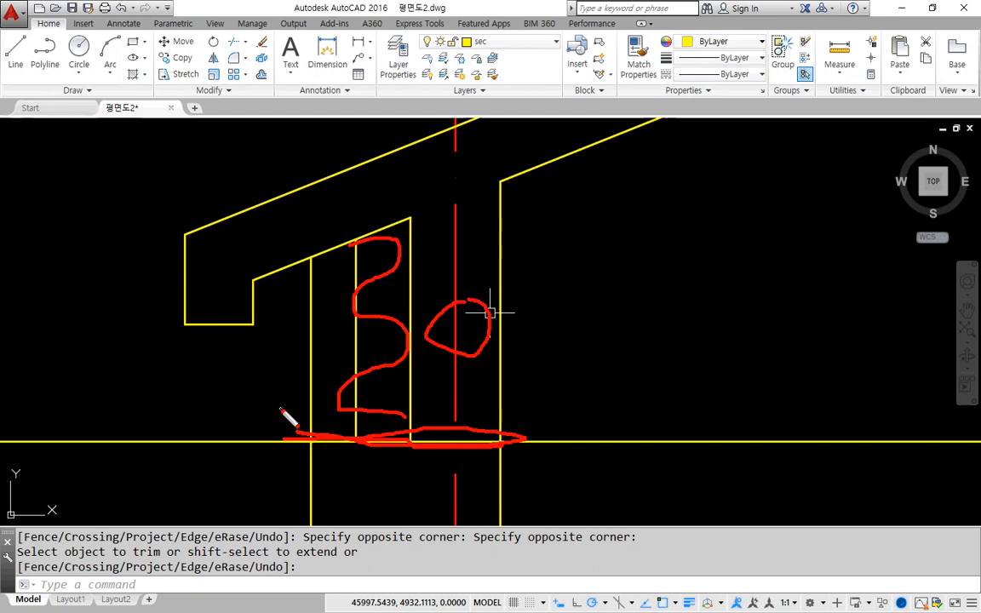
pyautogui.moveTo(279, 409); pyautogui.dragTo(357, 409)
pyautogui.moveTo(292, 373); pyautogui.dragTo(368, 366)
pyautogui.moveTo(304, 341); pyautogui.dragTo(372, 331)
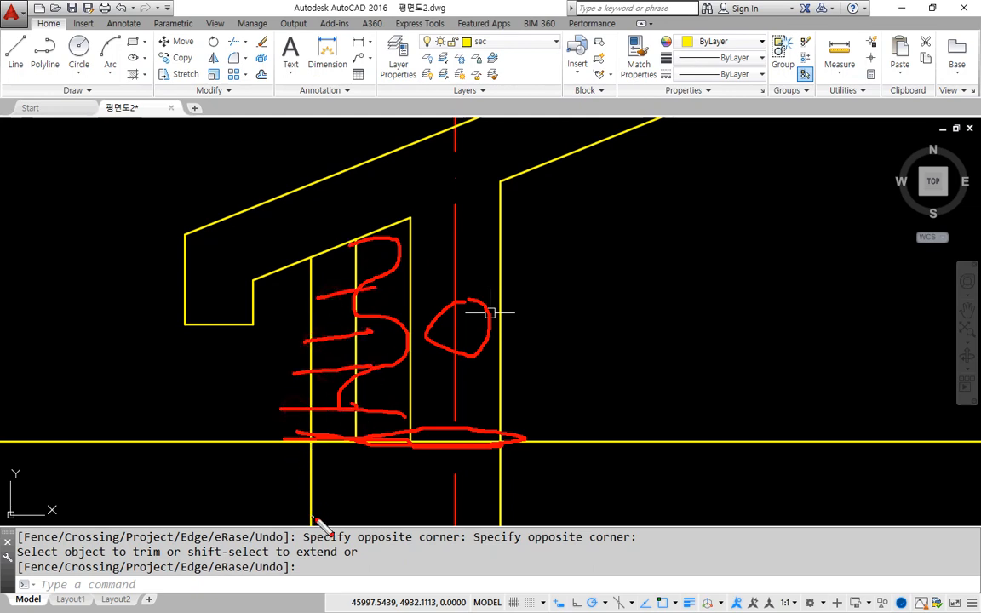
pyautogui.press('e')
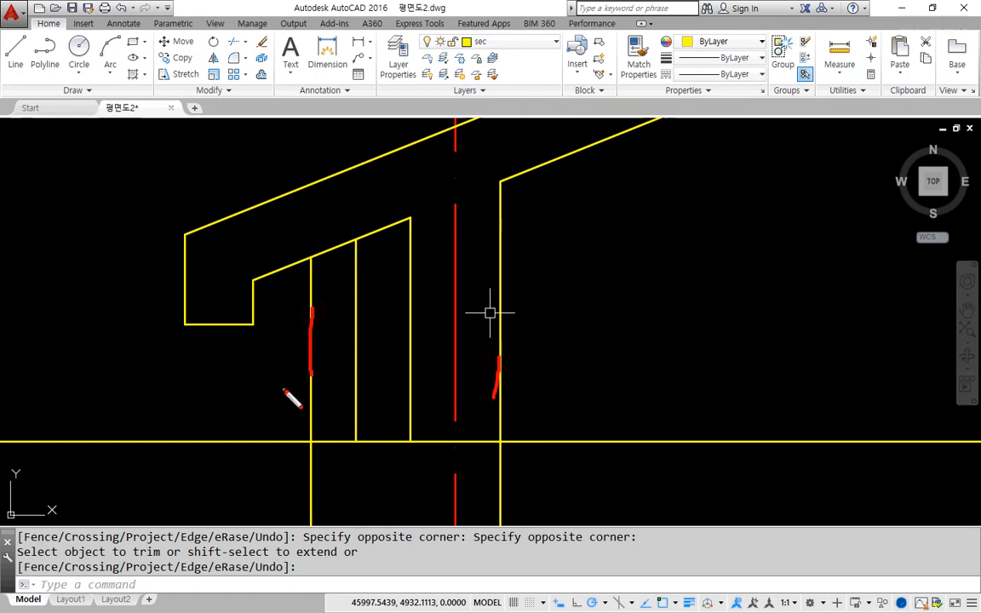
pyautogui.press('Escape')
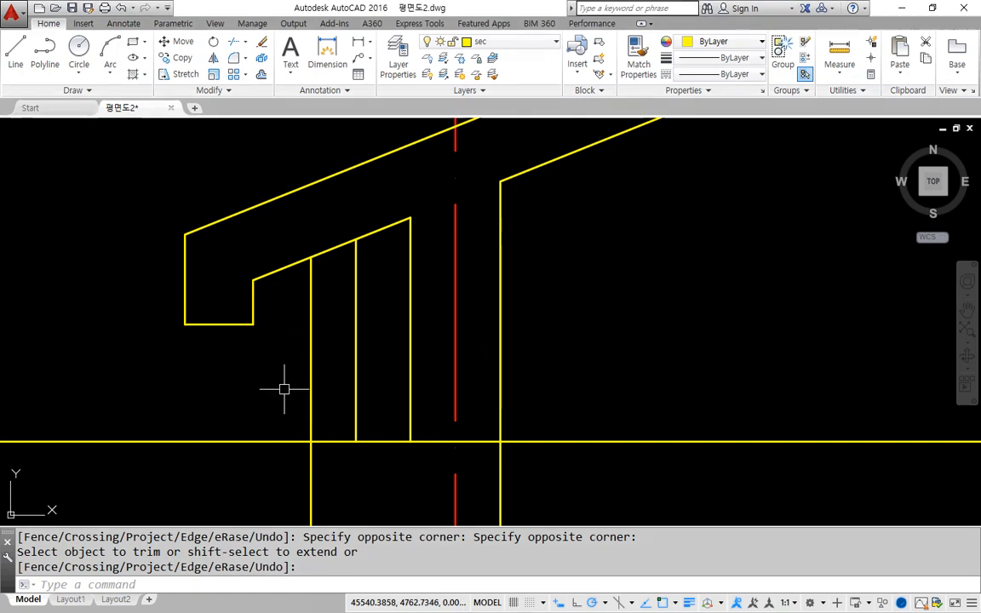
# Fillet the eave's lower roof line and the outermost wall line into a sharp corner
pyautogui.click(234, 59)
pyautogui.click(277, 267)
pyautogui.click(311, 311)
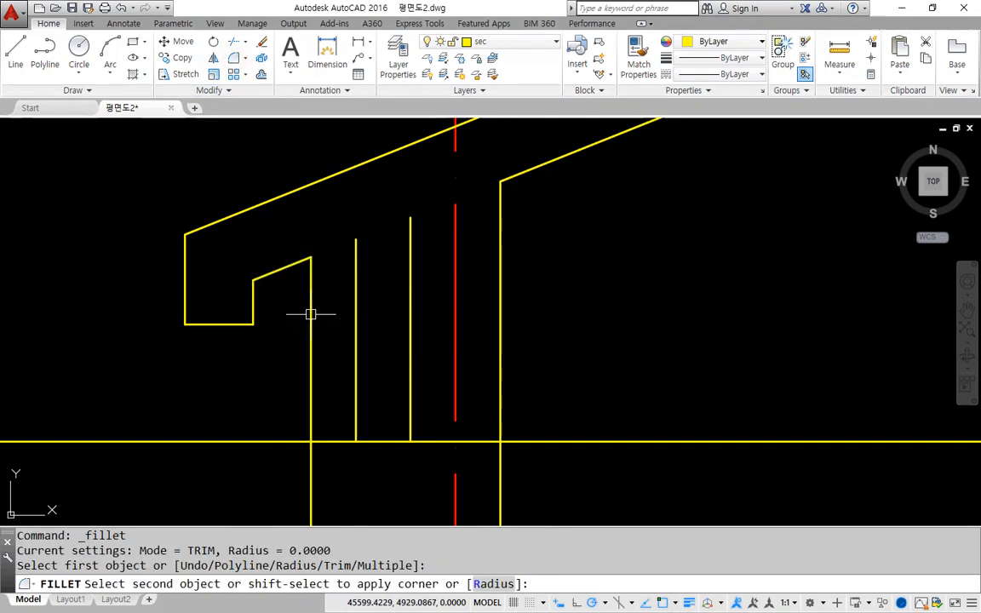
# Erase the two offset wall layer lines between the outermost wall line and the inner wall line
pyautogui.click(436, 299)
pyautogui.click(299, 361)
pyautogui.press('Escape')
pyautogui.click(431, 292)
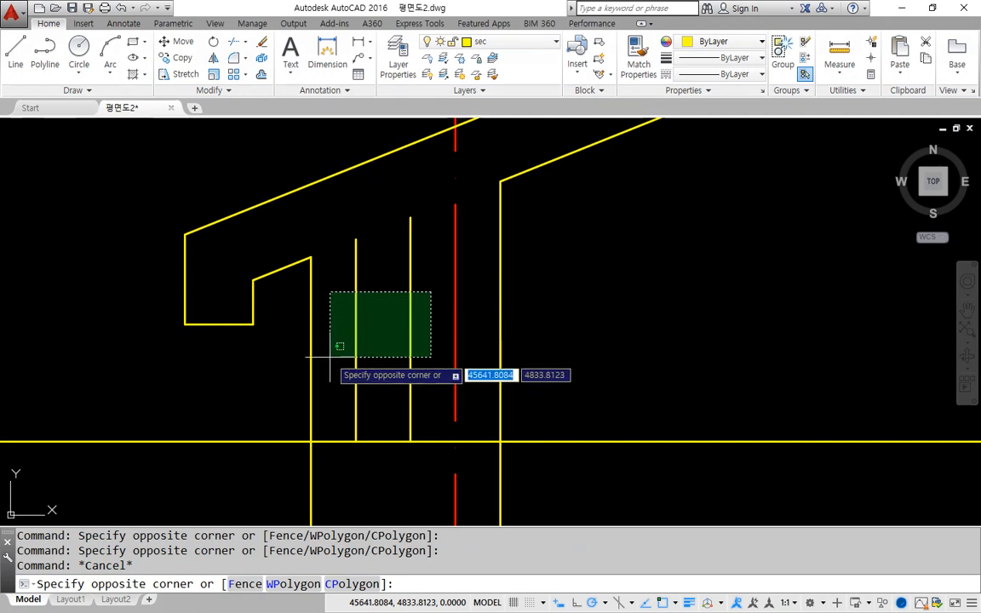
pyautogui.click(330, 357)
pyautogui.press('Delete')
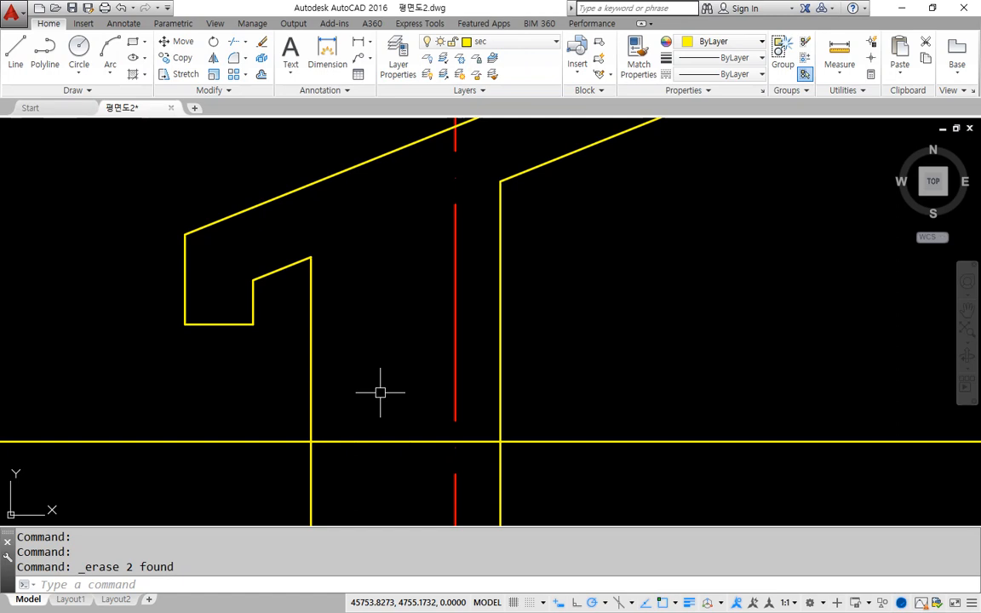
# Undo the last erase and fillet, and redo both
pyautogui.hotkey('ctrl', 'z')
pyautogui.hotkey('ctrl', 'z')
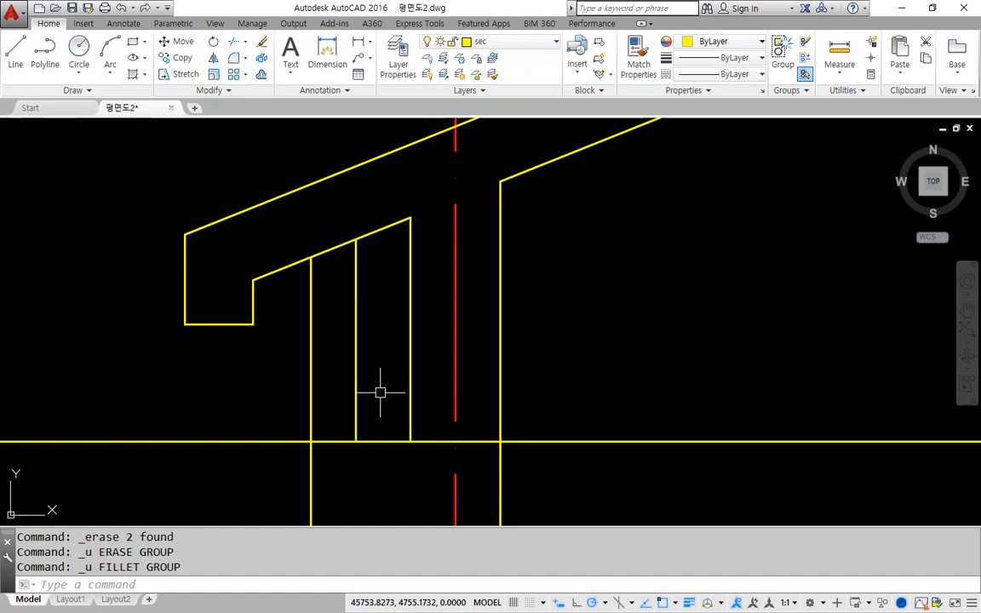
pyautogui.hotkey('ctrl', 'y')
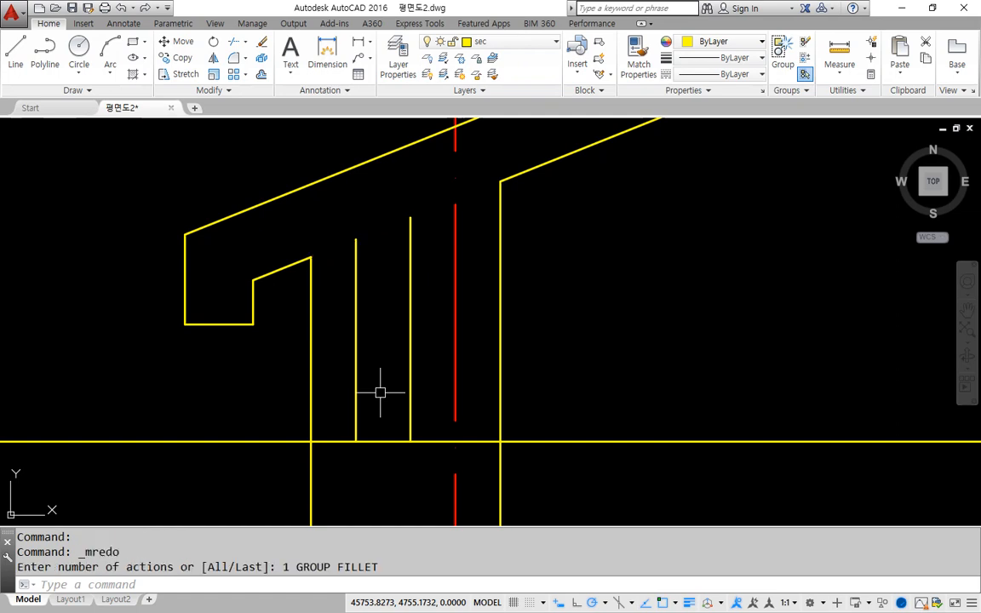
pyautogui.hotkey('ctrl', 'y')
pyautogui.scroll(-6, 380, 393)
pyautogui.moveTo(444, 367); pyautogui.dragTo(264, 366, button='middle')
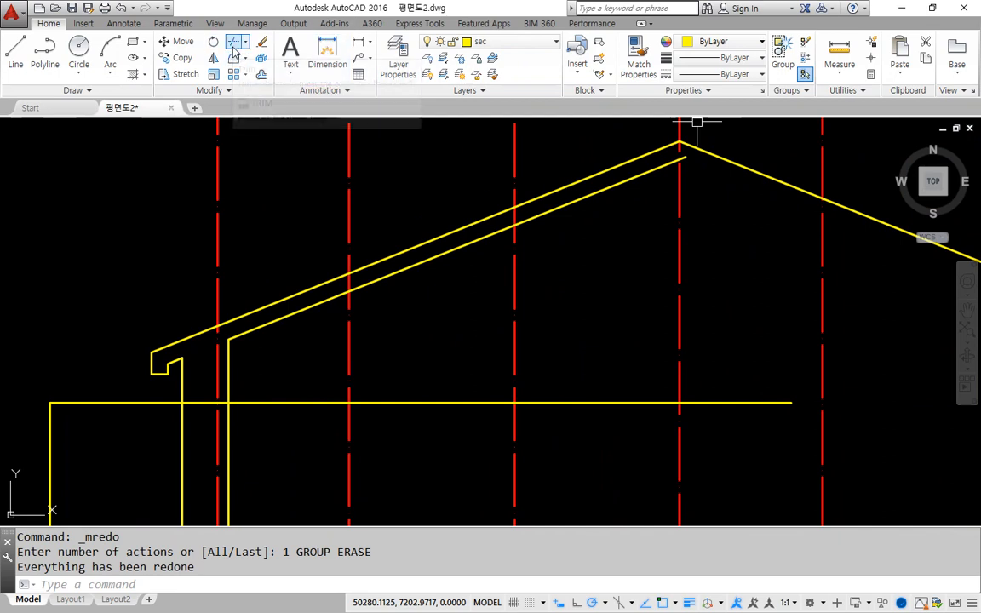
pyautogui.click(213, 58)
pyautogui.click(633, 180)
pyautogui.press('Return')
pyautogui.click(679, 159)
pyautogui.click(678, 403)
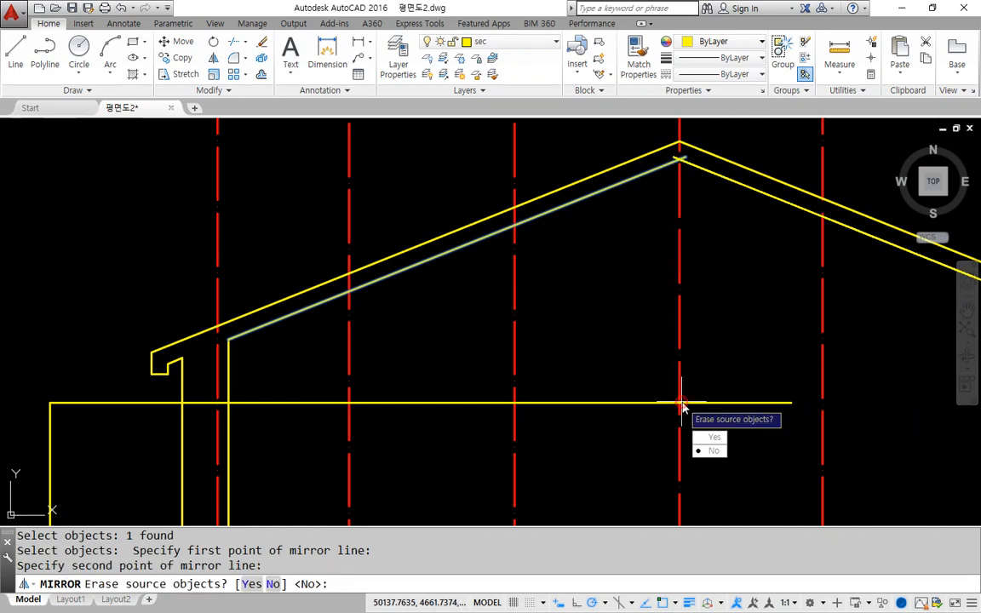
pyautogui.press('Escape')
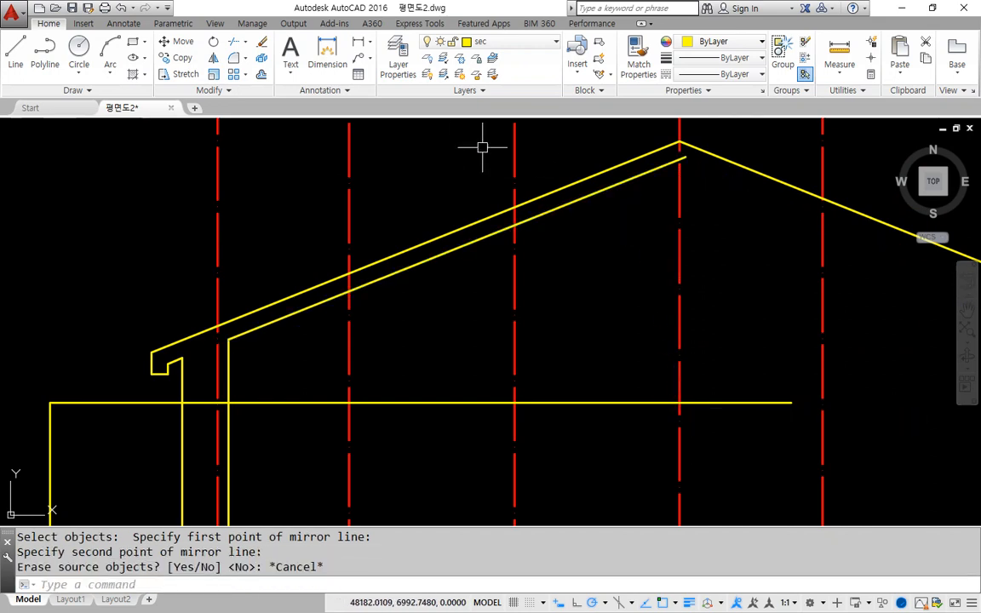
pyautogui.click(214, 58)
pyautogui.click(586, 184)
pyautogui.press('Escape')
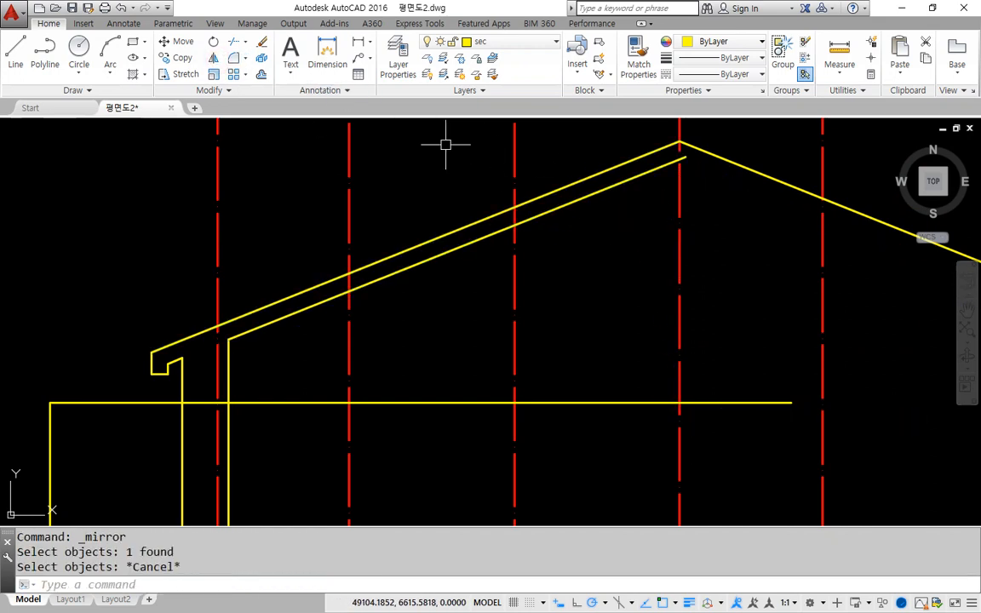
# Mirror the lower roof line about the vertical ridge centerline, keeping the source line
pyautogui.press('Return')
pyautogui.click(618, 186)
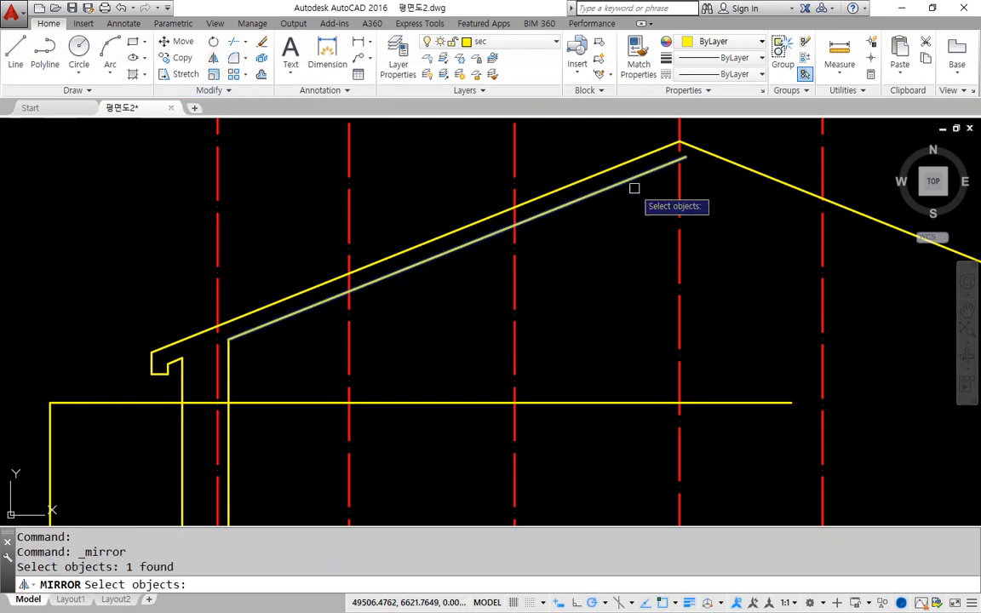
pyautogui.press('Return')
pyautogui.click(679, 159)
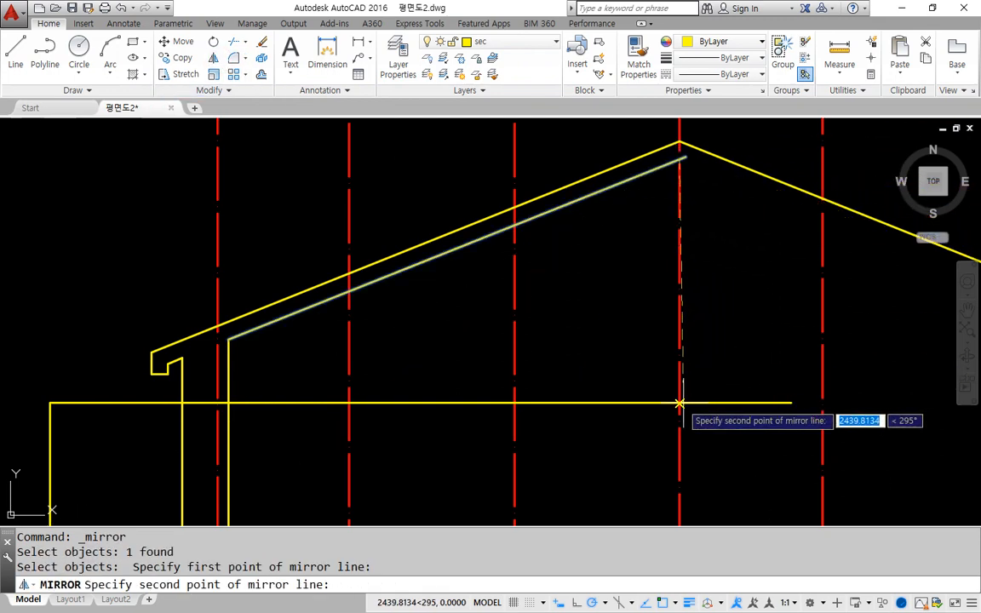
pyautogui.click(679, 403)
pyautogui.press('Return')
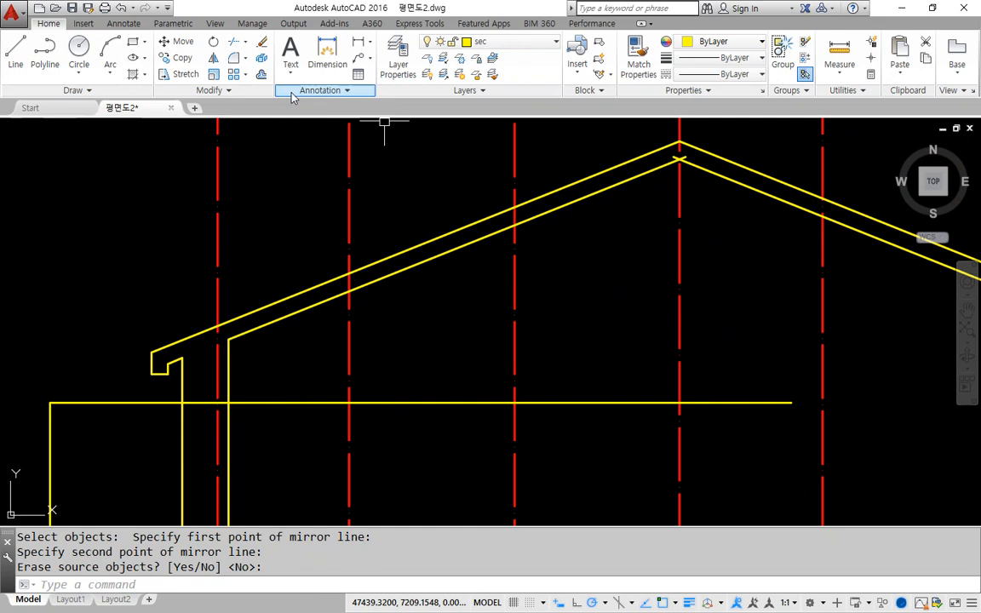
# Fillet the two lower roof lines into a sharp corner at the ridge with radius 0
pyautogui.click(234, 57)
pyautogui.click(563, 200)
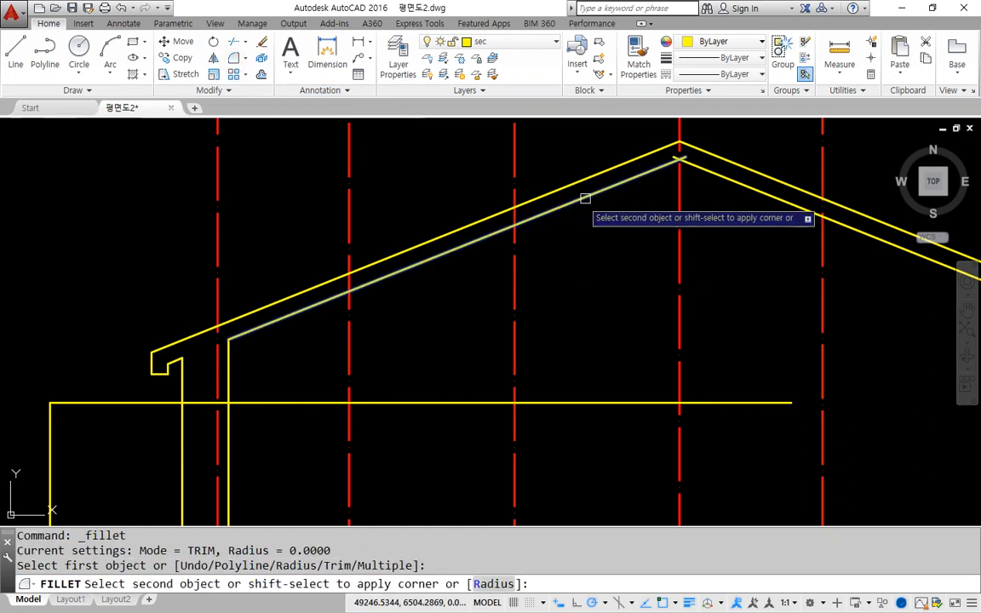
pyautogui.click(724, 180)
# Offset the ridge centerline by 100 to both sides
pyautogui.scroll(-2, 730, 284)
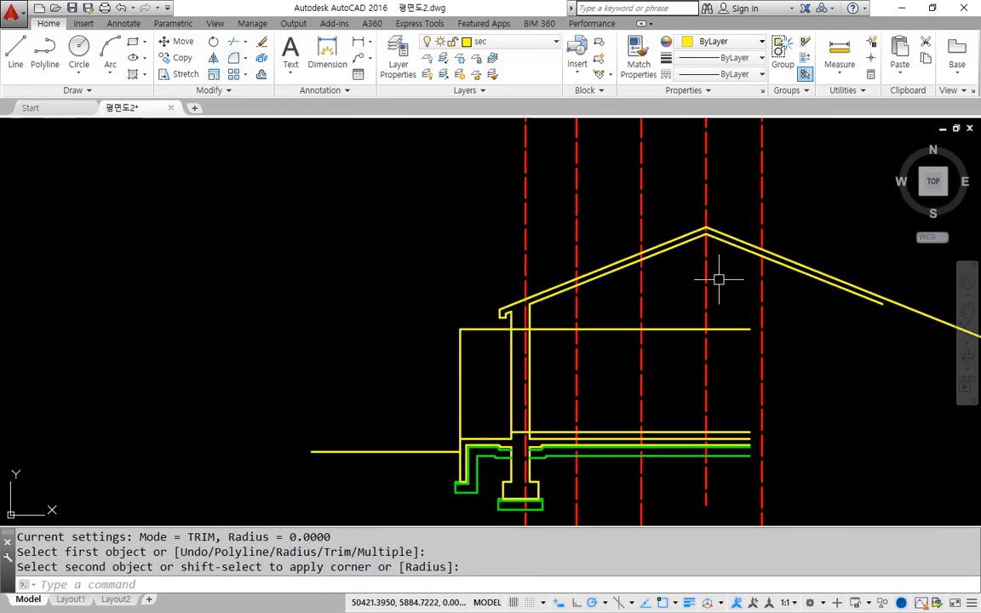
pyautogui.moveTo(717, 316); pyautogui.dragTo(713, 238, button='middle')
pyautogui.scroll(1, 586, 308)
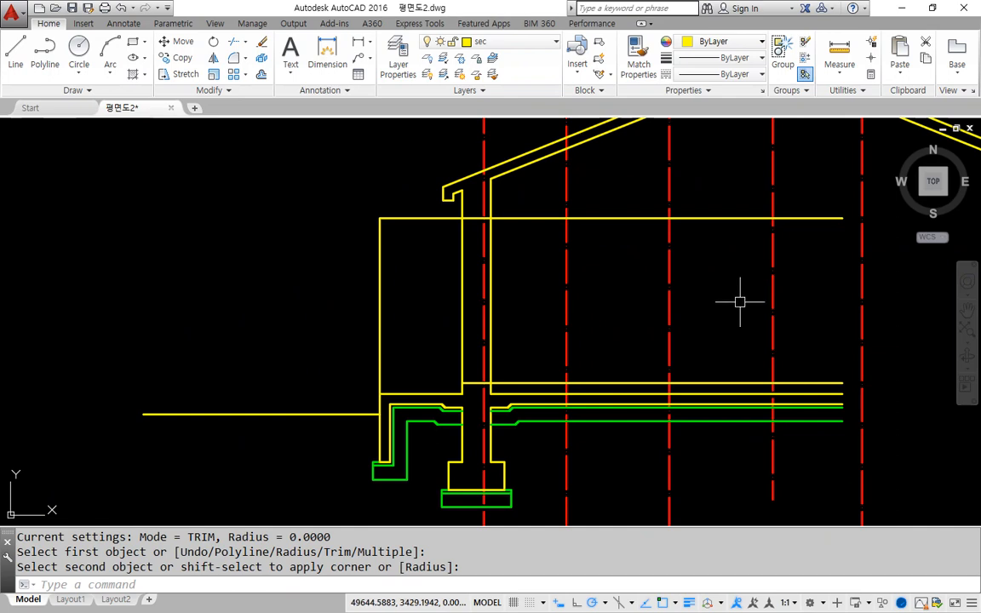
pyautogui.moveTo(744, 284); pyautogui.dragTo(678, 380, button='middle')
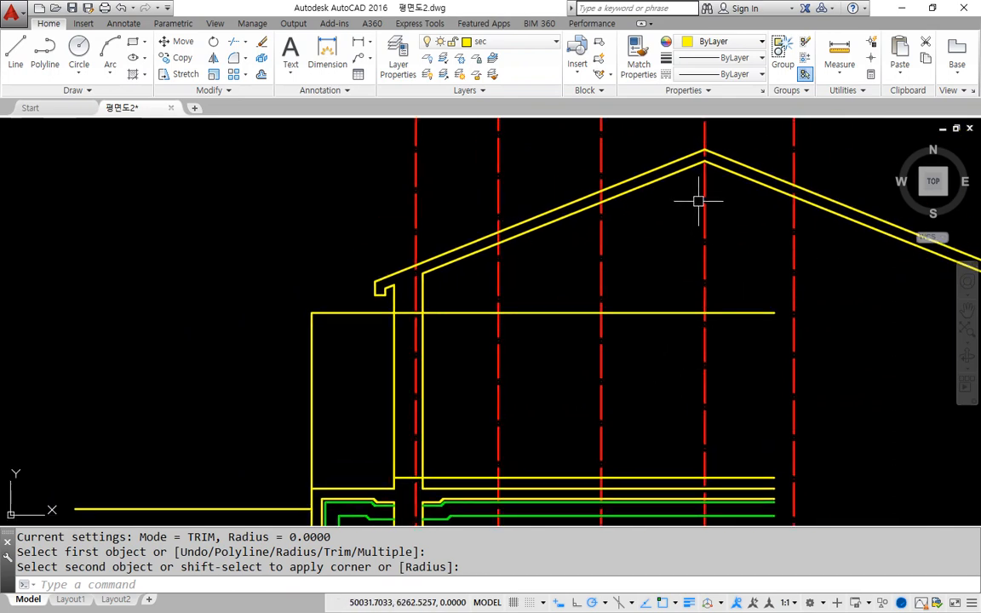
pyautogui.scroll(2, 714, 164)
pyautogui.moveTo(689, 220)
pyautogui.mouseDown(button='middle')
pyautogui.moveTo(676, 269)
pyautogui.moveTo(689, 243)
pyautogui.moveTo(685, 161)
pyautogui.mouseUp(button='middle')
pyautogui.moveTo(723, 212)
pyautogui.mouseDown(button='middle')
pyautogui.moveTo(702, 283)
pyautogui.moveTo(691, 267)
pyautogui.moveTo(639, 305)
pyautogui.mouseUp(button='middle')
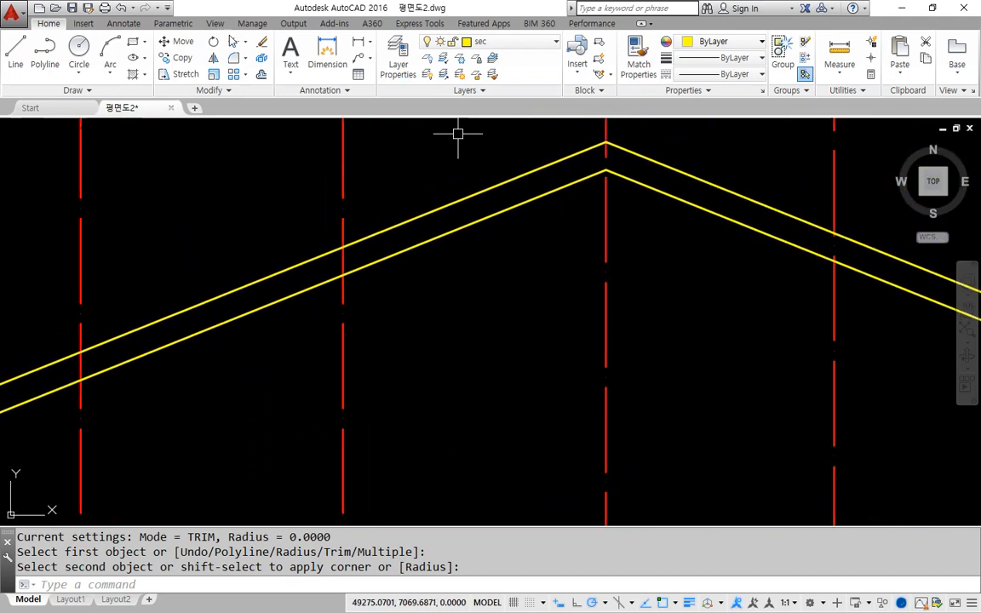
pyautogui.click(261, 75)
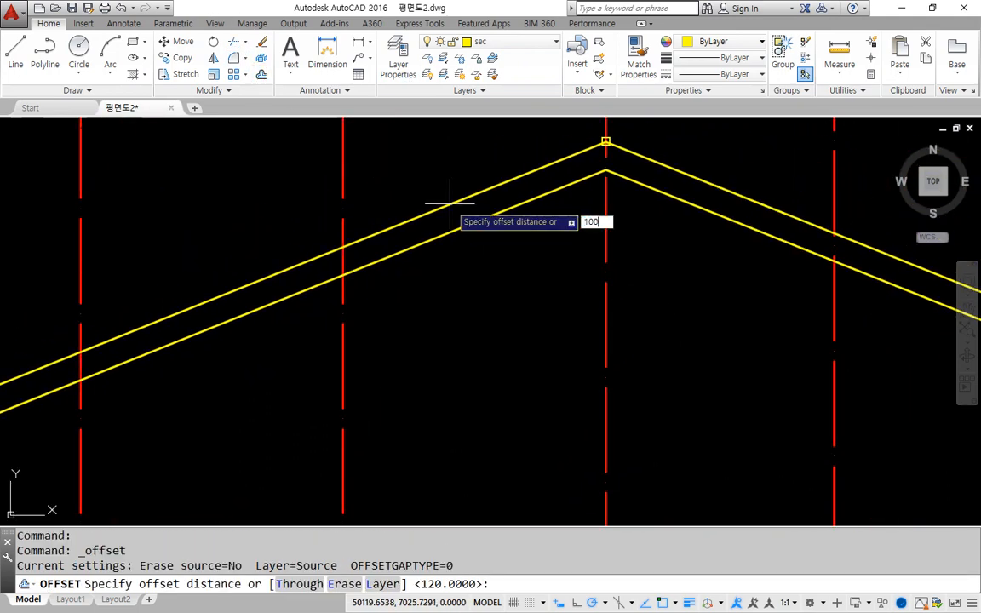
pyautogui.press('Return')
pyautogui.click(606, 215)
pyautogui.click(609, 226)
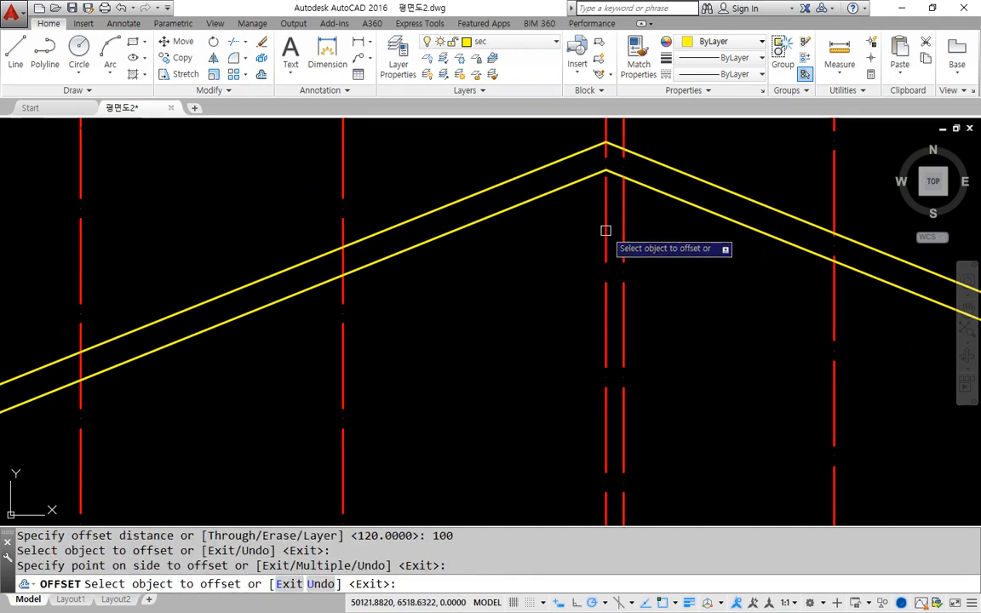
pyautogui.click(605, 230)
pyautogui.click(545, 218)
pyautogui.press('Return')
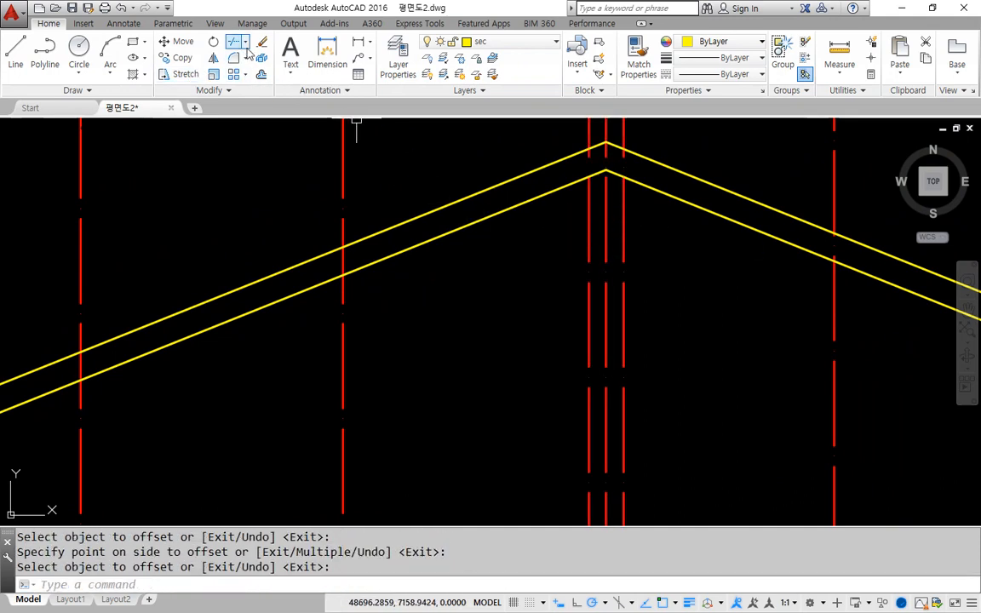
# Match the properties of the lower roof line onto the two offset lines beside the ridge centerline
pyautogui.click(838, 53)
pyautogui.click(645, 68)
pyautogui.click(656, 190)
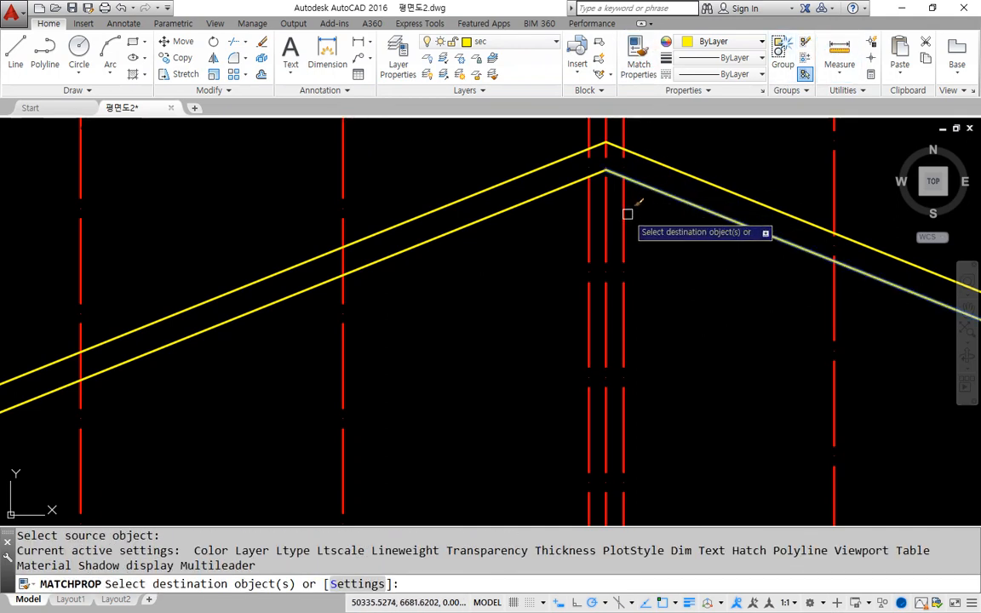
pyautogui.click(624, 212)
pyautogui.click(585, 228)
pyautogui.press('Return')
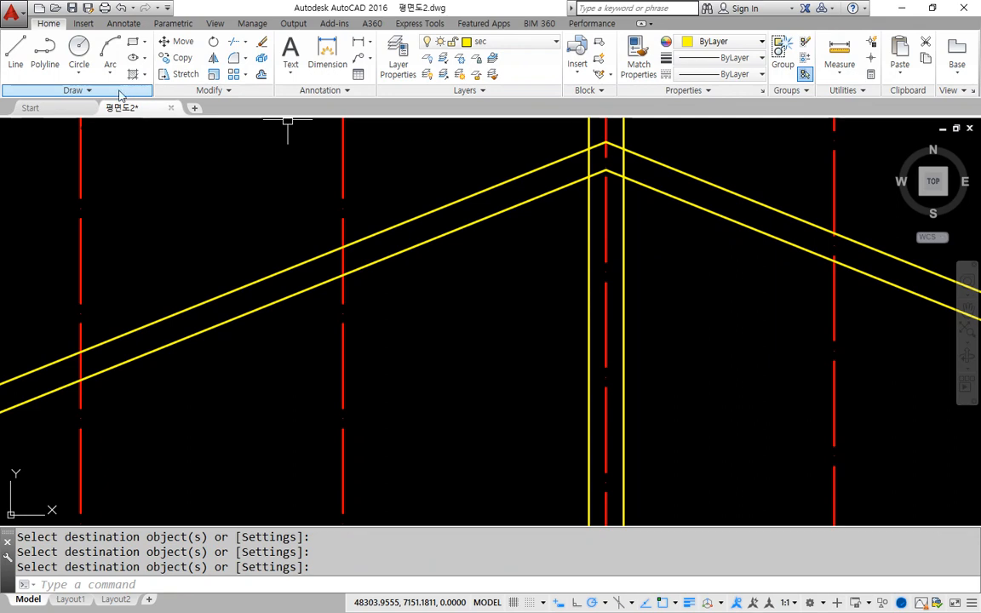
# Draw a horizontal construction line through the roof's apex
pyautogui.click(120, 92)
pyautogui.click(46, 107)
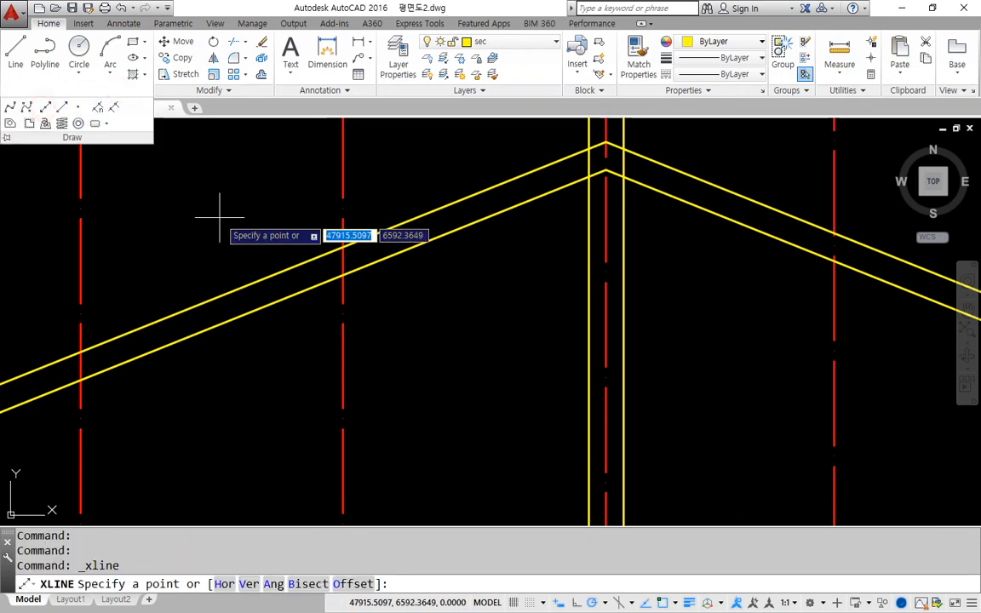
pyautogui.write('h')
pyautogui.press('Return')
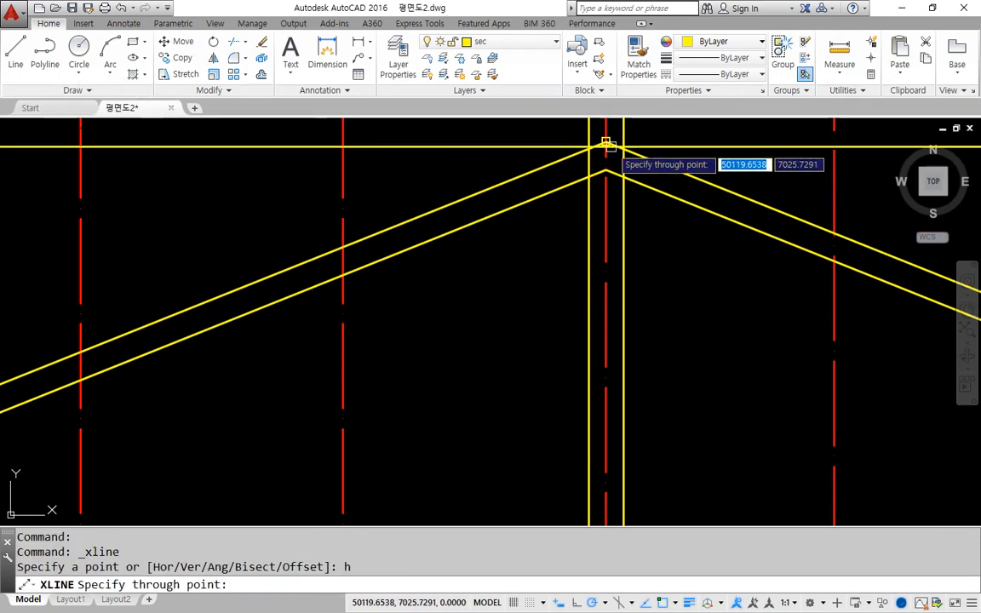
pyautogui.click(606, 142)
pyautogui.press('Escape')
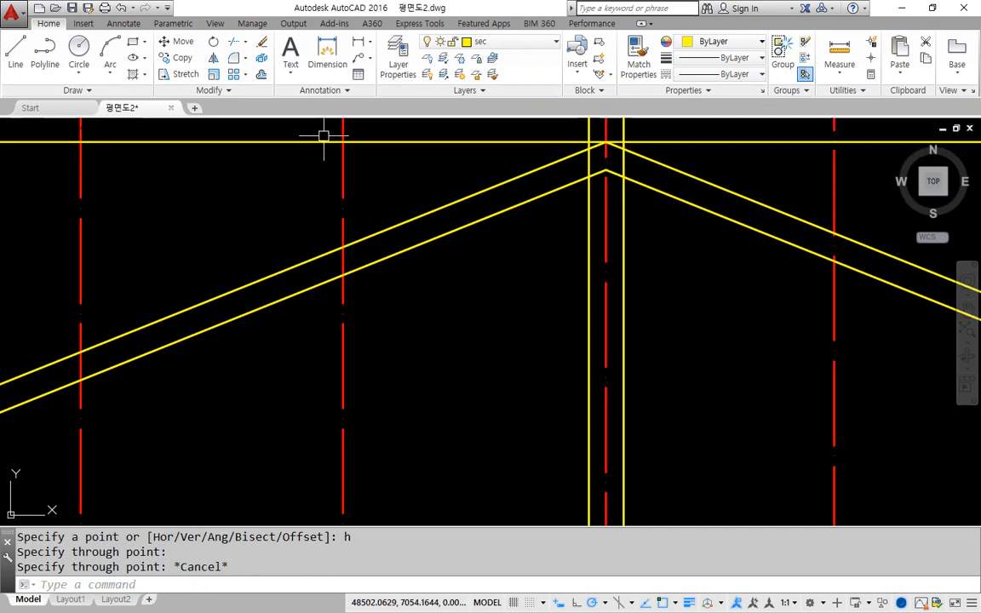
# Offset the horizontal construction line at the apex downward by 500
pyautogui.click(262, 74)
pyautogui.write('500')
pyautogui.press('Return')
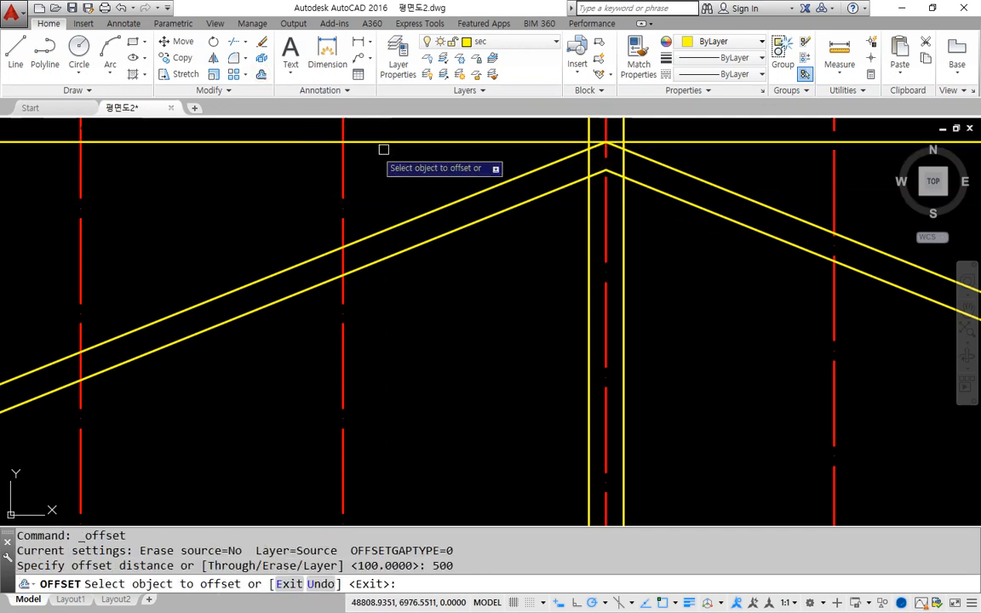
pyautogui.click(706, 140)
pyautogui.click(704, 248)
pyautogui.press('Return')
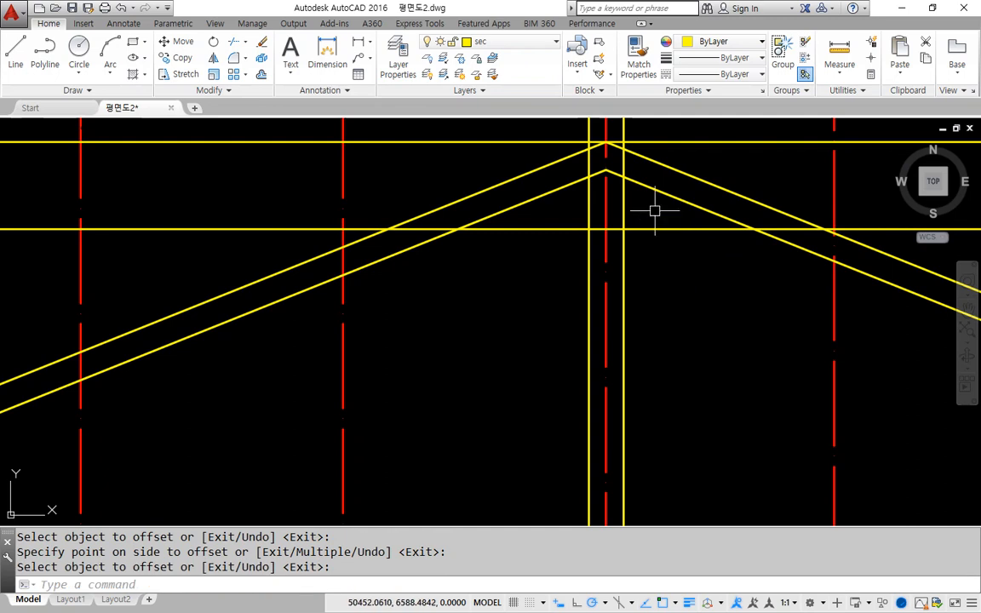
# Erase the original horizontal construction line at the roof's apex
pyautogui.press('Return')
pyautogui.click(683, 141)
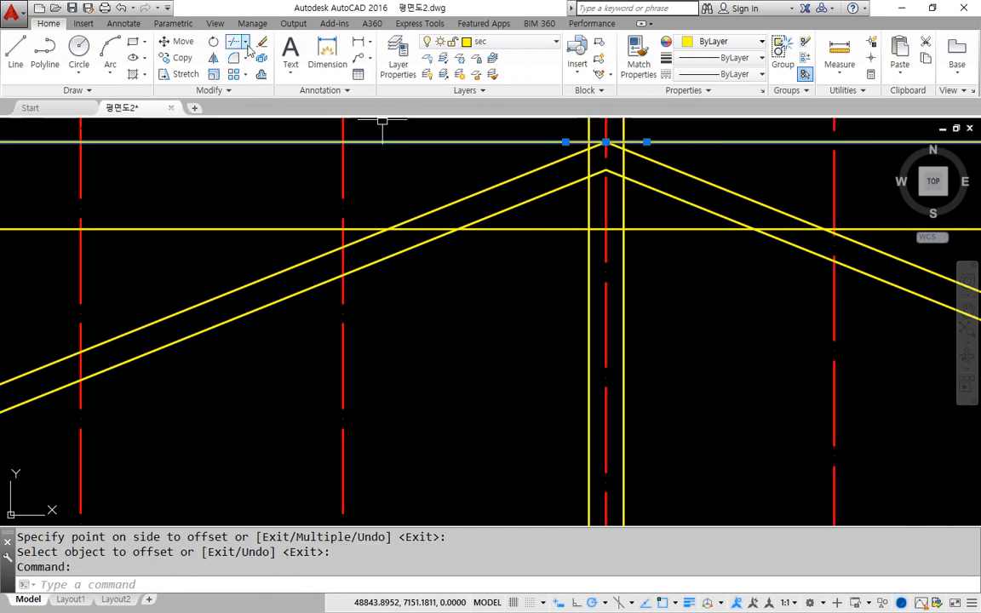
pyautogui.press('Delete')
# Fillet the lower roof lines, the two vertical lines and the horizontal line with sharp corners in Multiple mode to form the ridge beam
pyautogui.click(234, 42)
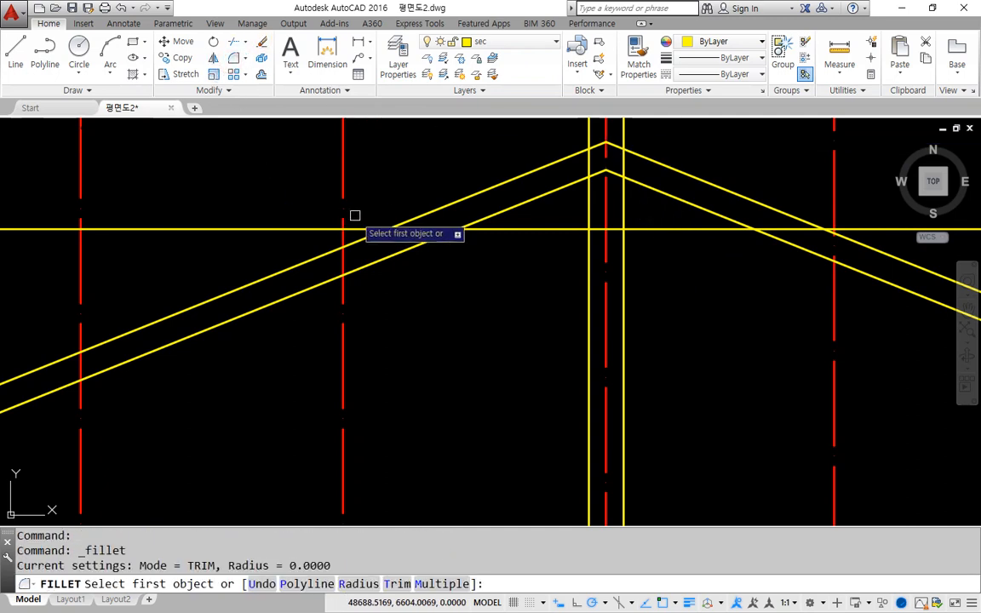
pyautogui.write('m')
pyautogui.press('Return')
pyautogui.click(637, 185)
pyautogui.click(624, 206)
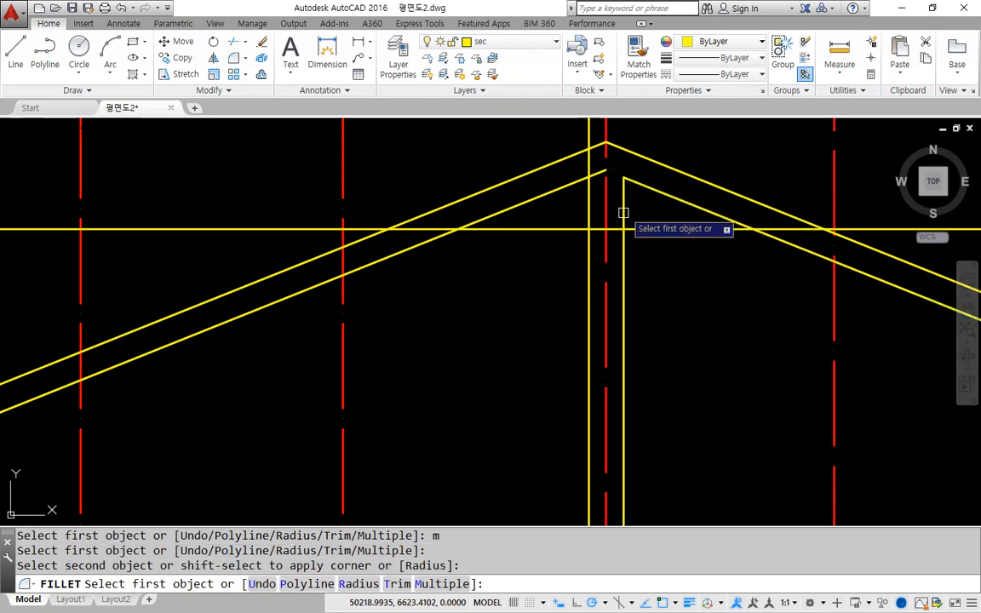
pyautogui.click(624, 207)
pyautogui.click(614, 227)
pyautogui.click(596, 228)
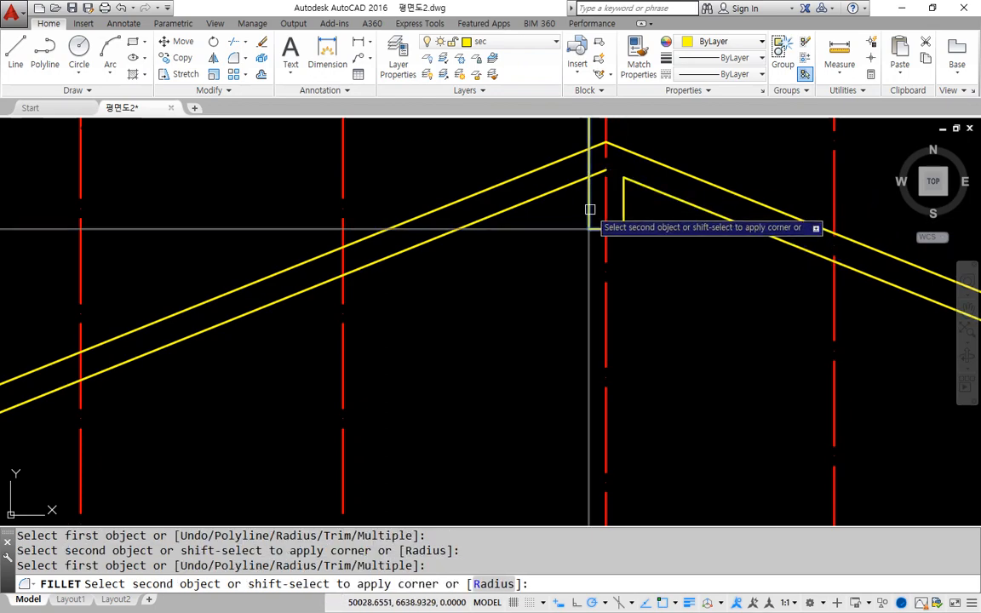
pyautogui.click(587, 217)
pyautogui.press('Escape')
# Examine the space between the ridge beam and the horizontal ceiling line in the section
pyautogui.scroll(-2, 582, 367)
pyautogui.moveTo(582, 366); pyautogui.dragTo(617, 214, button='middle')
pyautogui.hotkey('ctrl', '2')
pyautogui.moveTo(617, 135); pyautogui.dragTo(618, 284)
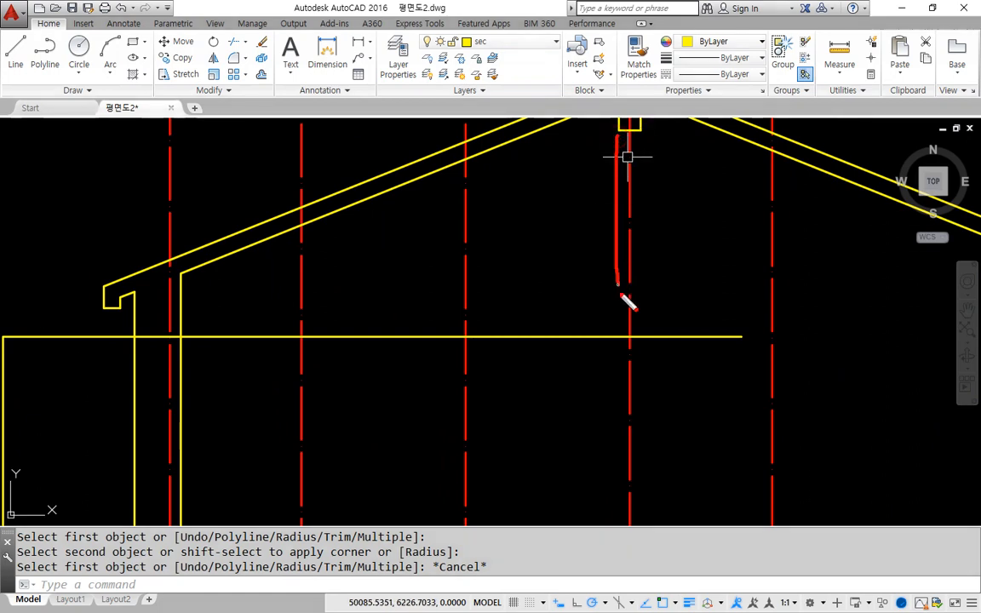
pyautogui.moveTo(639, 140); pyautogui.dragTo(626, 339)
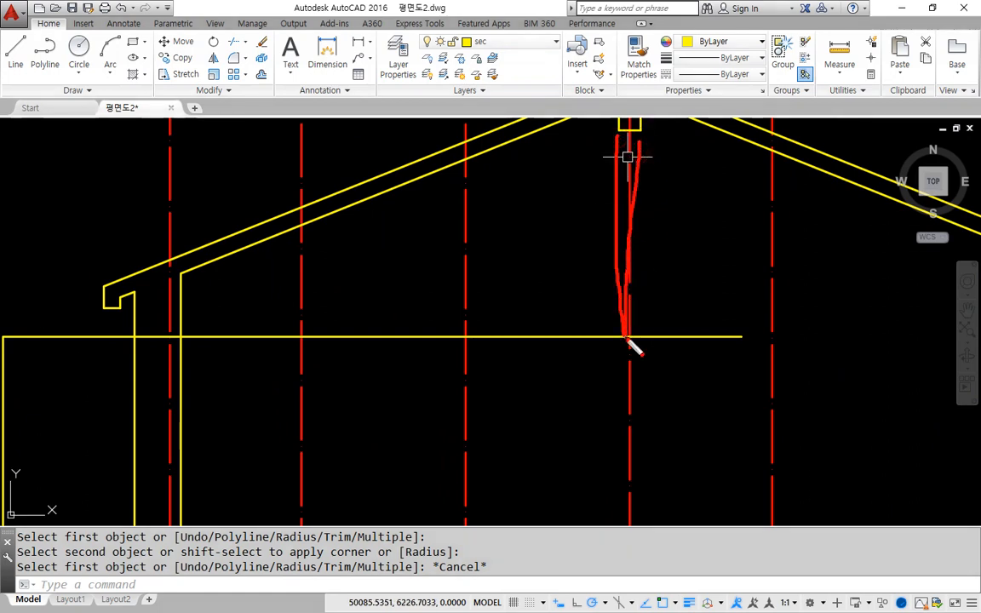
pyautogui.moveTo(645, 128); pyautogui.dragTo(645, 321)
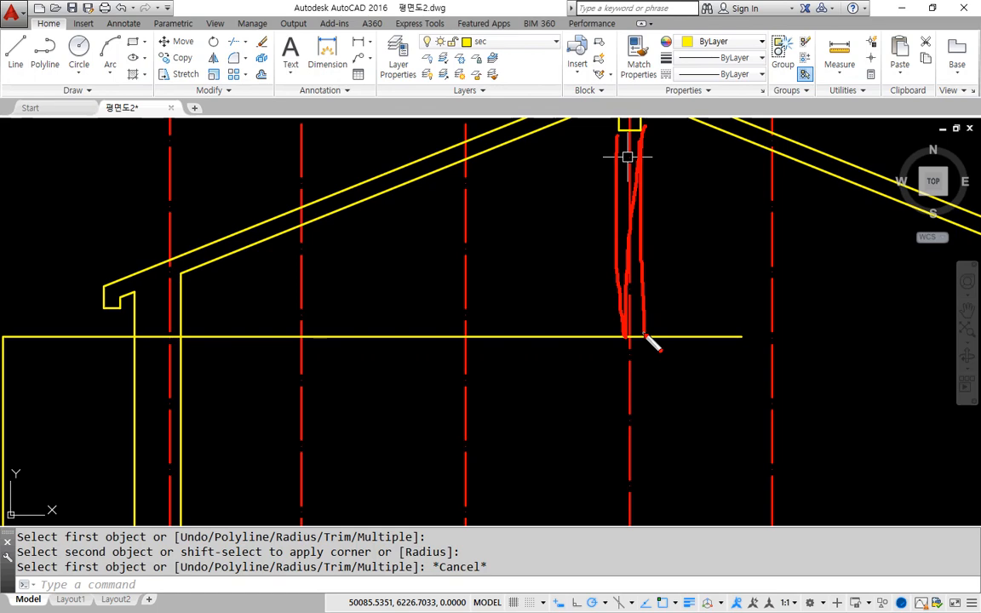
pyautogui.press('Escape')
# Check in the floor plan how the interior wall lies along the ridge centerline
pyautogui.scroll(-2, 610, 232)
pyautogui.moveTo(610, 230); pyautogui.dragTo(595, 422, button='middle')
pyautogui.scroll(-2, 600, 220)
pyautogui.moveTo(589, 147); pyautogui.dragTo(560, 451, button='middle')
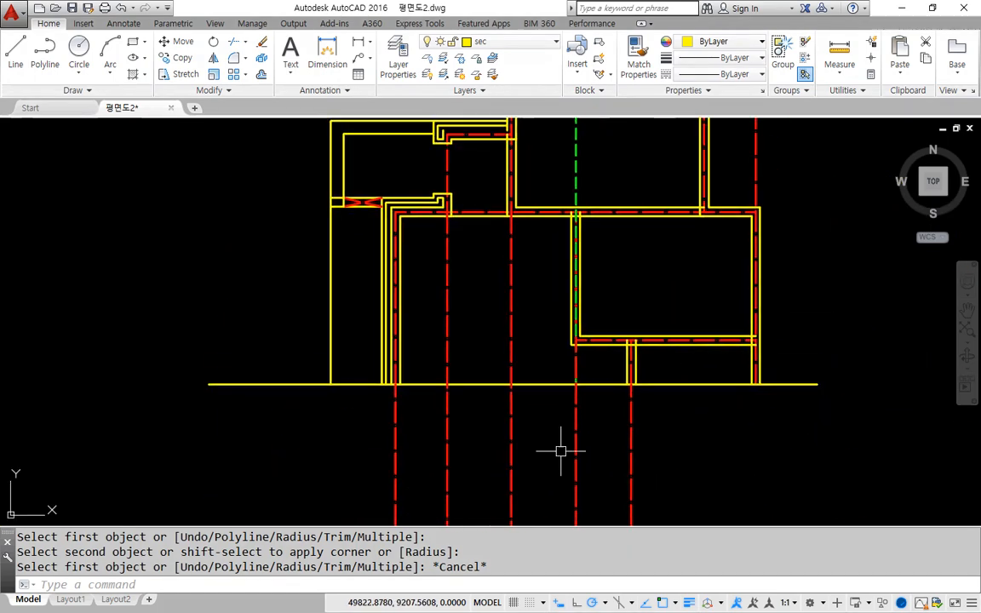
pyautogui.scroll(4, 566, 203)
pyautogui.hotkey('ctrl', '2')
pyautogui.moveTo(597, 283); pyautogui.dragTo(589, 332)
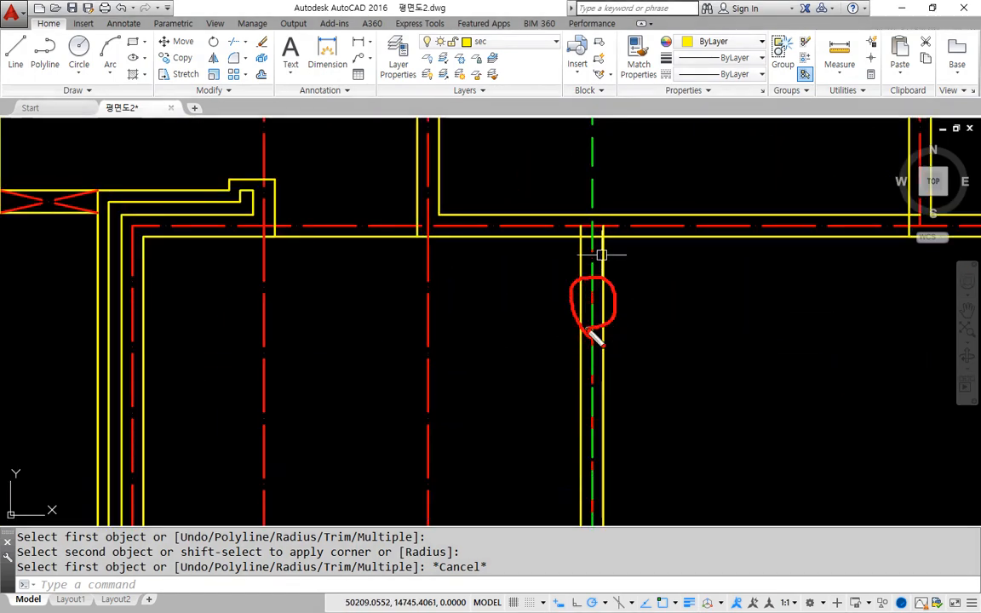
pyautogui.press('Escape')
pyautogui.scroll(-2, 641, 464)
pyautogui.moveTo(623, 468); pyautogui.dragTo(583, 303, button='middle')
pyautogui.hotkey('ctrl', '2')
pyautogui.moveTo(572, 356)
pyautogui.mouseDown()
pyautogui.moveTo(547, 329)
pyautogui.moveTo(593, 300)
pyautogui.mouseUp()
pyautogui.moveTo(599, 208); pyautogui.dragTo(578, 166)
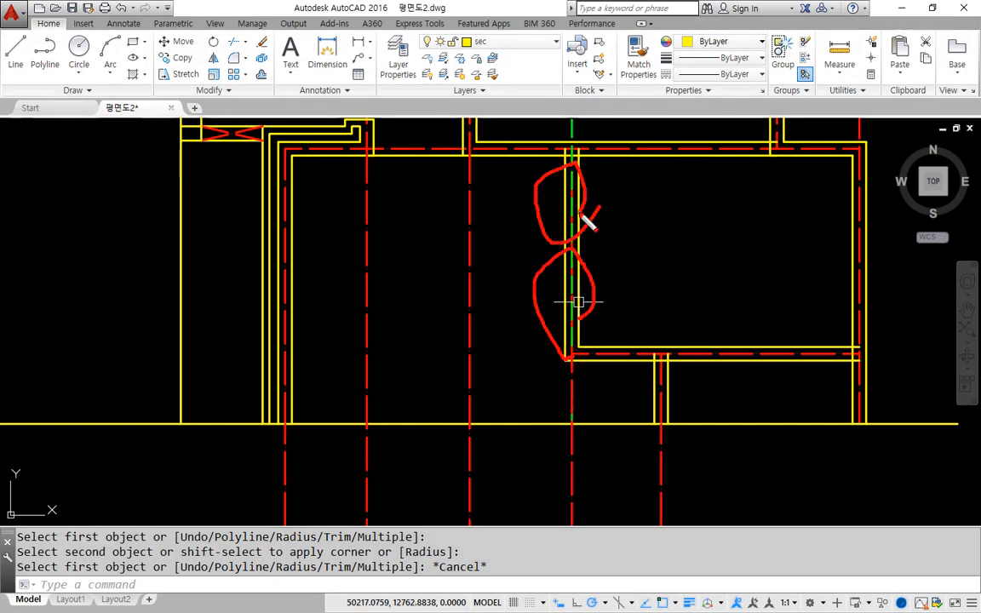
pyautogui.press('Escape')
# Examine the floor plan around the ridge centerline above the interior wall and the neighbouring walls crossed by the other grid centerlines
pyautogui.moveTo(575, 166); pyautogui.dragTo(566, 313, button='middle')
pyautogui.hotkey('ctrl', '2')
pyautogui.moveTo(483, 295)
pyautogui.mouseDown()
pyautogui.moveTo(569, 156)
pyautogui.moveTo(637, 283)
pyautogui.mouseUp()
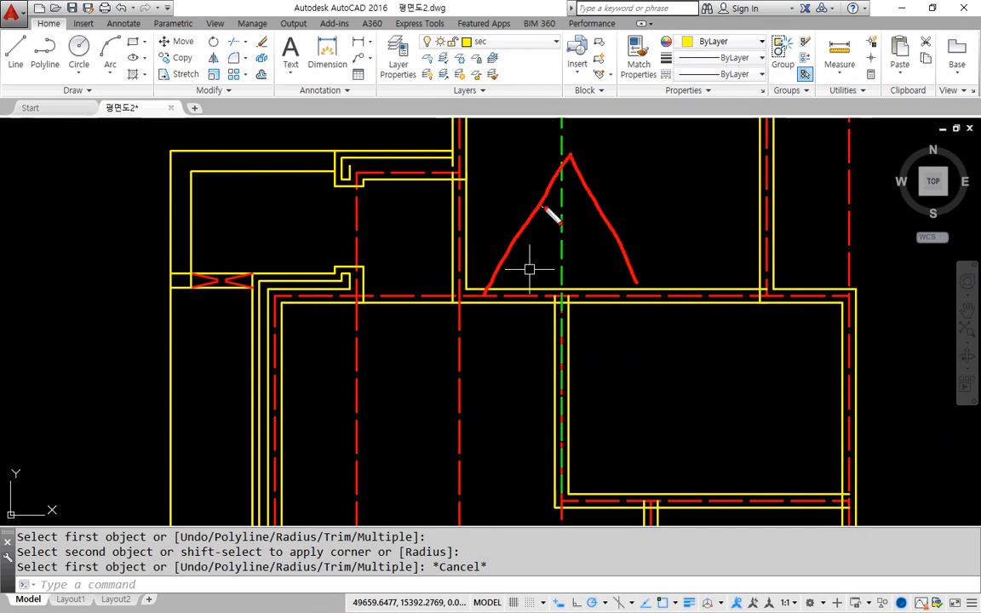
pyautogui.moveTo(550, 238); pyautogui.dragTo(566, 249)
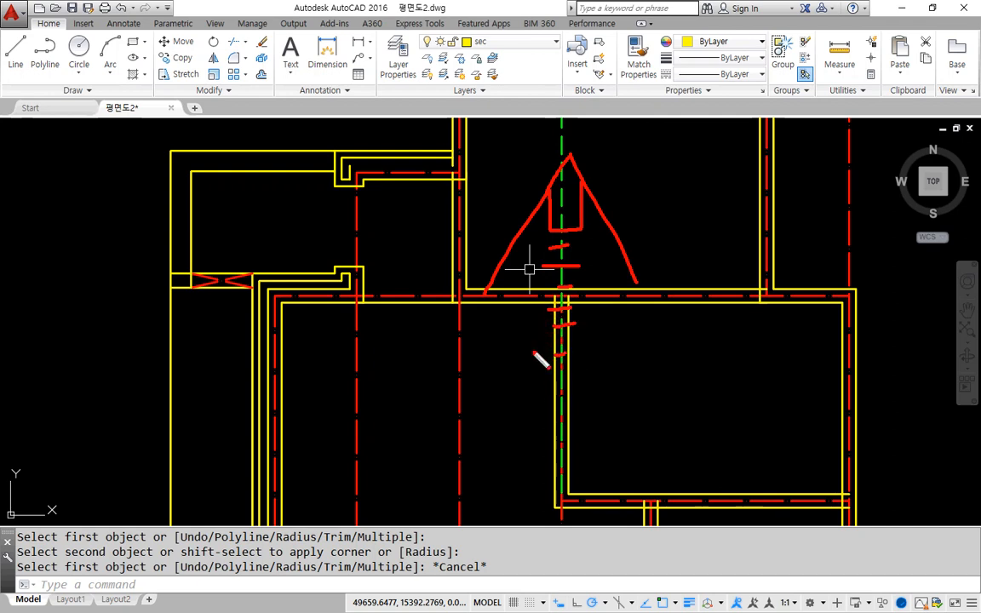
pyautogui.moveTo(477, 276); pyautogui.dragTo(461, 248)
pyautogui.moveTo(343, 289); pyautogui.dragTo(375, 281)
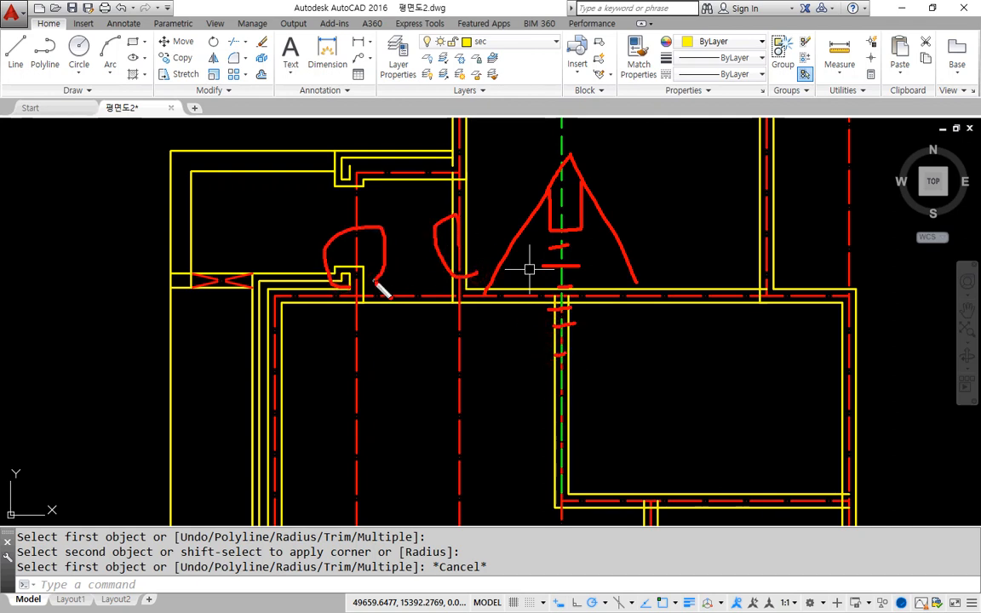
pyautogui.press('Escape')
# Copy the ridge beam's three lines from the roof peak to where the two neighbouring centerlines meet the sloping upper roof line
pyautogui.scroll(-4, 496, 324)
pyautogui.moveTo(521, 344)
pyautogui.mouseDown(button='middle')
pyautogui.moveTo(521, 201)
pyautogui.moveTo(518, 278)
pyautogui.mouseUp(button='middle')
pyautogui.scroll(6, 491, 339)
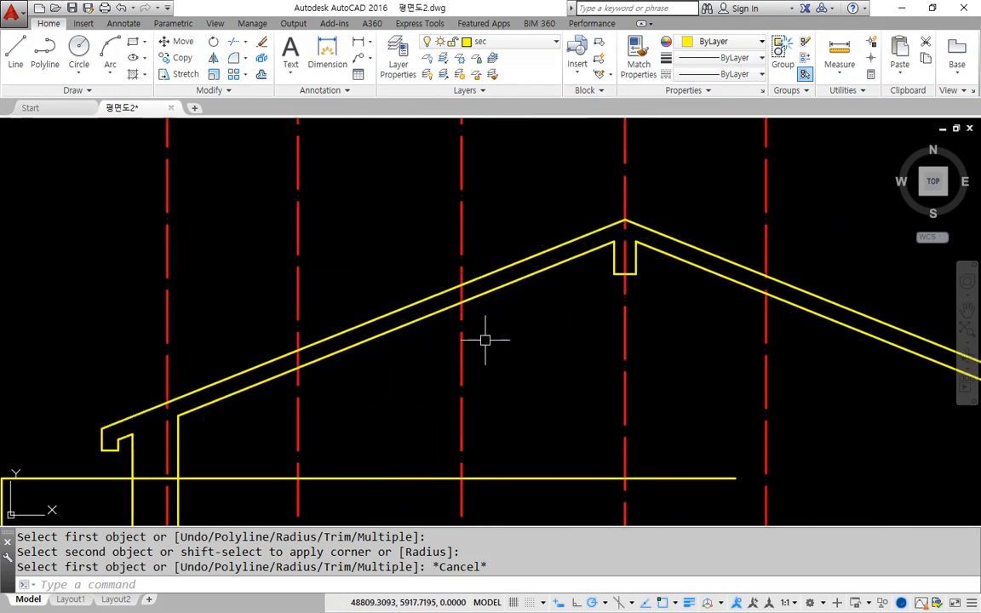
pyautogui.click(177, 57)
pyautogui.click(561, 206)
pyautogui.click(638, 314)
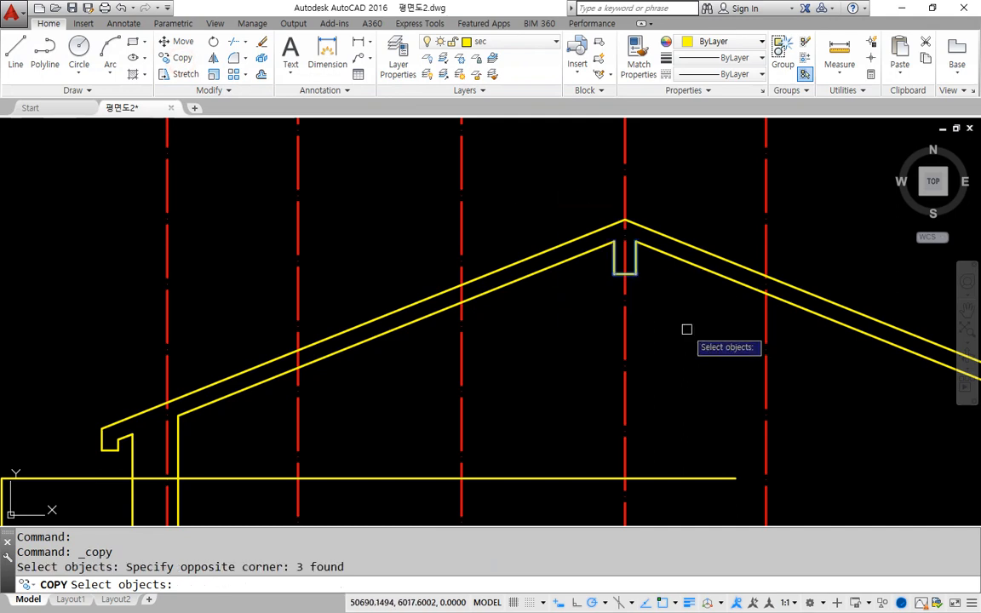
pyautogui.press('Return')
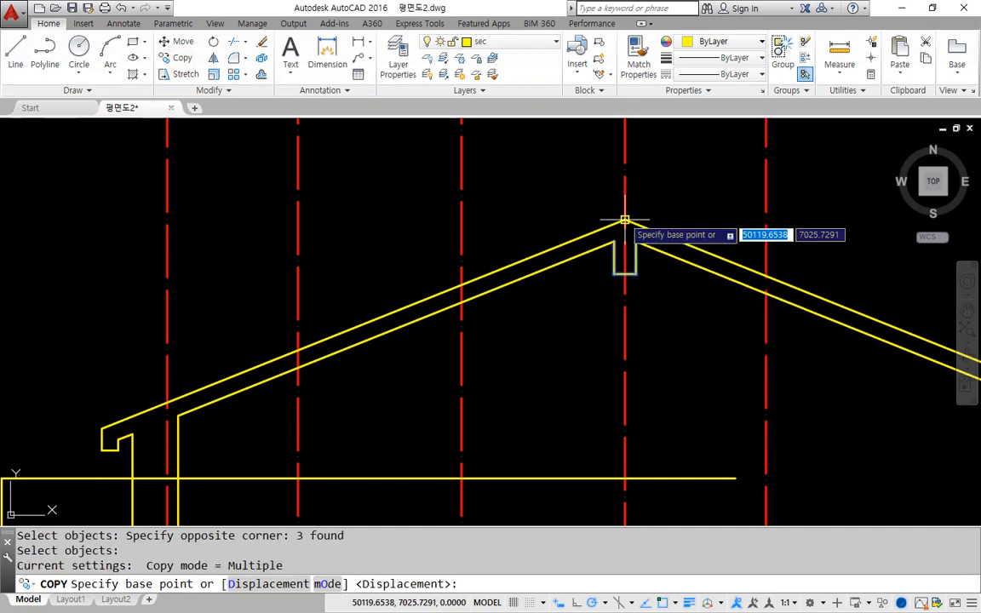
pyautogui.click(625, 220)
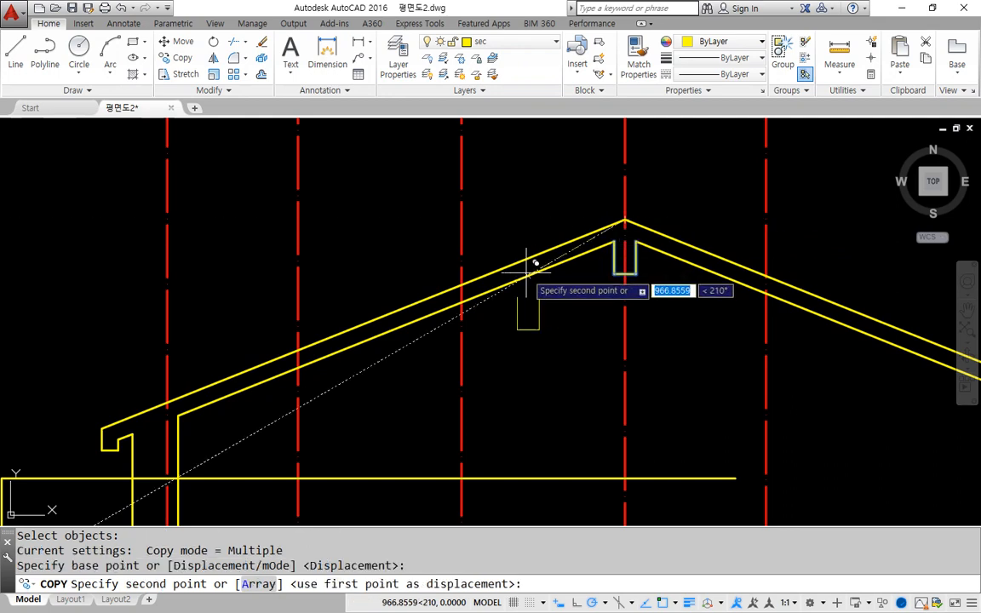
pyautogui.click(461, 284)
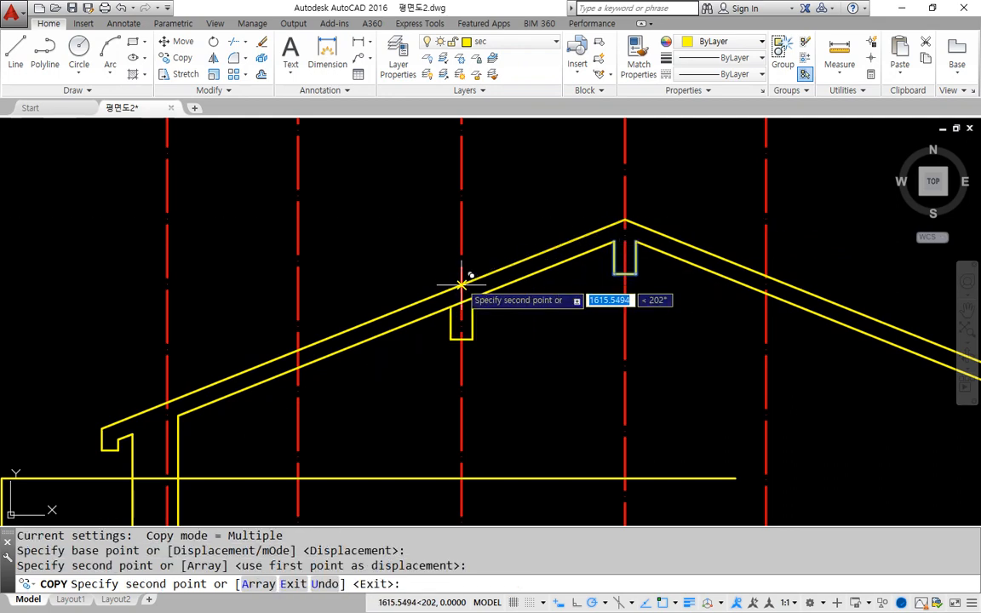
pyautogui.click(298, 350)
pyautogui.press('Escape')
# Trim the lower roof line between the uphill side of each copied beam's gap and its downhill vertical, cutting at the centerlines
pyautogui.scroll(2, 378, 396)
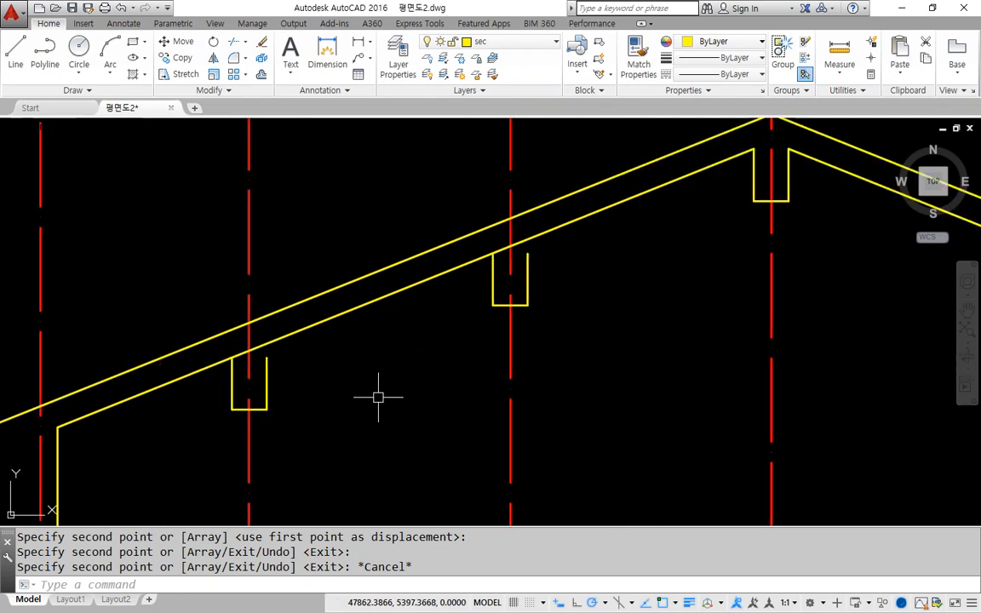
pyautogui.click(232, 48)
pyautogui.press('Return')
pyautogui.click(511, 248)
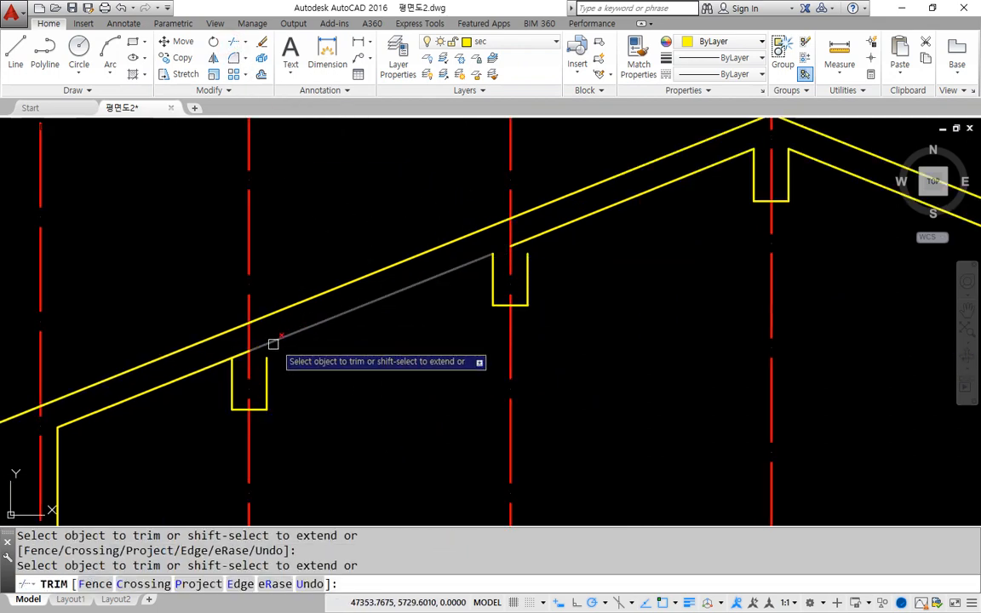
pyautogui.press('Return')
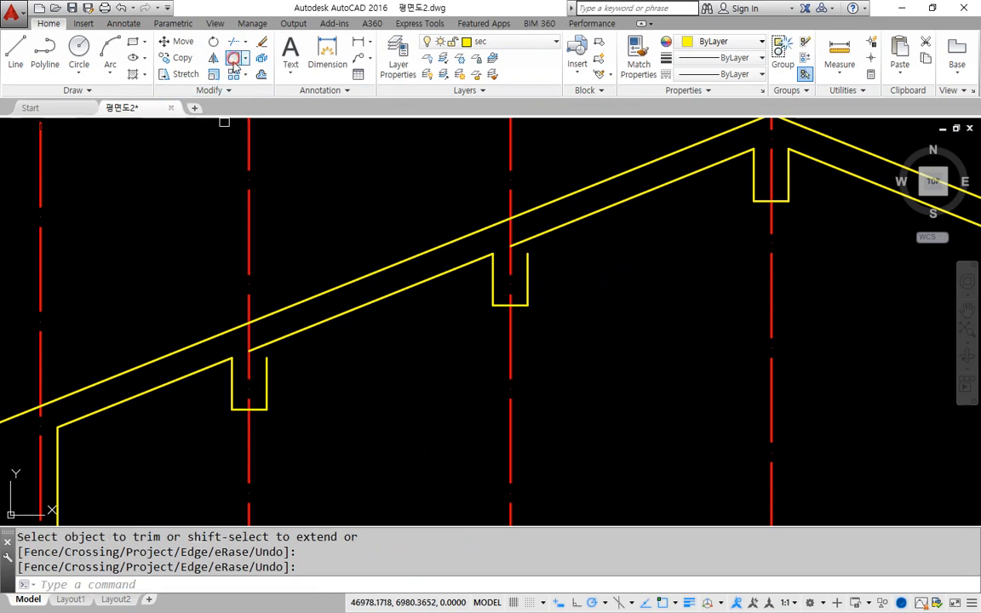
# Fillet the lower roof line with the uphill vertical of both copied beams in Multiple mode at radius 0
pyautogui.click(234, 60)
pyautogui.write('m')
pyautogui.press('Return')
pyautogui.click(276, 342)
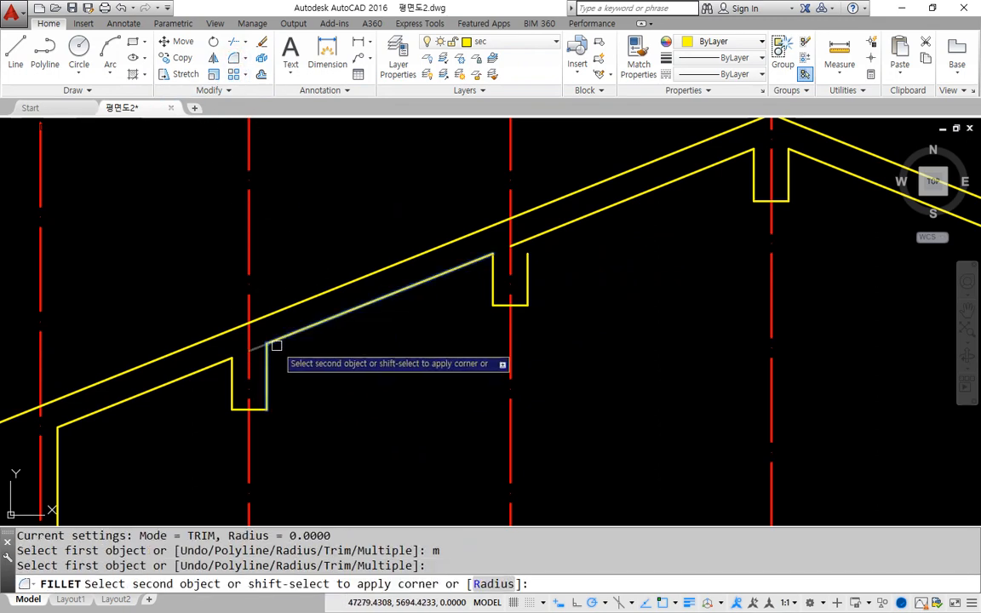
pyautogui.click(269, 347)
pyautogui.click(527, 271)
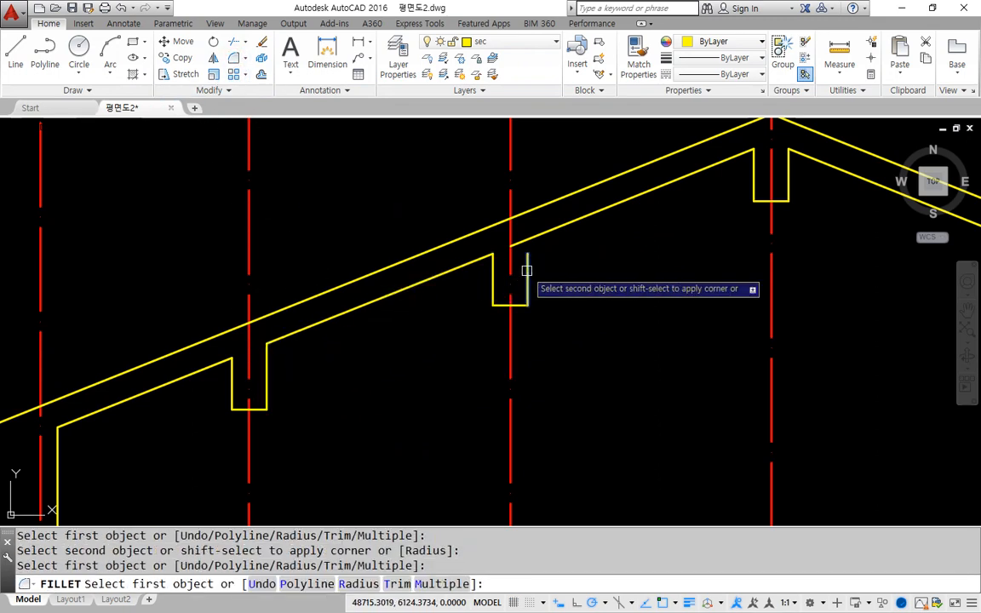
pyautogui.click(545, 228)
pyautogui.scroll(-4, 565, 334)
pyautogui.scroll(2, 564, 350)
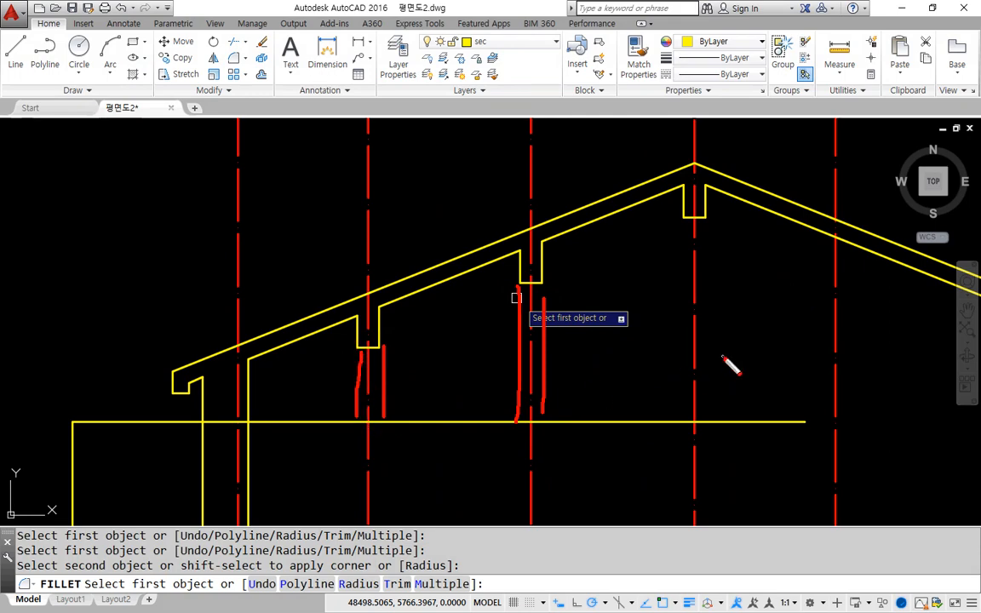
pyautogui.scroll(-6, 691, 292)
pyautogui.moveTo(667, 256)
pyautogui.mouseDown(button='middle')
pyautogui.moveTo(599, 372)
pyautogui.moveTo(609, 318)
pyautogui.moveTo(583, 265)
pyautogui.mouseUp(button='middle')
pyautogui.press('Escape')
# Offset the outer wall line 900 outward into the porch area
pyautogui.scroll(3, 548, 396)
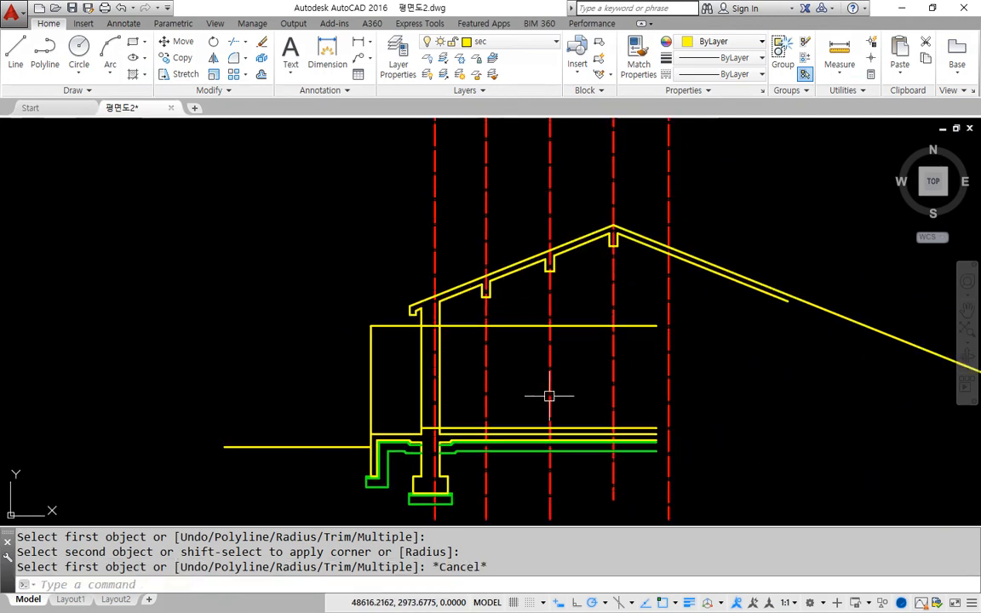
pyautogui.scroll(2, 422, 353)
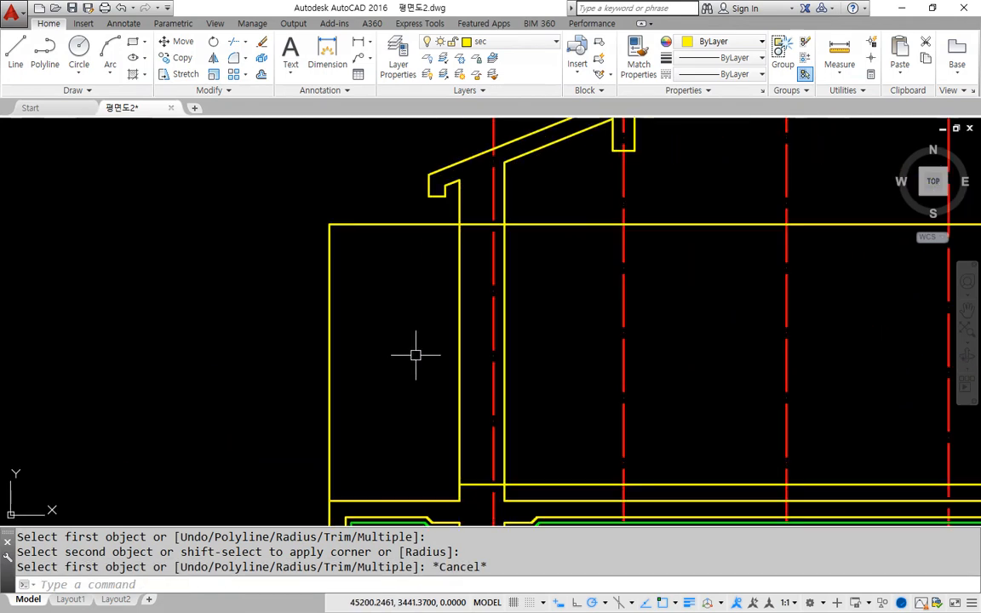
pyautogui.click(261, 57)
pyautogui.write('900')
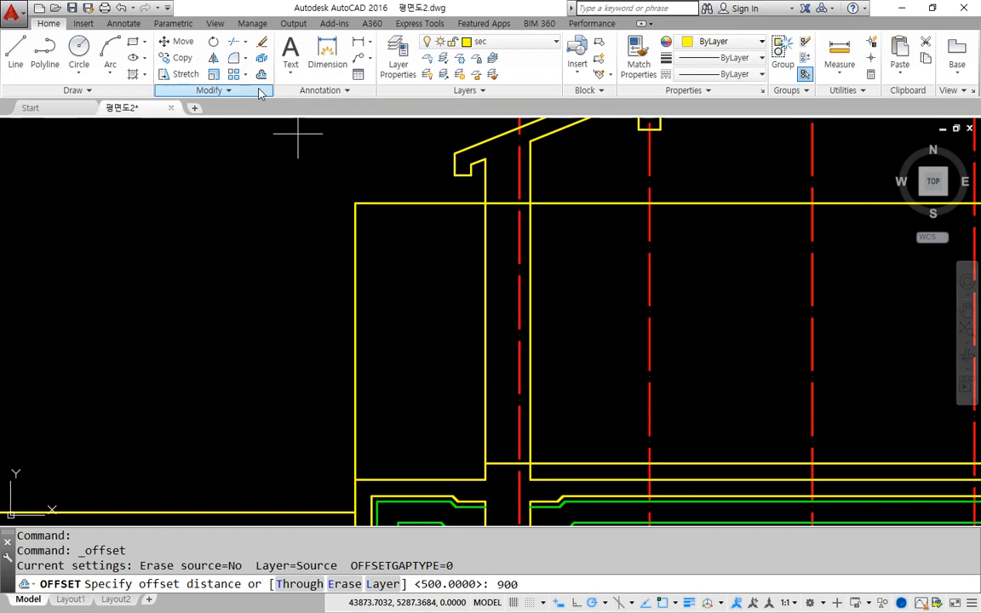
pyautogui.press('Return')
pyautogui.click(483, 293)
pyautogui.click(404, 295)
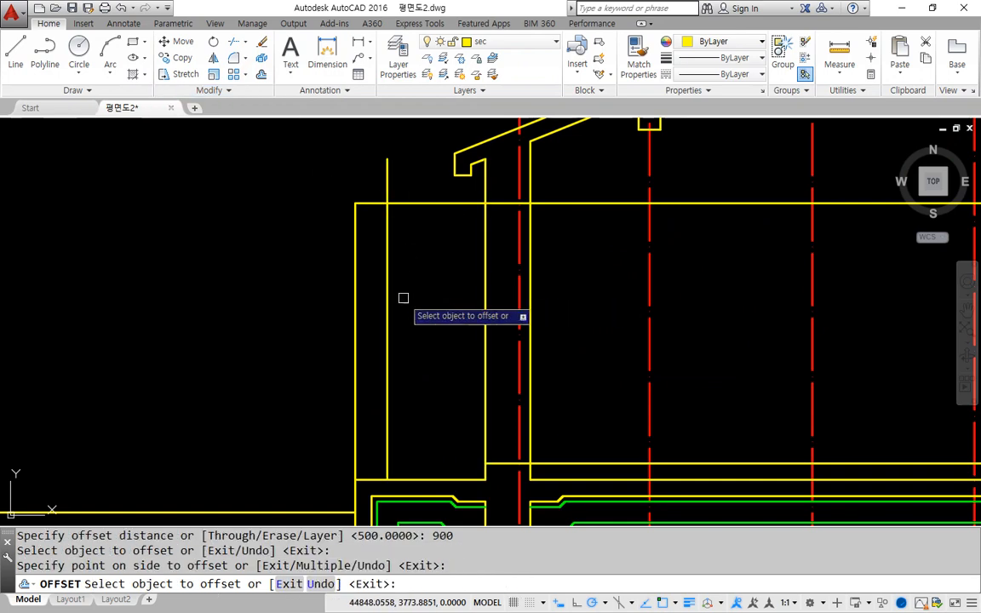
pyautogui.press('Return')
# Offset the porch floor line 2100 upward
pyautogui.click(262, 75)
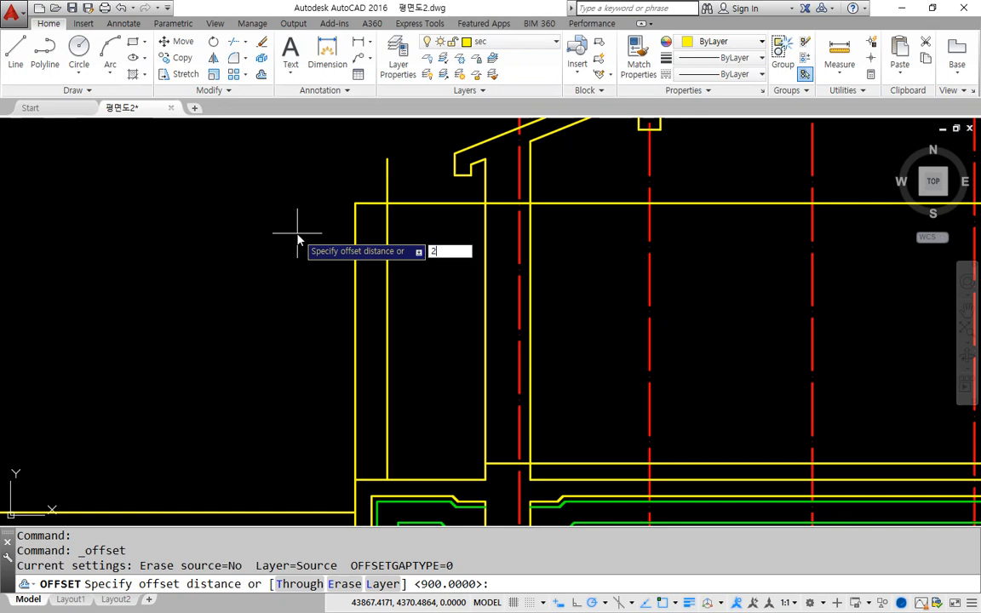
pyautogui.press('Return')
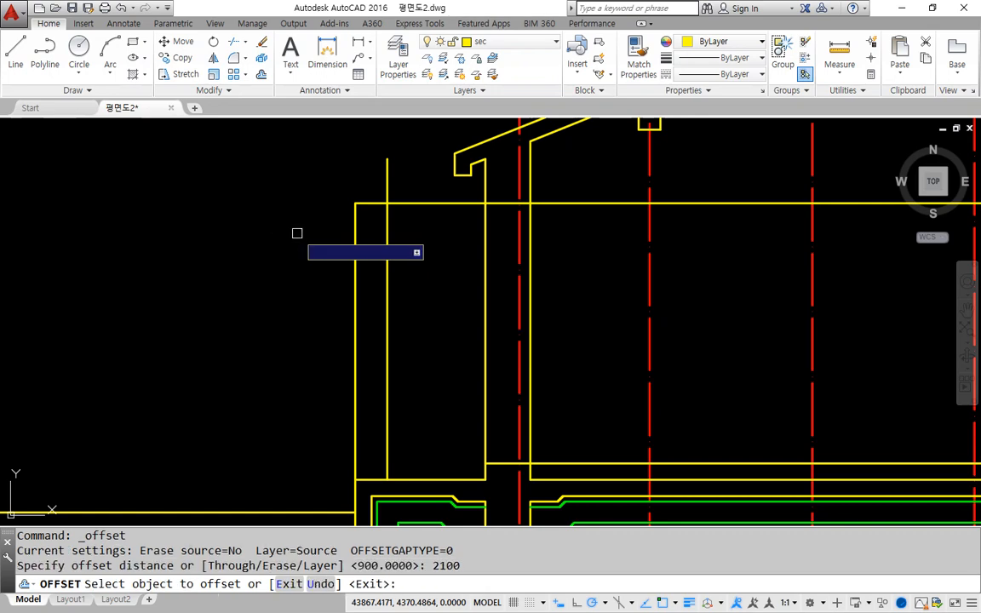
pyautogui.click(416, 478)
pyautogui.click(431, 312)
pyautogui.press('Return')
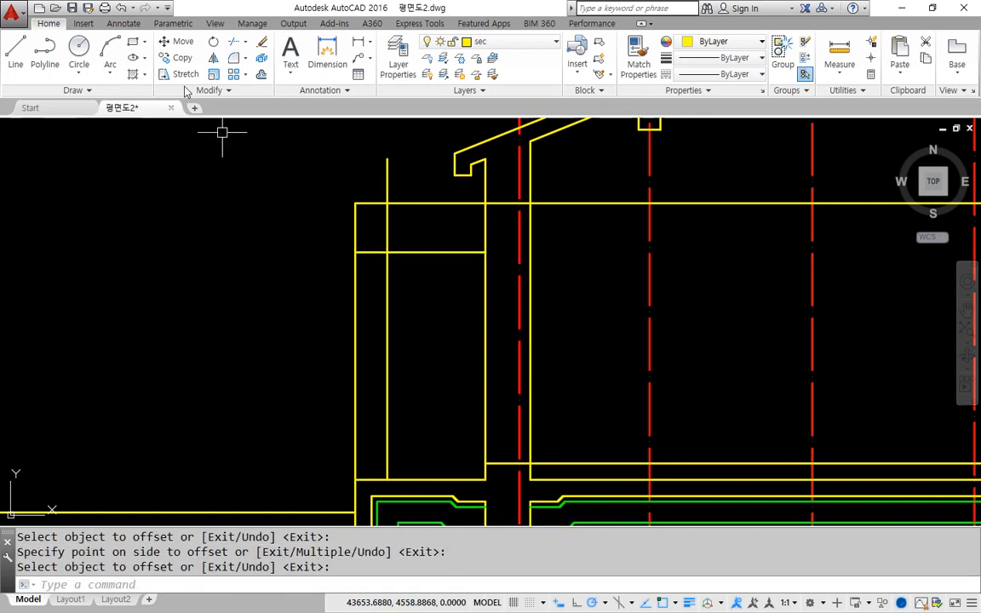
# Draw a Tan, Tan, Tan circle touching the outer wall line, the upper porch guide line and the 900 offset line
pyautogui.click(82, 73)
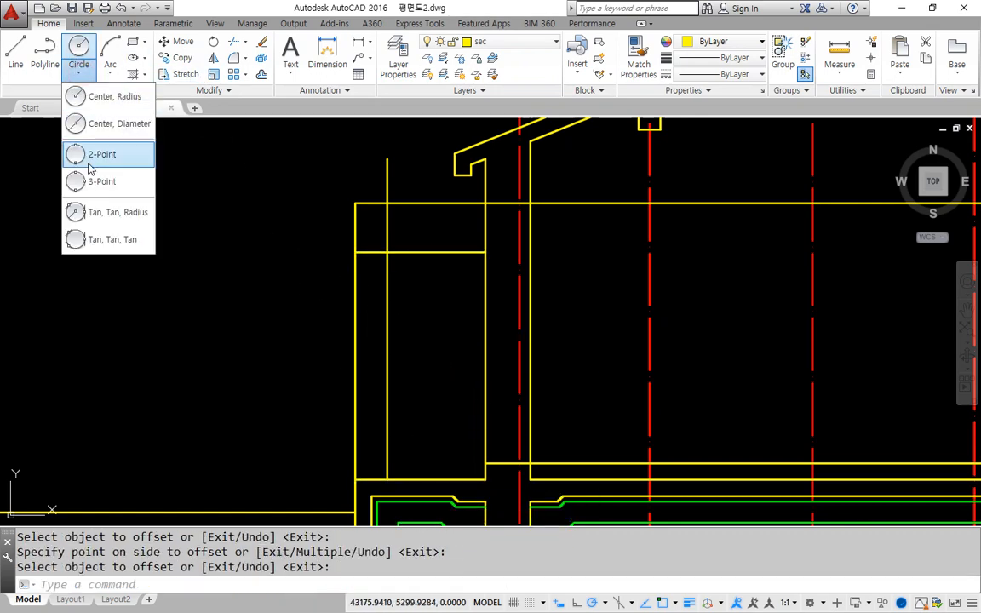
pyautogui.click(101, 239)
pyautogui.click(483, 297)
pyautogui.click(453, 251)
pyautogui.click(385, 299)
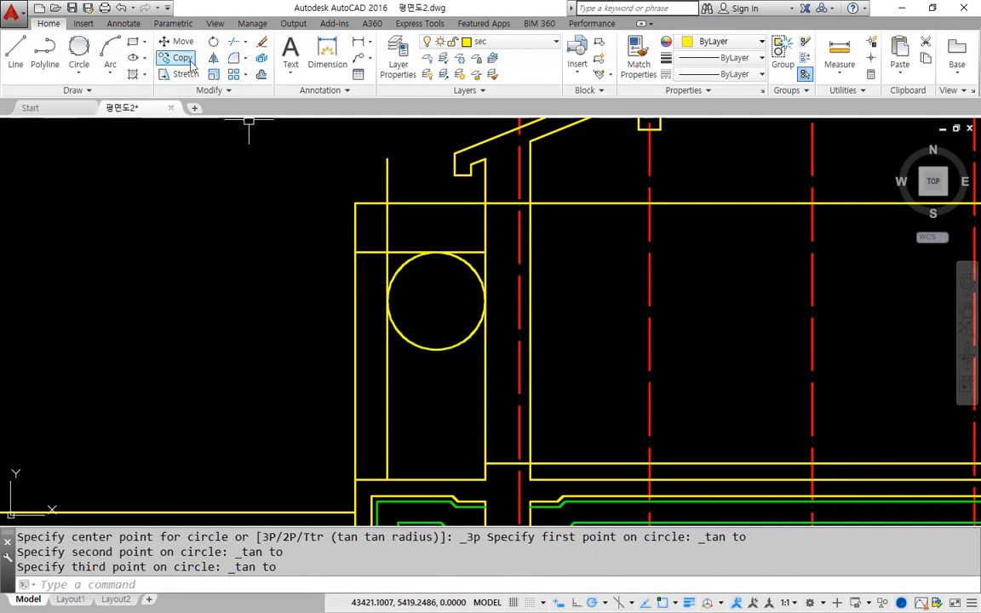
# Trim the circle and offset vertical into an arched porch opening and erase the horizontal guide line above it
pyautogui.click(231, 50)
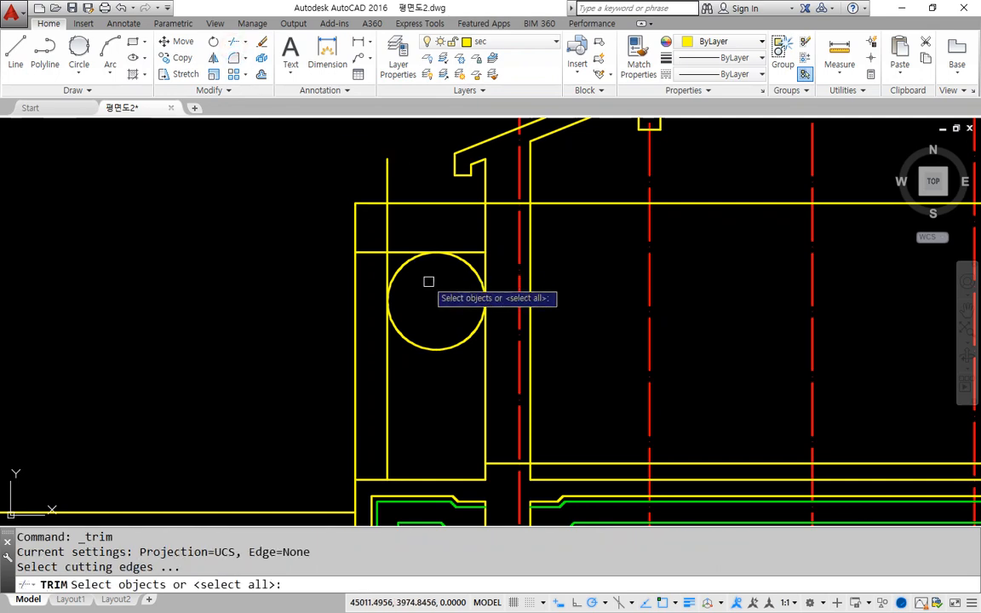
pyautogui.click(480, 349)
pyautogui.click(436, 349)
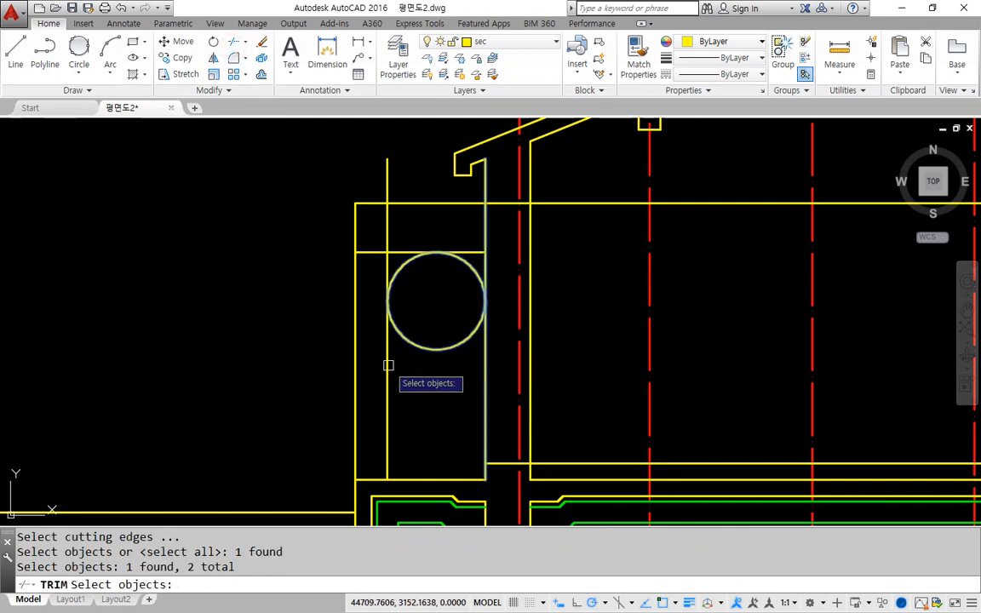
pyautogui.click(387, 290)
pyautogui.press('Return')
pyautogui.click(437, 348)
pyautogui.press('Return')
pyautogui.press('Return')
pyautogui.click(479, 252)
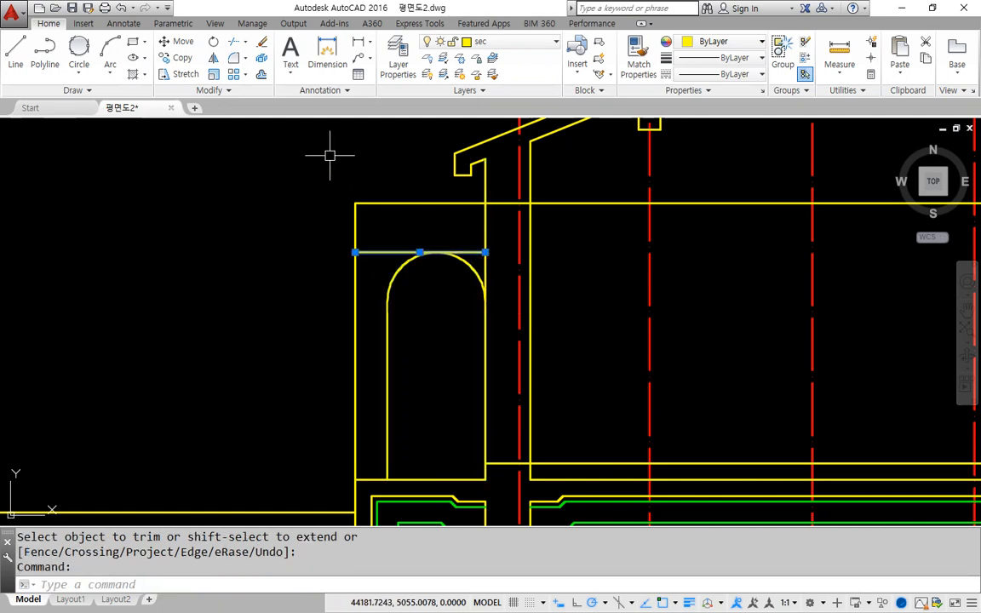
pyautogui.click(262, 44)
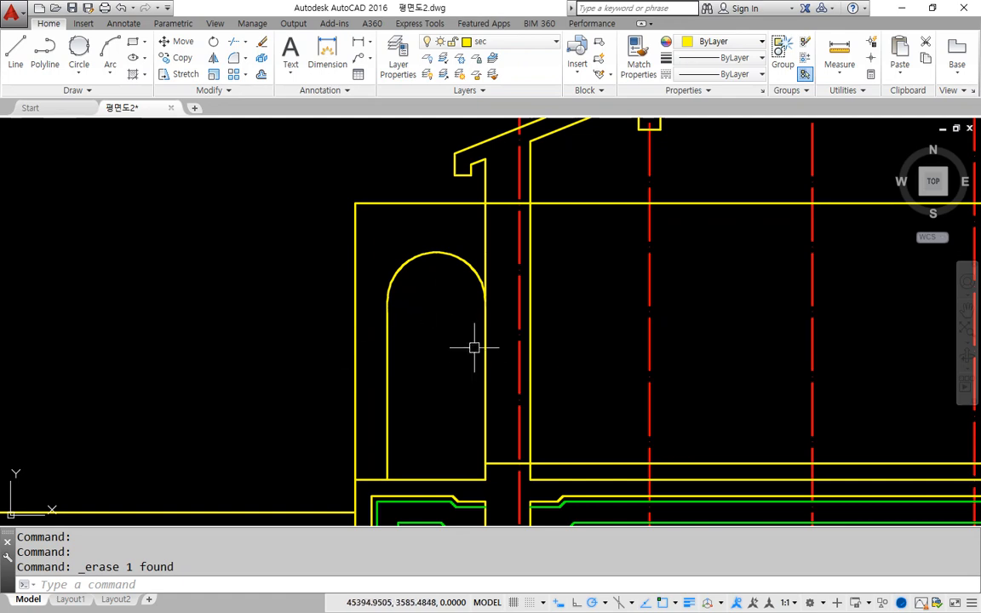
# Draw a vertical line from the open end of the horizontal ceiling line up past the sloping roof
pyautogui.scroll(-3, 475, 362)
pyautogui.moveTo(476, 365)
pyautogui.mouseDown(button='middle')
pyautogui.moveTo(467, 381)
pyautogui.moveTo(334, 383)
pyautogui.mouseUp(button='middle')
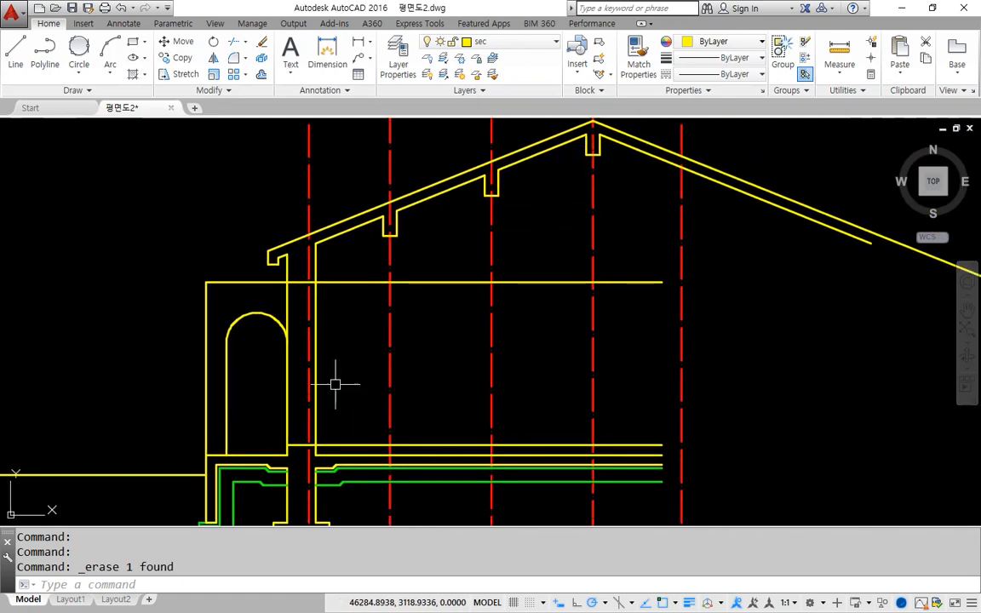
pyautogui.moveTo(727, 246); pyautogui.dragTo(664, 284, button='middle')
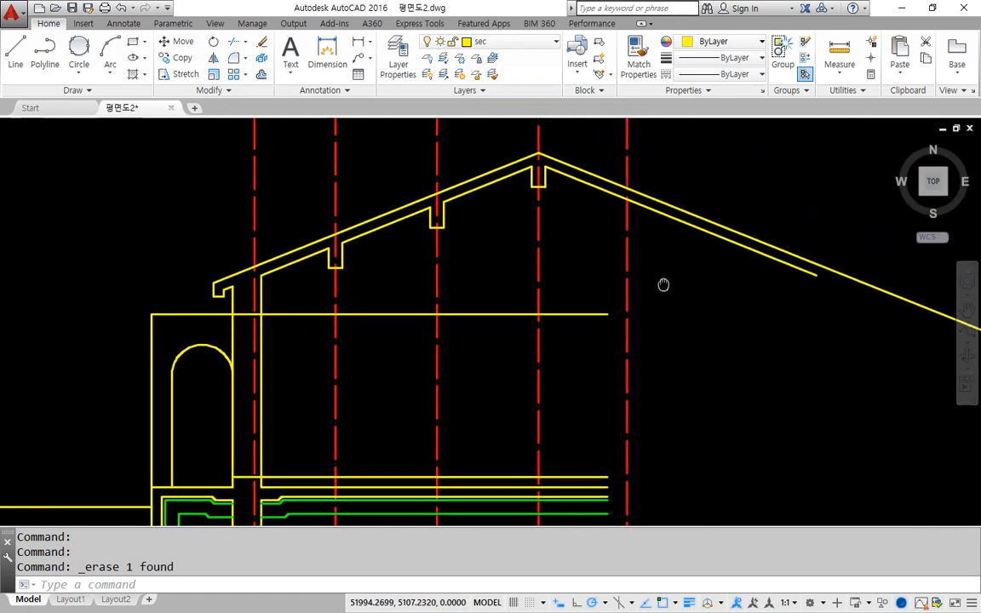
pyautogui.write('L')
pyautogui.press('Return')
pyautogui.click(608, 315)
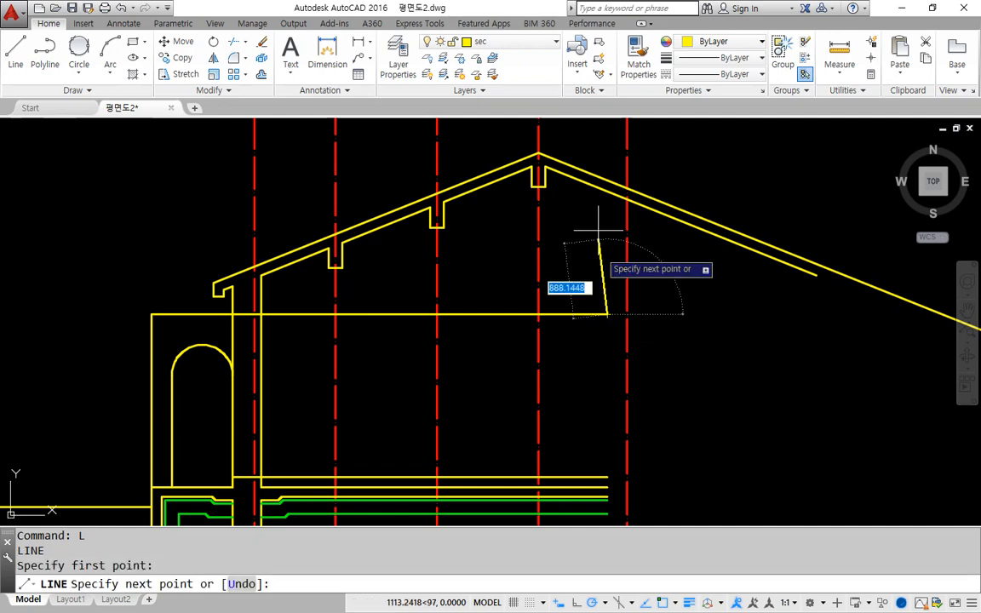
pyautogui.click(607, 132)
pyautogui.press('Return')
# Trim the two descending roof lines beyond the new vertical line
pyautogui.write('tr')
pyautogui.press('Return')
pyautogui.click(607, 250)
pyautogui.press('Return')
pyautogui.click(757, 188)
pyautogui.click(719, 266)
pyautogui.press('Return')
# Erase the vertical cutting line and the outermost centerline beyond the ridge
pyautogui.click(756, 203)
pyautogui.click(518, 259)
pyautogui.write('E')
pyautogui.press('Return')
# Draw a vertical section cut line through the cut ends, from above the roof to below the floor slab
pyautogui.scroll(-3, 643, 314)
pyautogui.moveTo(645, 339); pyautogui.dragTo(668, 347, button='middle')
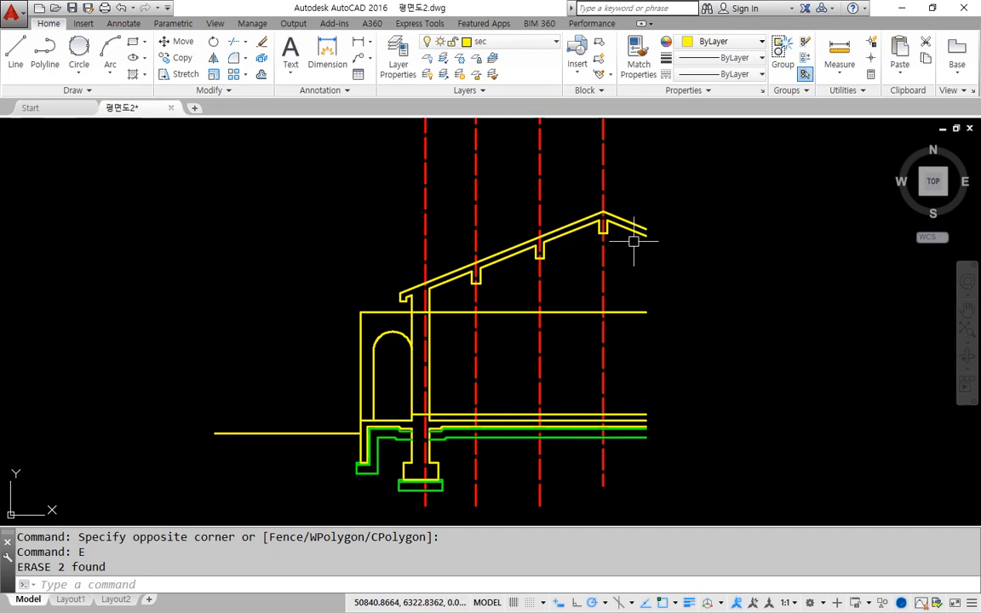
pyautogui.write('L')
pyautogui.press('Return')
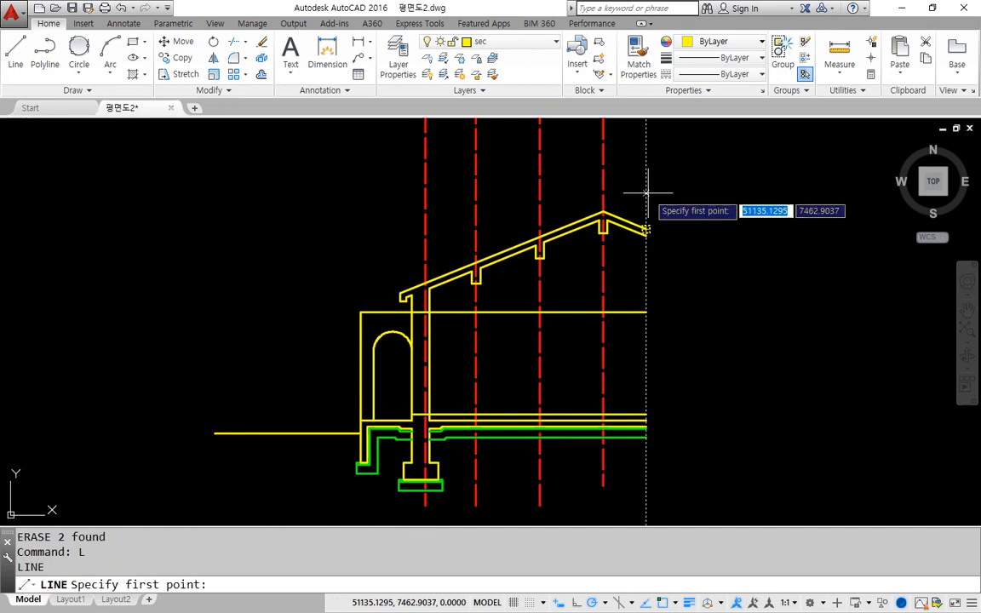
pyautogui.click(646, 186)
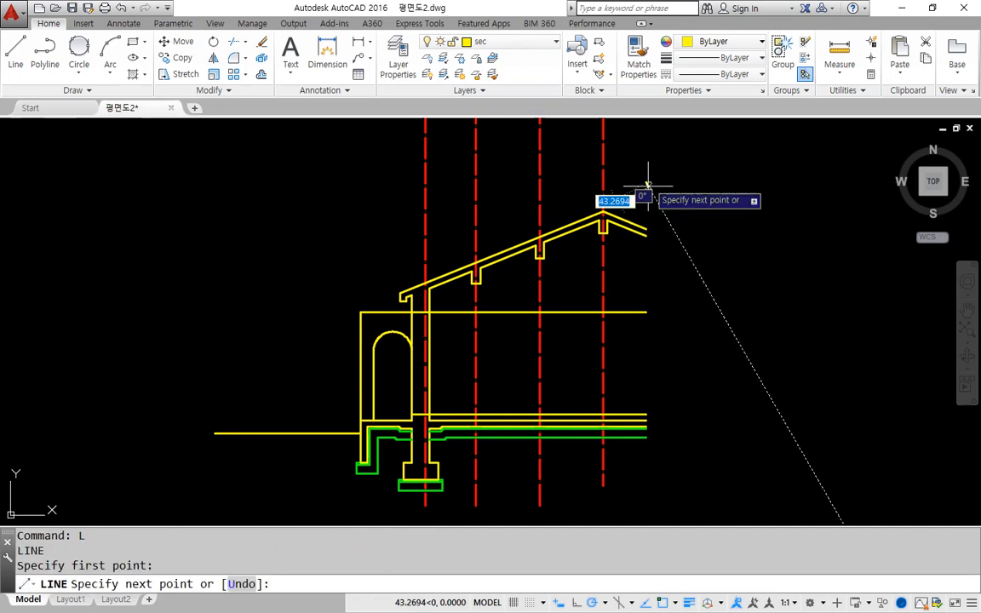
pyautogui.click(646, 500)
pyautogui.press('Return')
pyautogui.scroll(2, 640, 324)
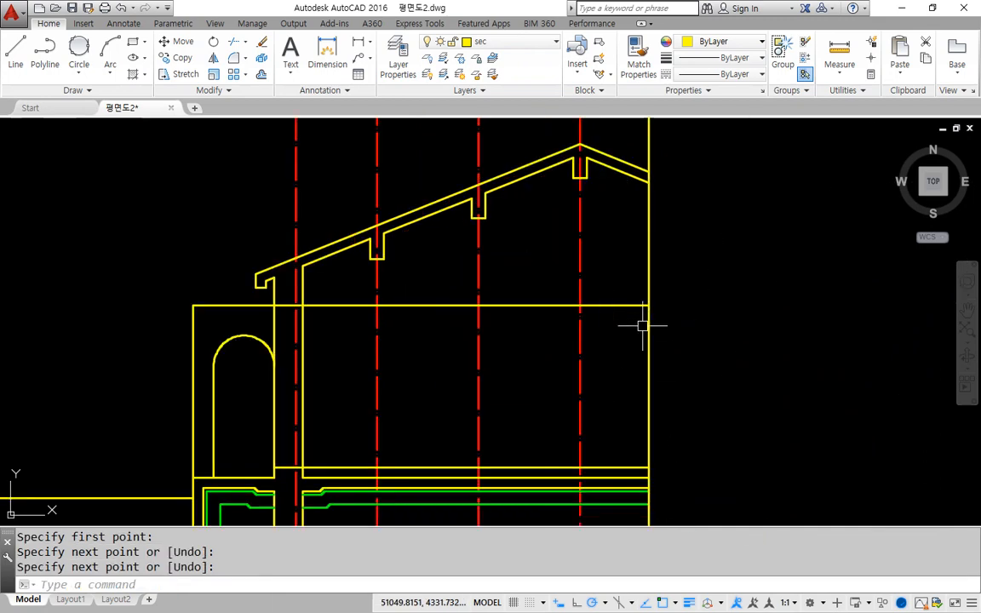
pyautogui.press('BackSpace')
pyautogui.press('Return')
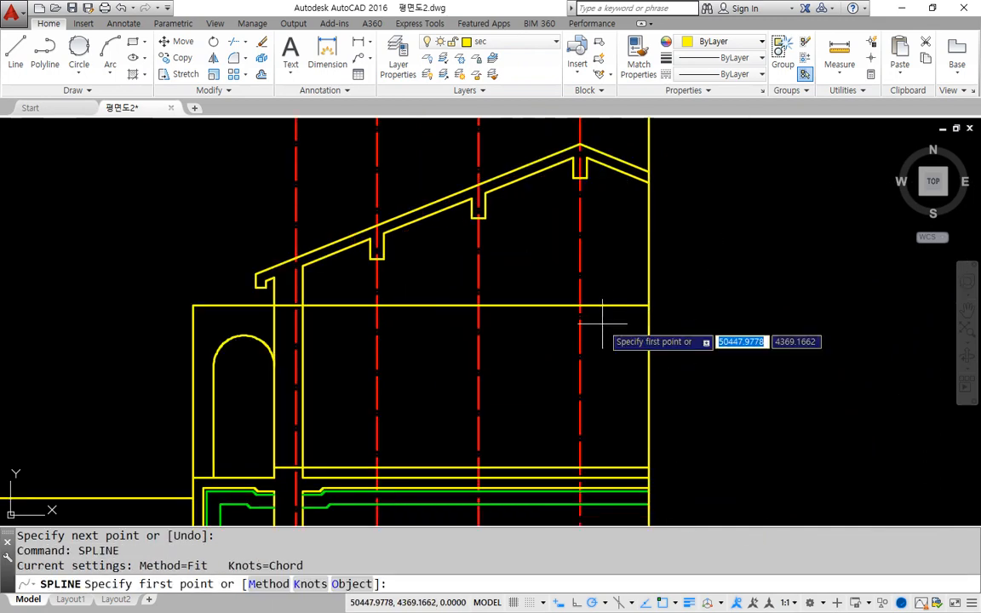
pyautogui.scroll(2, 616, 360)
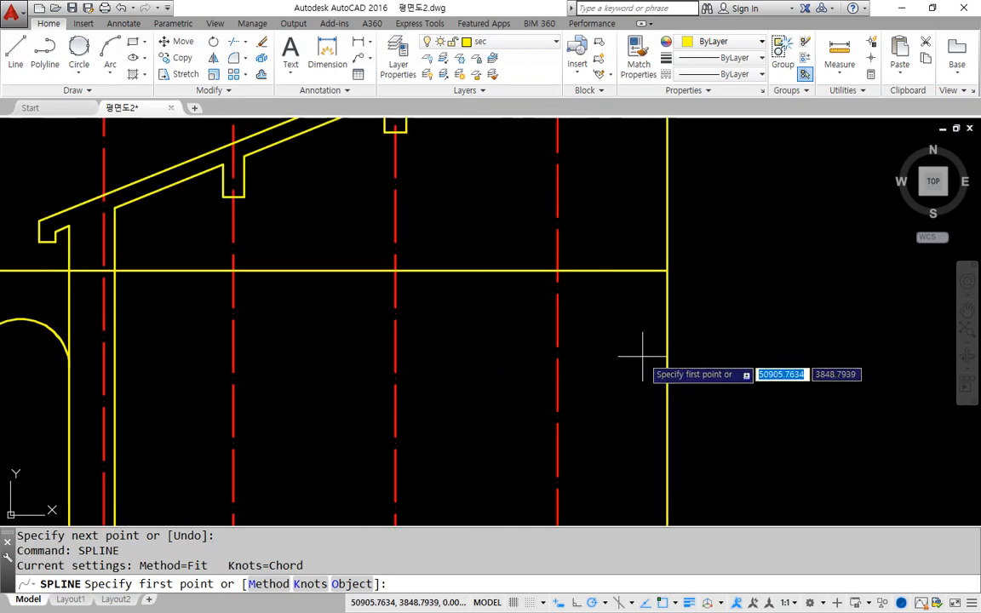
pyautogui.click(643, 356)
pyautogui.click(688, 343)
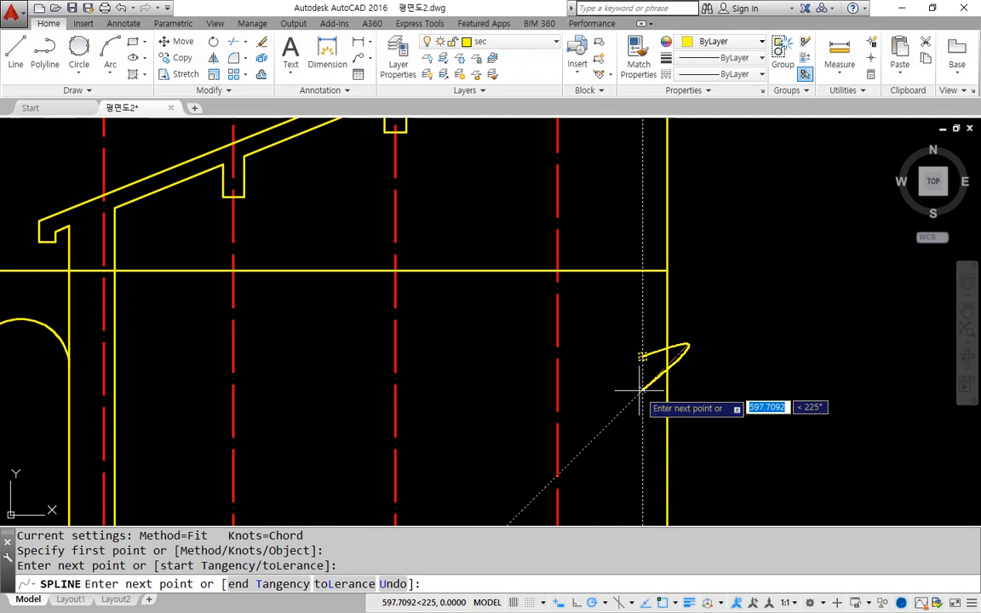
pyautogui.click(642, 390)
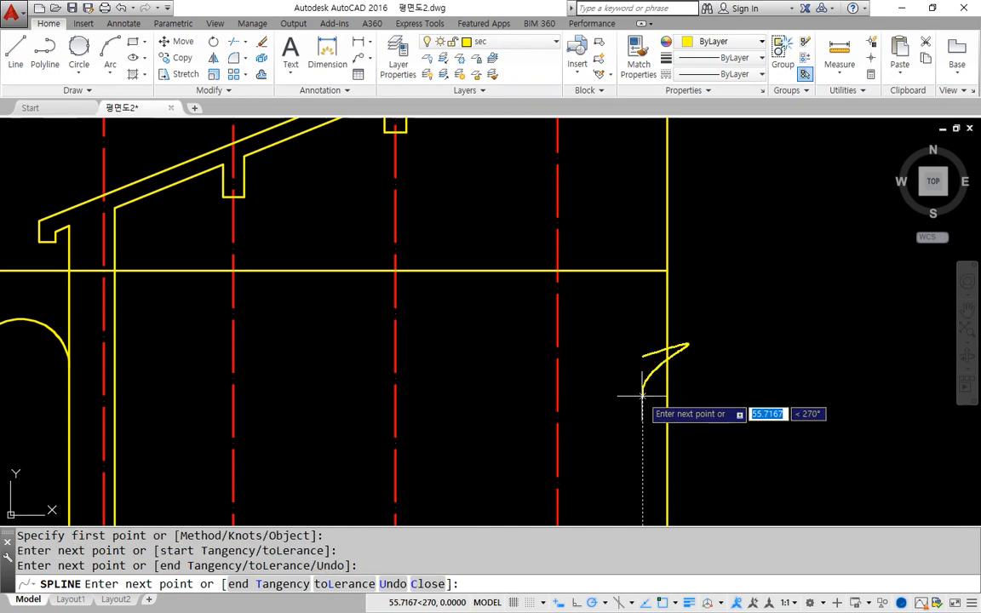
pyautogui.click(688, 389)
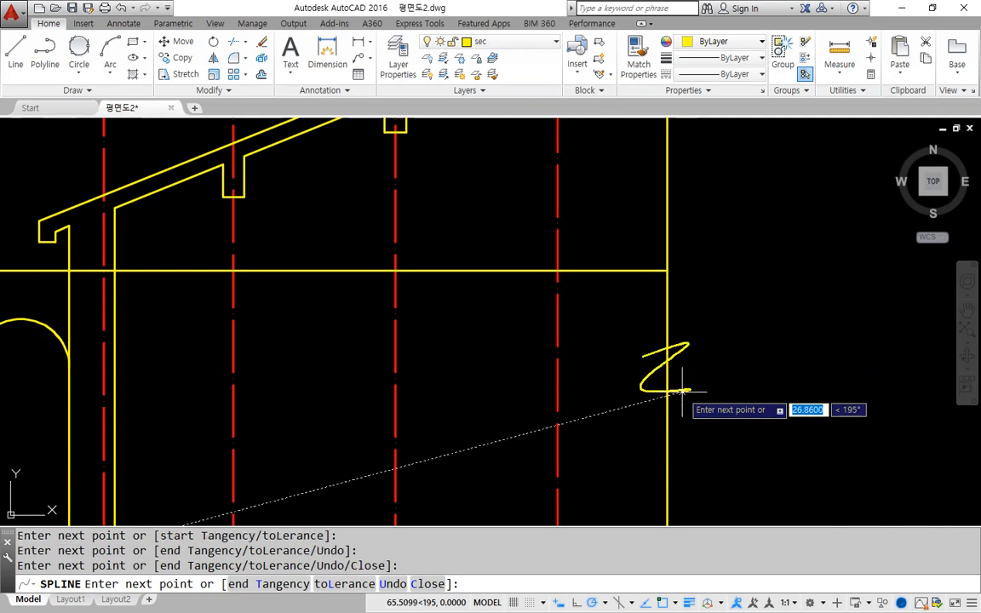
pyautogui.press('Escape')
# Draw a Z-shaped fit spline across the vertical section cut line, below the ceiling line, as a break symbol
pyautogui.press('Return')
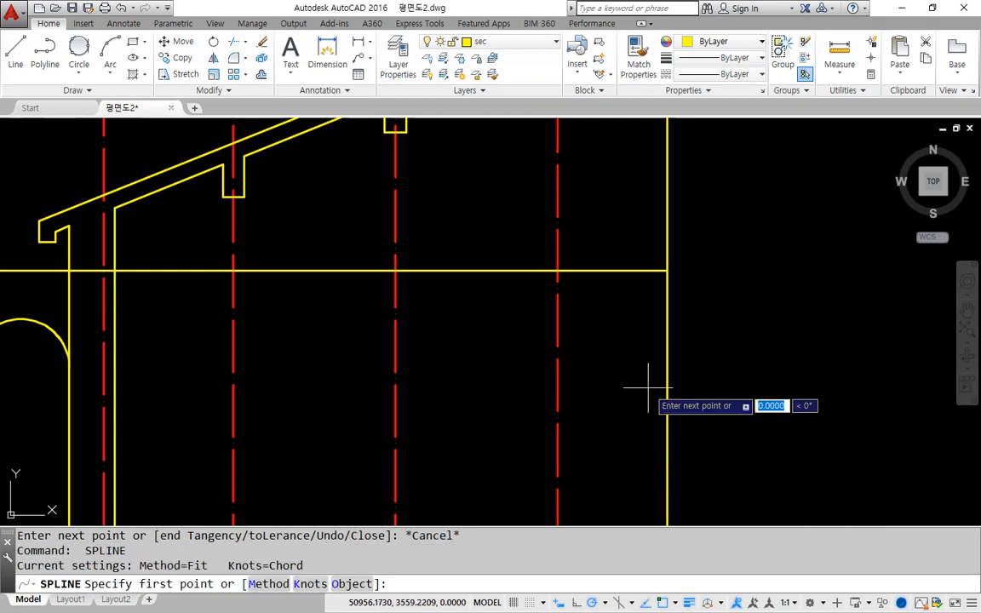
pyautogui.click(686, 386)
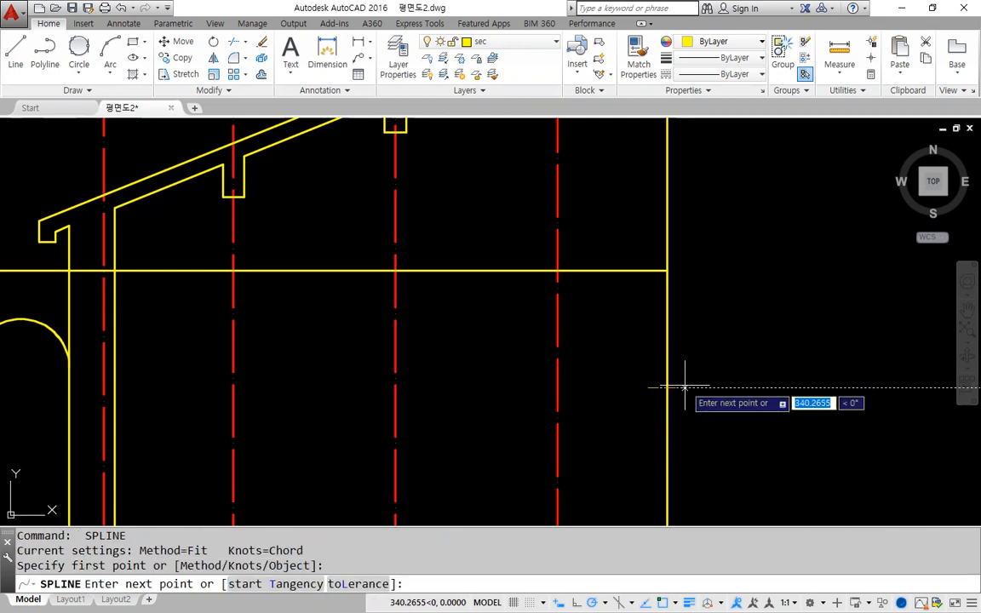
pyautogui.click(651, 450)
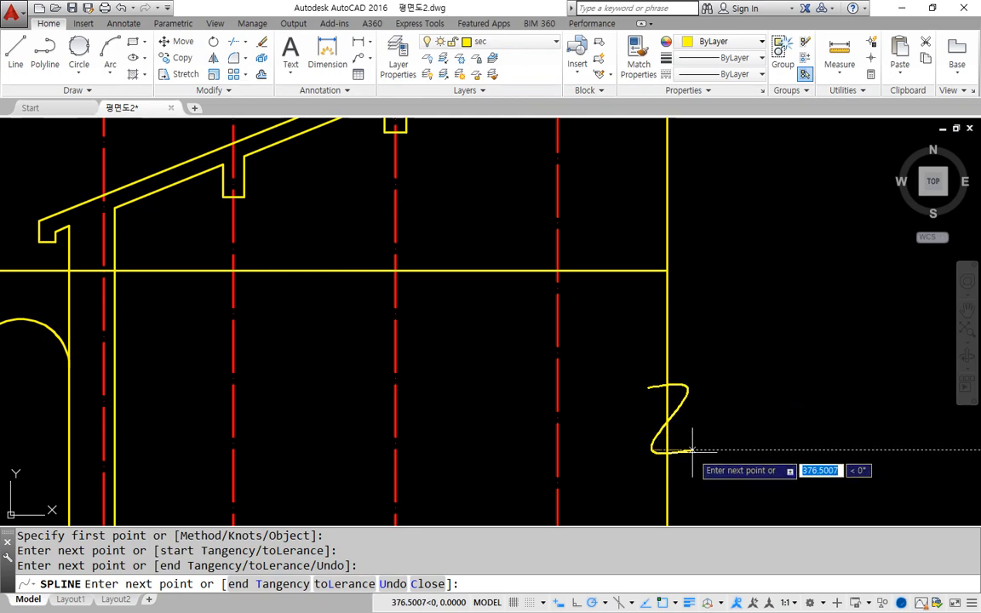
pyautogui.click(691, 454)
pyautogui.press('Return')
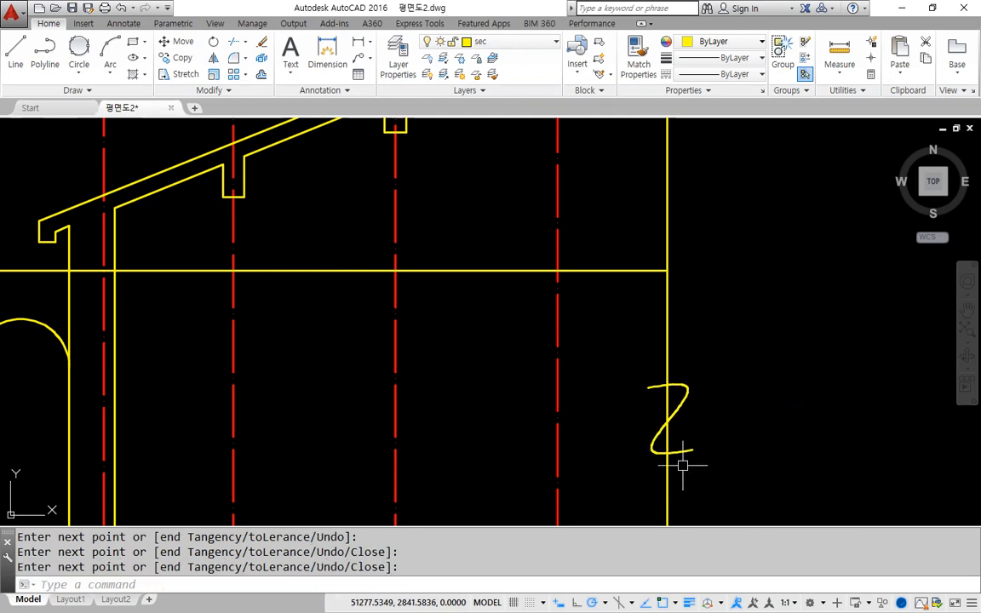
# Move the break-symbol spline slightly down and toward the building so it sits centred on the section cut line
pyautogui.write('m')
pyautogui.press('Return')
pyautogui.click(672, 413)
pyautogui.press('Return')
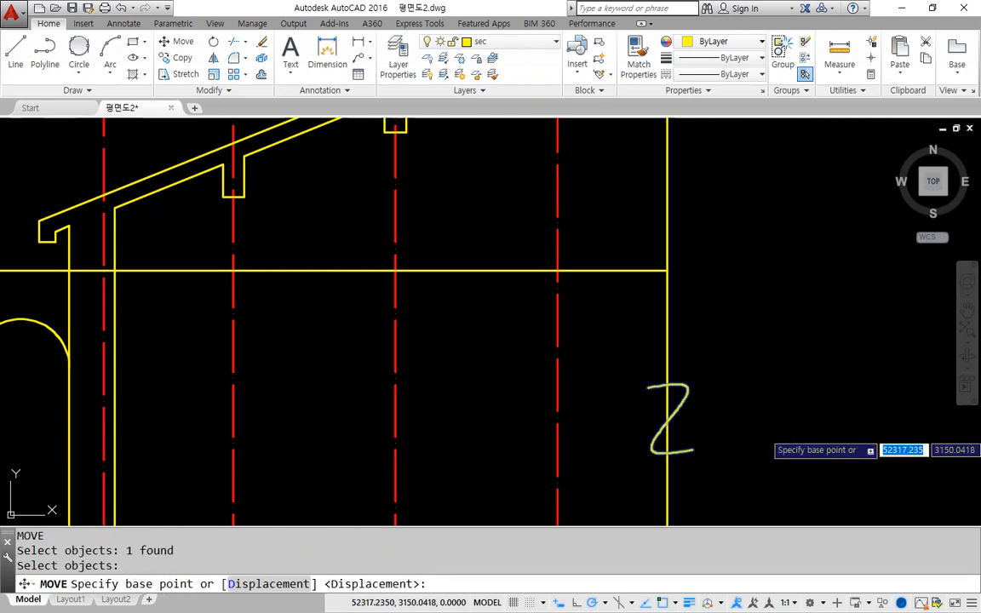
pyautogui.click(796, 432)
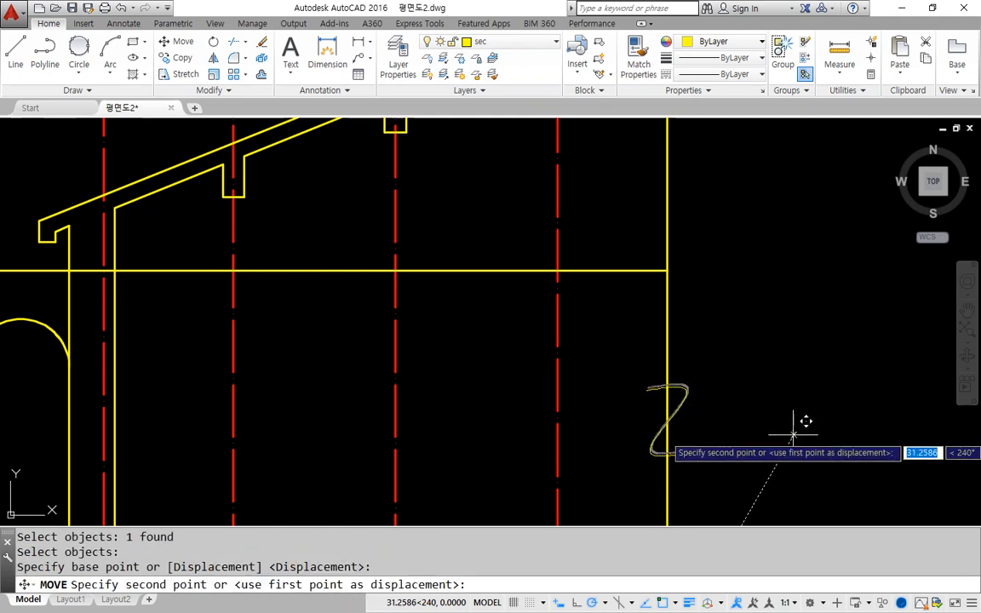
pyautogui.press('Escape')
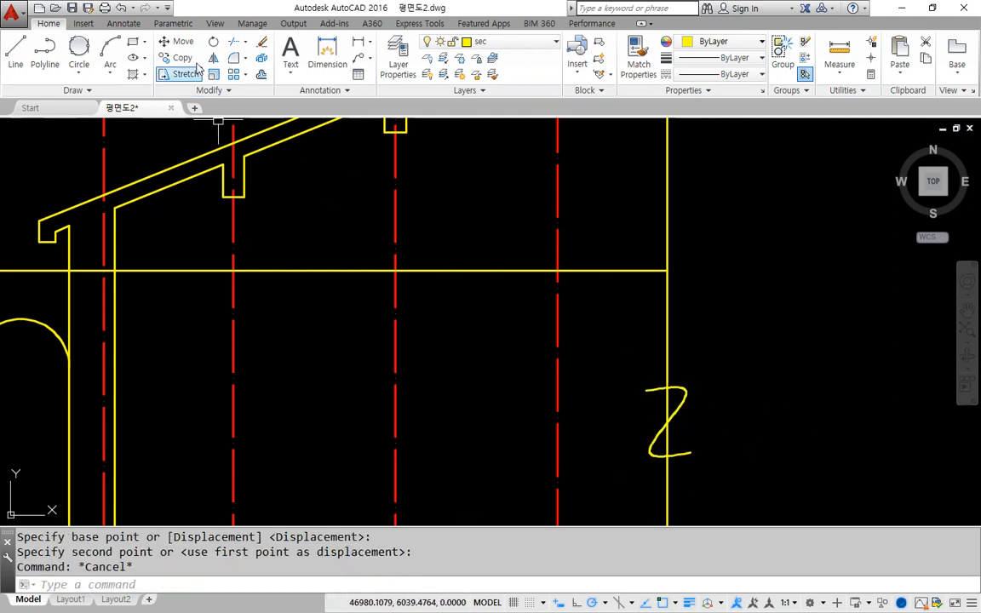
# Trim the piece of the section cut line between the upper and middle crossings of the break spline
pyautogui.click(232, 41)
pyautogui.press('Return')
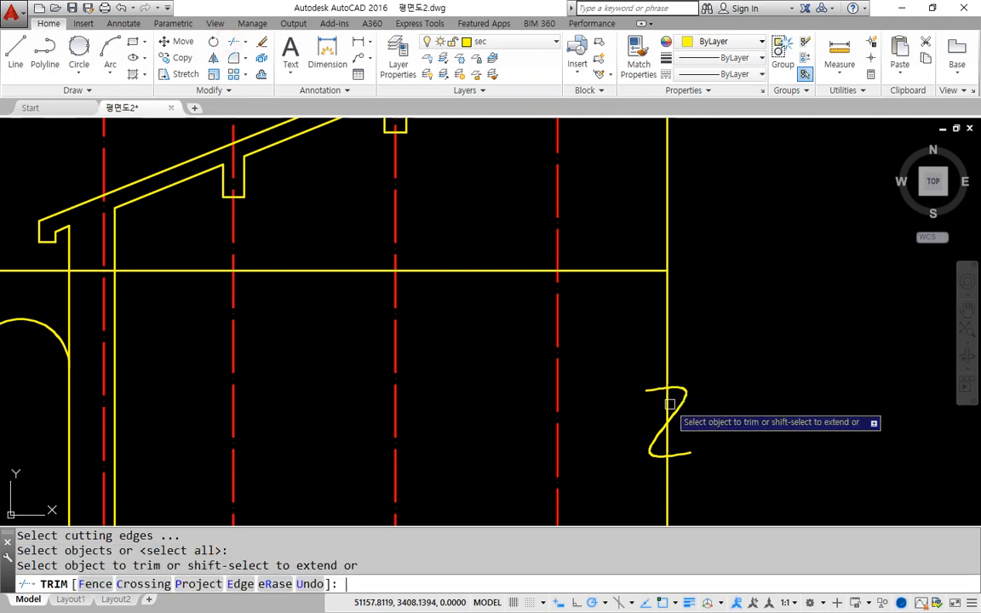
pyautogui.press('Return')
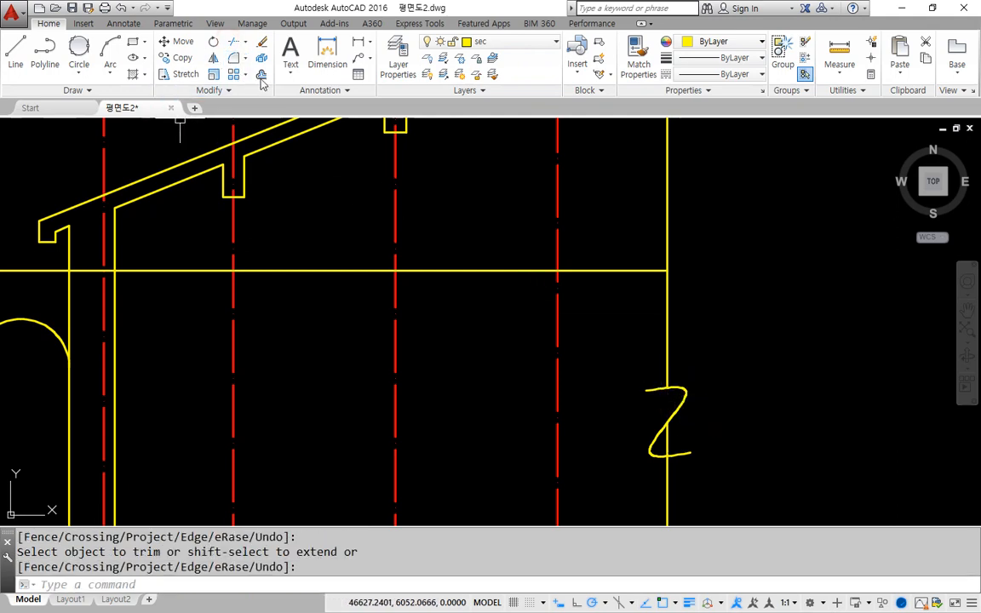
# Fillet the upper section cut line to the top of the break spline with radius 0 to remove its overhanging end
pyautogui.click(235, 59)
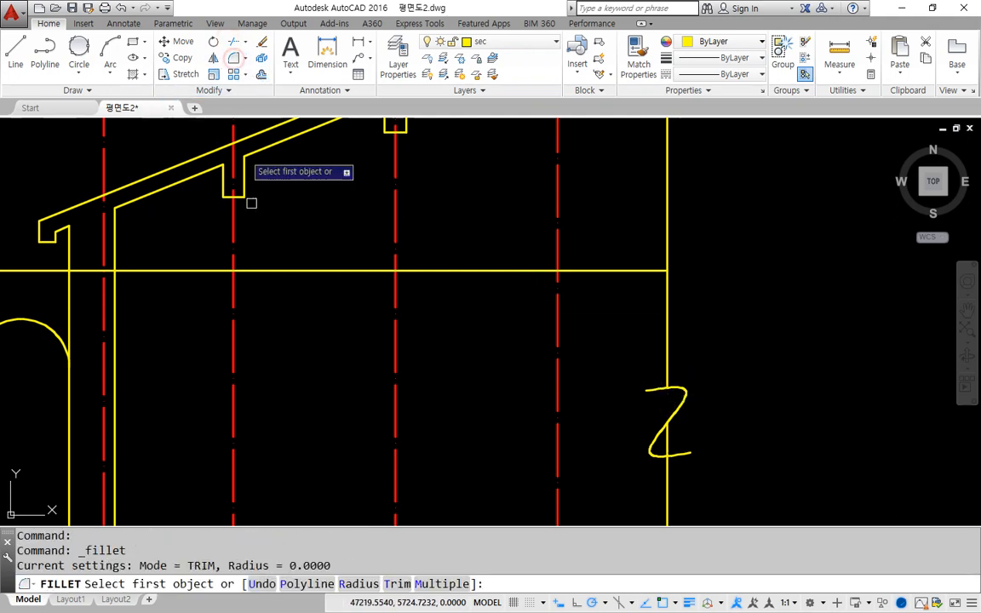
pyautogui.click(441, 583)
pyautogui.scroll(2, 658, 413)
pyautogui.click(650, 348)
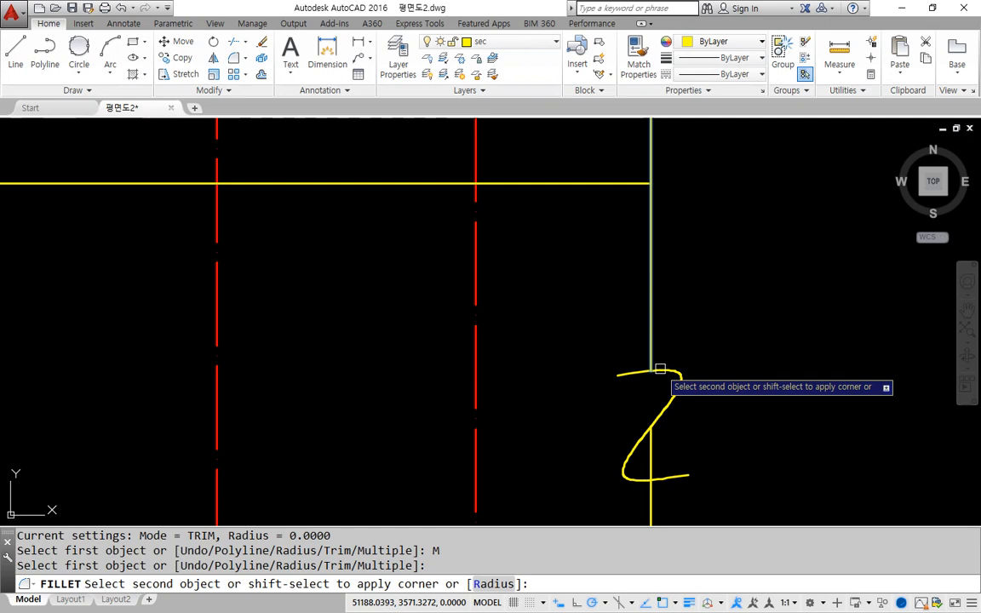
pyautogui.click(660, 368)
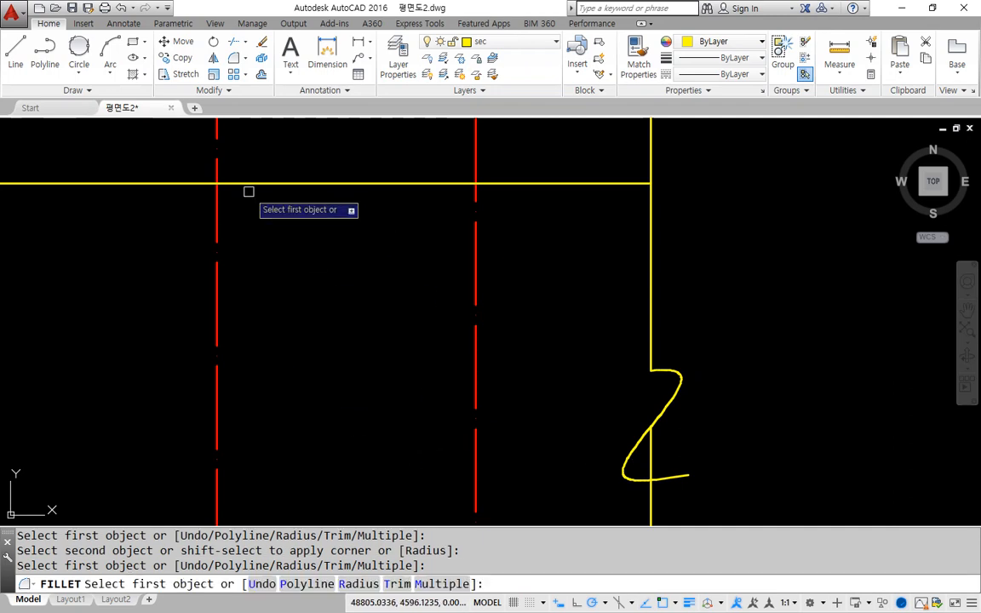
pyautogui.press('Escape')
# Trim the cut line inside the lower half of the break symbol and the spline tail projecting past it
pyautogui.click(231, 41)
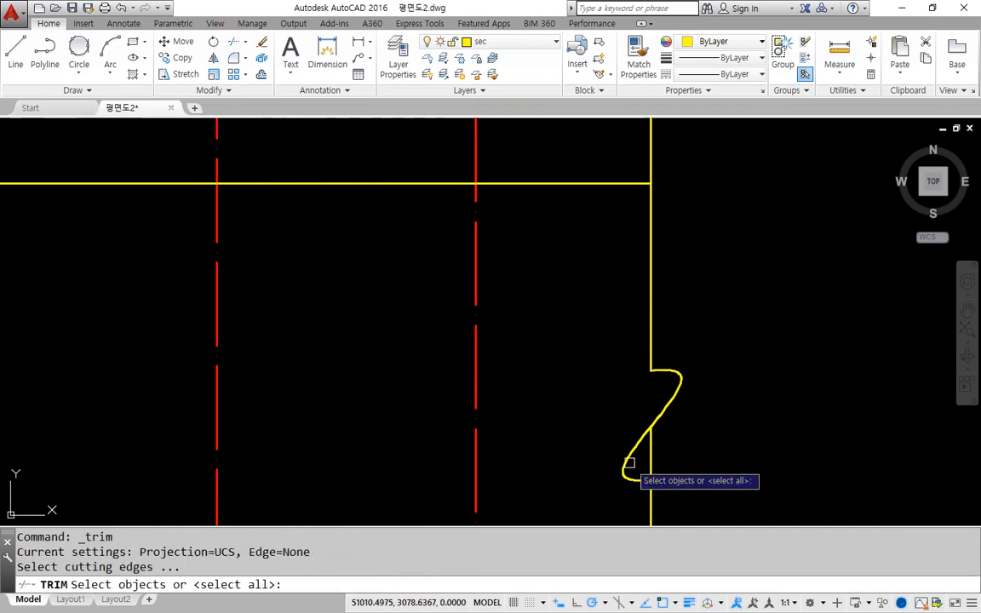
pyautogui.press('Return')
pyautogui.click(661, 476)
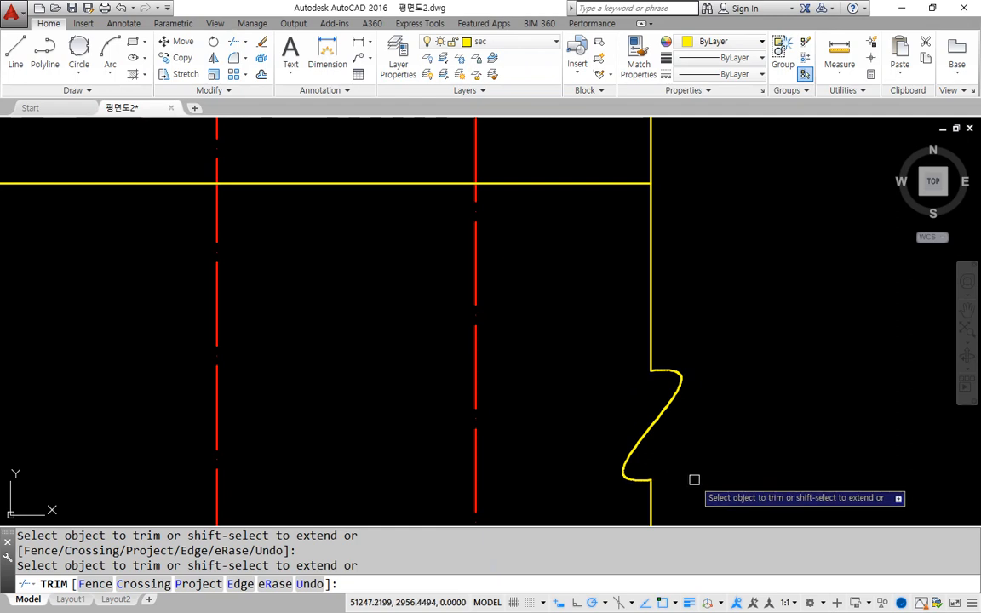
pyautogui.press('Escape')
# Examine the finished break line and compare the room behind the section with the opening and walls in the floor plan above
pyautogui.scroll(-2, 718, 480)
pyautogui.moveTo(717, 480); pyautogui.dragTo(683, 344, button='middle')
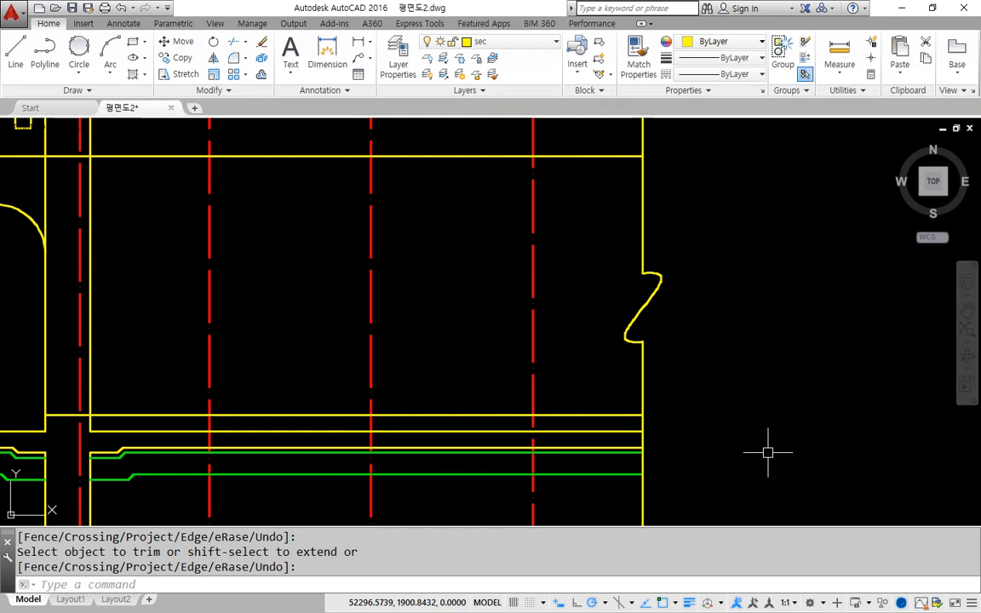
pyautogui.scroll(-4, 768, 452)
pyautogui.moveTo(622, 389)
pyautogui.mouseDown(button='middle')
pyautogui.moveTo(584, 352)
pyautogui.moveTo(579, 321)
pyautogui.mouseUp(button='middle')
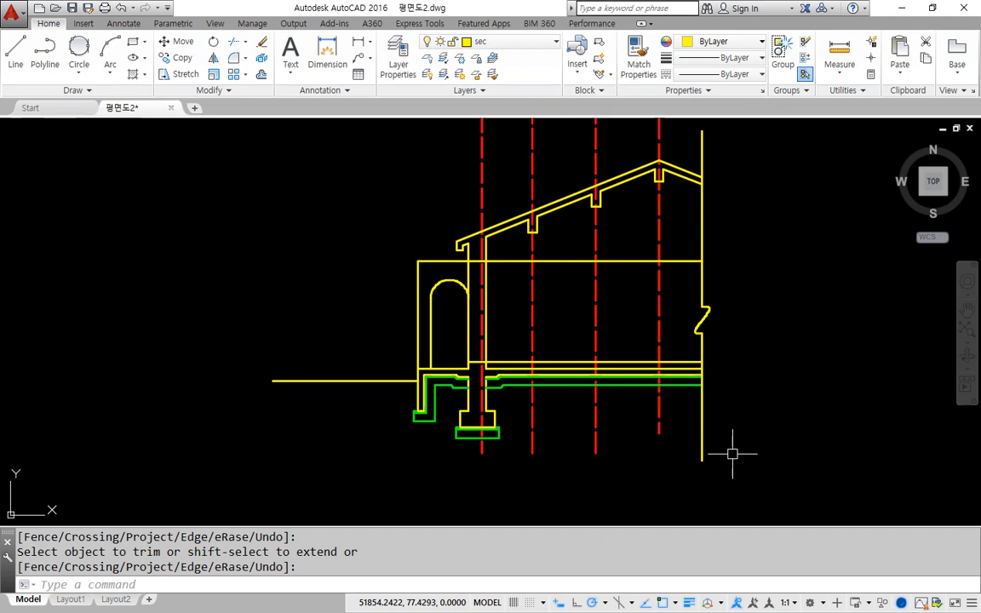
pyautogui.moveTo(553, 296); pyautogui.dragTo(555, 316, button='middle')
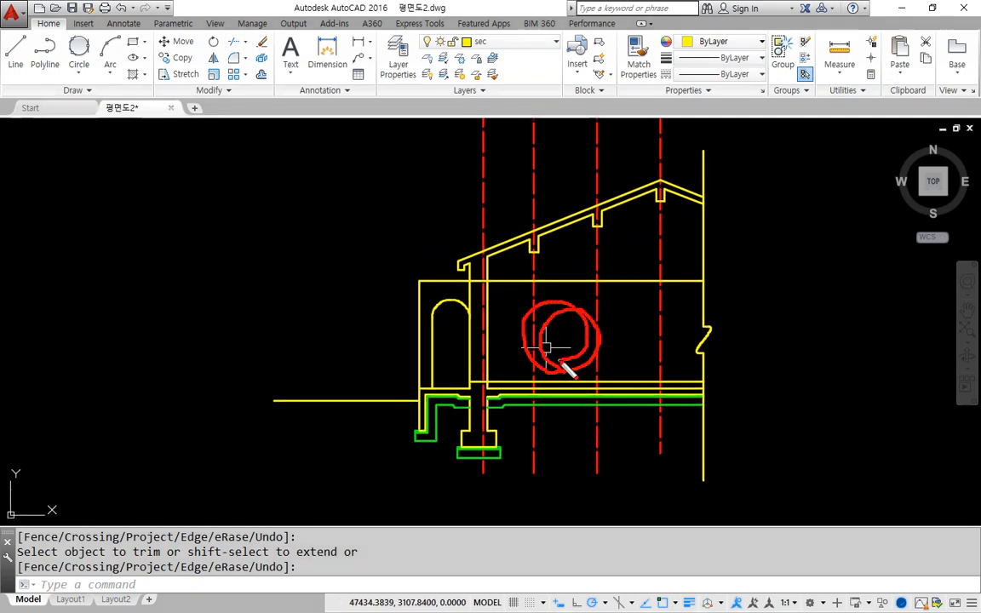
pyautogui.moveTo(521, 151); pyautogui.dragTo(523, 422, button='middle')
pyautogui.moveTo(578, 171); pyautogui.dragTo(577, 372, button='middle')
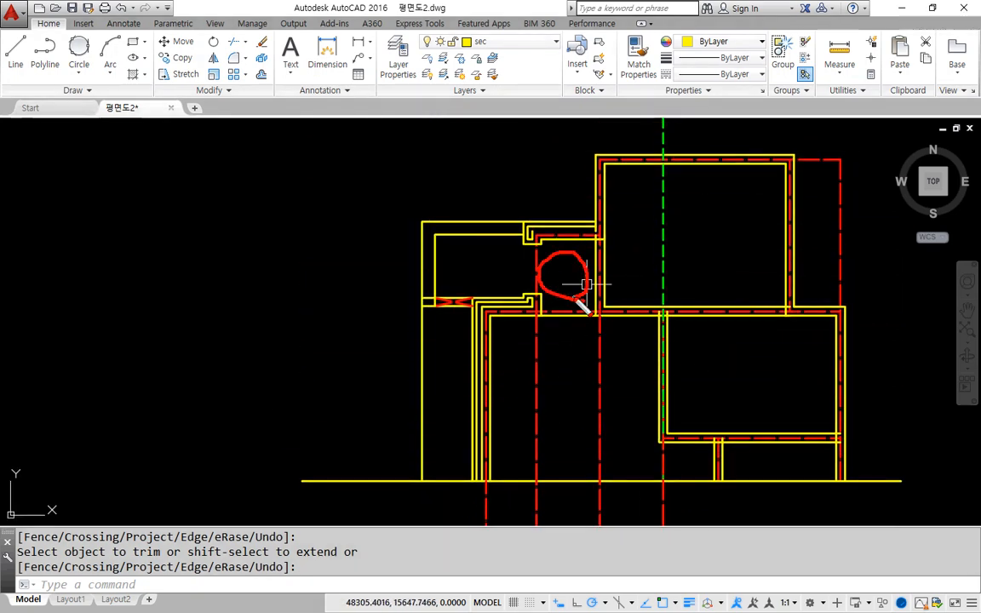
pyautogui.press('Escape')
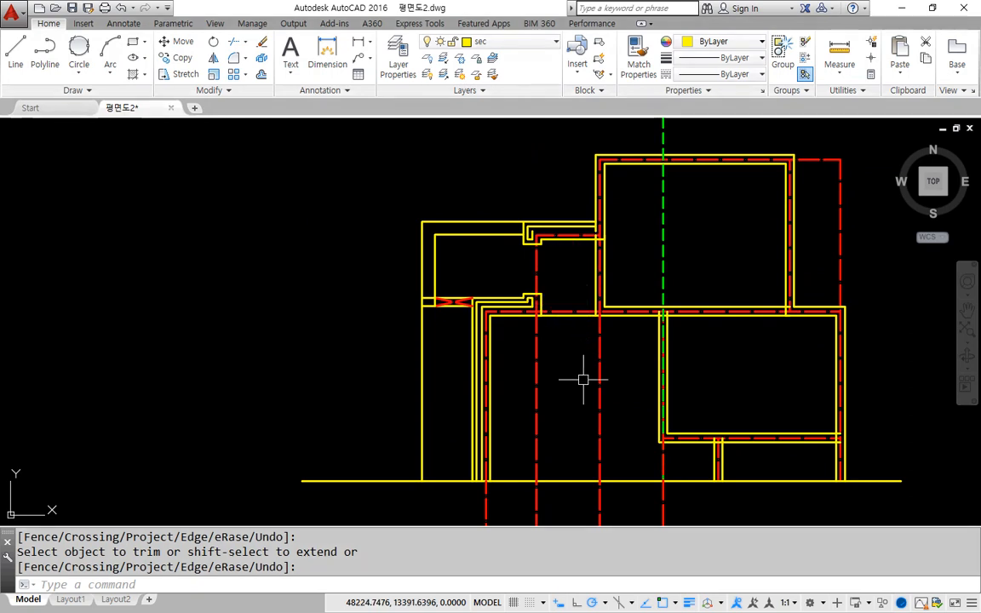
pyautogui.moveTo(583, 379); pyautogui.dragTo(564, 256, button='middle')
pyautogui.moveTo(576, 417); pyautogui.dragTo(575, 208, button='middle')
pyautogui.moveTo(588, 506); pyautogui.dragTo(575, 394, button='middle')
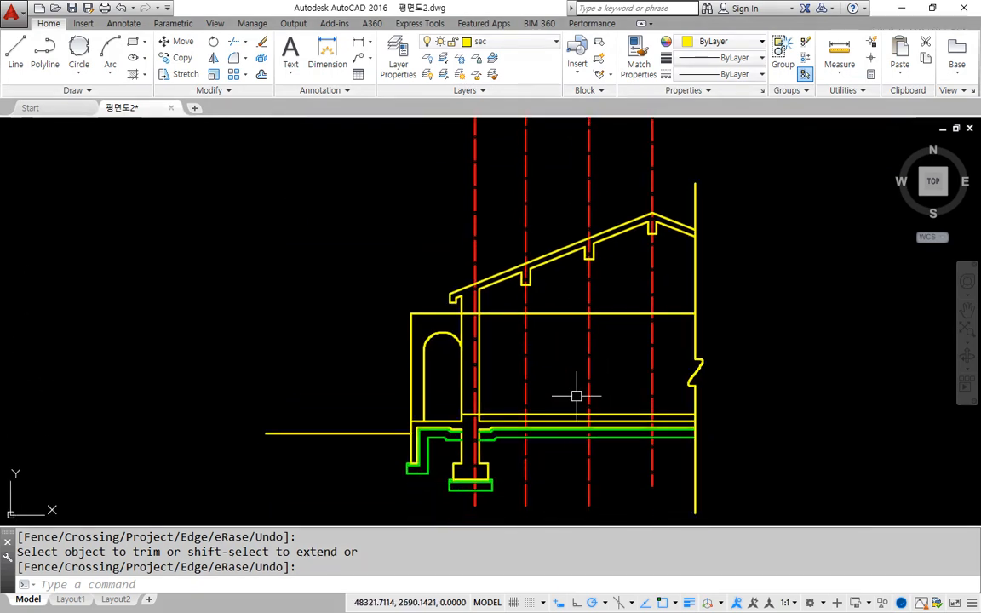
# Offset the two inner centerlines between the exterior wall and the ridge by 100 toward each other
pyautogui.scroll(4, 576, 394)
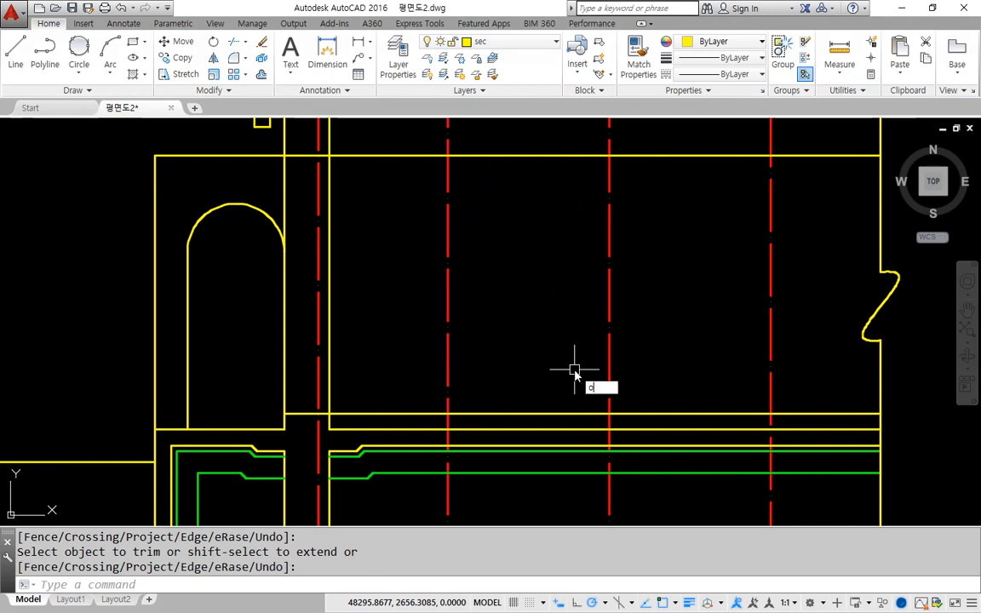
pyautogui.press('Return')
pyautogui.write('100')
pyautogui.press('Return')
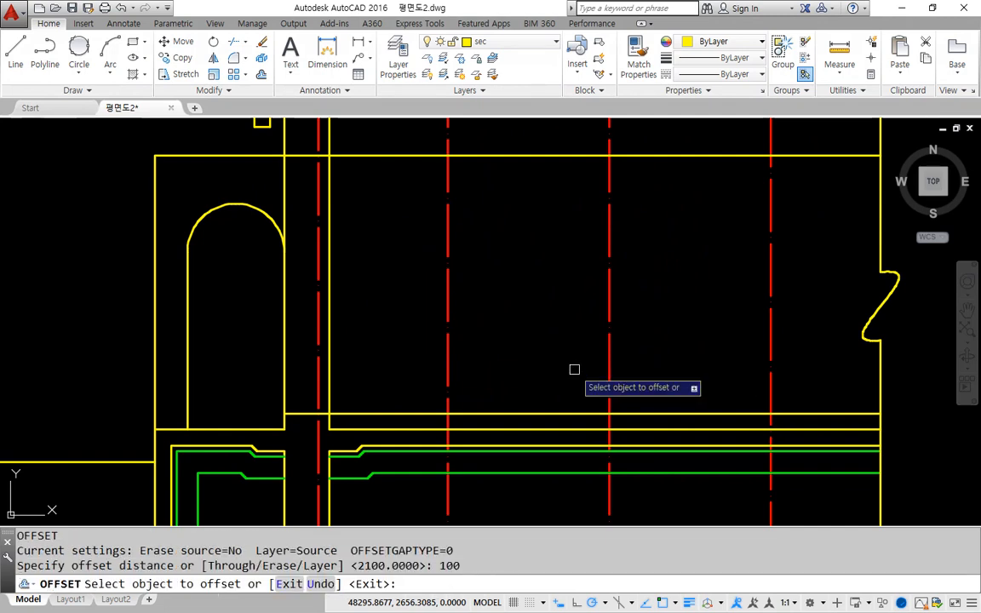
pyautogui.click(607, 353)
pyautogui.click(578, 350)
pyautogui.click(448, 345)
pyautogui.click(492, 348)
pyautogui.press('Escape')
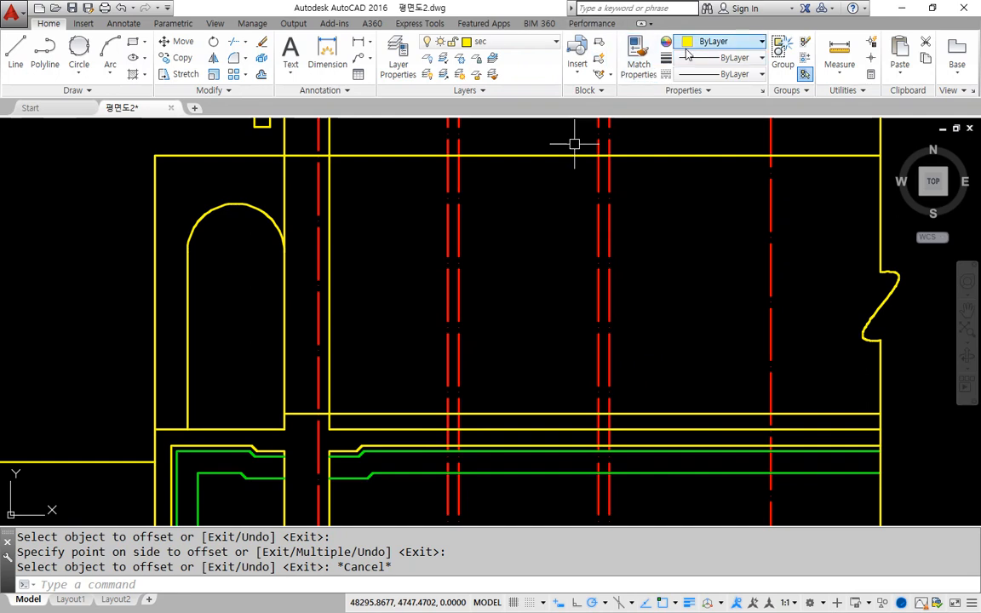
# Match the two offset lines to the properties of the yellow ceiling line
pyautogui.click(637, 51)
pyautogui.click(625, 155)
pyautogui.click(460, 207)
pyautogui.press('Escape')
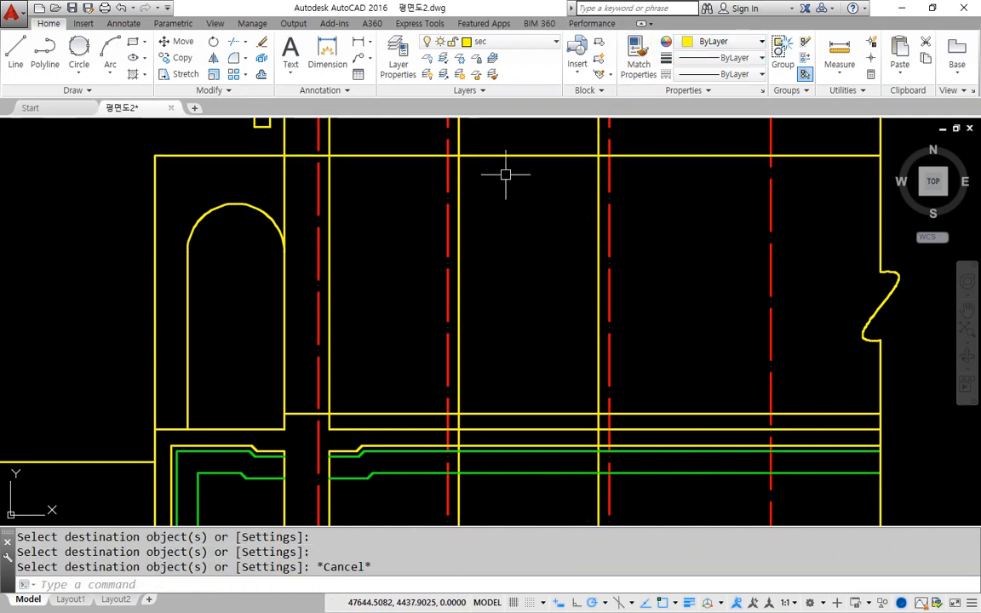
# Trim both offset wall lines above the ceiling line and below the finished floor line
pyautogui.click(237, 44)
pyautogui.click(487, 155)
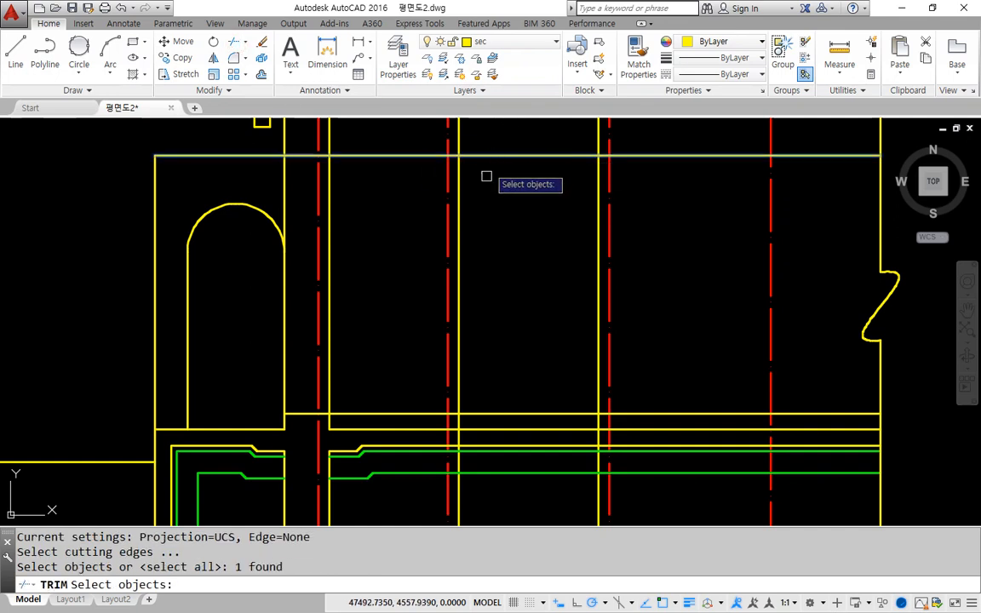
pyautogui.click(511, 405)
pyautogui.click(511, 409)
pyautogui.click(508, 414)
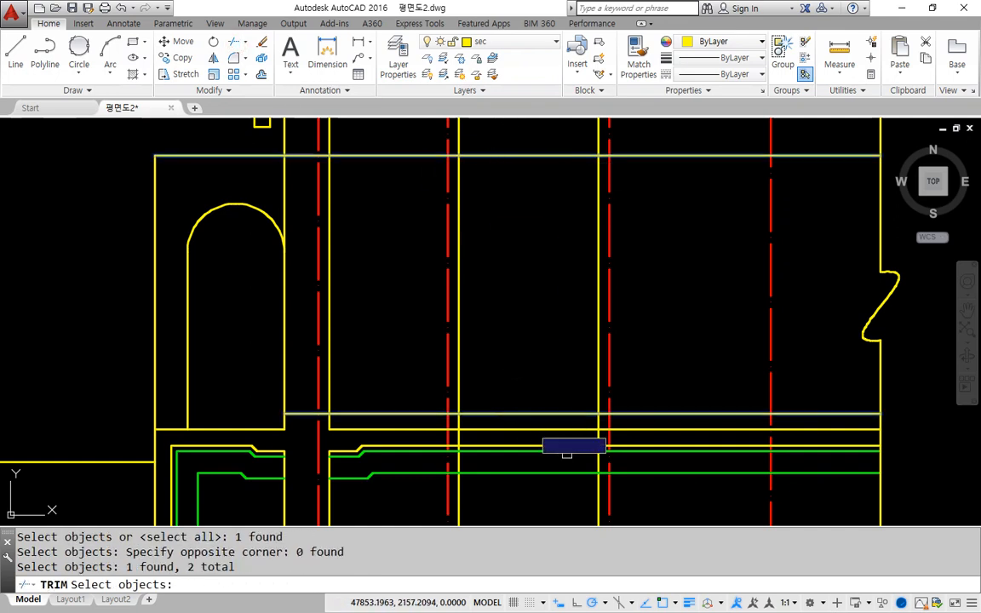
pyautogui.press('Return')
pyautogui.click(459, 502)
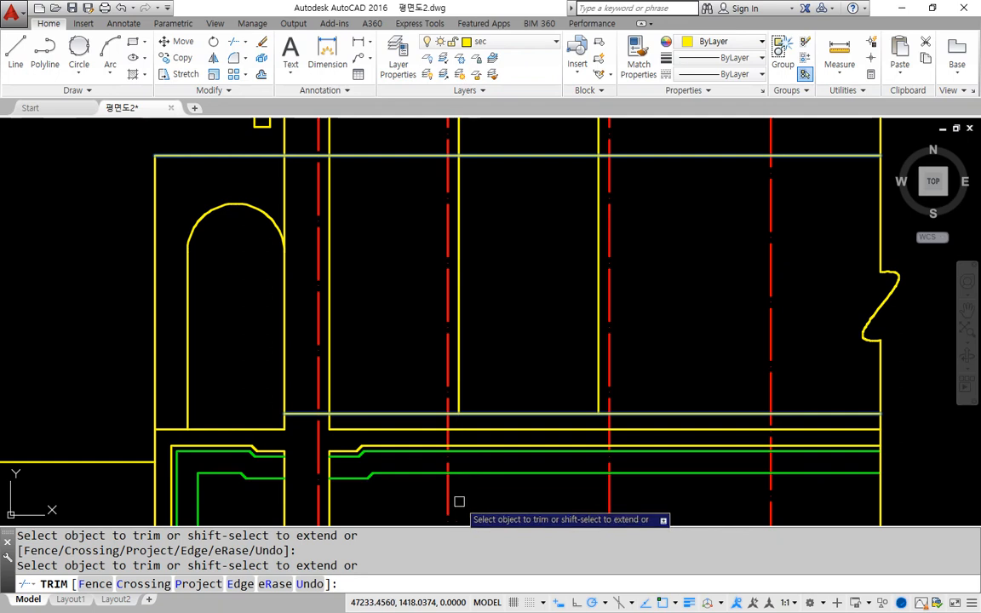
pyautogui.click(459, 135)
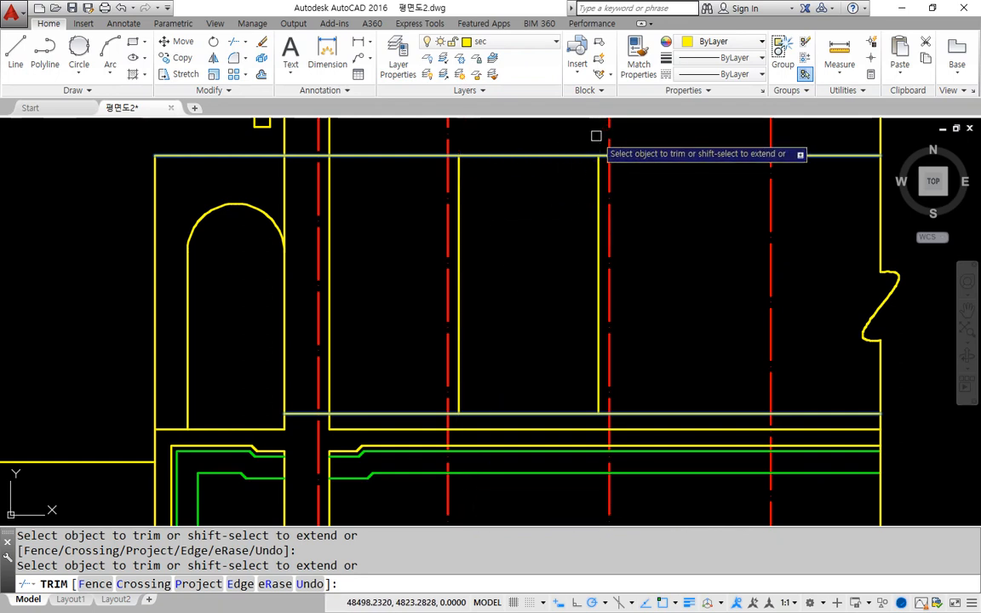
pyautogui.press('Escape')
pyautogui.scroll(-2, 560, 272)
pyautogui.moveTo(560, 271)
pyautogui.mouseDown(button='middle')
pyautogui.moveTo(543, 292)
pyautogui.moveTo(528, 356)
pyautogui.moveTo(539, 339)
pyautogui.mouseUp(button='middle')
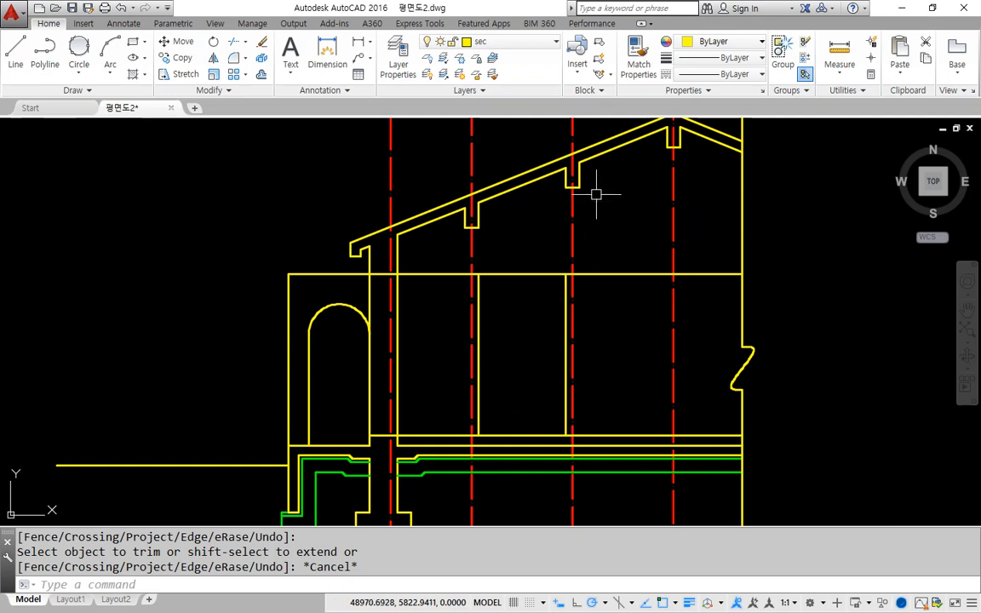
# Examine the wall junction in the floor plan above the section, where the door beyond belongs
pyautogui.moveTo(598, 171); pyautogui.dragTo(598, 438, button='middle')
pyautogui.scroll(-2, 538, 138)
pyautogui.moveTo(538, 138)
pyautogui.mouseDown(button='middle')
pyautogui.moveTo(532, 313)
pyautogui.moveTo(522, 323)
pyautogui.mouseUp(button='middle')
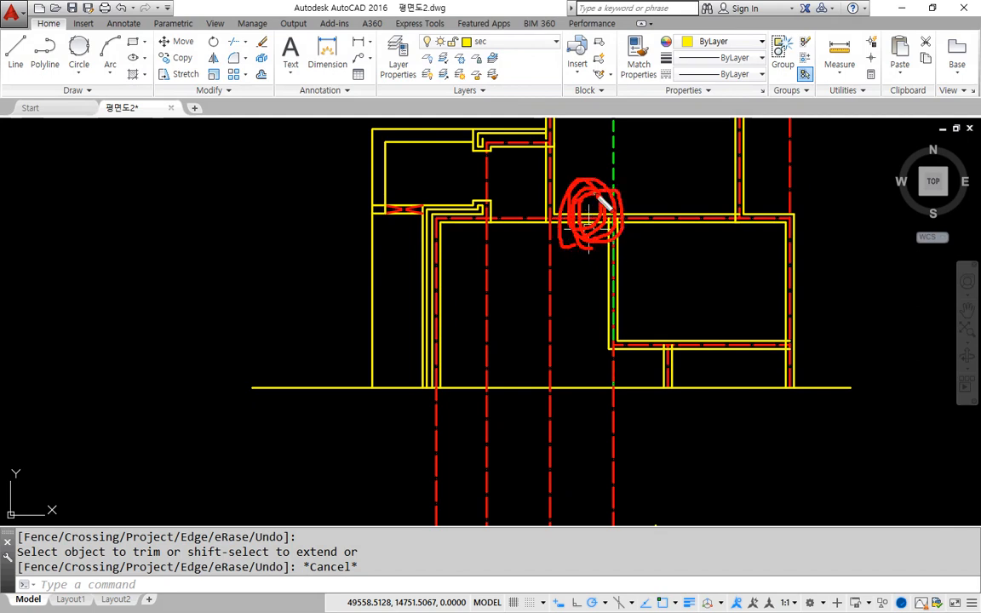
pyautogui.press('Escape')
pyautogui.moveTo(600, 420); pyautogui.dragTo(590, 185, button='middle')
pyautogui.moveTo(550, 421); pyautogui.dragTo(532, 219, button='middle')
# Offset the centerline beside the room opening by 200 toward the ridge to locate the near door jamb
pyautogui.scroll(2, 532, 219)
pyautogui.scroll(2, 539, 318)
pyautogui.write('o')
pyautogui.press('Return')
pyautogui.write('20')
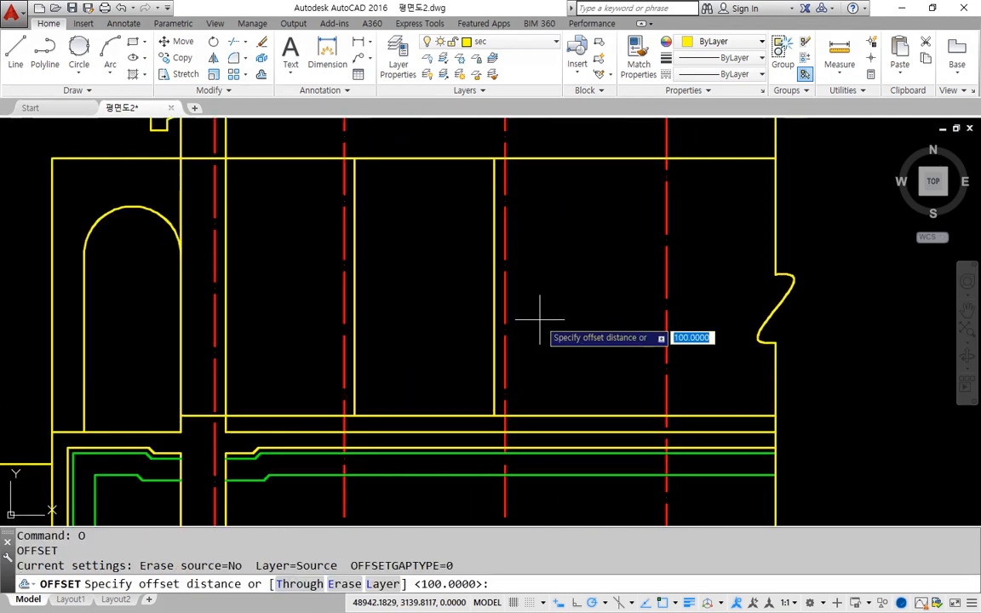
pyautogui.press('Return')
pyautogui.click(504, 323)
pyautogui.click(566, 334)
pyautogui.press('Return')
# Offset the near door jamb line by 900 toward the ridge to mark the door width
pyautogui.press('Return')
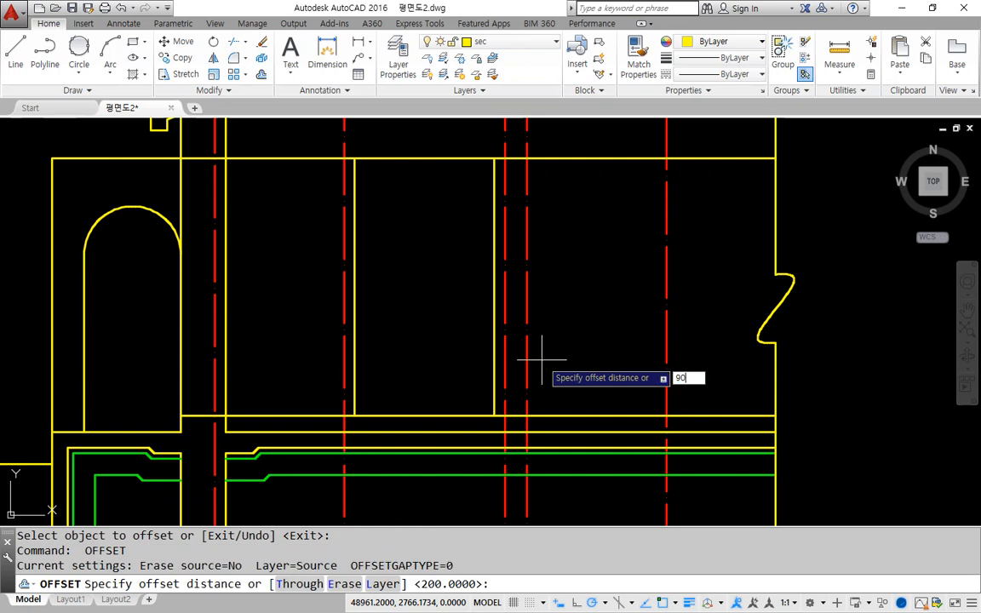
pyautogui.write('90')
pyautogui.press('Return')
pyautogui.click(526, 353)
pyautogui.click(579, 361)
pyautogui.press('Return')
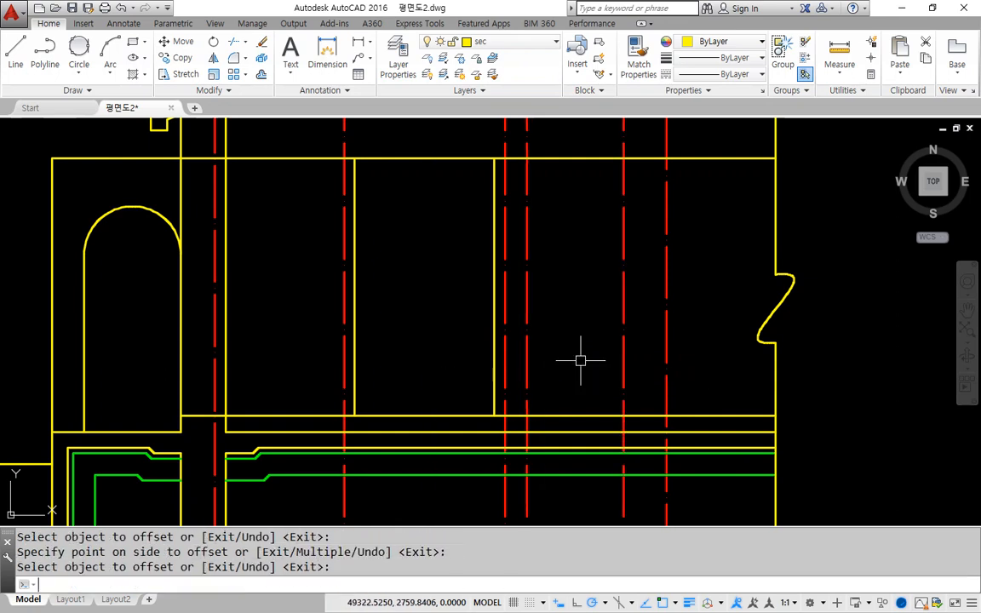
# Offset the finished floor line upward by 2100 to mark the door height
pyautogui.press('Return')
pyautogui.write('2100')
pyautogui.press('Return')
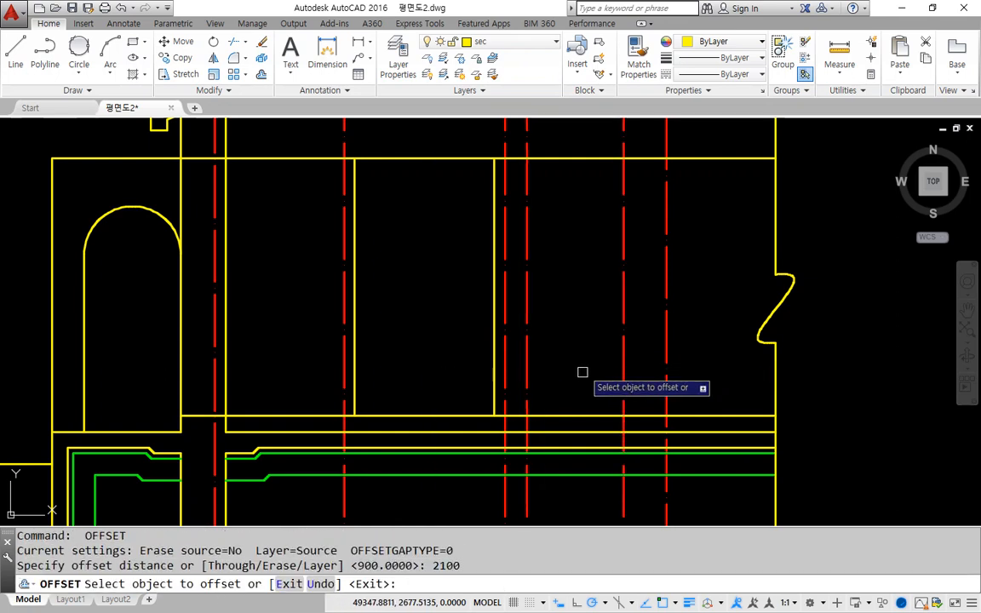
pyautogui.click(573, 416)
pyautogui.click(567, 333)
pyautogui.press('Return')
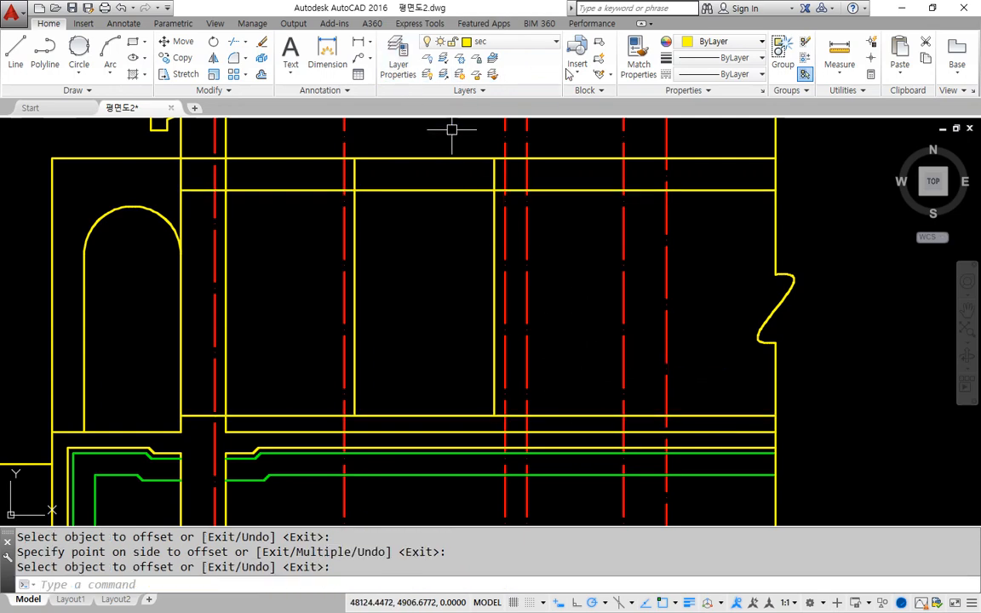
# Match the two door jamb lines to the properties of the yellow door-head line
pyautogui.click(632, 53)
pyautogui.click(587, 189)
pyautogui.click(623, 245)
pyautogui.click(527, 297)
pyautogui.press('Return')
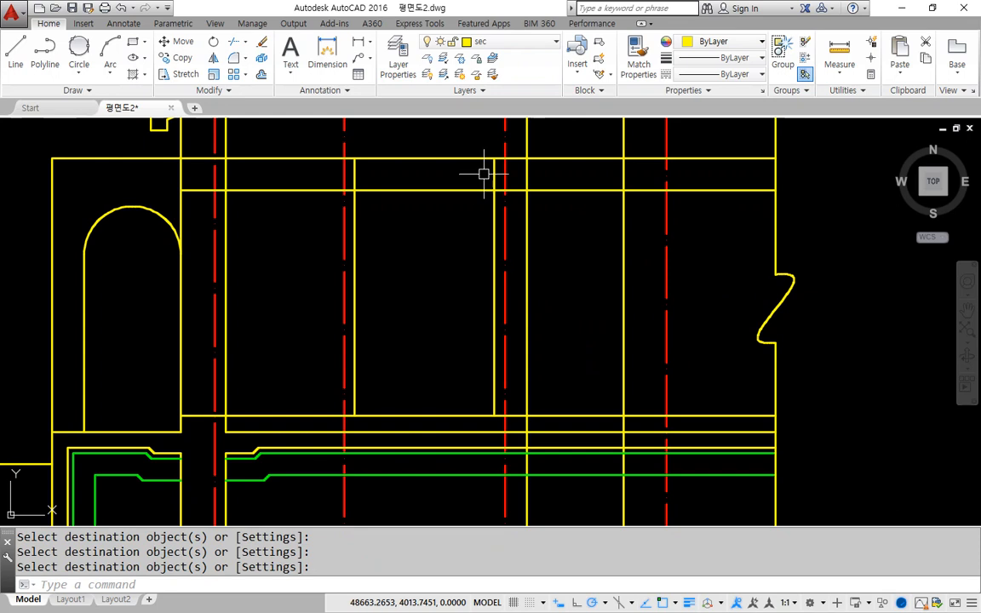
# Trim both door jamb lines below the finished floor line
pyautogui.click(229, 44)
pyautogui.click(595, 416)
pyautogui.press('Return')
pyautogui.press('Return')
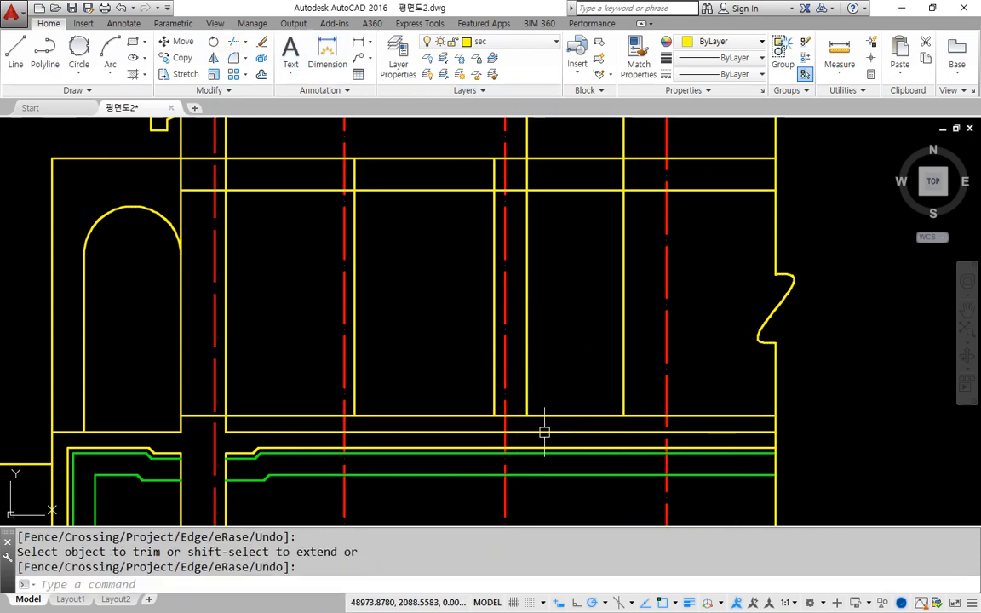
pyautogui.click(242, 58)
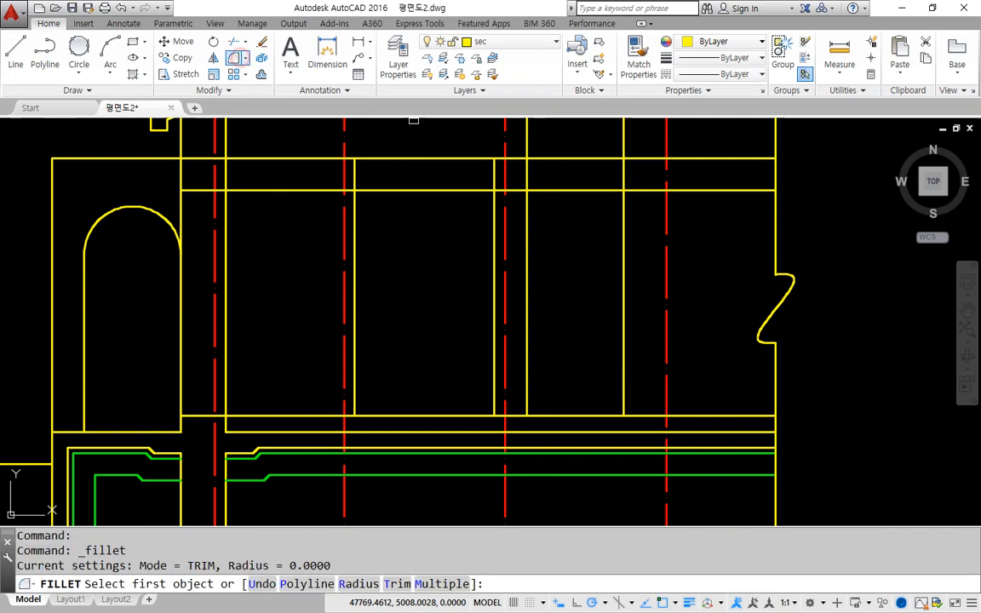
pyautogui.click(429, 584)
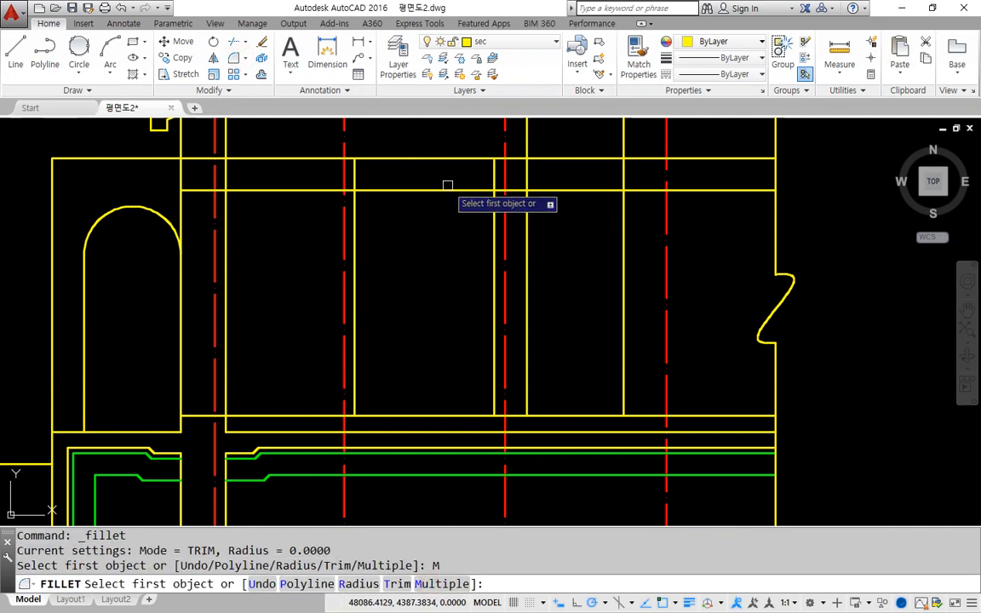
pyautogui.click(492, 182)
pyautogui.press('Escape')
# Fillet the door-head line with both jamb lines at radius 0 in multiple mode to close the door's upper corners
pyautogui.press('Return')
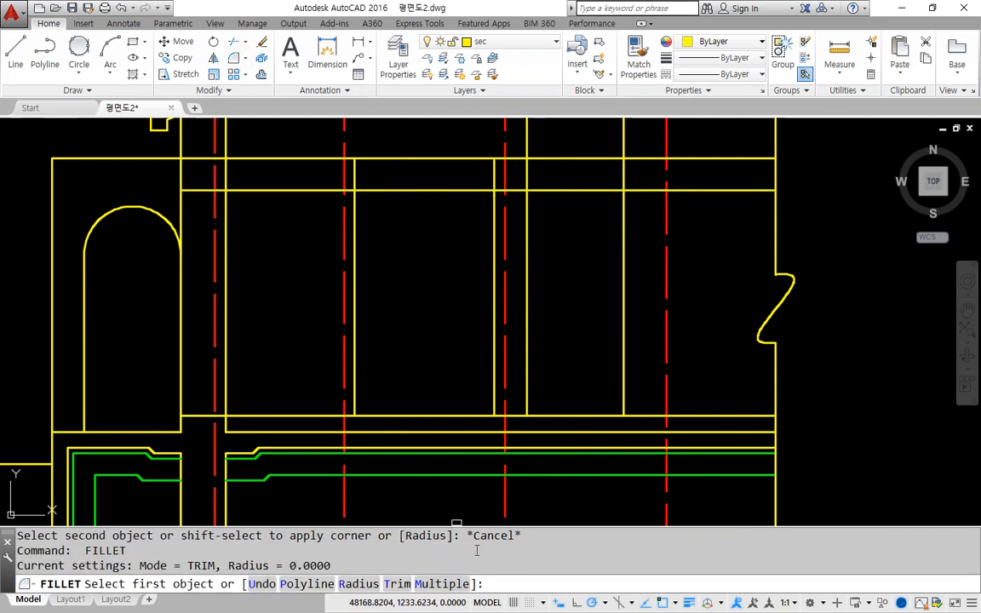
pyautogui.click(441, 584)
pyautogui.click(527, 211)
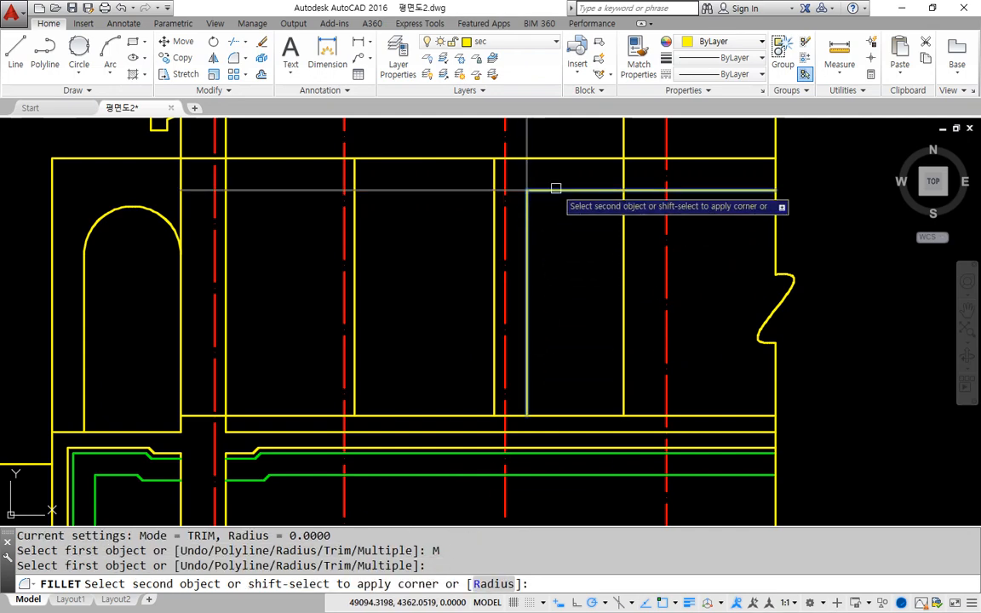
pyautogui.click(566, 189)
pyautogui.click(583, 188)
pyautogui.click(625, 228)
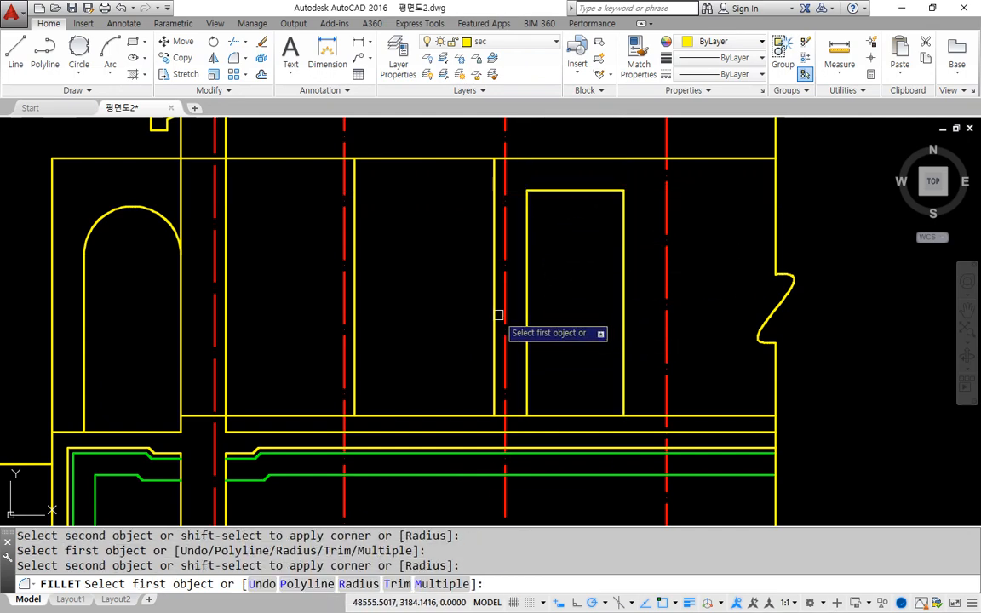
pyautogui.press('Escape')
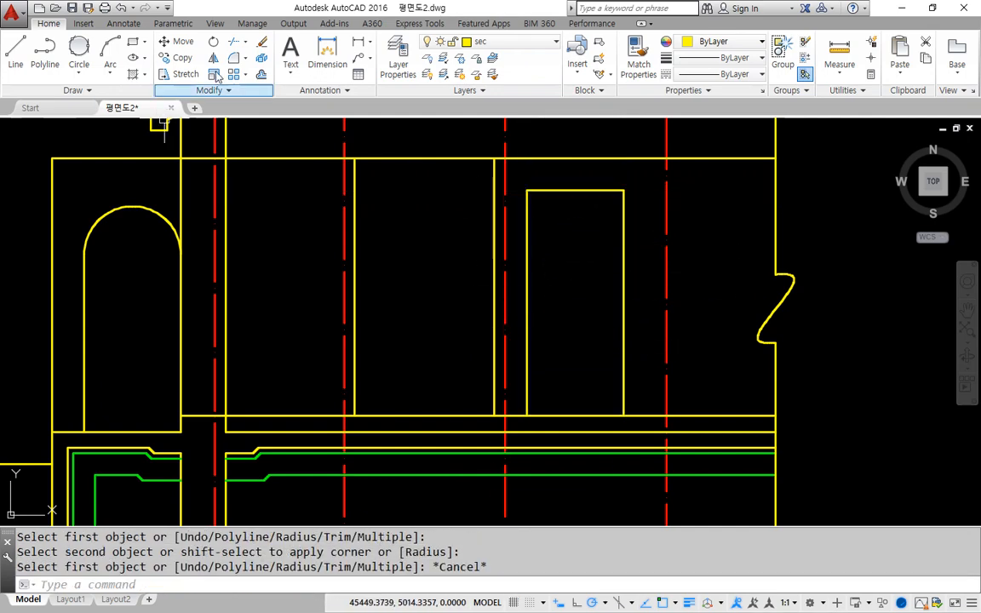
# Draw two crossing diagonal lines between opposite corners of the opening bounded by the interior wall edges, ceiling and floor
pyautogui.click(16, 56)
pyautogui.click(492, 160)
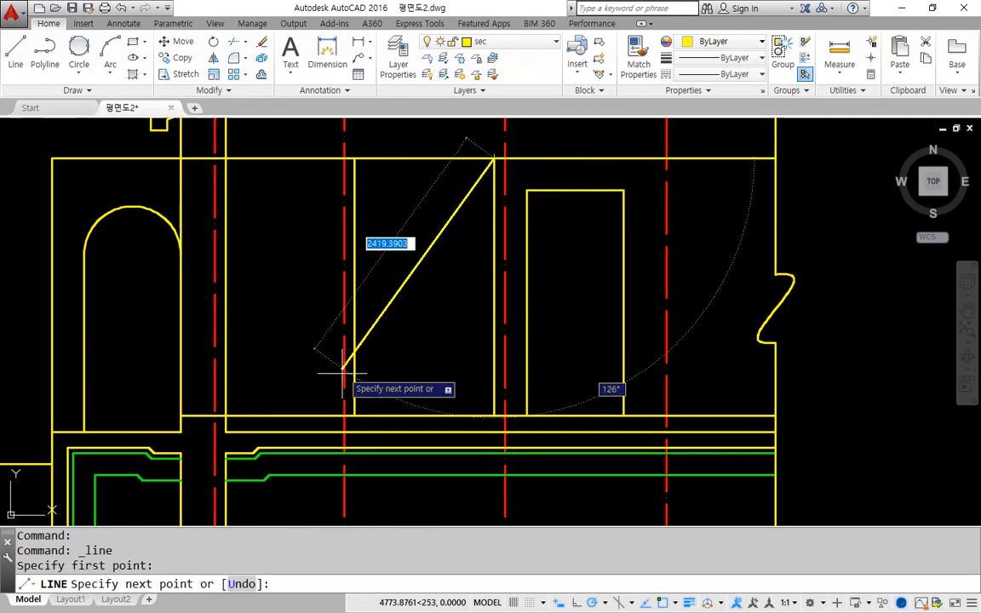
pyautogui.click(354, 415)
pyautogui.press('Return')
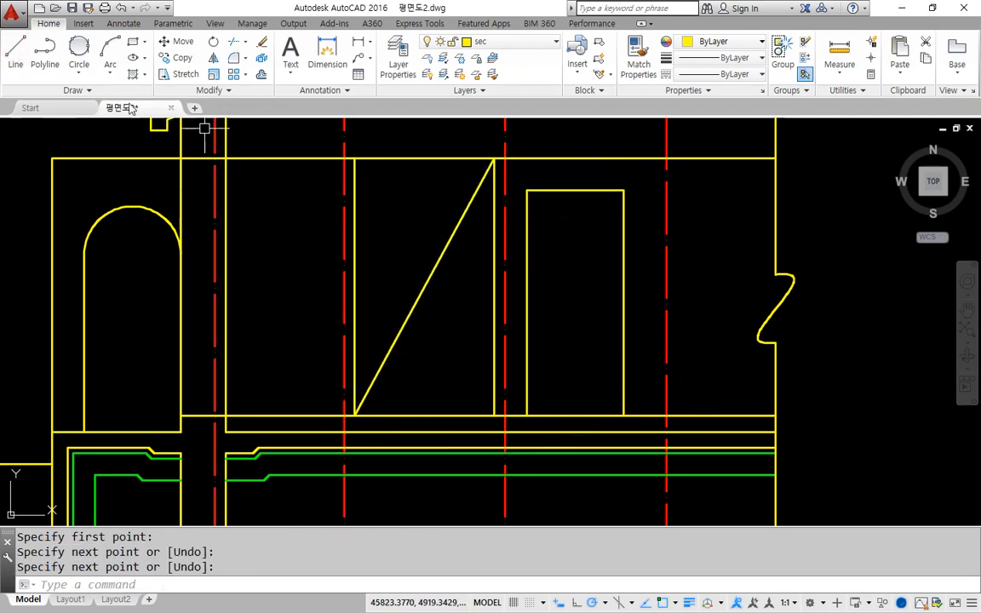
pyautogui.click(17, 56)
pyautogui.click(355, 158)
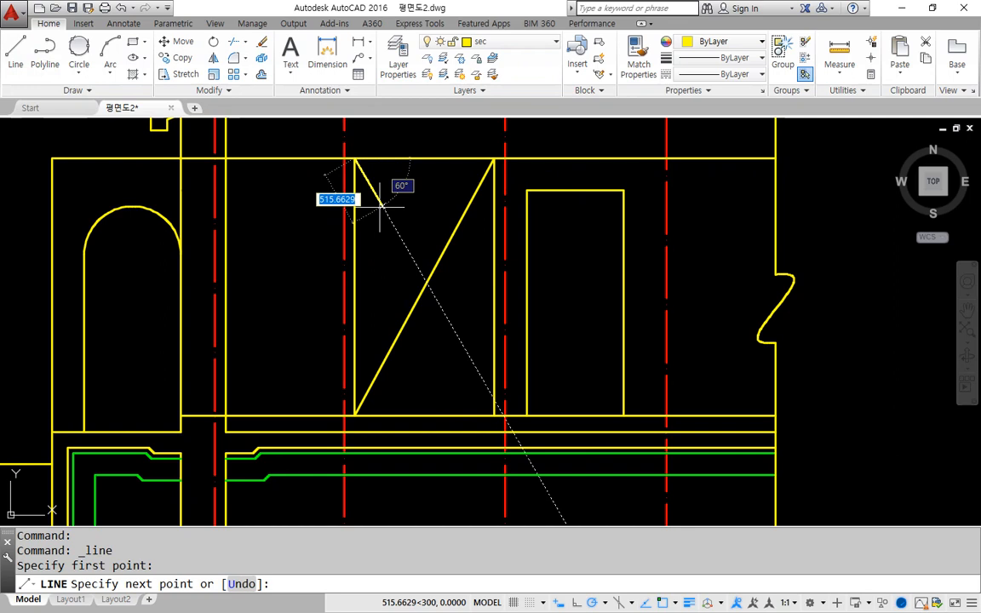
pyautogui.click(494, 416)
pyautogui.press('Escape')
# Move the two crossing diagonals of the opening to the cen layer
pyautogui.click(467, 278)
pyautogui.click(379, 313)
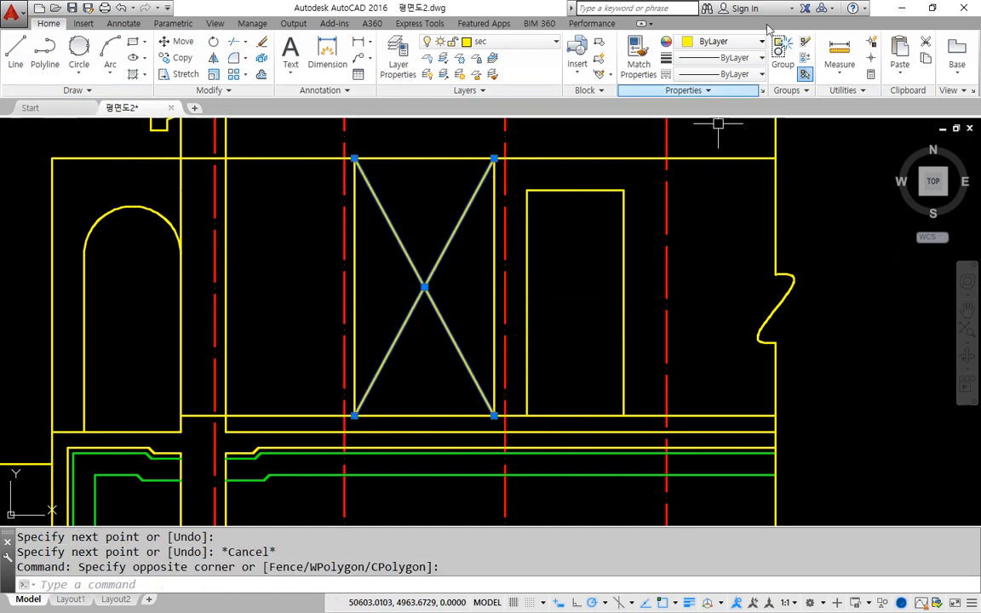
pyautogui.click(511, 41)
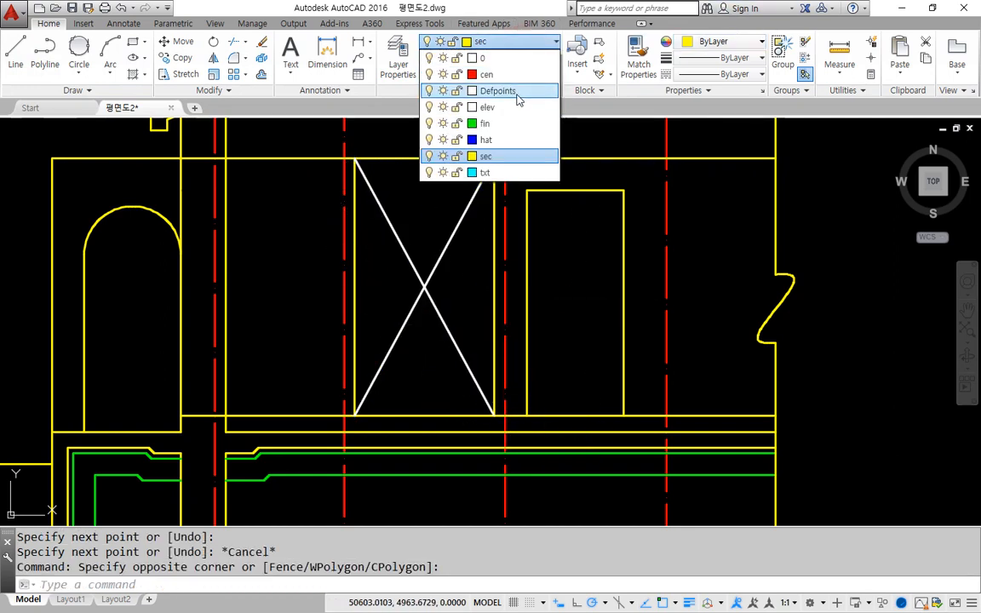
pyautogui.click(510, 76)
pyautogui.press('Escape')
# Examine the section with its crossed opening, door outline and the area between the ceiling line and the roof
pyautogui.scroll(-2, 614, 306)
pyautogui.moveTo(615, 298); pyautogui.dragTo(635, 334, button='middle')
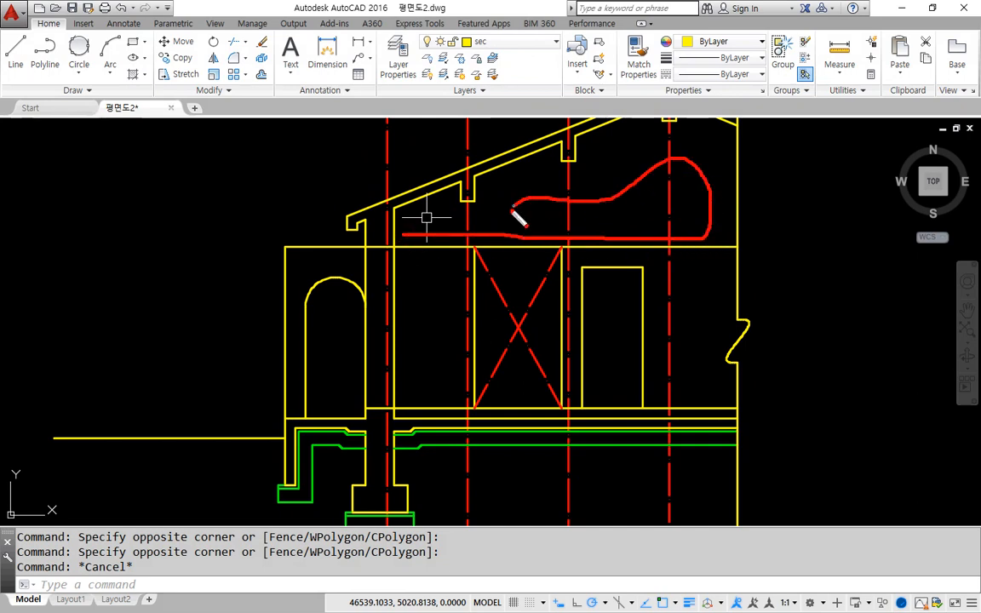
pyautogui.press('Escape')
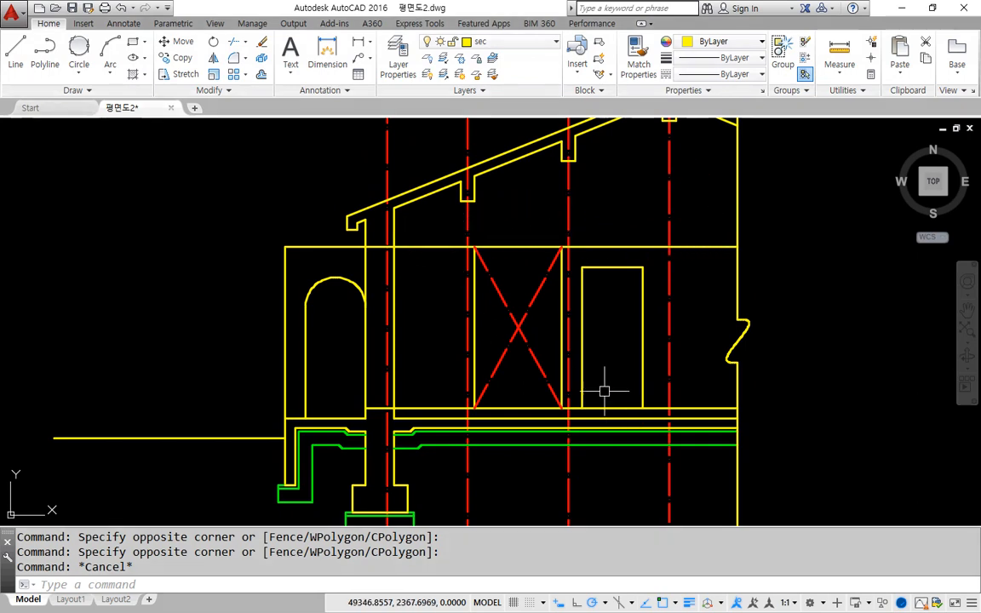
pyautogui.moveTo(670, 293); pyautogui.dragTo(681, 311, button='middle')
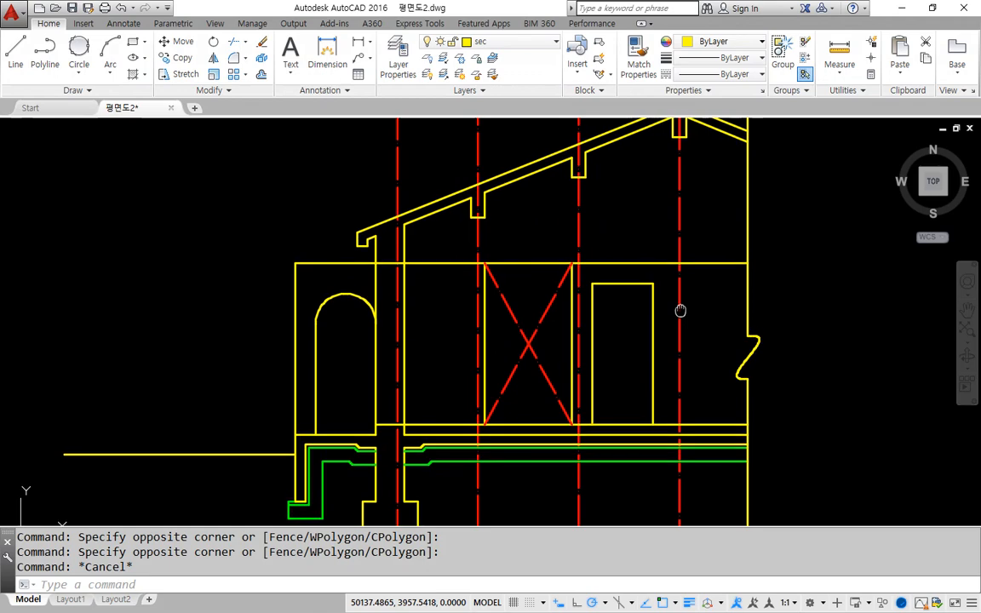
pyautogui.scroll(-2, 680, 309)
pyautogui.scroll(2, 678, 310)
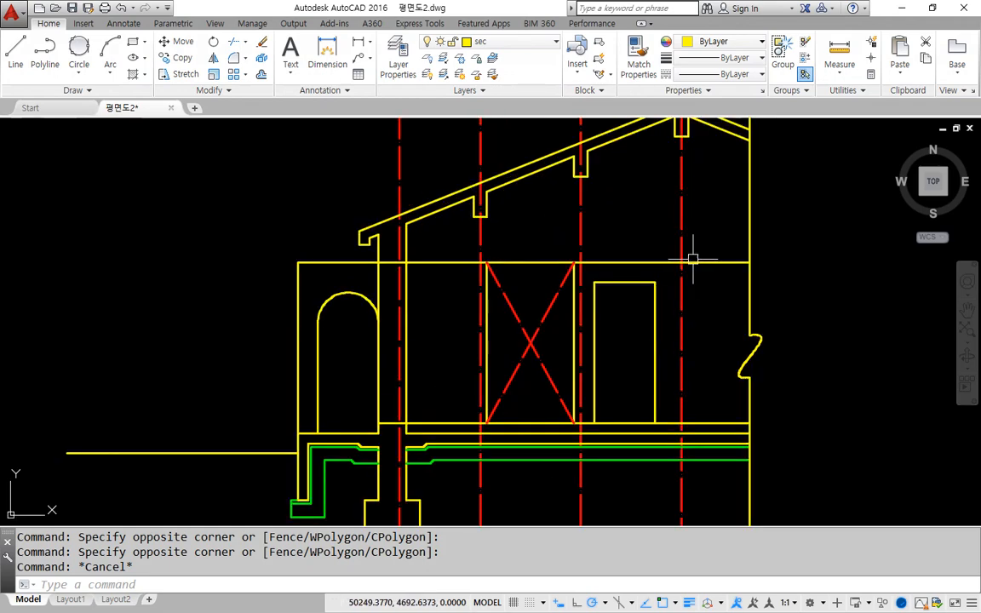
pyautogui.press('Return')
pyautogui.press('Return')
pyautogui.moveTo(635, 236); pyautogui.dragTo(619, 329)
pyautogui.press('Escape')
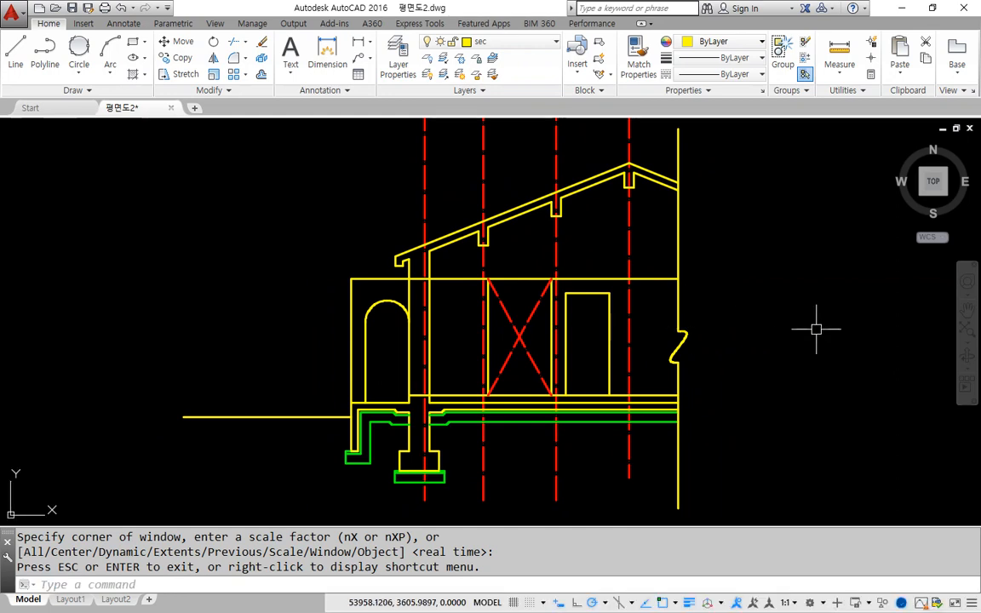